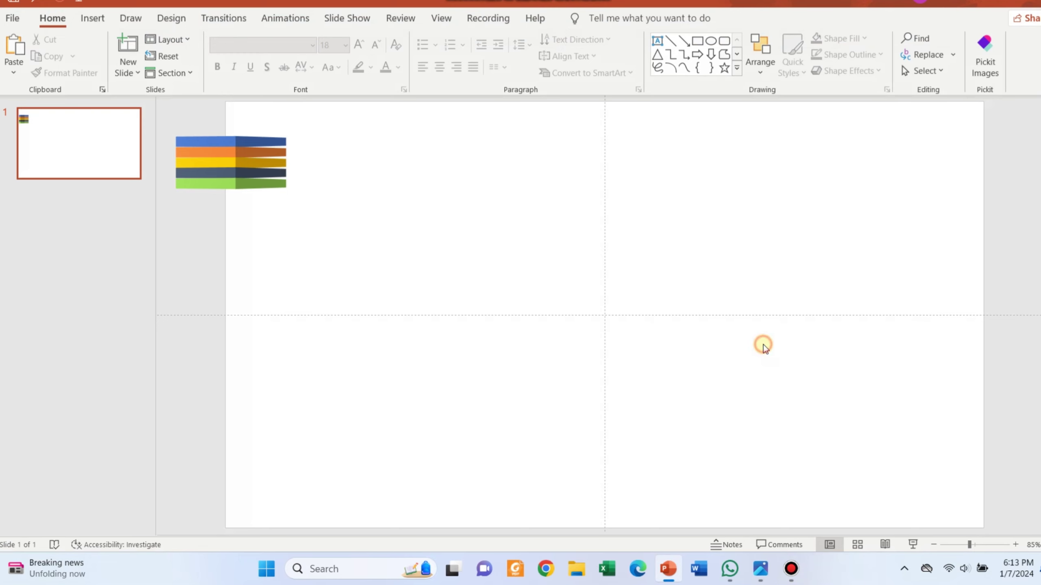
# Step: Bring up the right-click options for the empty white slide
pyautogui.rightClick(762, 345)
# Step: Set the slide background colour to near-black
pyautogui.click(802, 486)
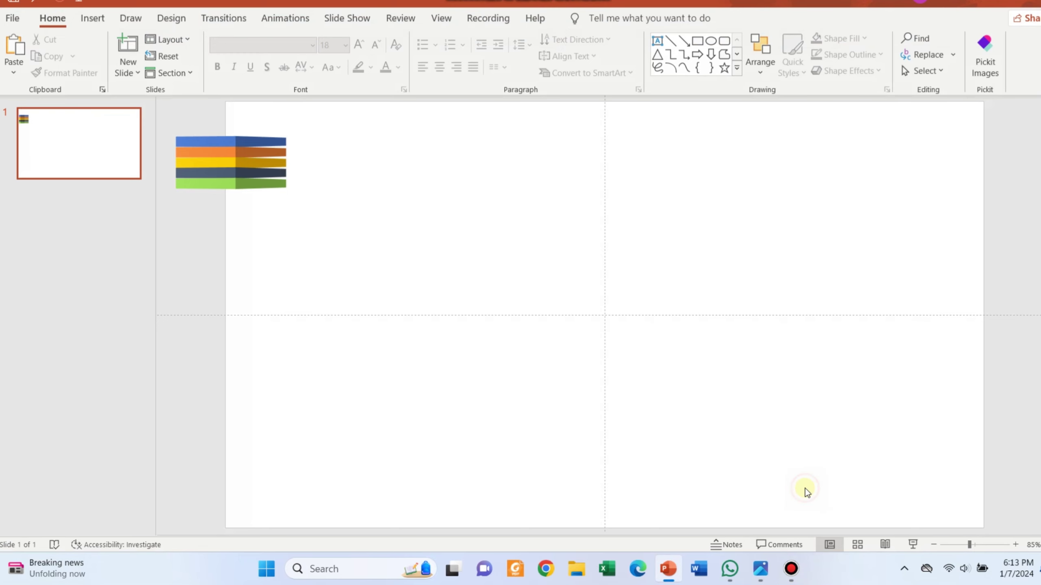
pyautogui.click(1028, 279)
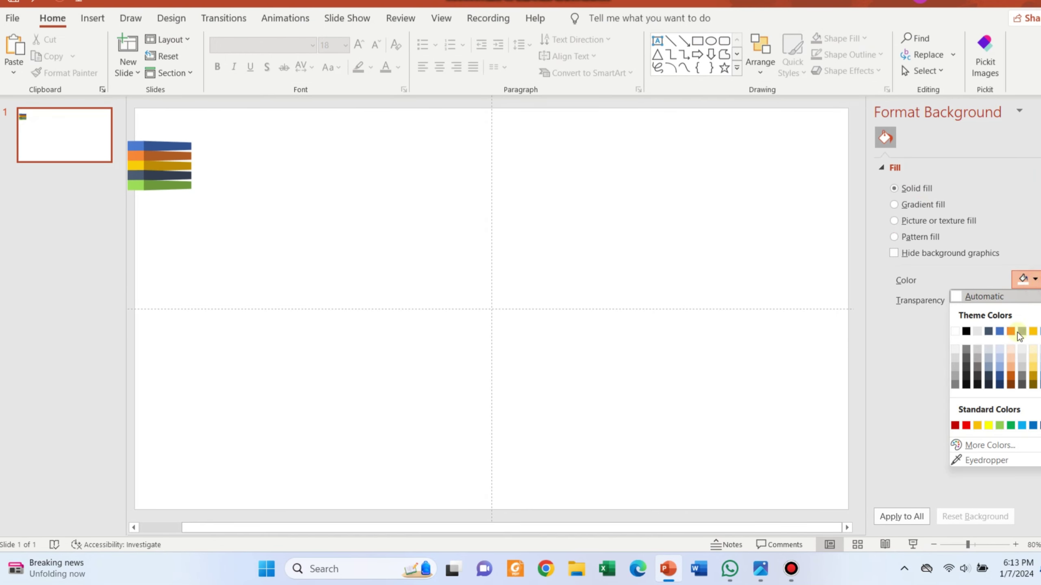
pyautogui.click(979, 385)
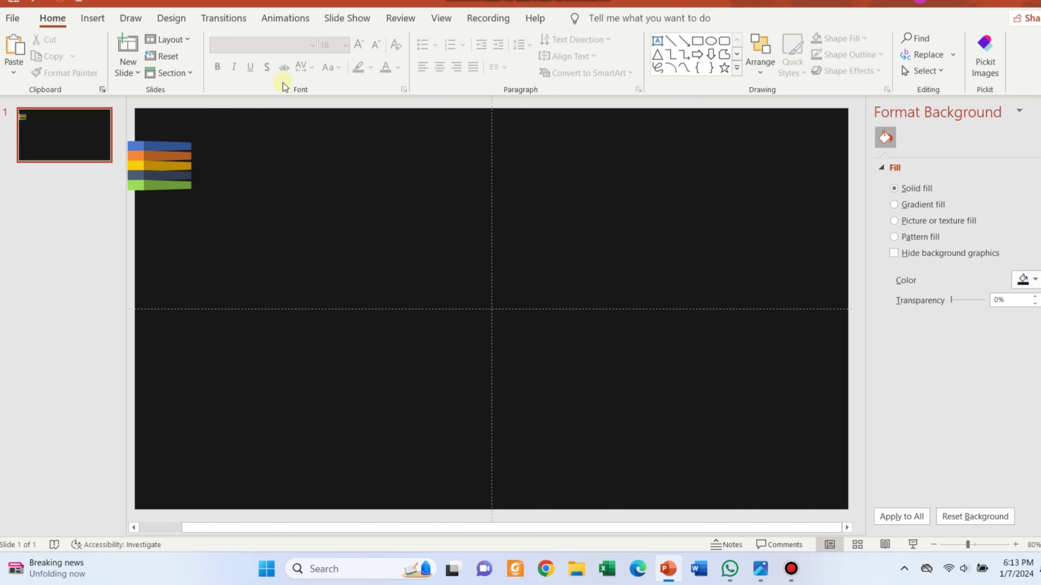
# Step: Draw a blue teardrop shape near the centre of the slide
pyautogui.click(93, 18)
pyautogui.click(215, 67)
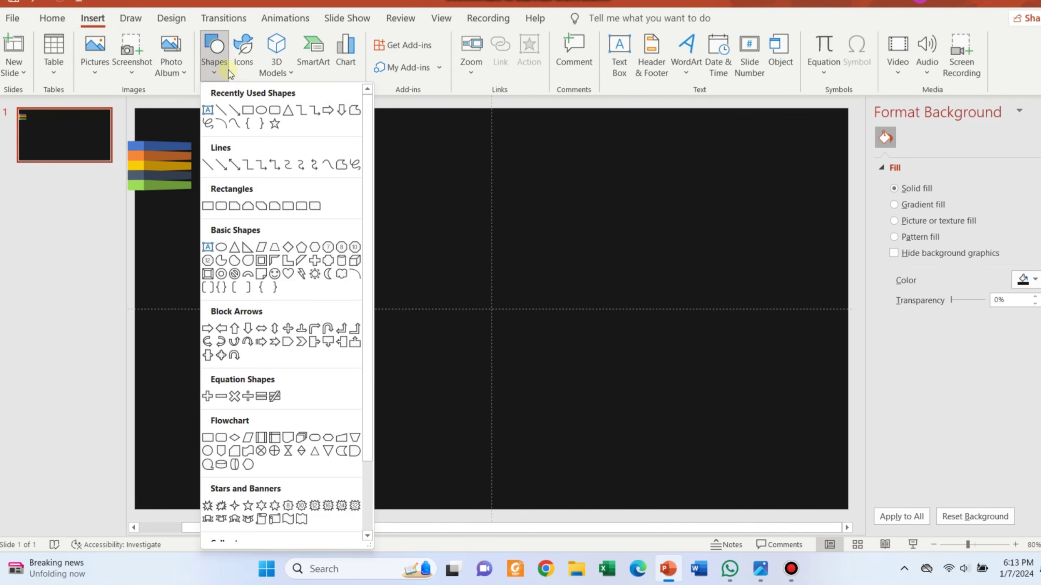
pyautogui.click(249, 260)
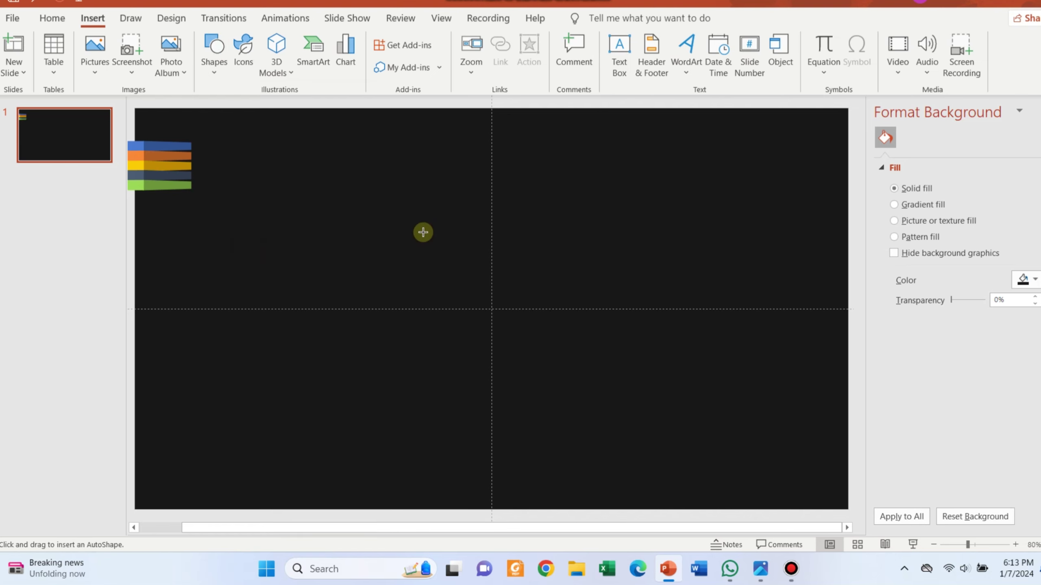
pyautogui.moveTo(421, 223); pyautogui.dragTo(530, 414)
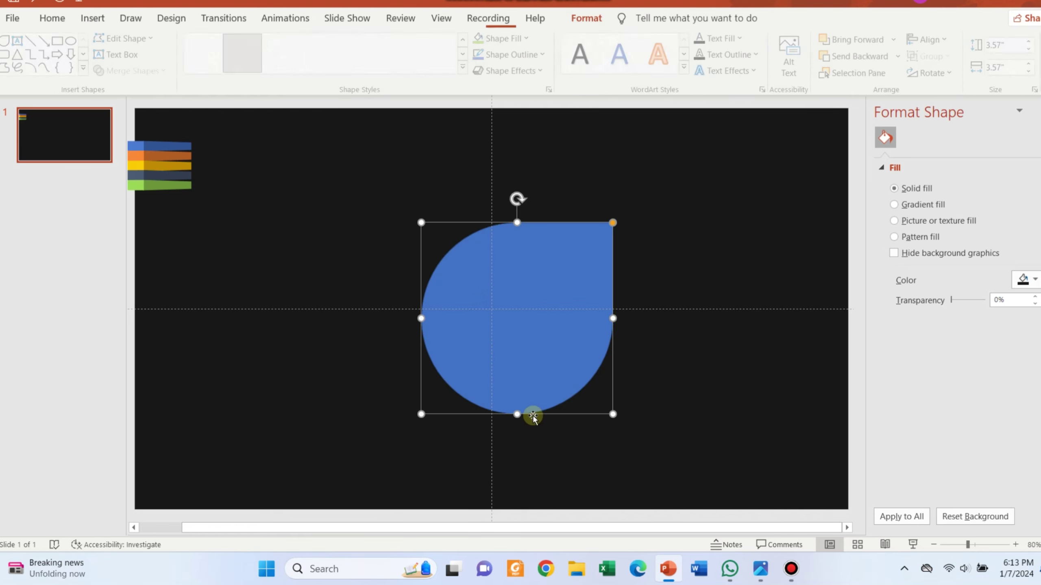
# Step: Rotate the teardrop so its point faces straight down, and centre it on the slide
pyautogui.moveTo(517, 196); pyautogui.dragTo(643, 483)
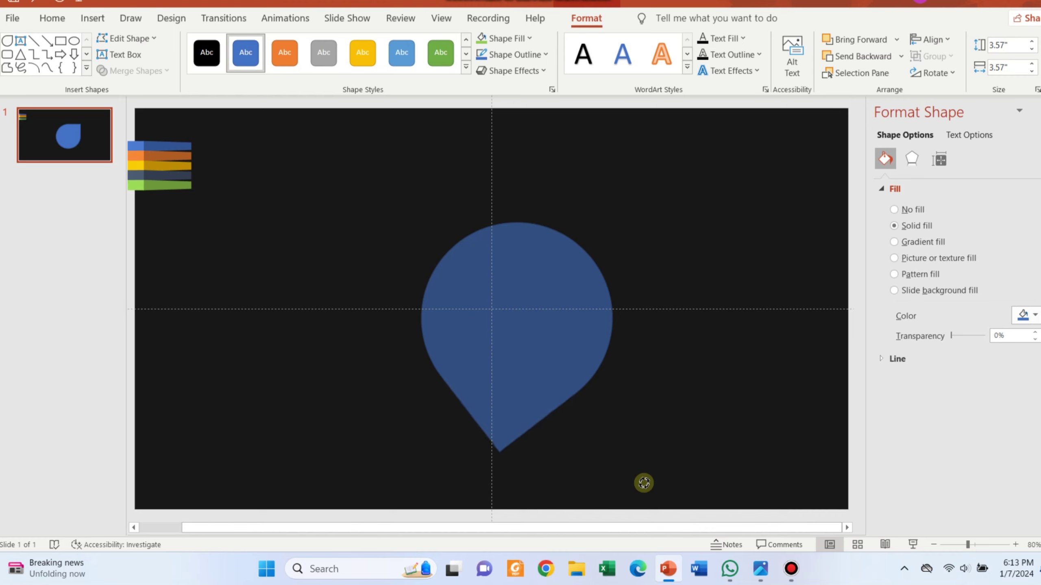
pyautogui.moveTo(581, 329); pyautogui.dragTo(576, 314)
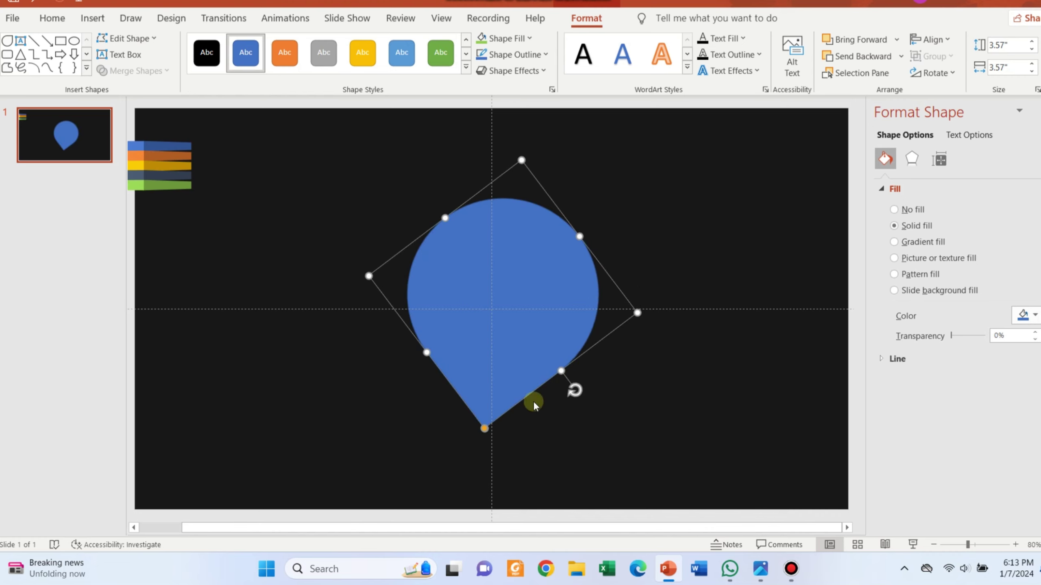
pyautogui.moveTo(573, 386); pyautogui.dragTo(606, 401)
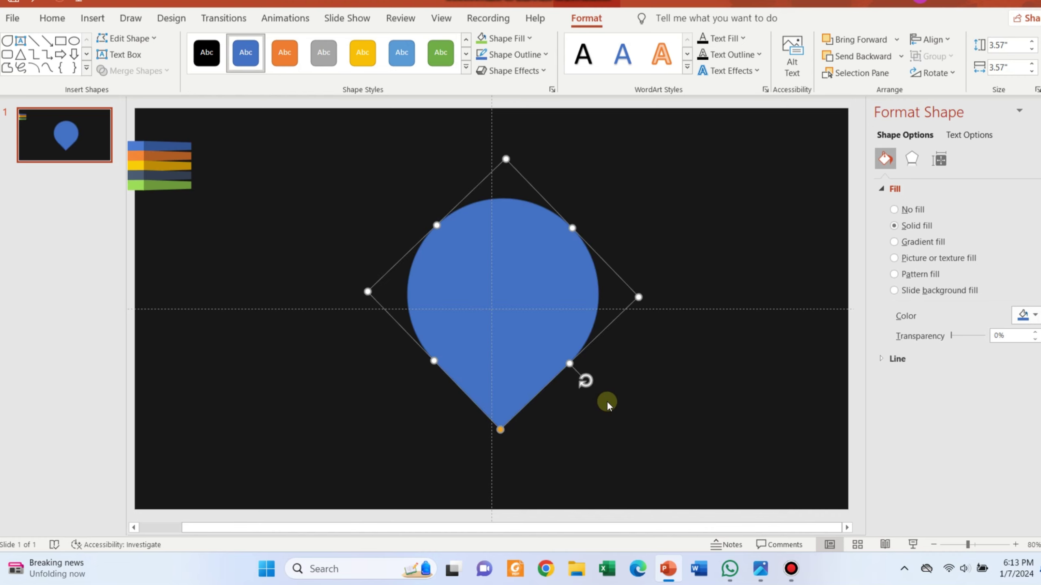
pyautogui.moveTo(549, 306); pyautogui.dragTo(543, 314)
pyautogui.moveTo(577, 389); pyautogui.dragTo(574, 391)
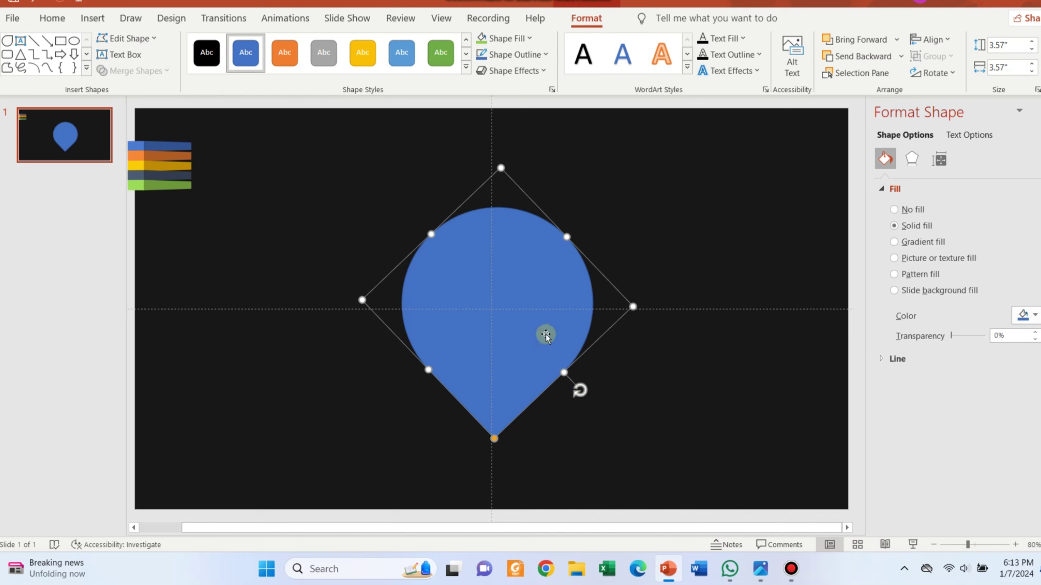
pyautogui.moveTo(546, 333); pyautogui.dragTo(534, 324)
pyautogui.moveTo(533, 265); pyautogui.dragTo(527, 262)
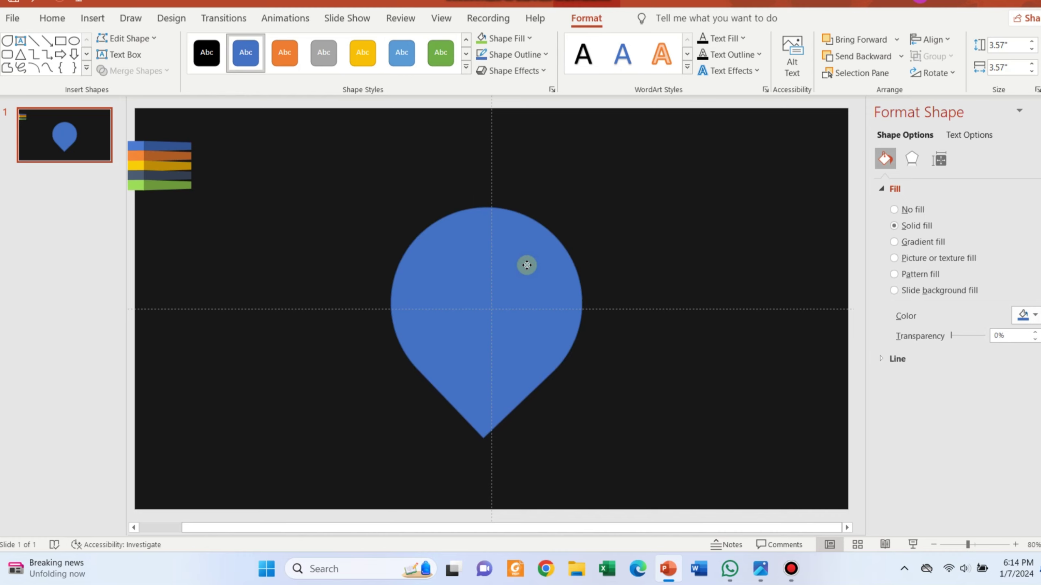
pyautogui.moveTo(570, 390); pyautogui.dragTo(575, 387)
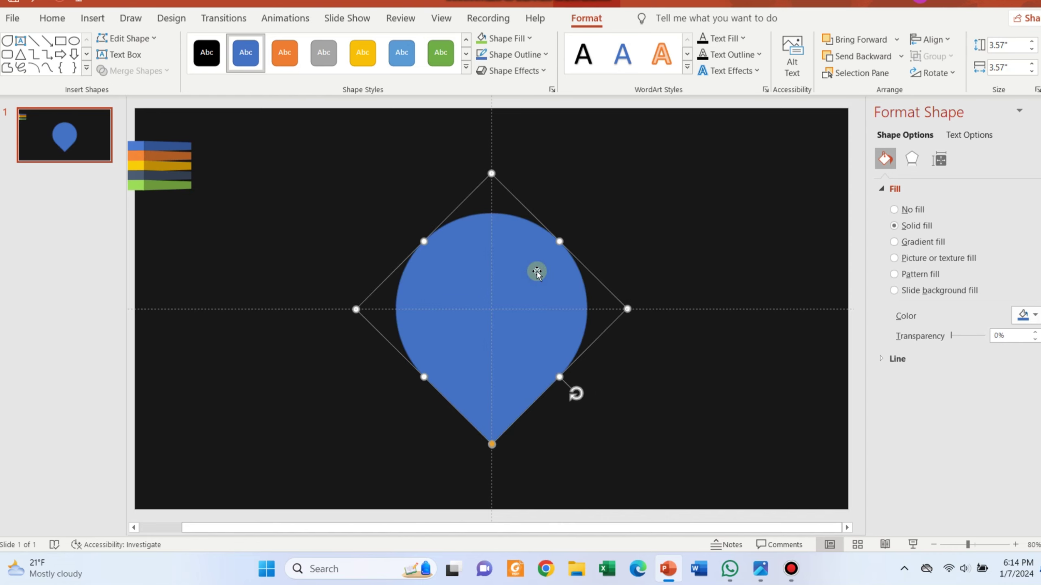
# Step: Enlarge the teardrop slightly to 3.81" square
pyautogui.moveTo(491, 167); pyautogui.dragTo(492, 158)
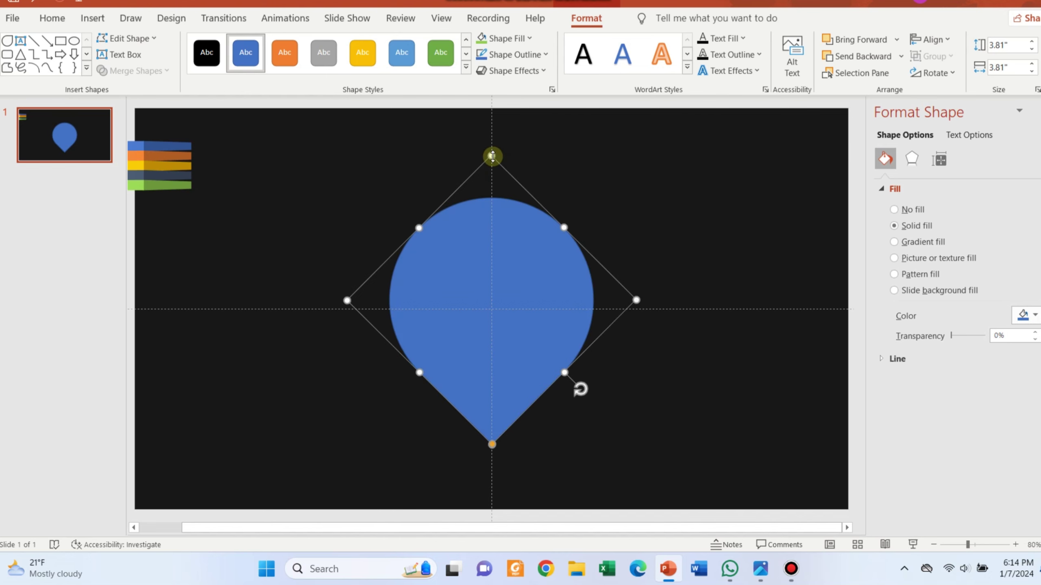
pyautogui.click(669, 374)
pyautogui.click(531, 227)
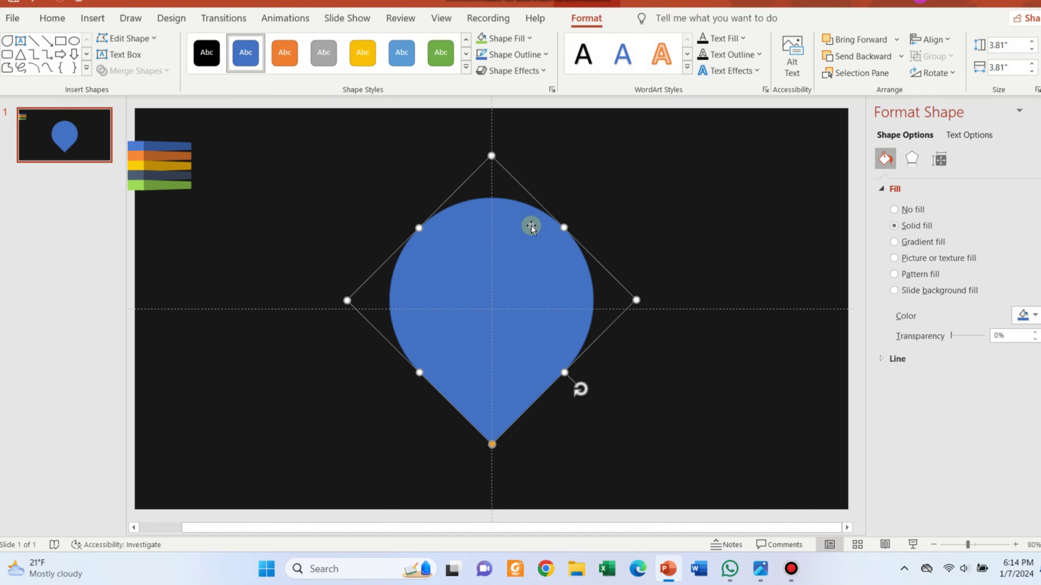
# Step: In Edit Points, make the teardrop's bottom vertex smooth and round off its base
pyautogui.rightClick(492, 444)
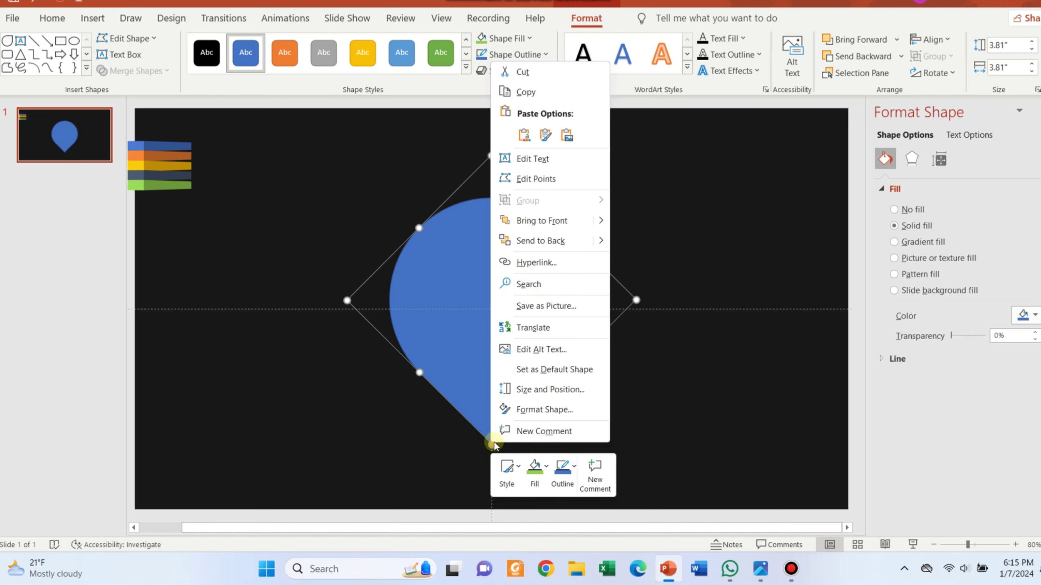
pyautogui.click(133, 38)
pyautogui.click(140, 77)
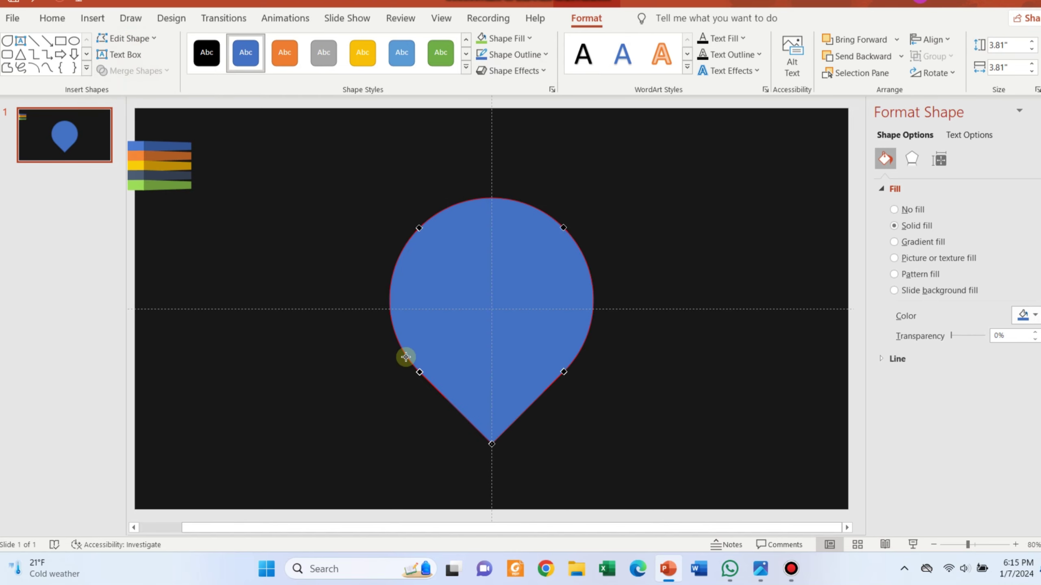
pyautogui.rightClick(491, 443)
pyautogui.click(519, 371)
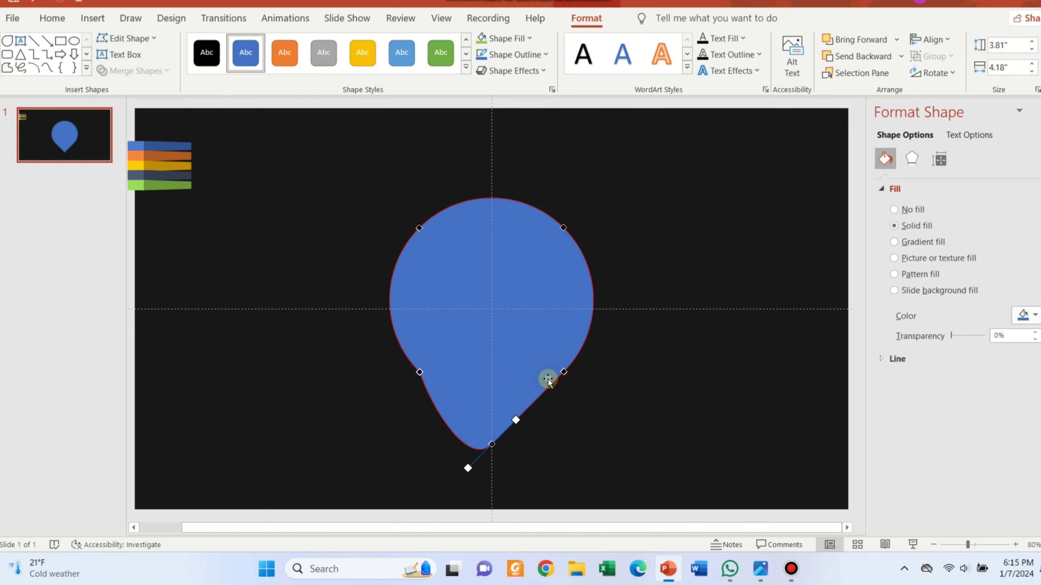
pyautogui.moveTo(469, 471); pyautogui.dragTo(435, 455)
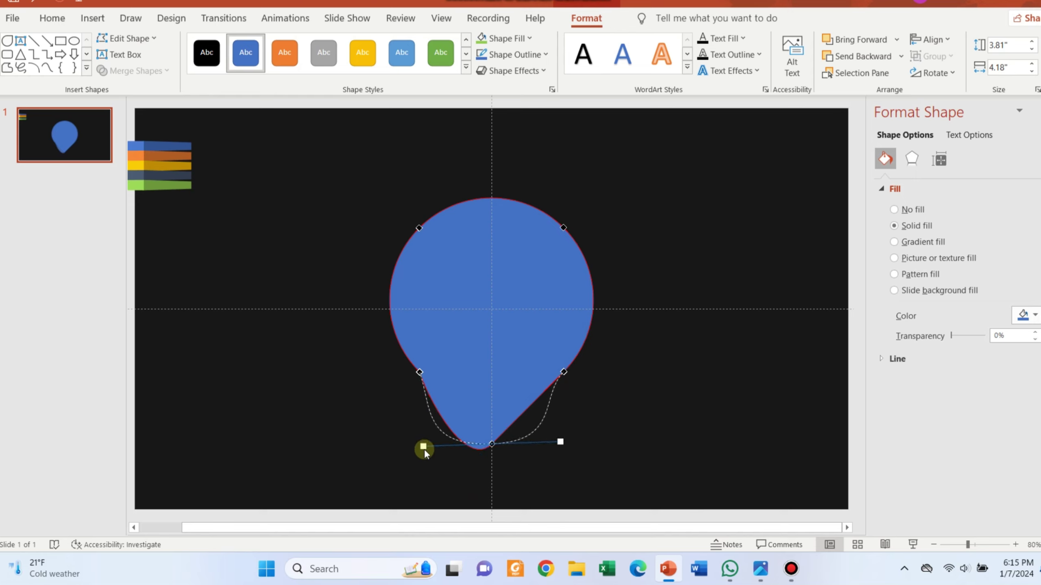
pyautogui.moveTo(435, 454); pyautogui.dragTo(423, 444)
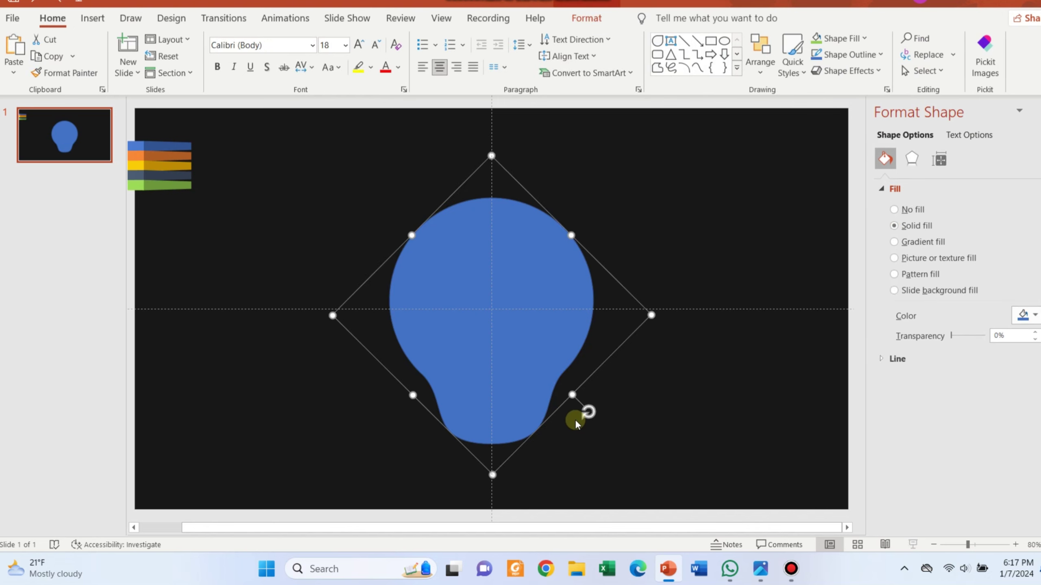
# Step: Curve the lower-left and lower-right sides inward to form the bulb's neck
pyautogui.moveTo(436, 410); pyautogui.dragTo(449, 407)
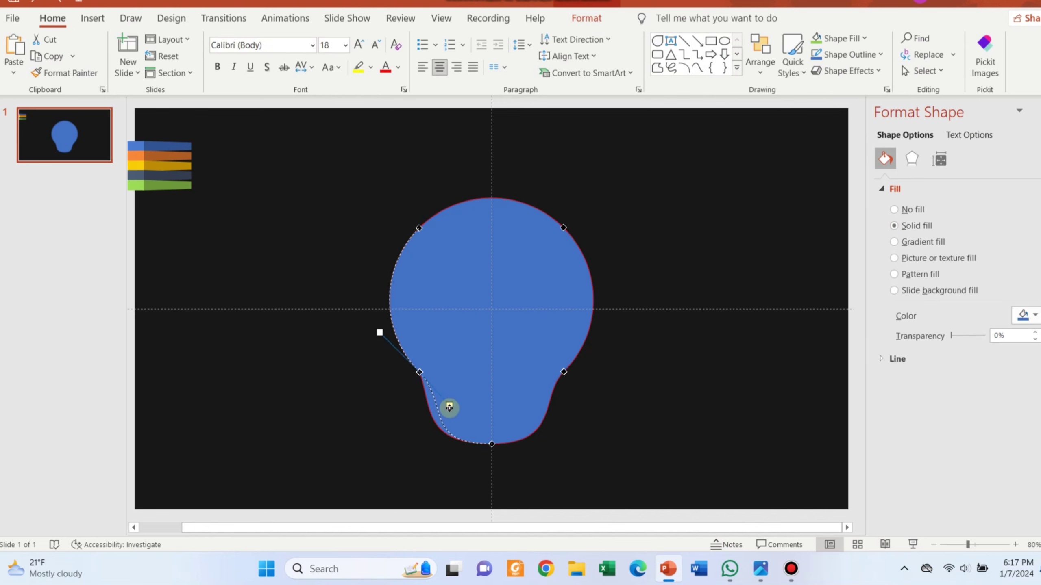
pyautogui.click(564, 372)
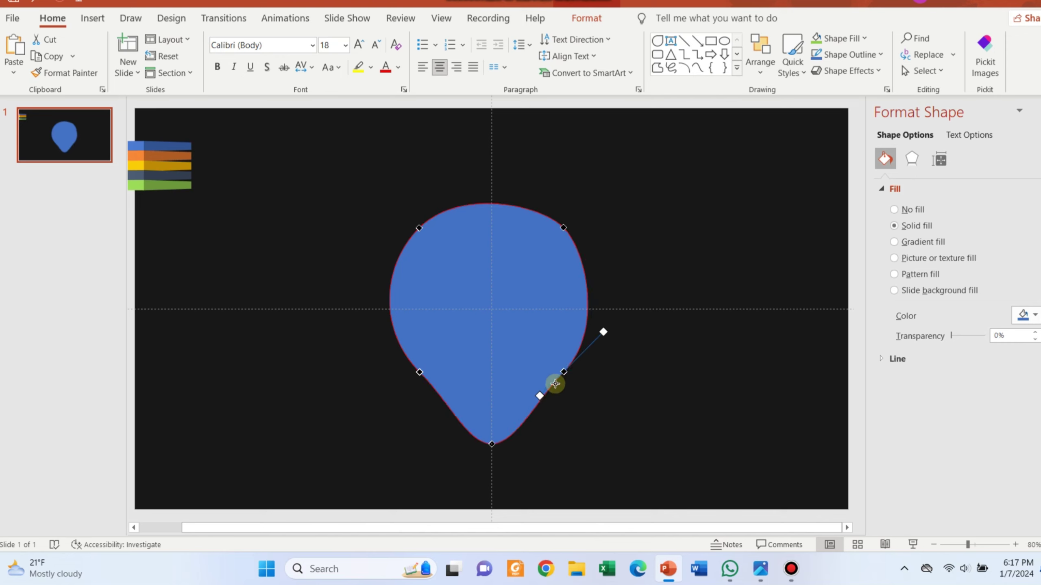
pyautogui.moveTo(556, 384); pyautogui.dragTo(541, 395)
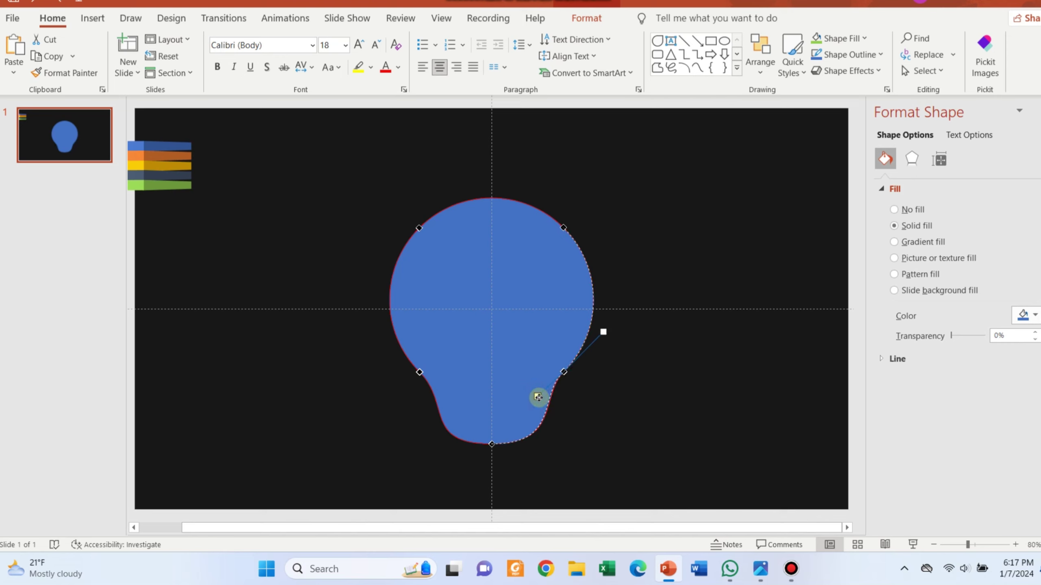
pyautogui.click(607, 426)
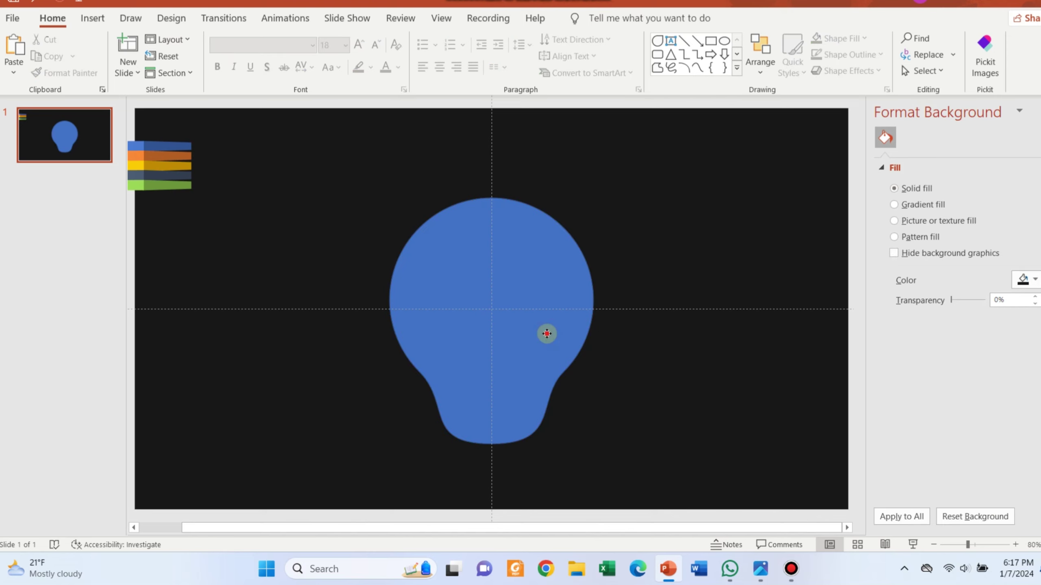
pyautogui.click(546, 334)
pyautogui.click(93, 18)
# Step: Draw a 0.31"-wide rectangle down the bulb's middle and read its 4.58" height
pyautogui.click(53, 49)
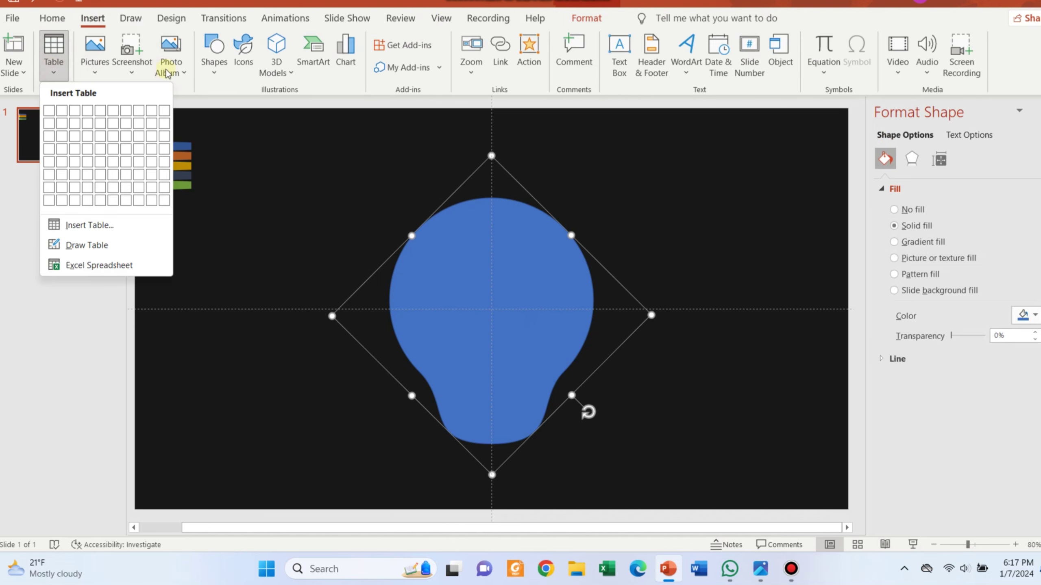
pyautogui.click(214, 51)
pyautogui.click(264, 108)
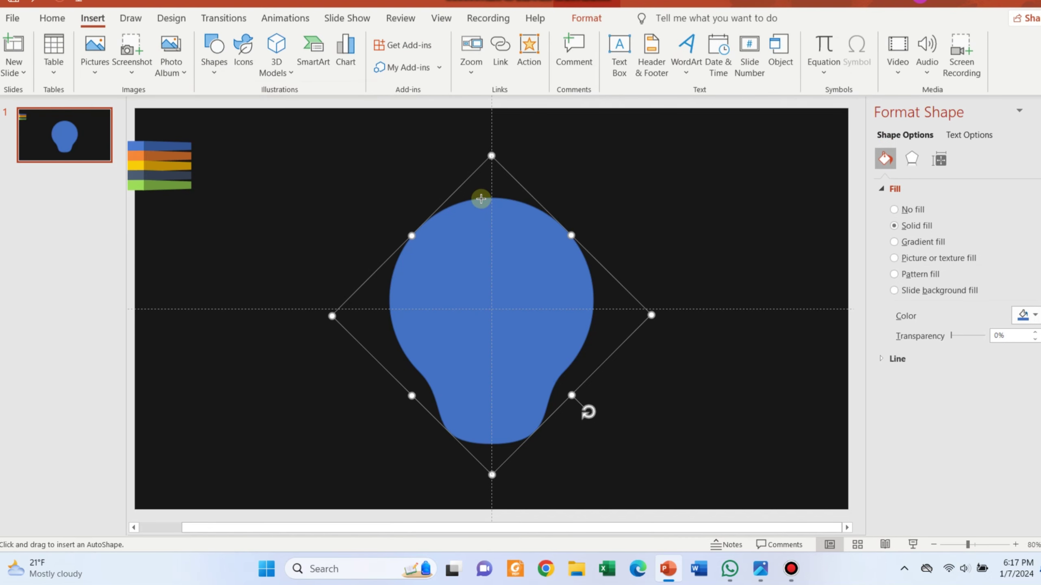
pyautogui.moveTo(506, 406); pyautogui.dragTo(498, 444)
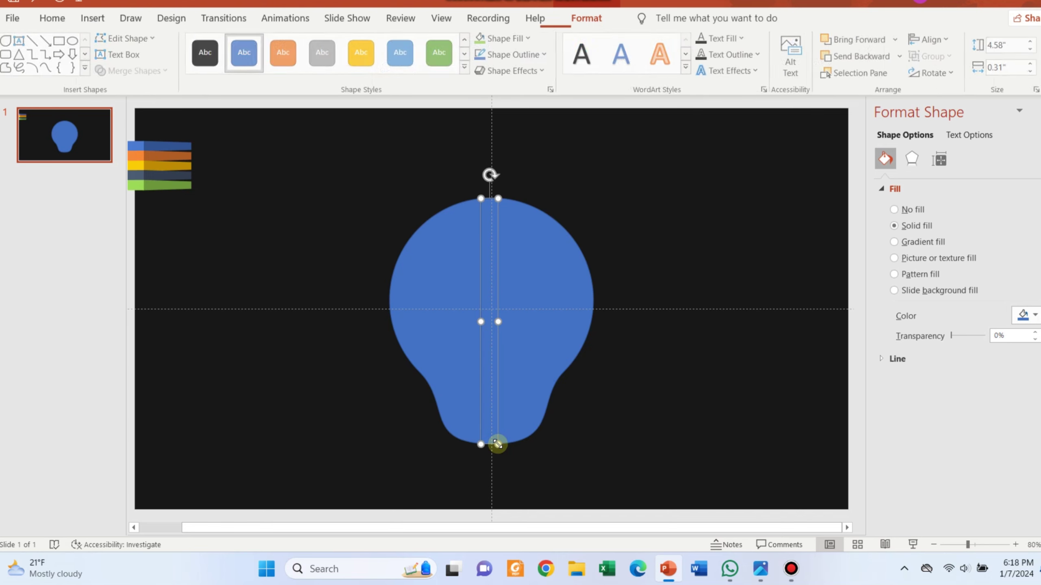
pyautogui.click(999, 44)
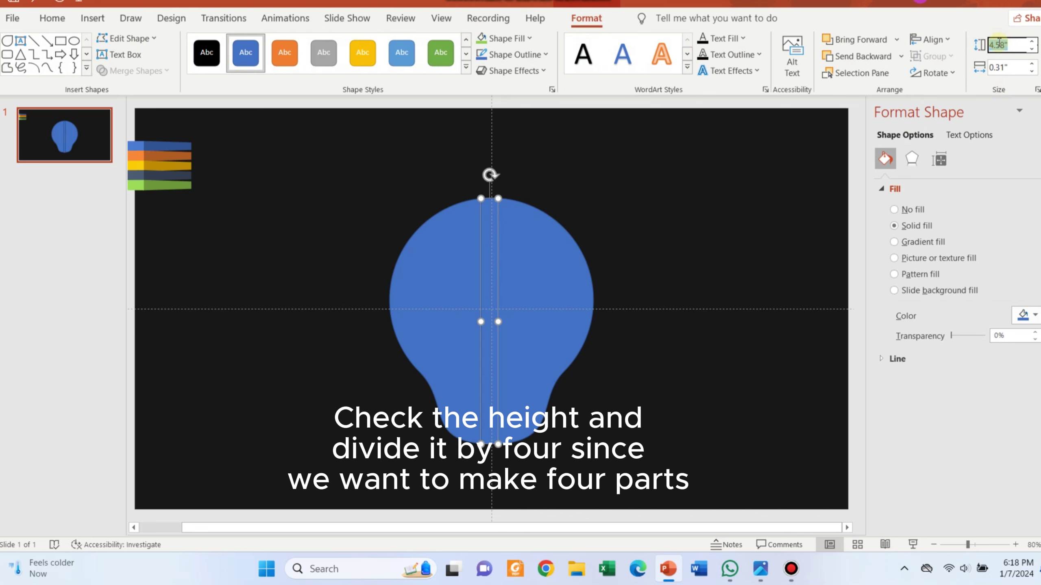
pyautogui.click(323, 569)
# Step: Use Calculator to divide the 4.58" height by four, giving 1.145
pyautogui.write('cal')
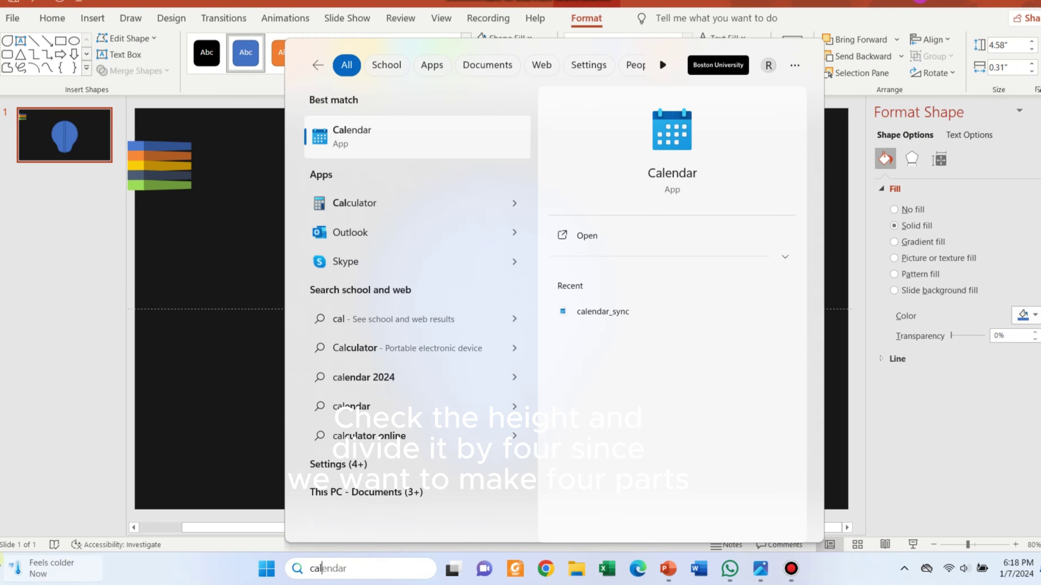
pyautogui.click(350, 202)
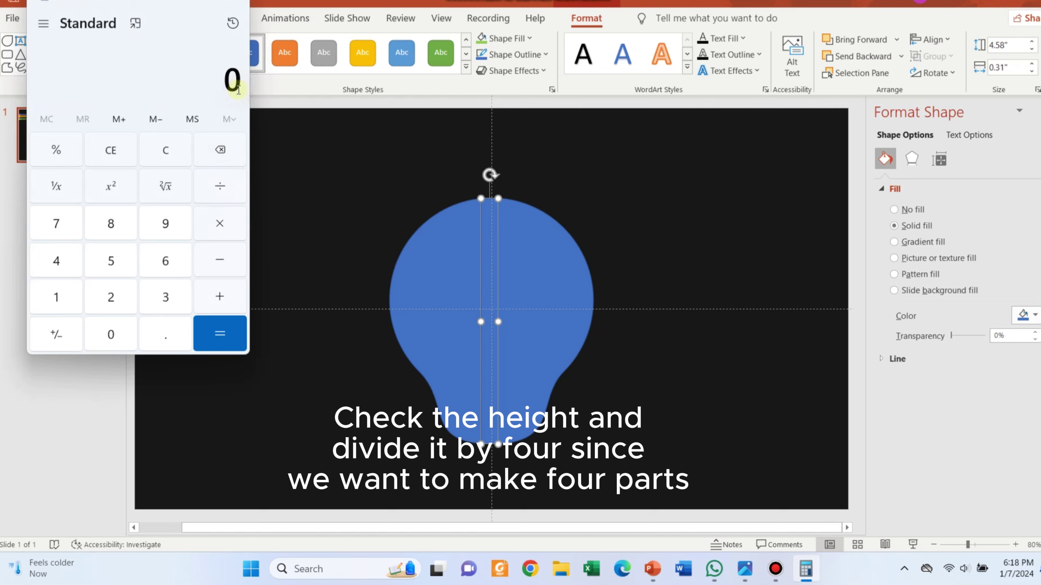
pyautogui.write('8/')
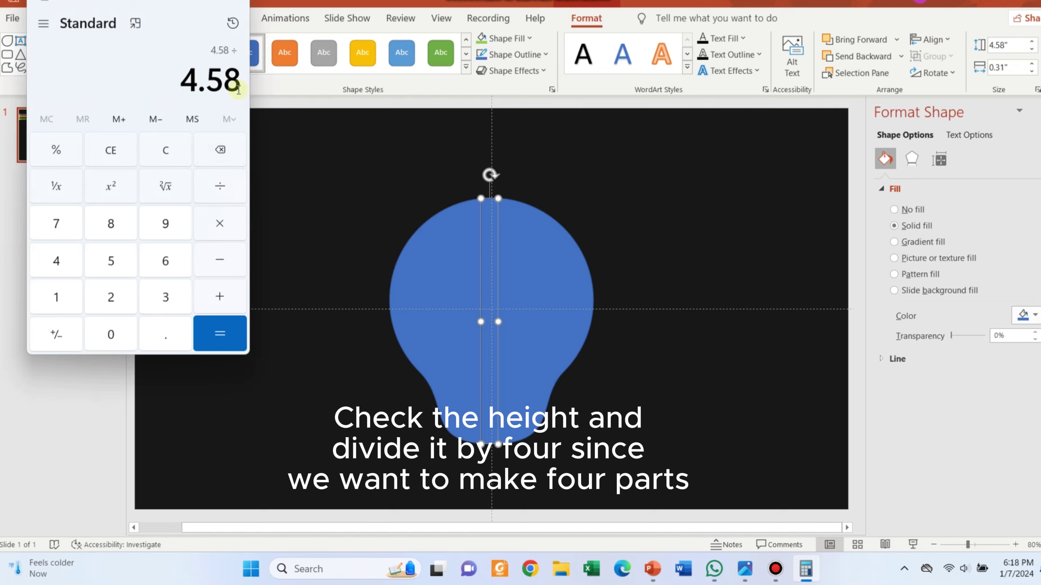
pyautogui.write('4')
pyautogui.press('Return')
pyautogui.click(240, 4)
pyautogui.press('Tab')
pyautogui.write('1.145')
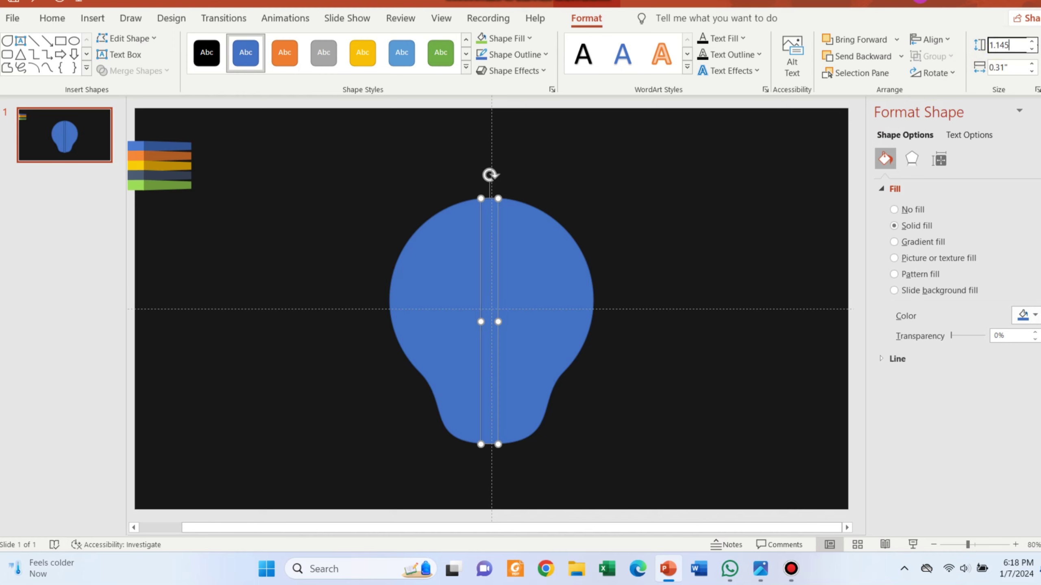
# Step: Set the bar's height to 1.145" and stretch it past both sides of the bulb
pyautogui.press('Return')
pyautogui.moveTo(478, 230); pyautogui.dragTo(296, 230)
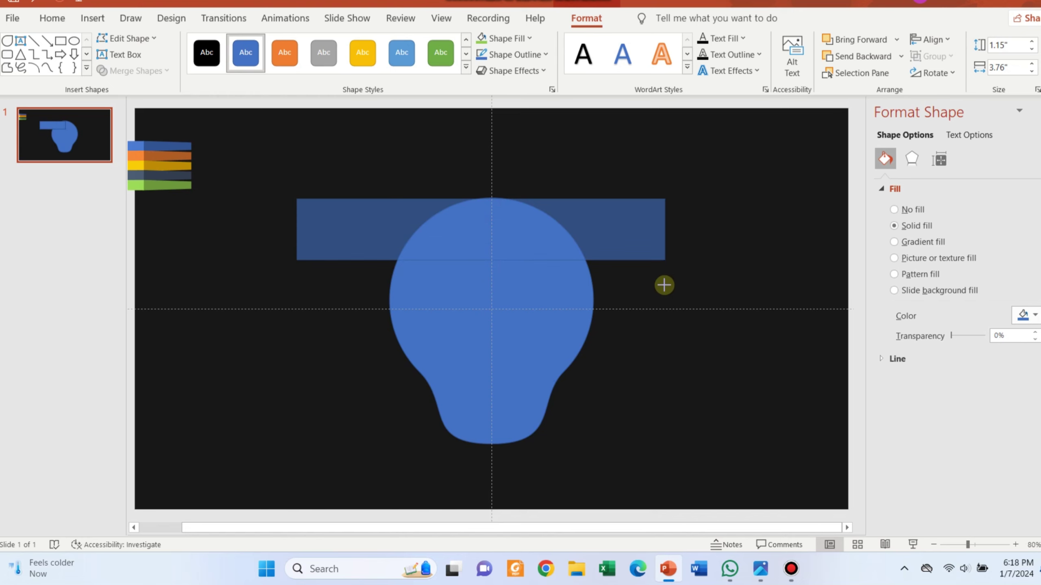
pyautogui.moveTo(498, 232); pyautogui.dragTo(664, 283)
# Step: Give the bar a white outline and no fill
pyautogui.click(544, 71)
pyautogui.click(538, 58)
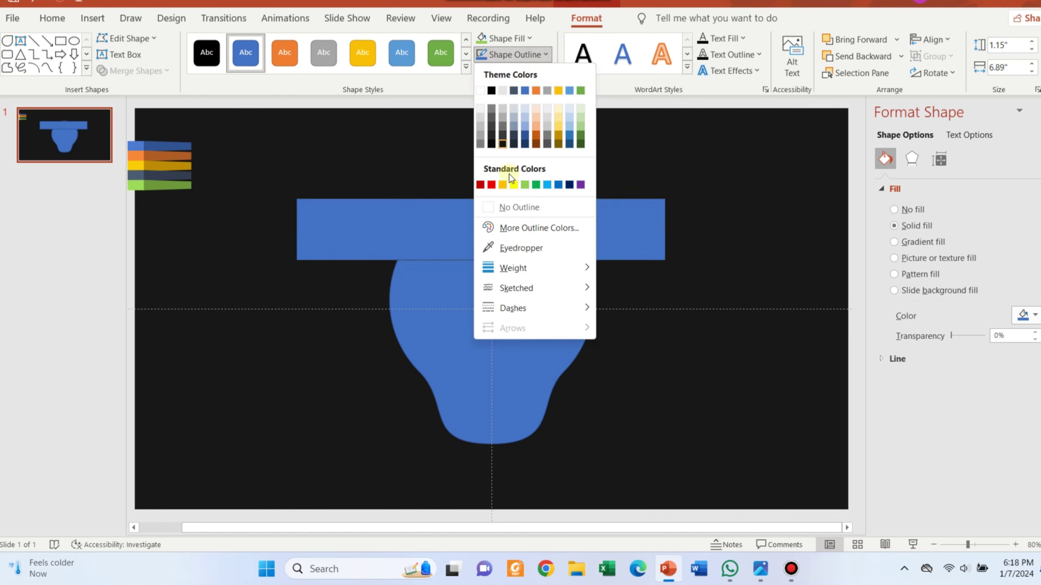
pyautogui.click(491, 91)
pyautogui.click(508, 39)
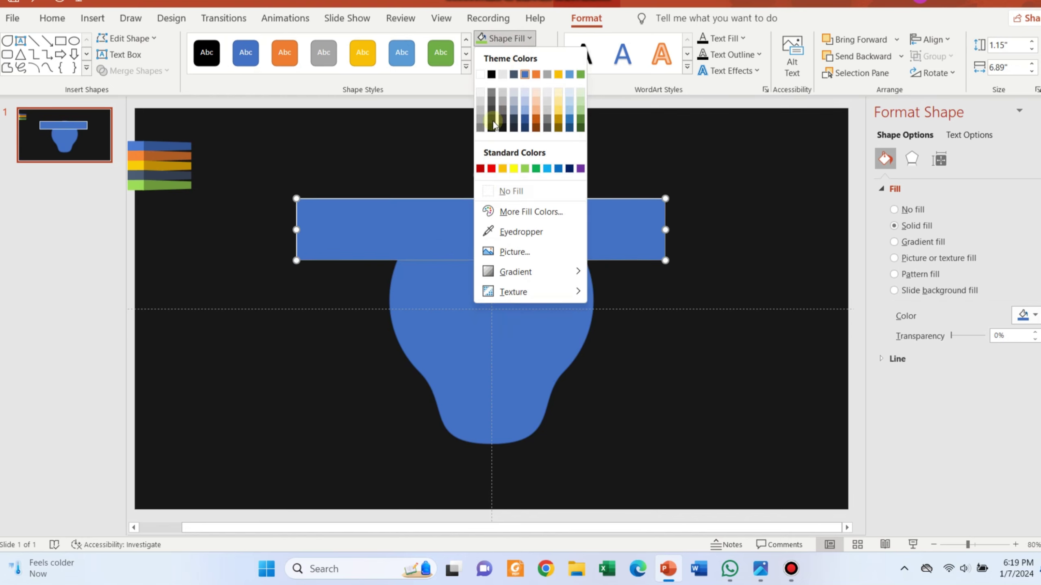
pyautogui.click(509, 188)
# Step: Give the bulb shape a white outline
pyautogui.click(530, 304)
pyautogui.click(527, 54)
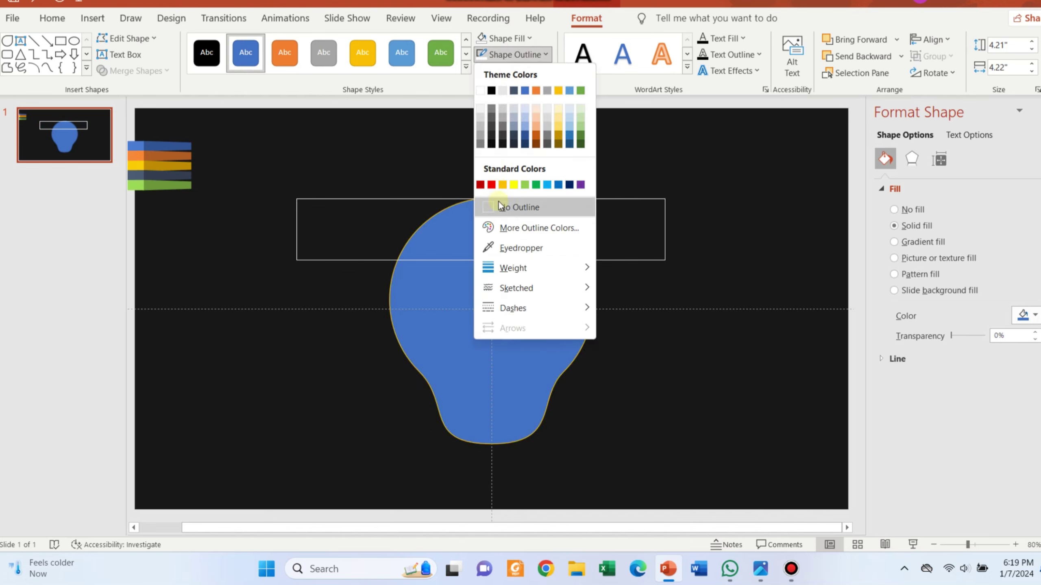
pyautogui.click(481, 92)
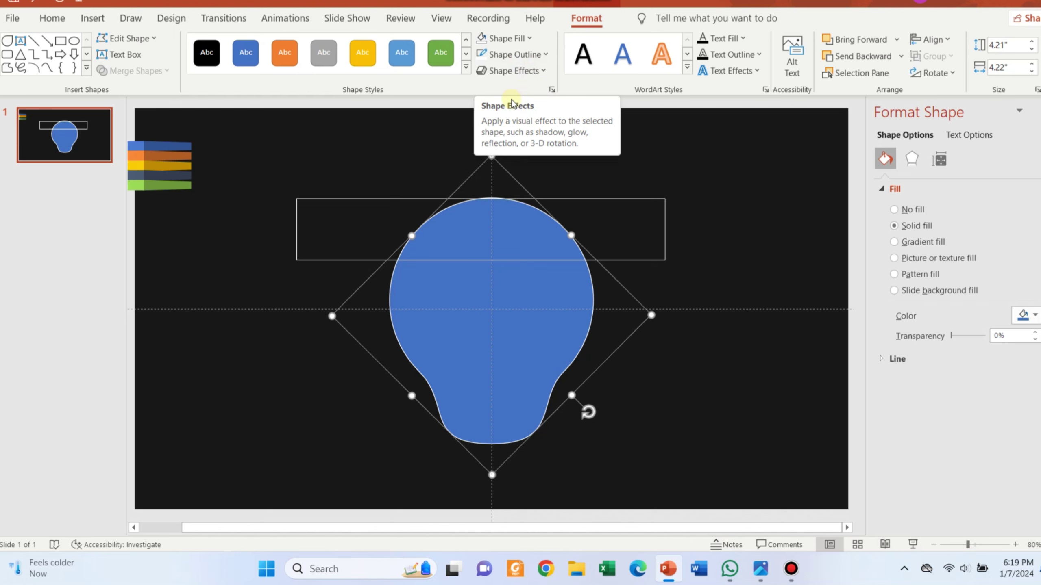
pyautogui.click(1014, 544)
pyautogui.click(1013, 544)
pyautogui.click(1014, 544)
pyautogui.click(1014, 544)
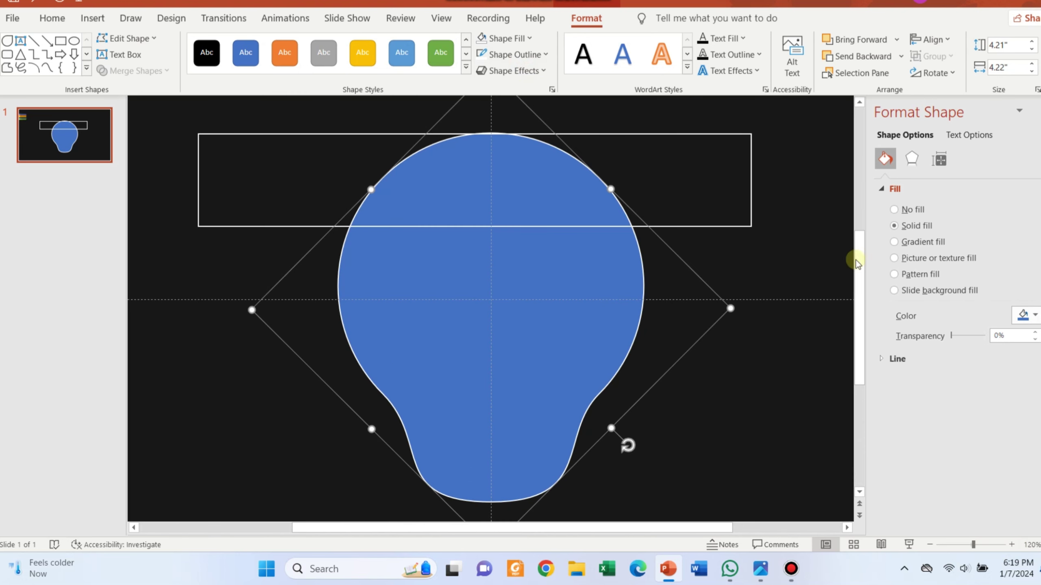
pyautogui.click(616, 139)
# Step: Duplicate the top bar and line up the copy directly beneath it
pyautogui.click(611, 136)
pyautogui.moveTo(612, 136); pyautogui.dragTo(627, 136)
pyautogui.hotkey('ctrl', 'd')
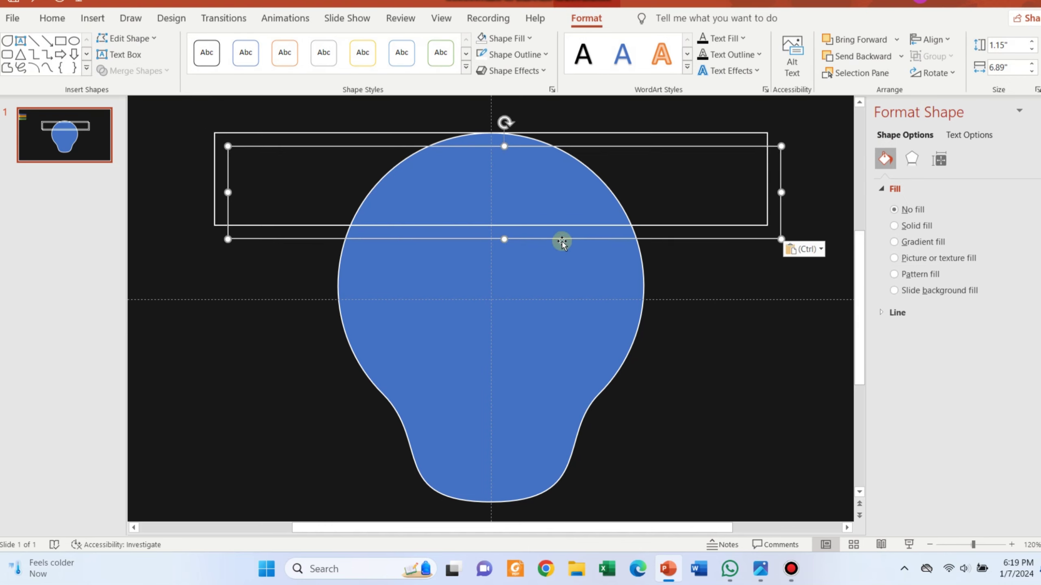
pyautogui.moveTo(562, 240); pyautogui.dragTo(543, 319)
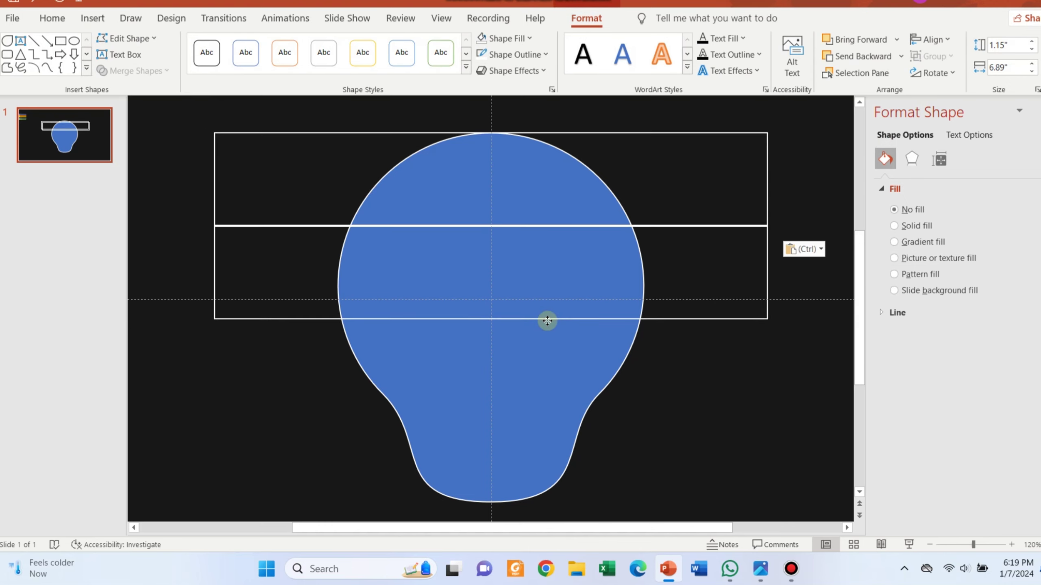
pyautogui.keyDown('shift'); pyautogui.click(470, 164); pyautogui.keyUp('shift')
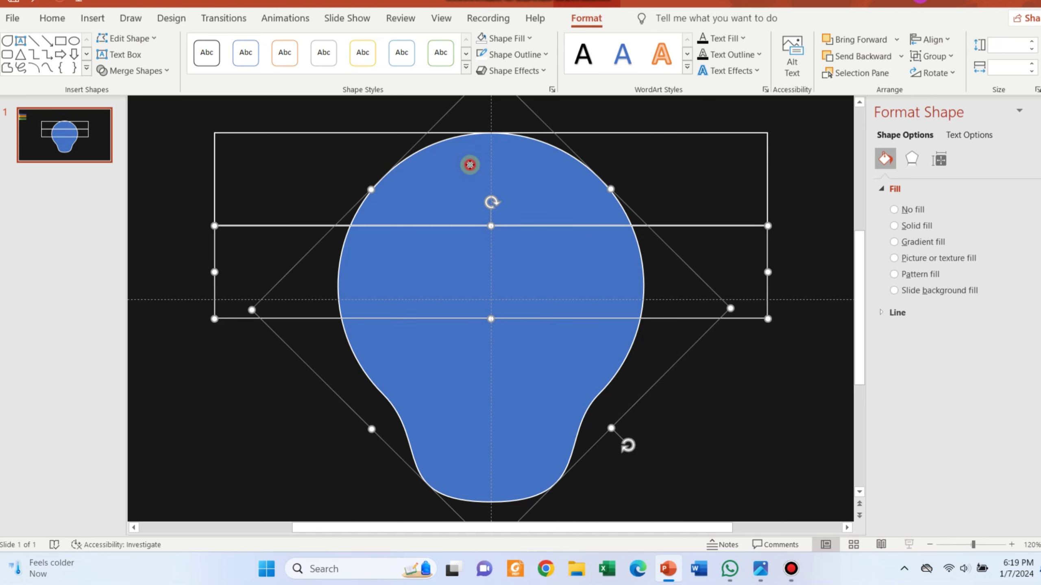
pyautogui.click(196, 114)
# Step: Duplicate both bars and stack the copies below to make four bands
pyautogui.click(271, 133)
pyautogui.hotkey('ctrl', 'd')
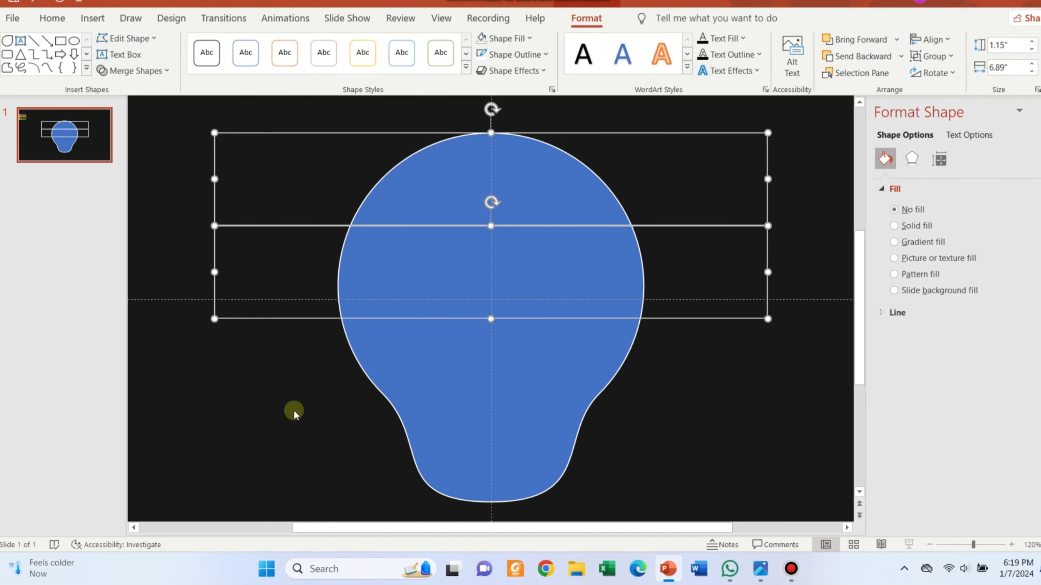
pyautogui.click(295, 406)
pyautogui.moveTo(397, 333)
pyautogui.mouseDown()
pyautogui.moveTo(391, 434)
pyautogui.moveTo(398, 335)
pyautogui.mouseUp()
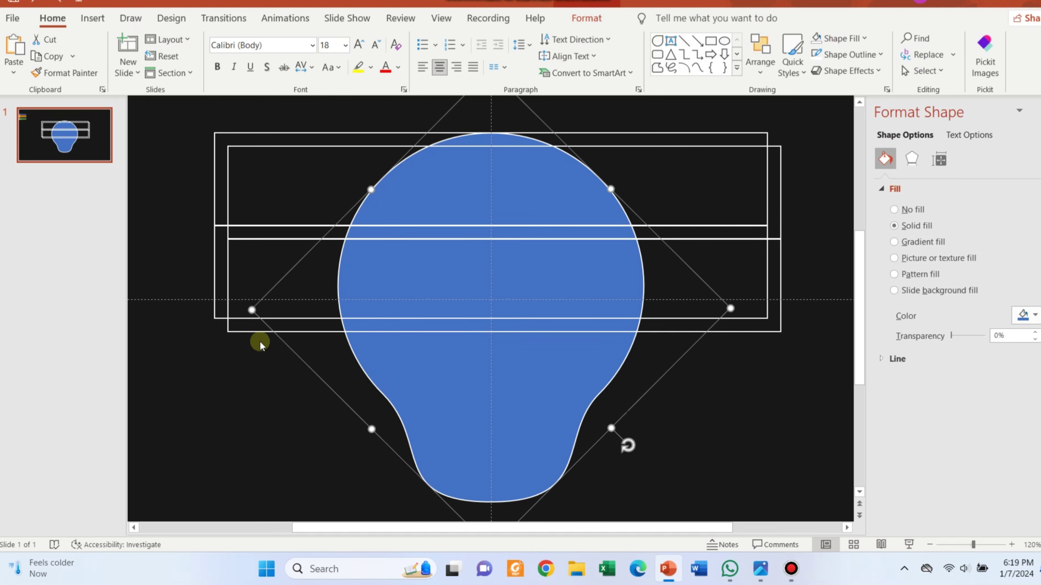
pyautogui.click(260, 332)
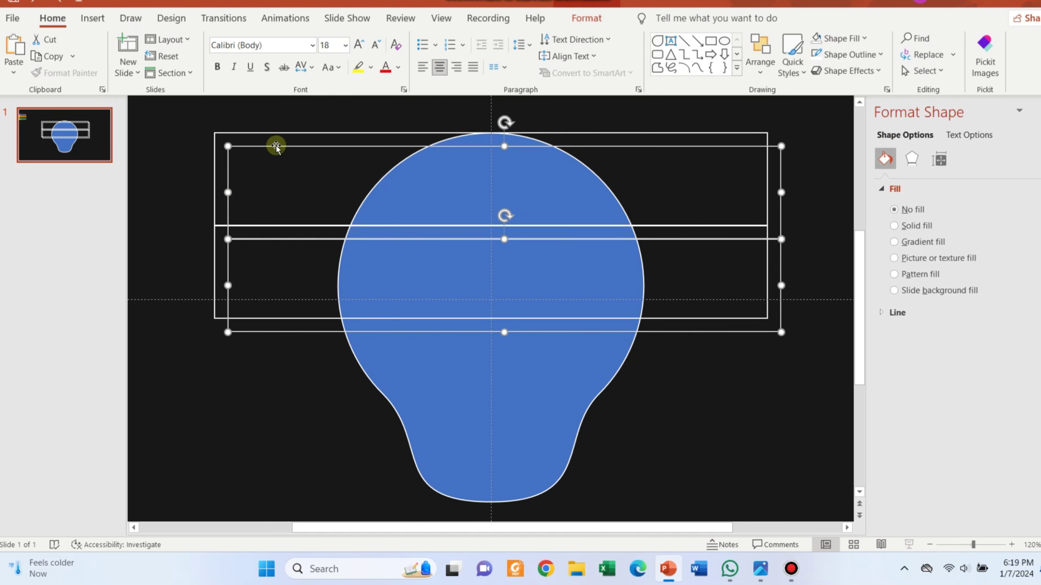
pyautogui.moveTo(274, 148); pyautogui.dragTo(261, 321)
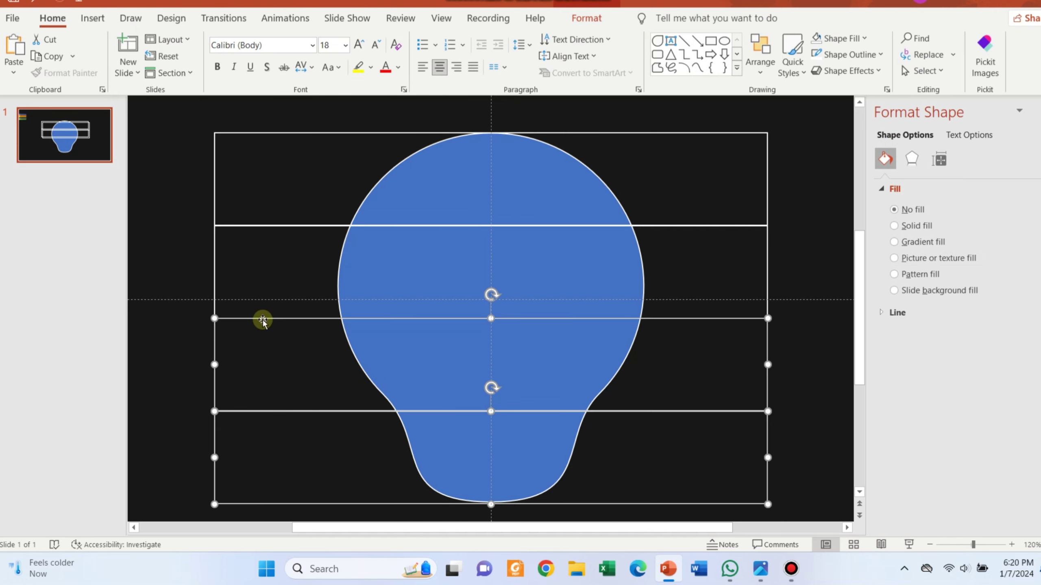
pyautogui.moveTo(490, 503); pyautogui.dragTo(490, 502)
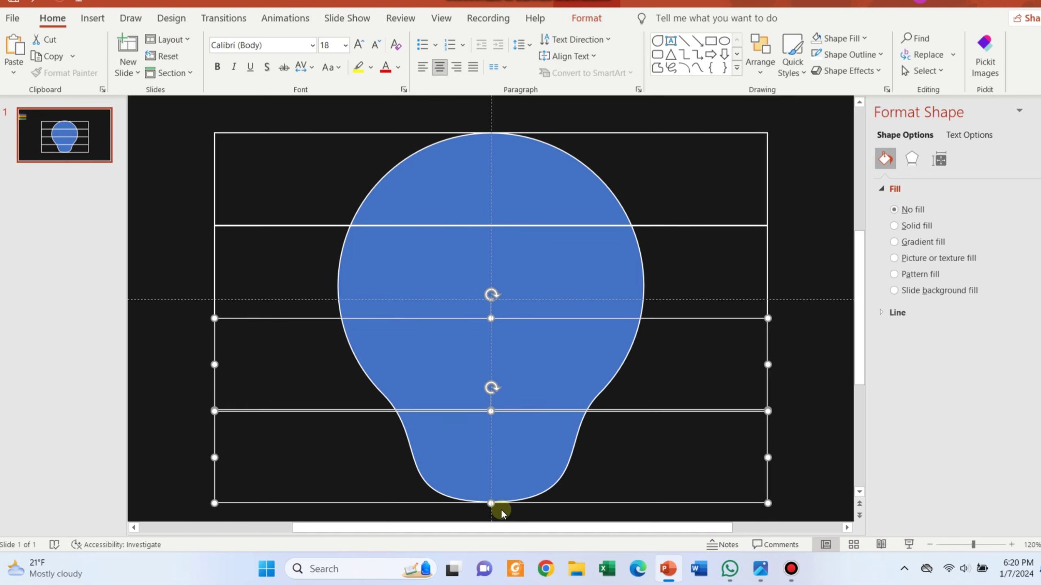
# Step: Check the four stacked bands' alignment across the bulb, then zoom back out
pyautogui.click(723, 423)
pyautogui.click(617, 413)
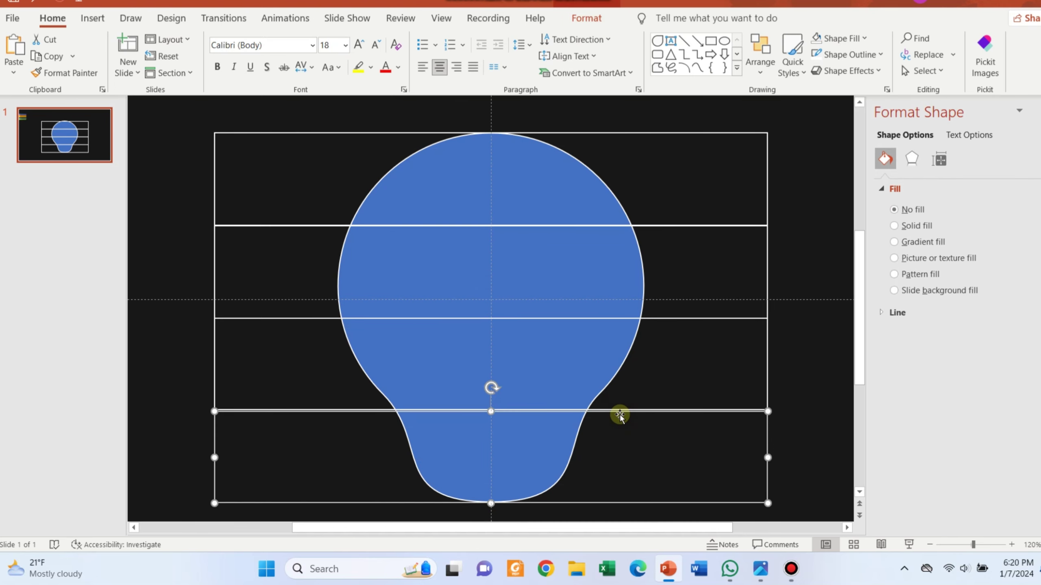
pyautogui.keyDown('shift'); pyautogui.click(655, 412); pyautogui.keyUp('shift')
pyautogui.click(624, 451)
pyautogui.click(543, 502)
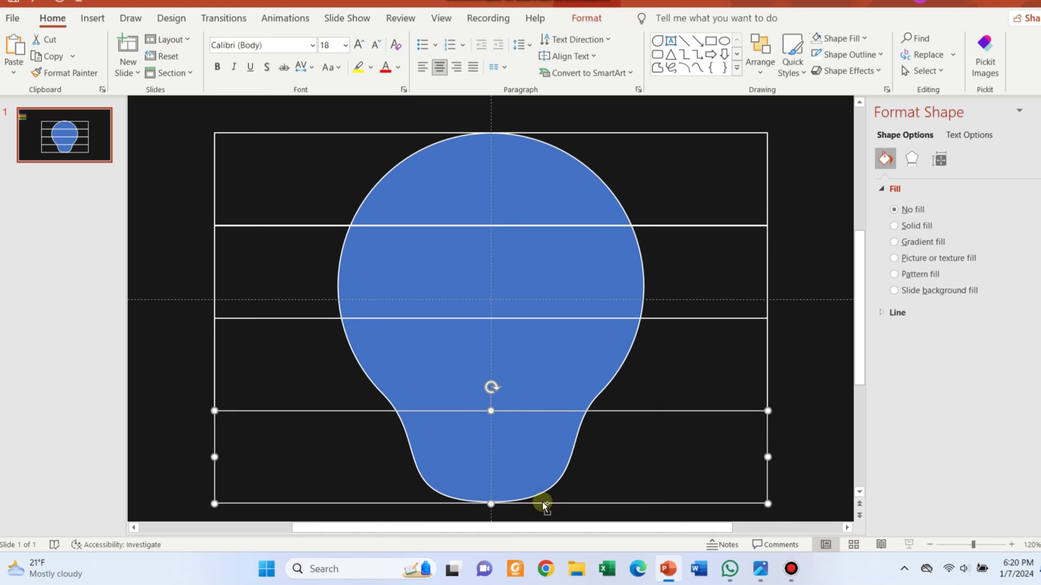
pyautogui.click(702, 357)
pyautogui.click(768, 274)
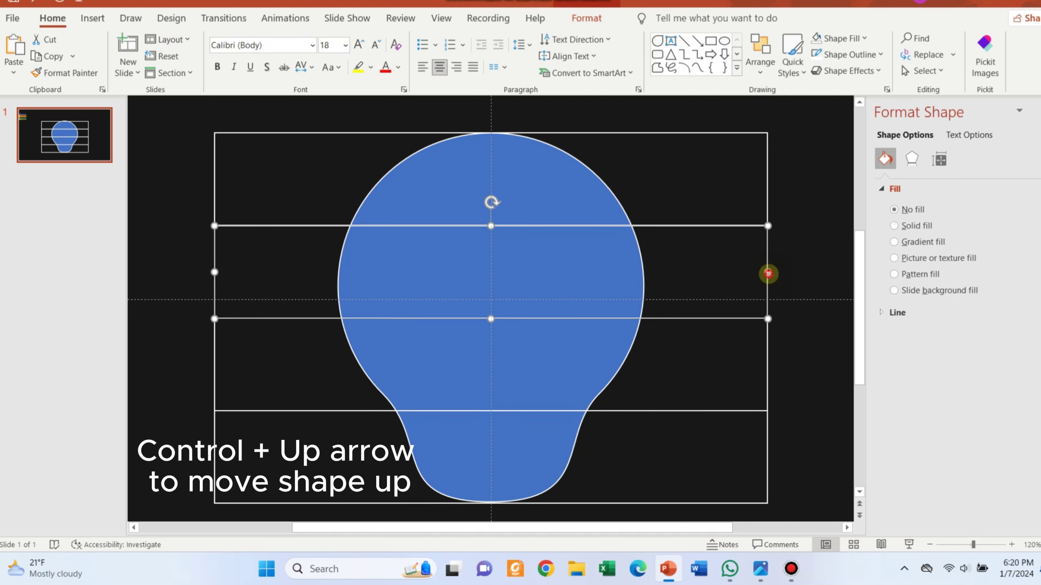
pyautogui.click(766, 360)
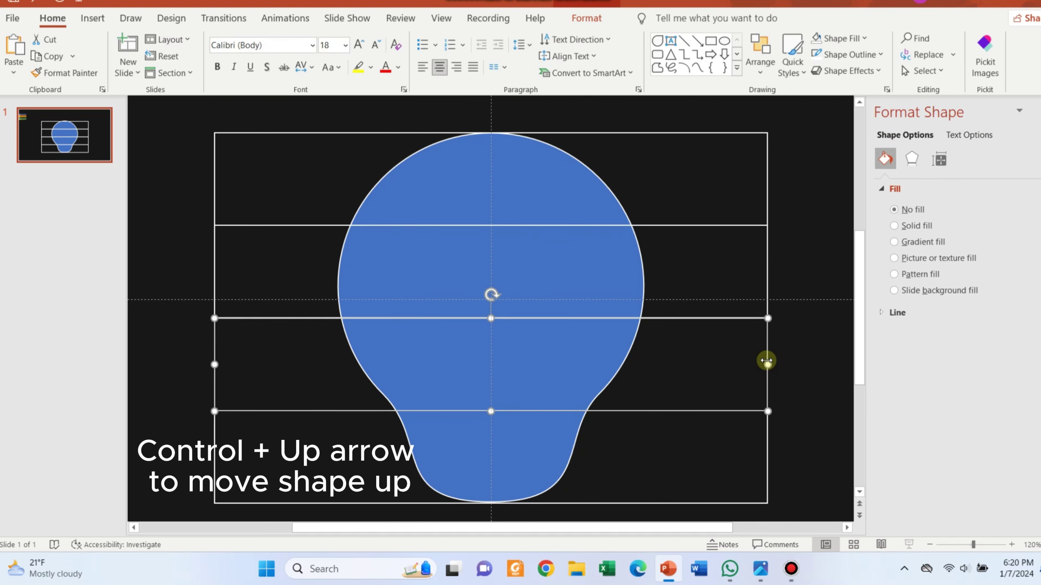
pyautogui.click(767, 446)
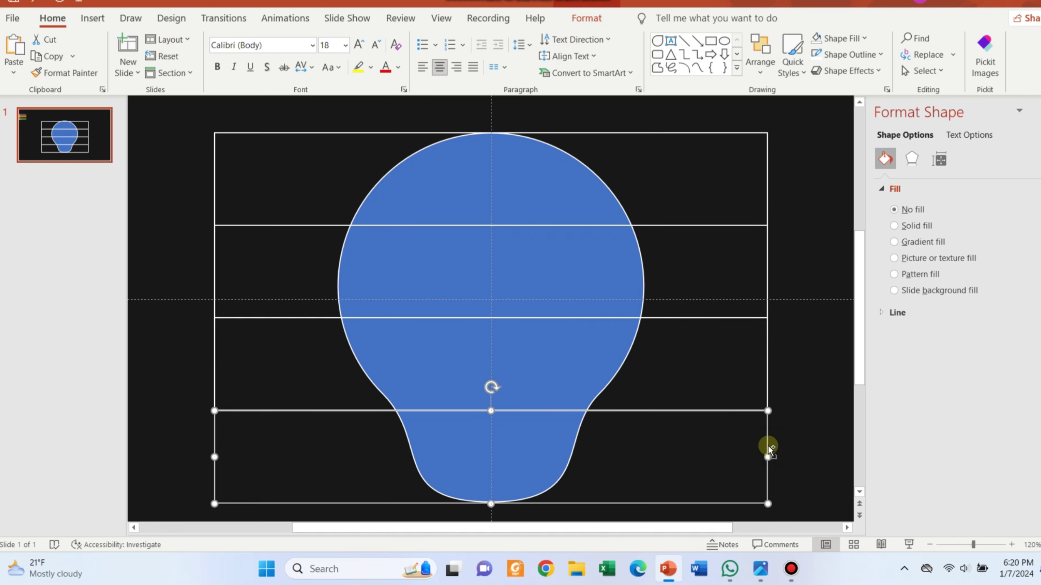
pyautogui.click(793, 412)
pyautogui.click(928, 544)
pyautogui.click(928, 544)
pyautogui.click(928, 544)
pyautogui.click(928, 544)
pyautogui.click(928, 544)
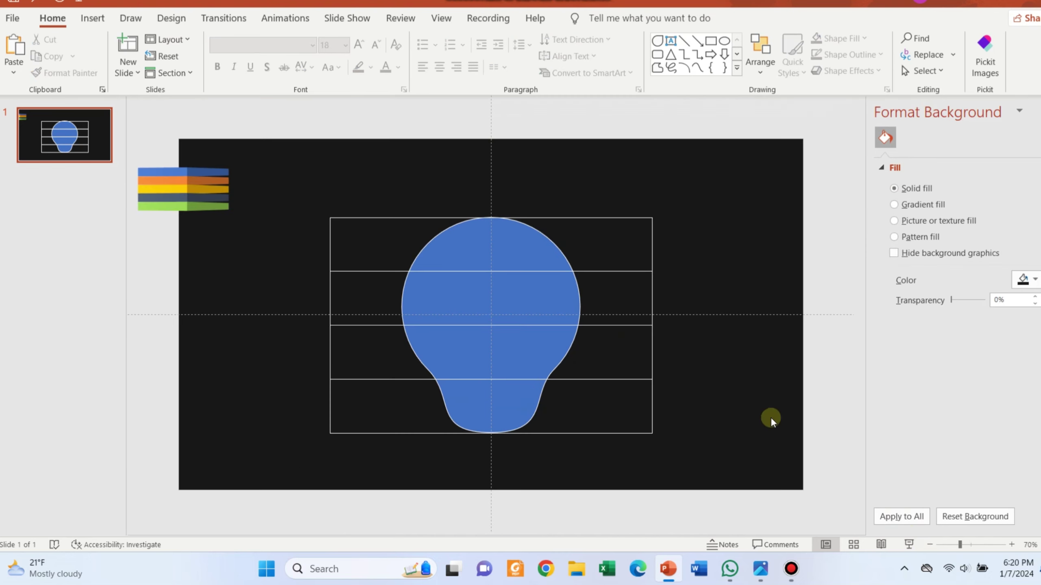
# Step: Intersect a bulb copy with the top band and place the piece on the bulb's top
pyautogui.click(559, 217)
pyautogui.keyDown('shift'); pyautogui.click(469, 244); pyautogui.keyUp('shift')
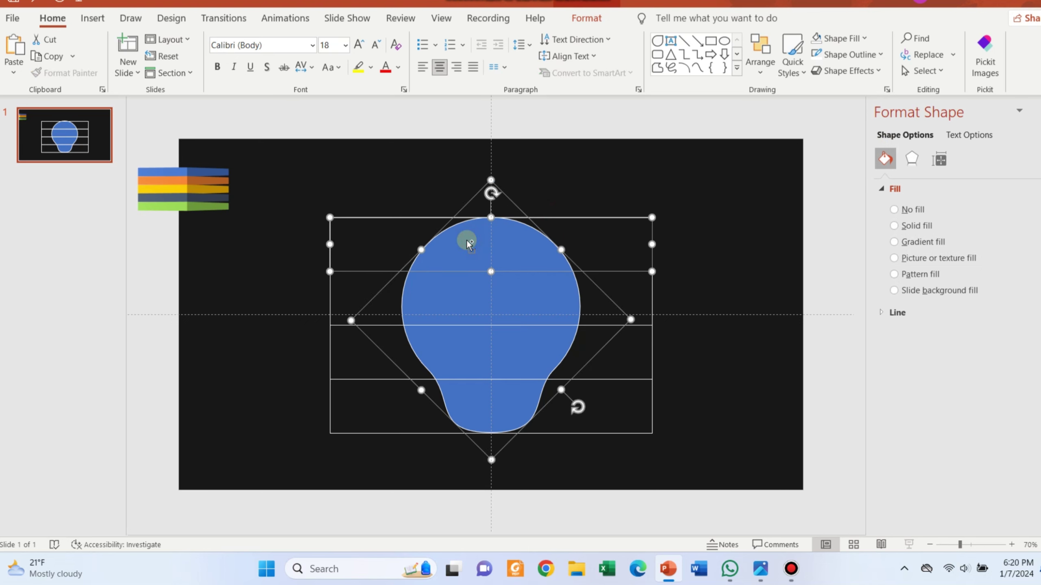
pyautogui.moveTo(469, 244); pyautogui.dragTo(252, 305)
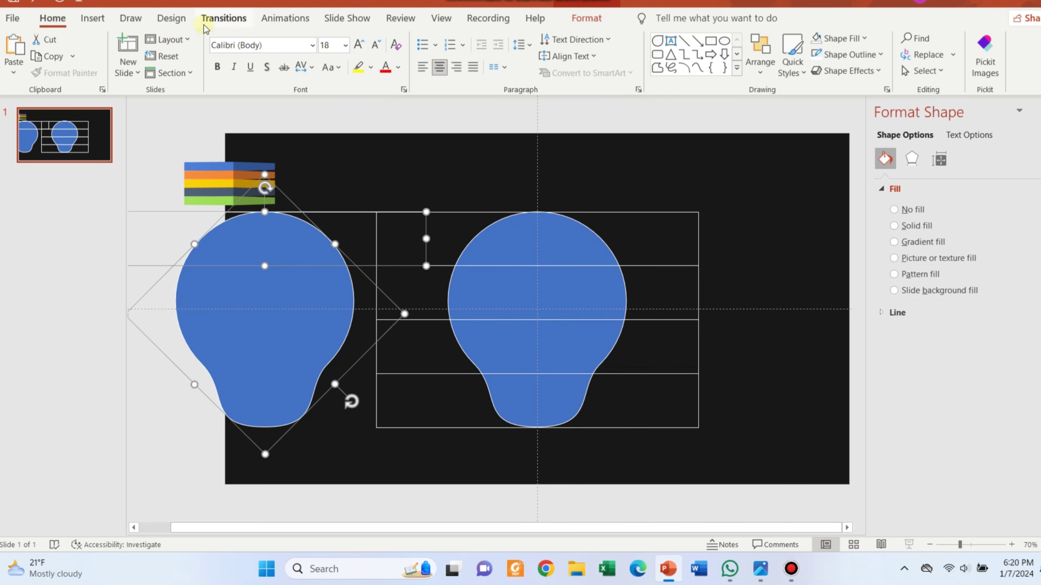
pyautogui.click(586, 17)
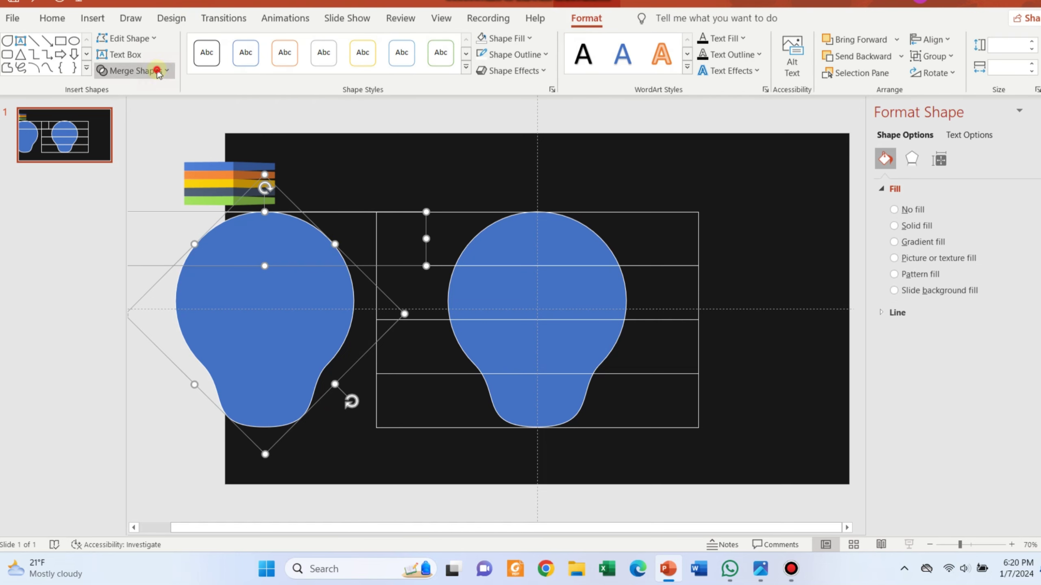
pyautogui.click(136, 70)
pyautogui.click(140, 147)
pyautogui.moveTo(242, 251); pyautogui.dragTo(510, 253)
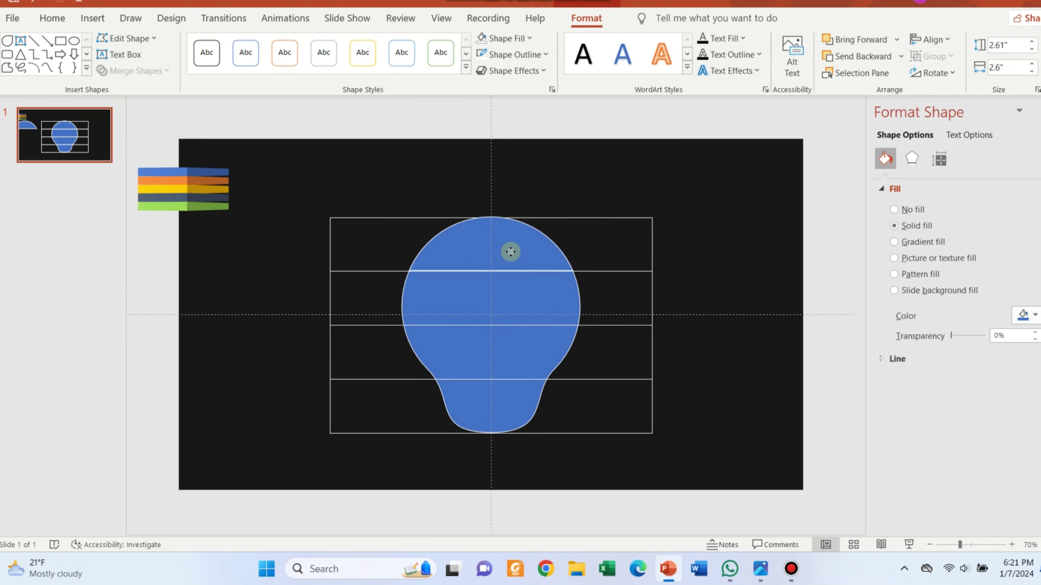
pyautogui.click(683, 284)
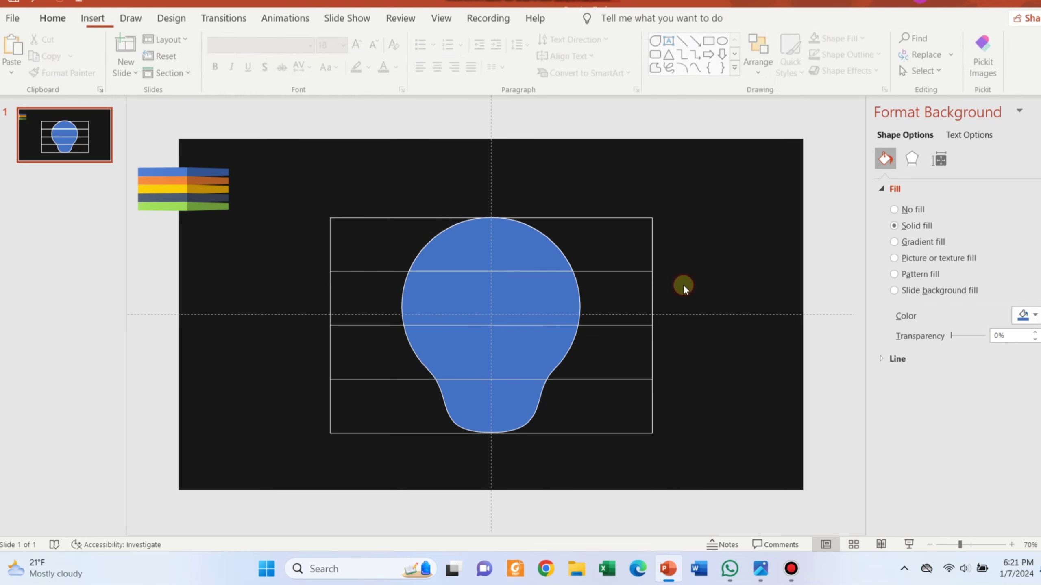
# Step: Intersect another bulb copy with the second band and place that piece on the bulb
pyautogui.click(537, 353)
pyautogui.moveTo(336, 293); pyautogui.dragTo(136, 211)
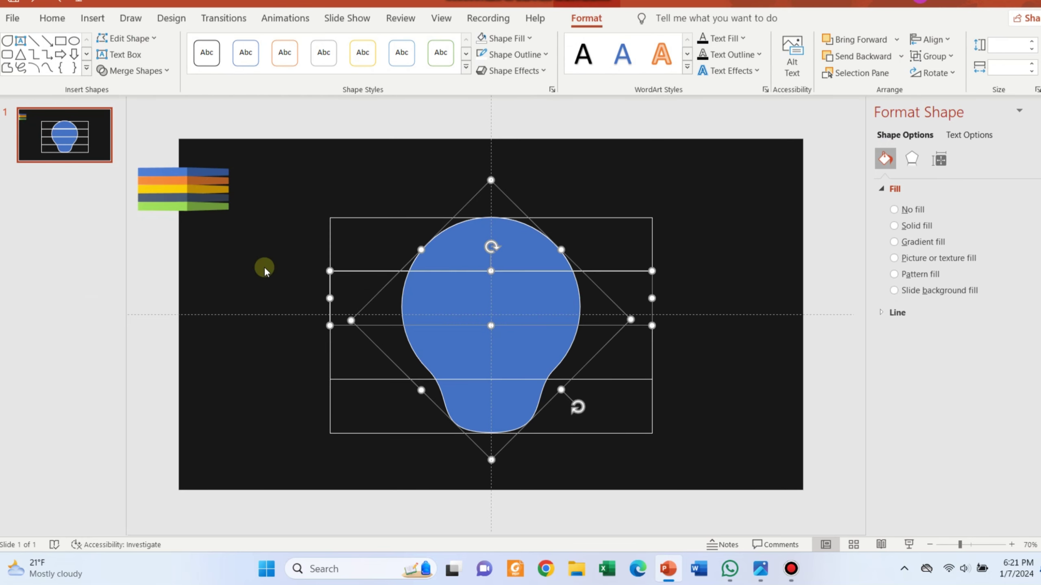
pyautogui.moveTo(413, 302)
pyautogui.mouseDown()
pyautogui.moveTo(157, 337)
pyautogui.moveTo(226, 339)
pyautogui.mouseUp()
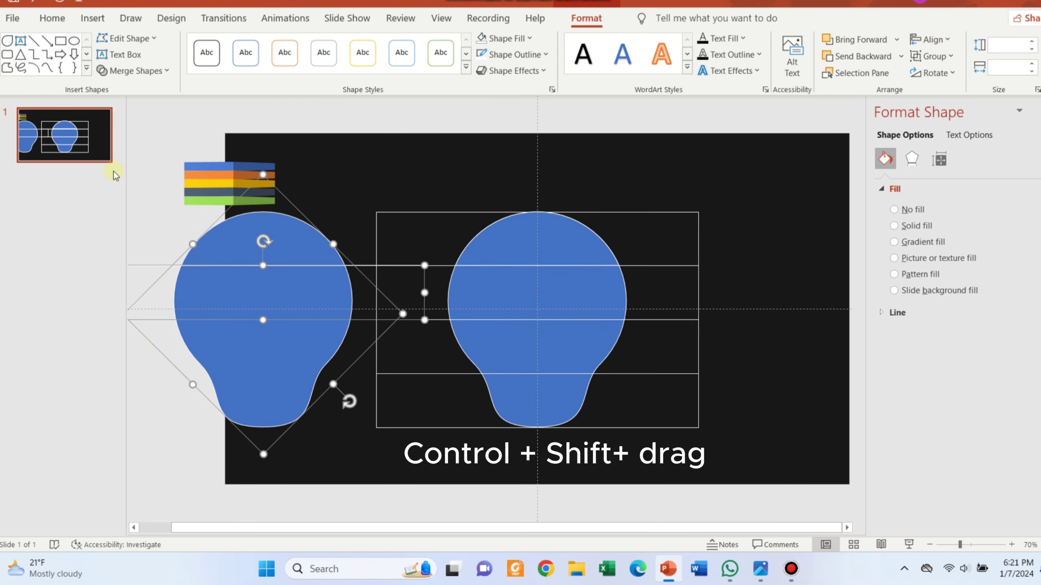
pyautogui.click(135, 70)
pyautogui.click(138, 143)
pyautogui.moveTo(309, 311); pyautogui.dragTo(549, 313)
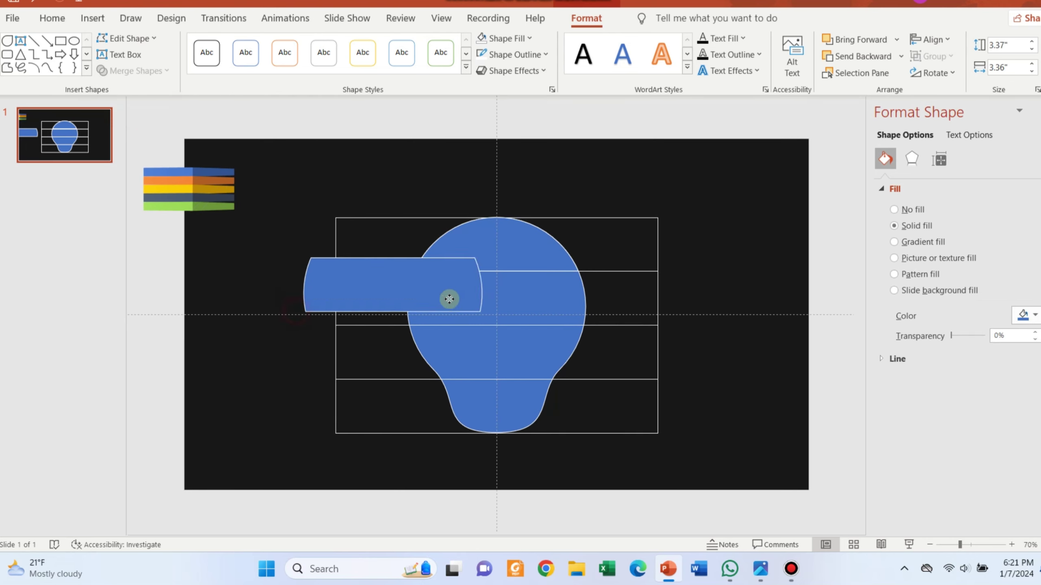
pyautogui.click(687, 360)
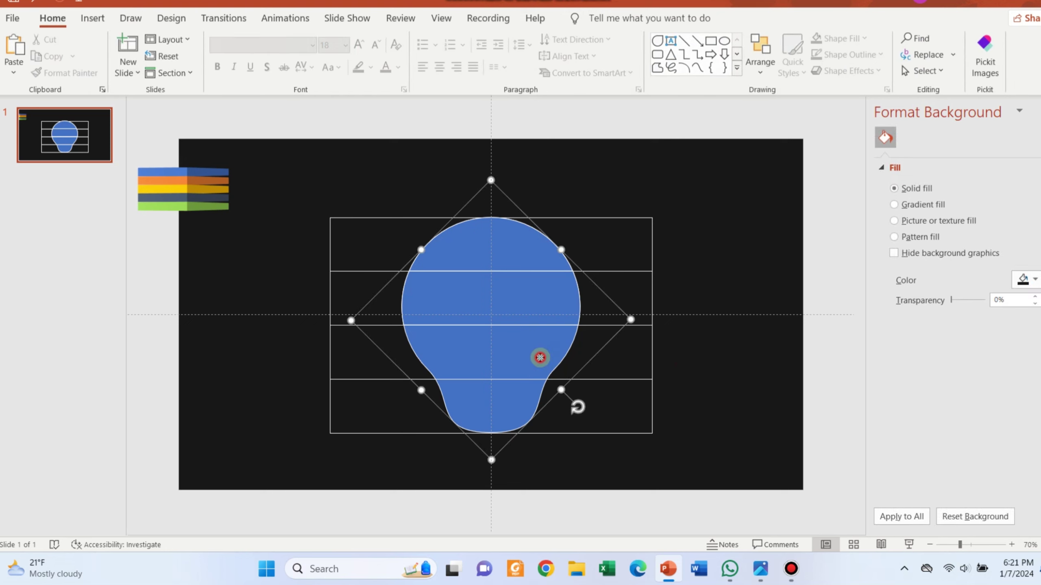
# Step: Intersect a bulb copy with the third band and set the piece onto the bulb
pyautogui.click(539, 355)
pyautogui.keyDown('shift'); pyautogui.click(649, 359); pyautogui.keyUp('shift')
pyautogui.moveTo(649, 359); pyautogui.dragTo(295, 288)
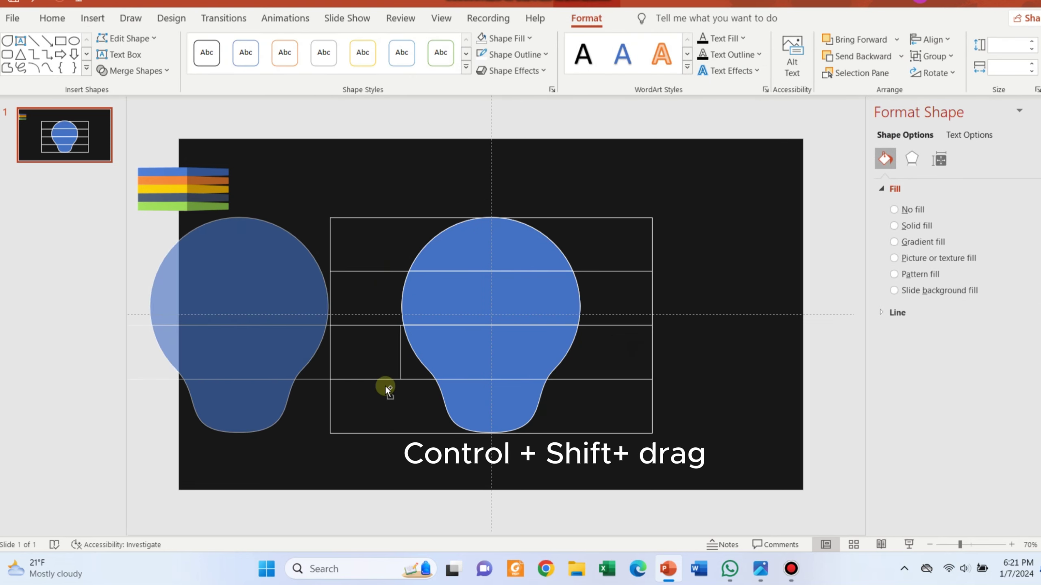
pyautogui.click(136, 71)
pyautogui.click(137, 143)
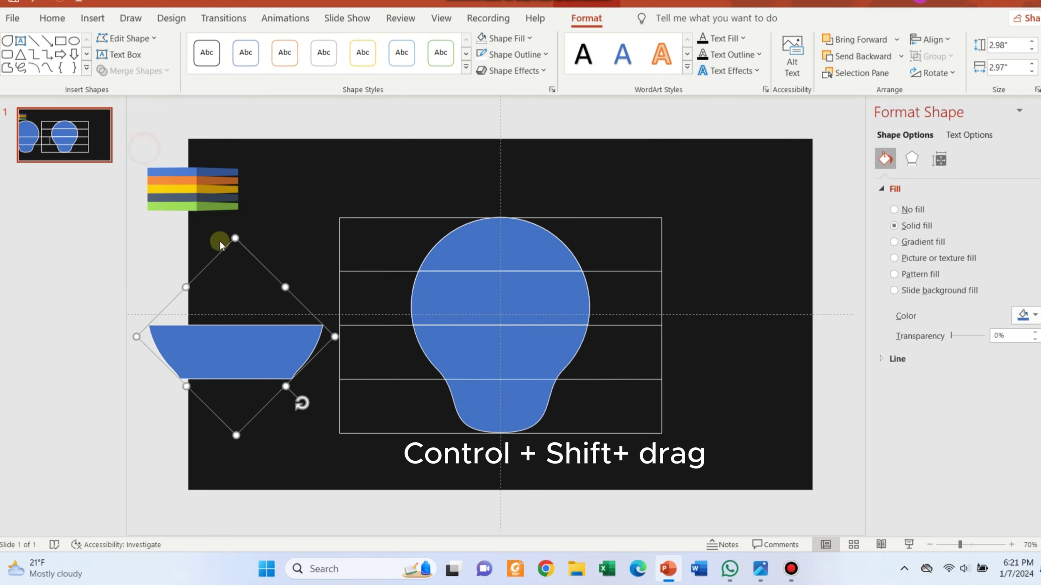
pyautogui.moveTo(271, 352); pyautogui.dragTo(529, 350)
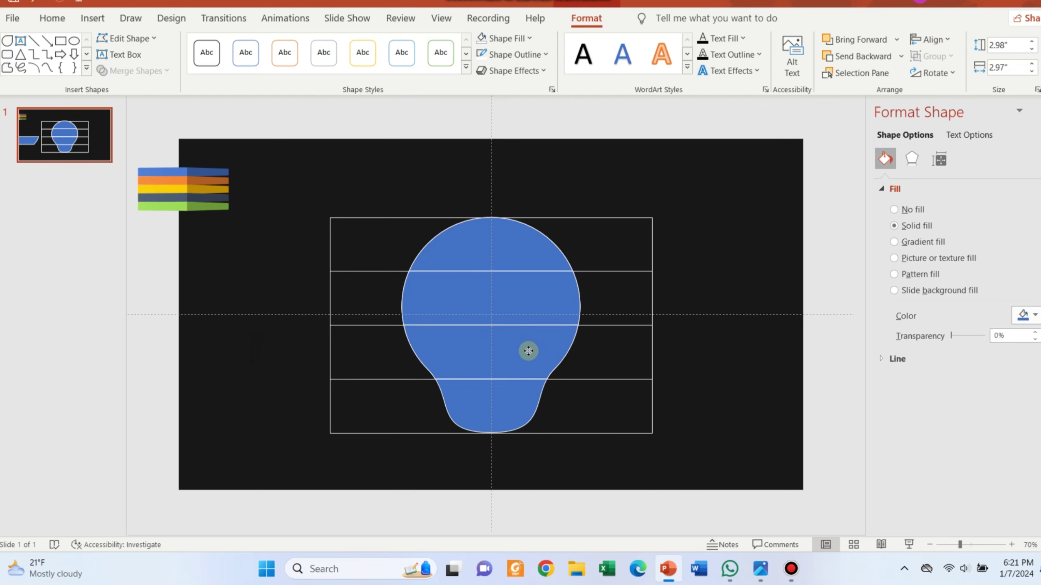
pyautogui.click(528, 350)
# Step: Intersect a bulb copy with the bottom bar and fit the bowl piece into the bulb's base
pyautogui.click(493, 430)
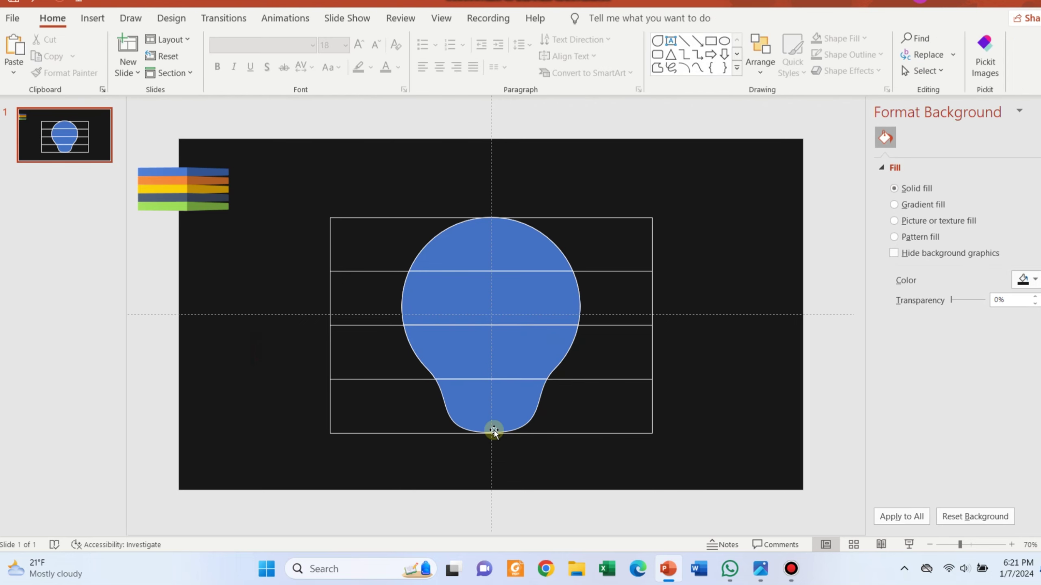
pyautogui.click(650, 425)
pyautogui.moveTo(650, 425); pyautogui.dragTo(374, 437)
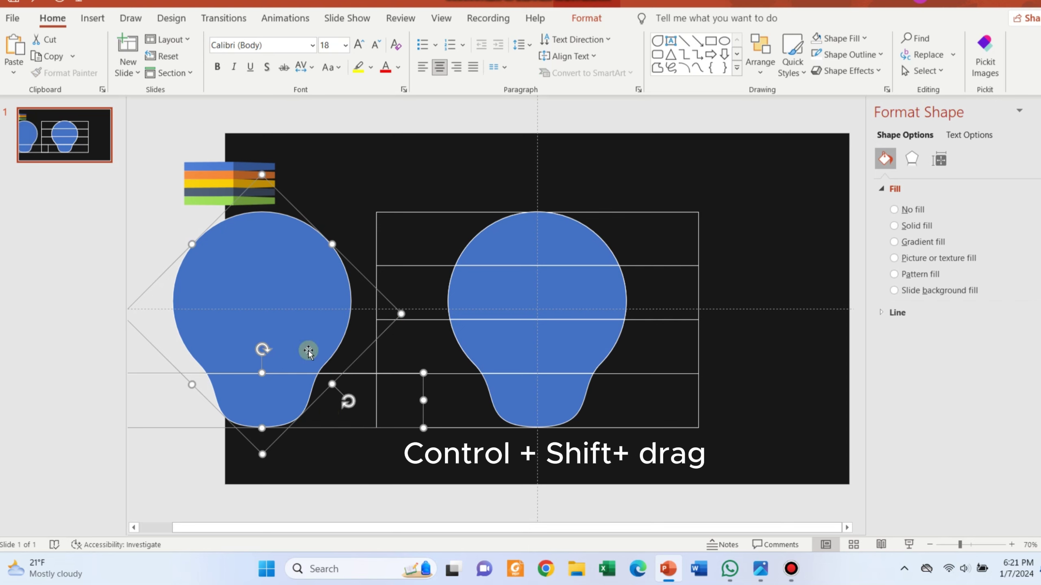
pyautogui.click(586, 18)
pyautogui.click(136, 70)
pyautogui.click(135, 145)
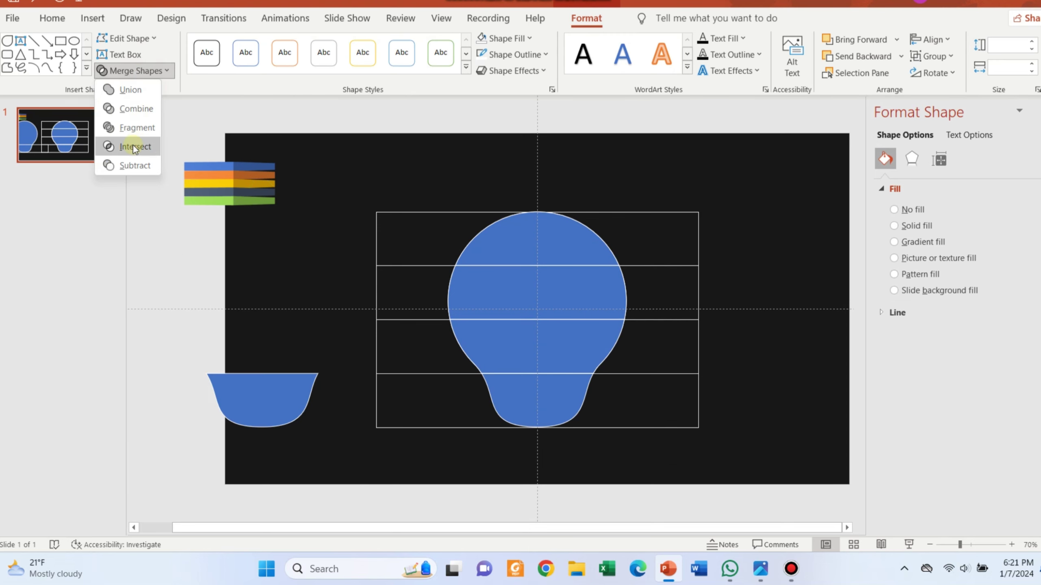
pyautogui.moveTo(216, 408); pyautogui.dragTo(495, 410)
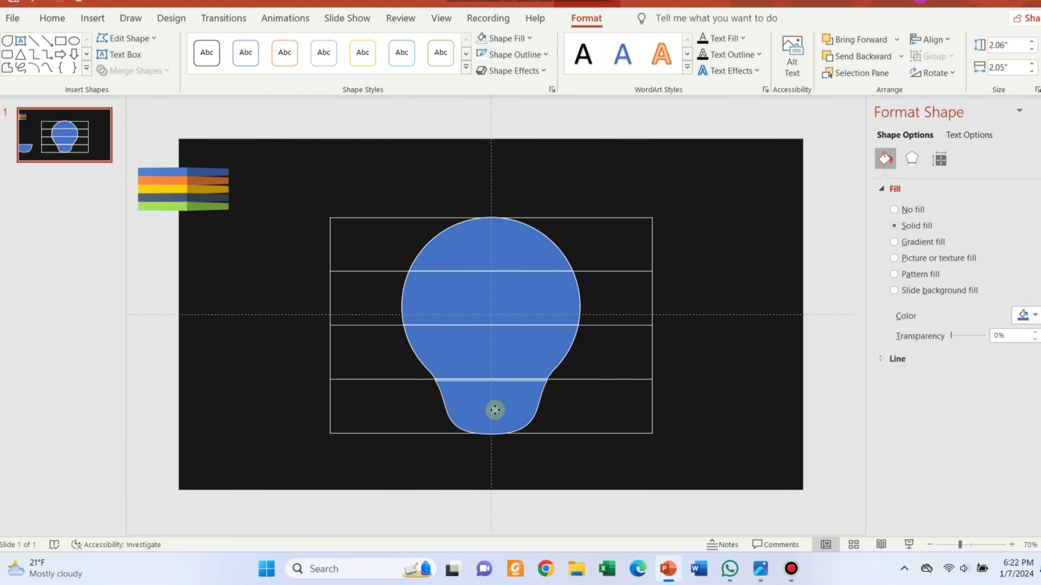
pyautogui.hotkey('ctrl', 'z')
pyautogui.click(462, 409)
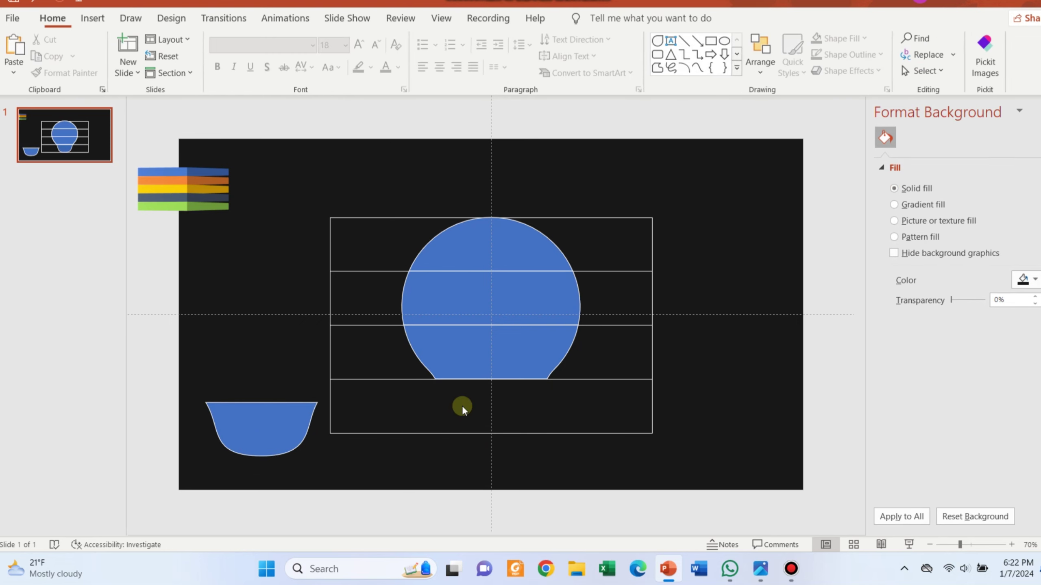
pyautogui.click(278, 441)
pyautogui.moveTo(278, 441); pyautogui.dragTo(479, 419)
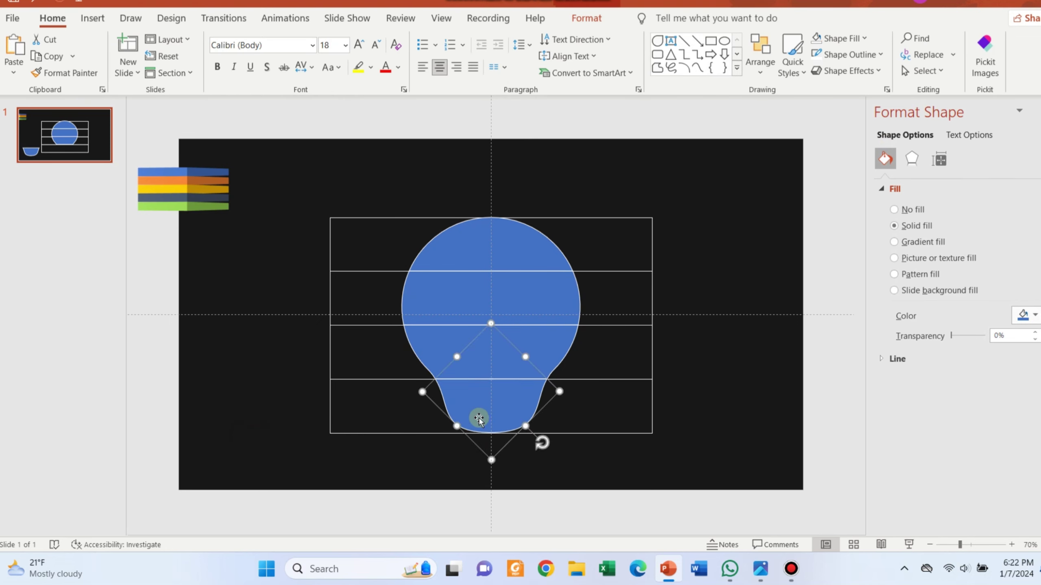
pyautogui.click(664, 405)
# Step: Delete all four guide rectangles
pyautogui.click(651, 408)
pyautogui.press('Delete')
pyautogui.click(651, 369)
pyautogui.press('Delete')
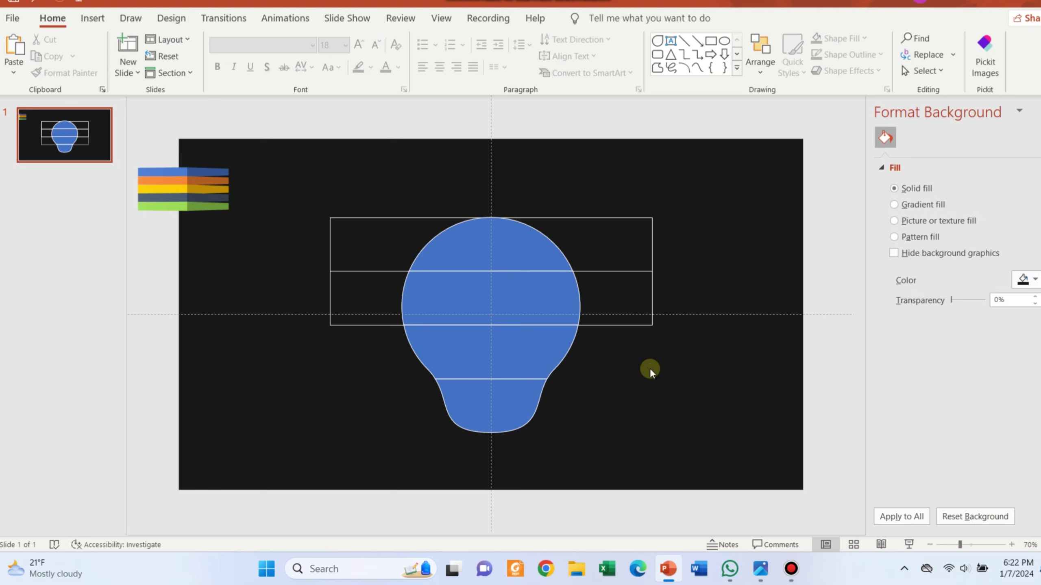
pyautogui.click(651, 318)
pyautogui.press('Delete')
pyautogui.click(654, 272)
pyautogui.press('Delete')
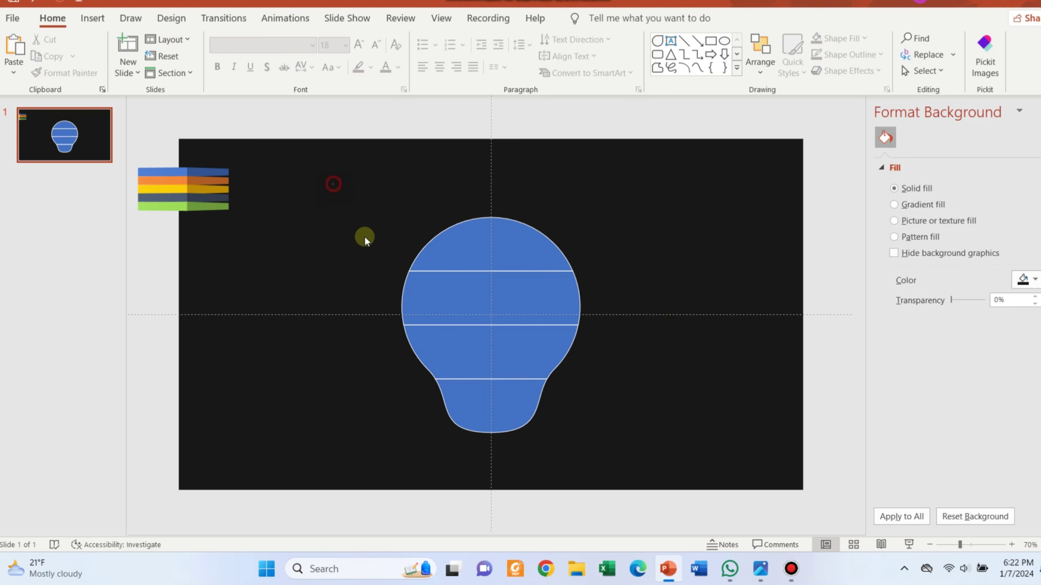
# Step: Set No Outline on all the bulb band pieces, including the top piece
pyautogui.moveTo(364, 235); pyautogui.dragTo(651, 510)
pyautogui.click(848, 54)
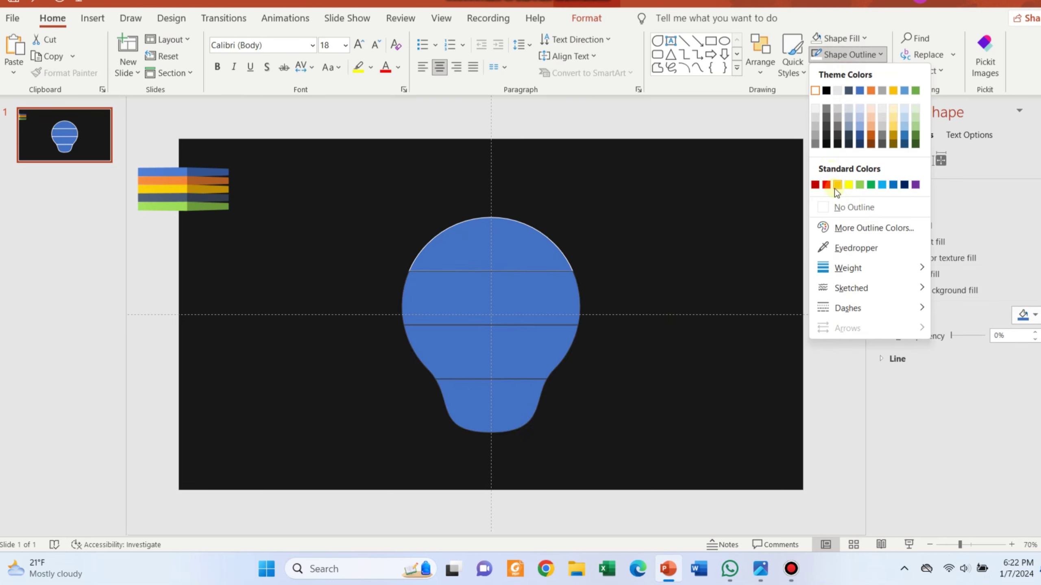
pyautogui.click(838, 210)
pyautogui.click(543, 250)
pyautogui.click(848, 54)
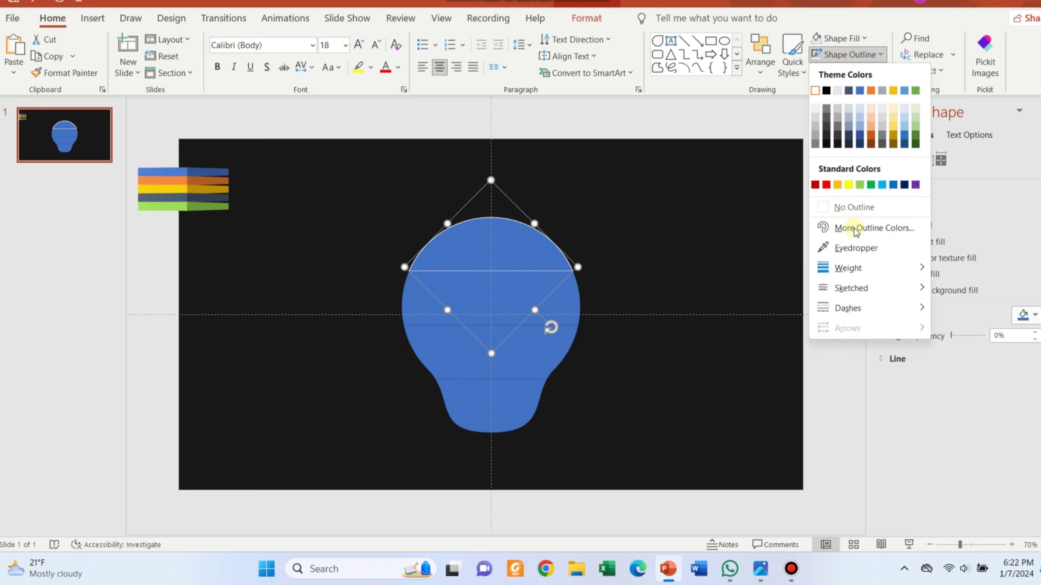
pyautogui.click(859, 214)
pyautogui.click(712, 250)
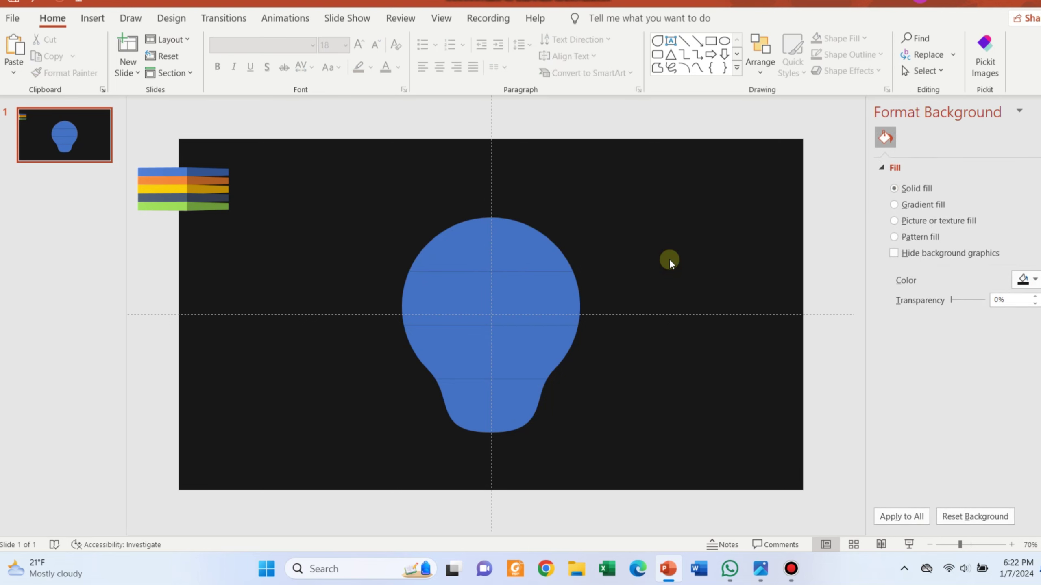
# Step: Select all the bulb pieces and move the assembled bulb up slightly
pyautogui.moveTo(361, 179); pyautogui.dragTo(664, 471)
pyautogui.moveTo(566, 252); pyautogui.dragTo(561, 231)
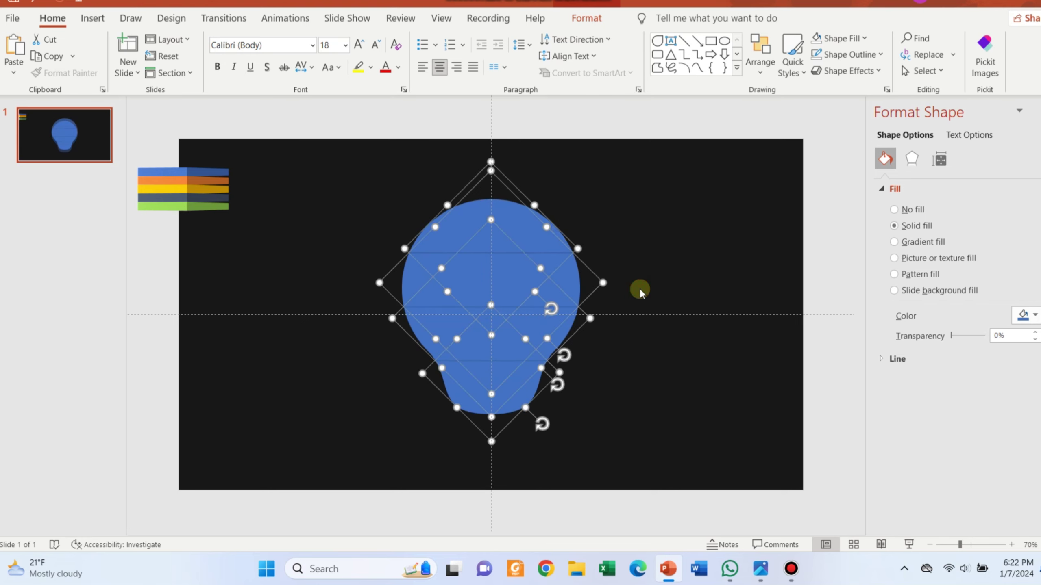
pyautogui.click(639, 289)
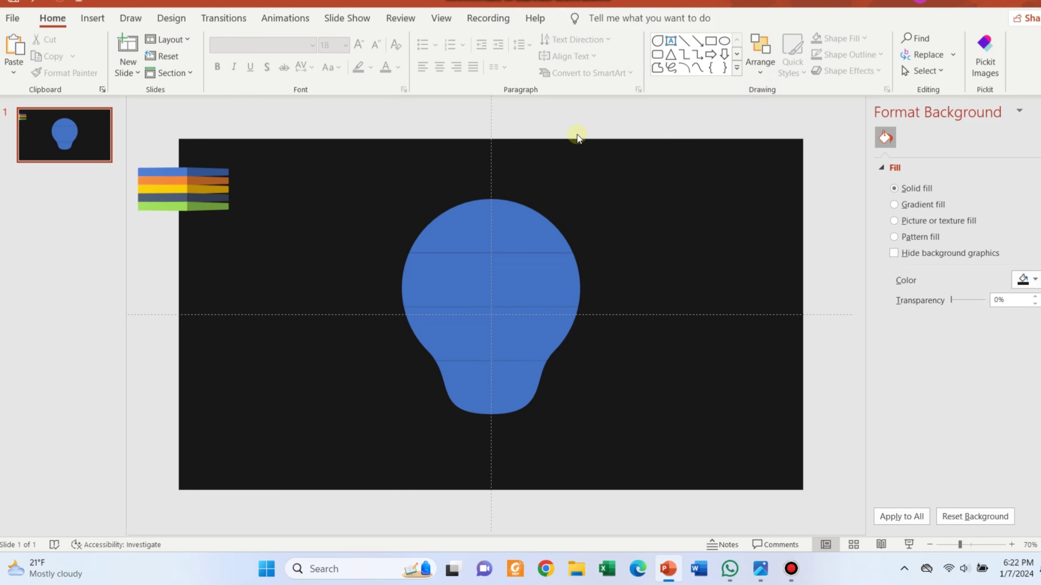
pyautogui.click(492, 224)
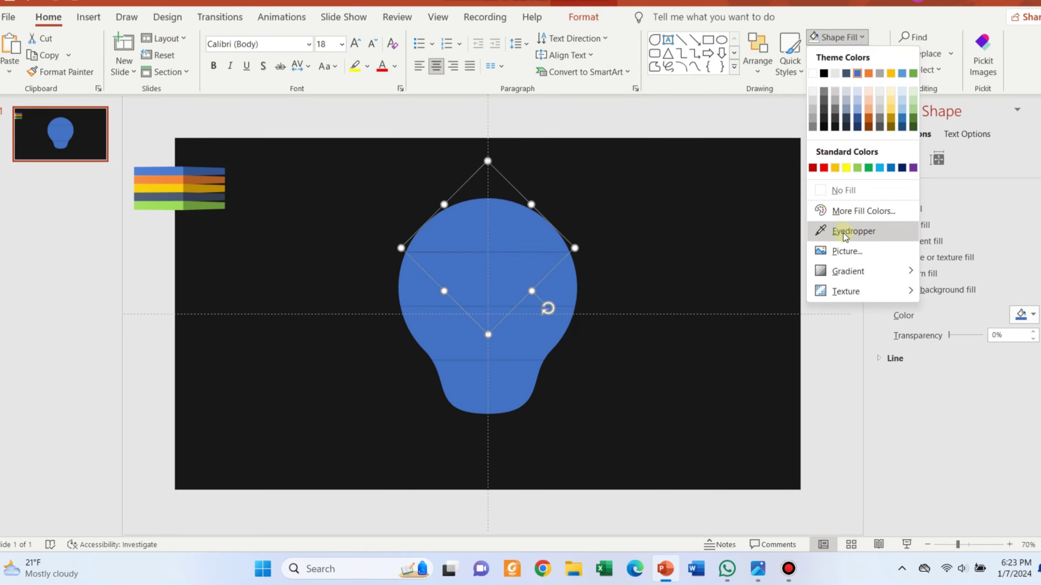
# Step: Fill the top bulb band orange and the second band green, eyedropping each from the stripes
pyautogui.click(853, 230)
pyautogui.click(177, 182)
pyautogui.click(846, 53)
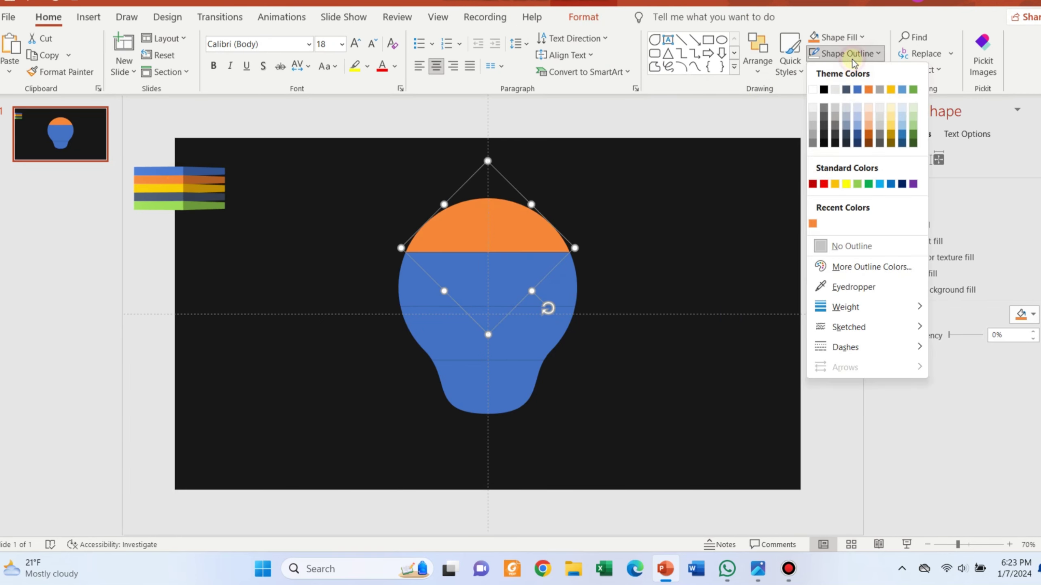
pyautogui.click(569, 279)
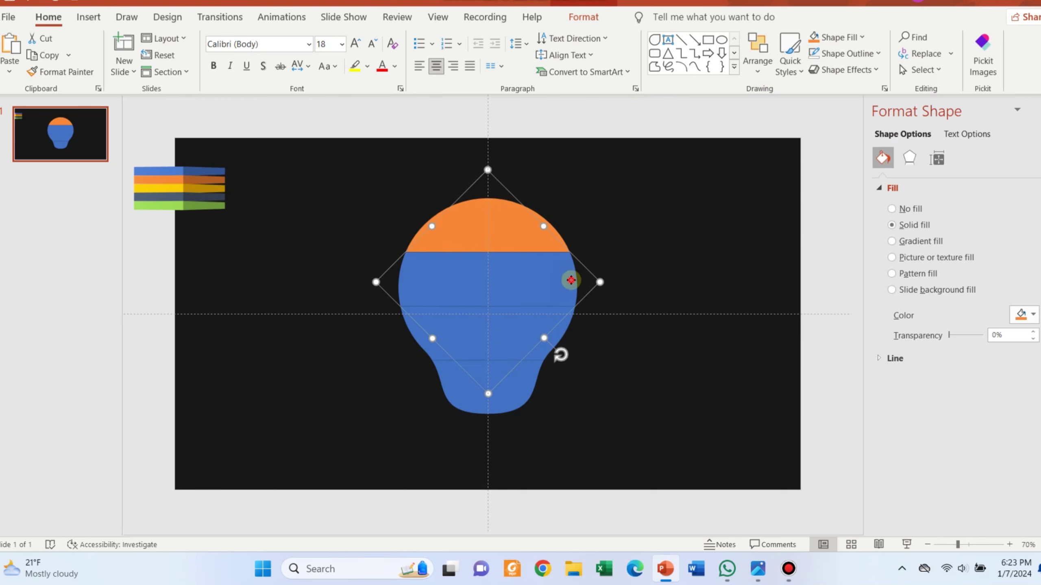
pyautogui.click(837, 37)
pyautogui.click(844, 271)
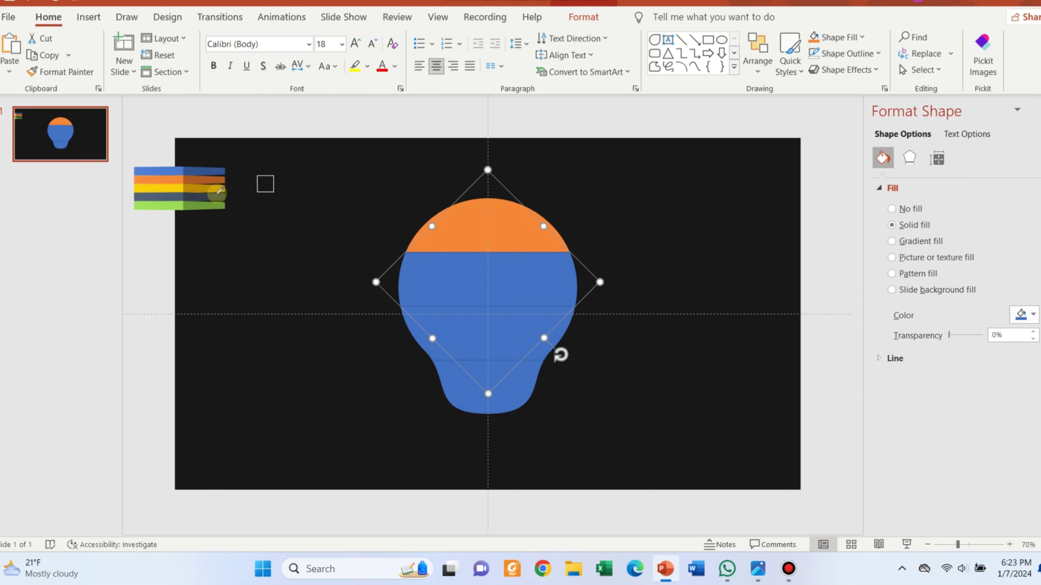
pyautogui.click(177, 205)
pyautogui.click(816, 60)
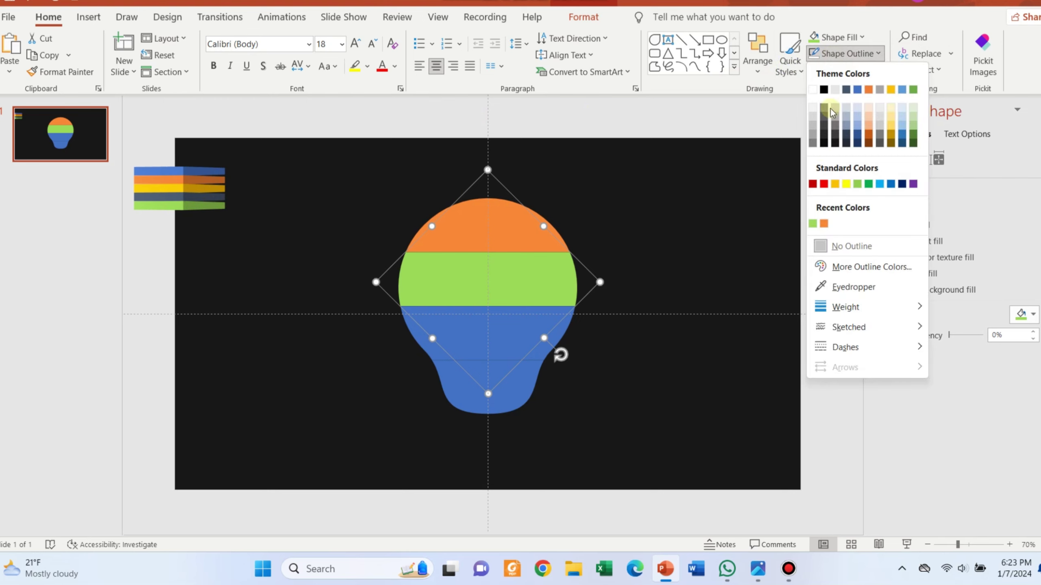
pyautogui.click(812, 221)
# Step: Fill the third bulb band with yellow sampled from the stripes at top left
pyautogui.click(512, 369)
pyautogui.click(840, 37)
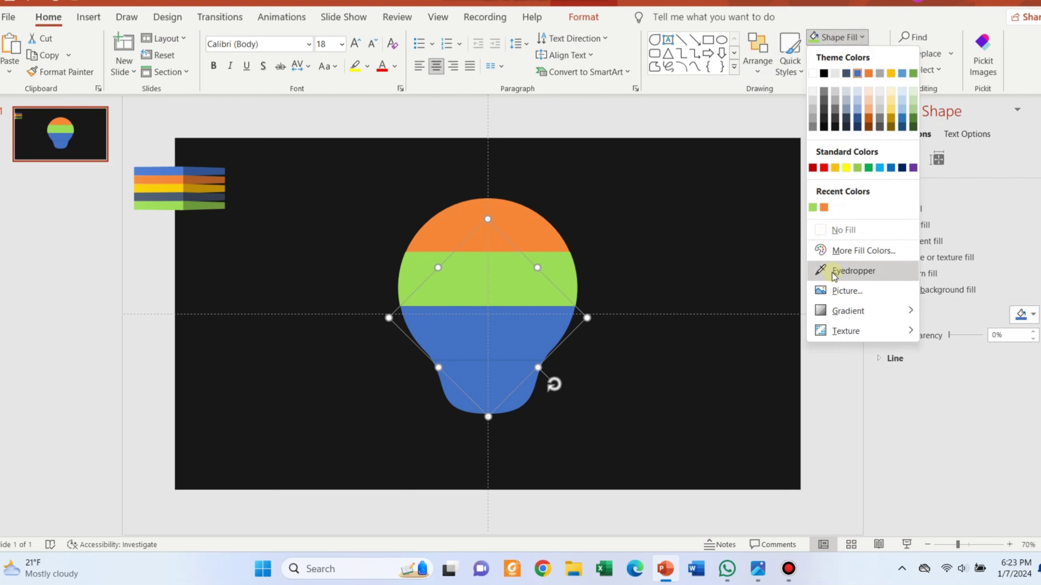
pyautogui.click(844, 271)
pyautogui.click(820, 53)
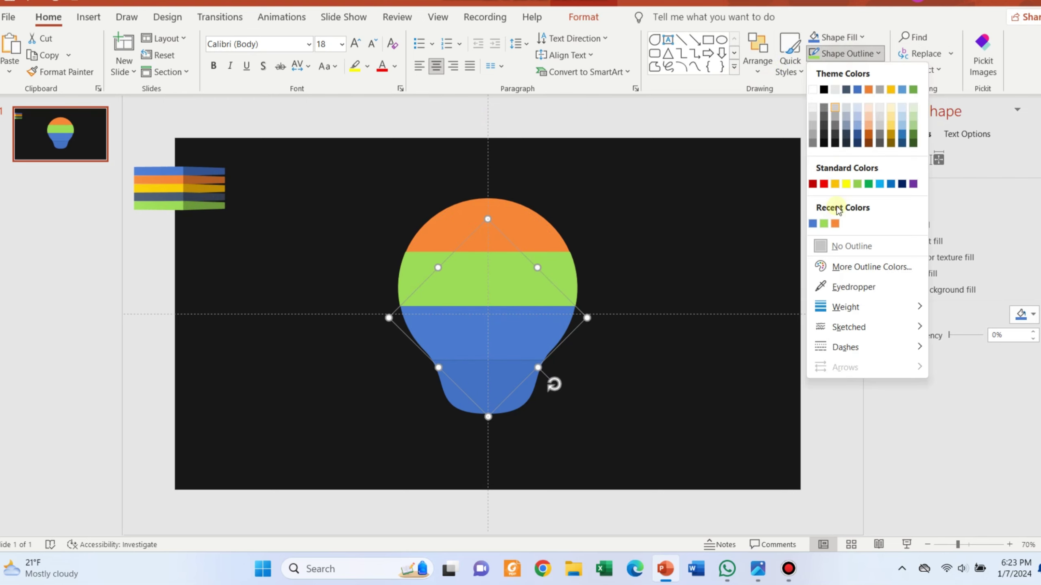
pyautogui.click(813, 221)
pyautogui.click(839, 37)
pyautogui.click(844, 271)
pyautogui.click(176, 189)
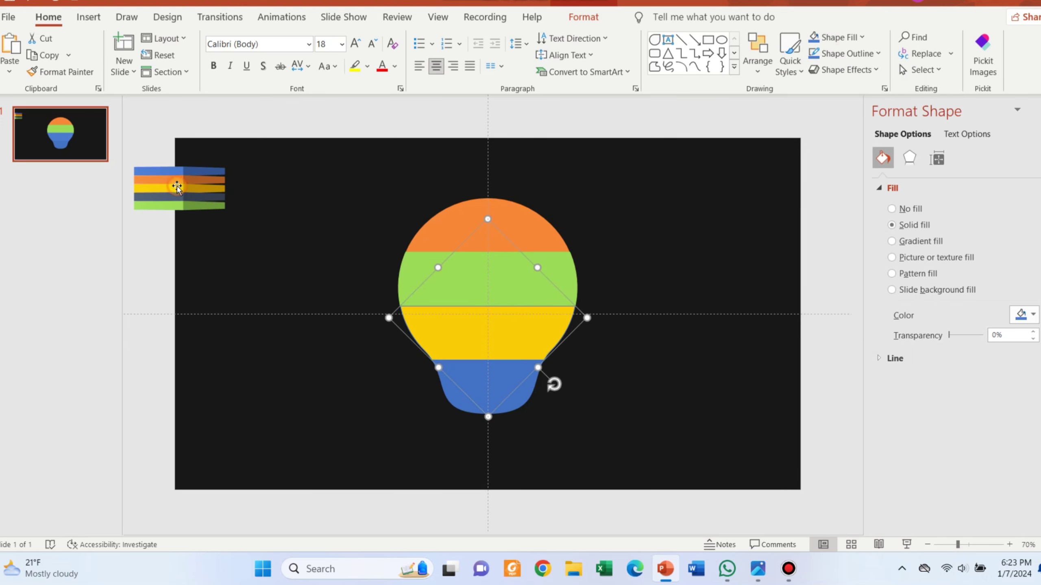
# Step: Give the bulb base a light blue fill
pyautogui.click(657, 278)
pyautogui.click(488, 389)
pyautogui.click(839, 37)
pyautogui.click(844, 271)
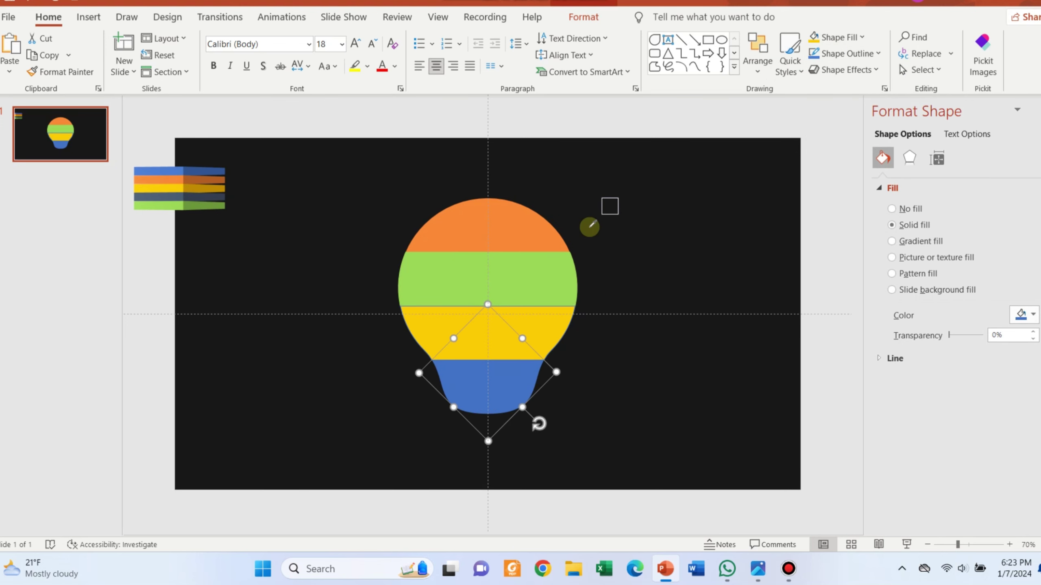
pyautogui.click(839, 37)
pyautogui.click(857, 111)
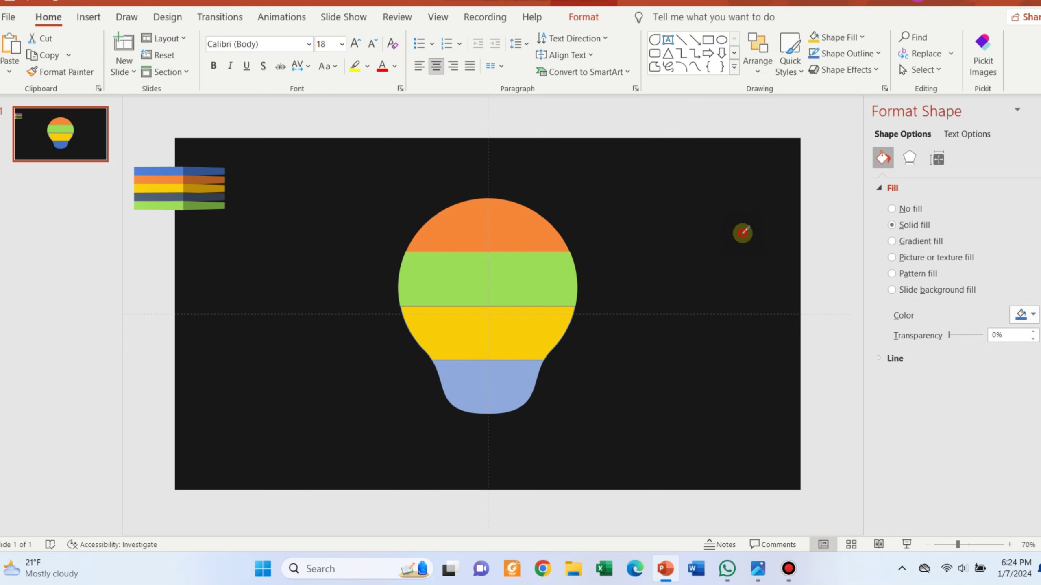
pyautogui.click(645, 372)
pyautogui.click(487, 390)
pyautogui.click(854, 55)
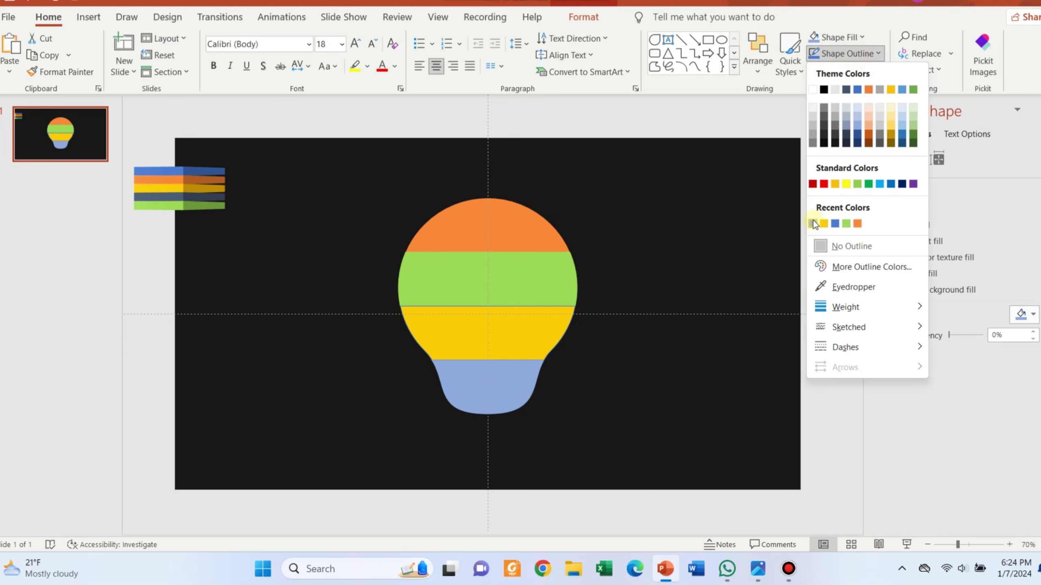
pyautogui.click(813, 222)
# Step: Review the fill and outline colour settings on the bulb pieces
pyautogui.press('Tab')
pyautogui.click(839, 37)
pyautogui.click(826, 208)
pyautogui.click(671, 308)
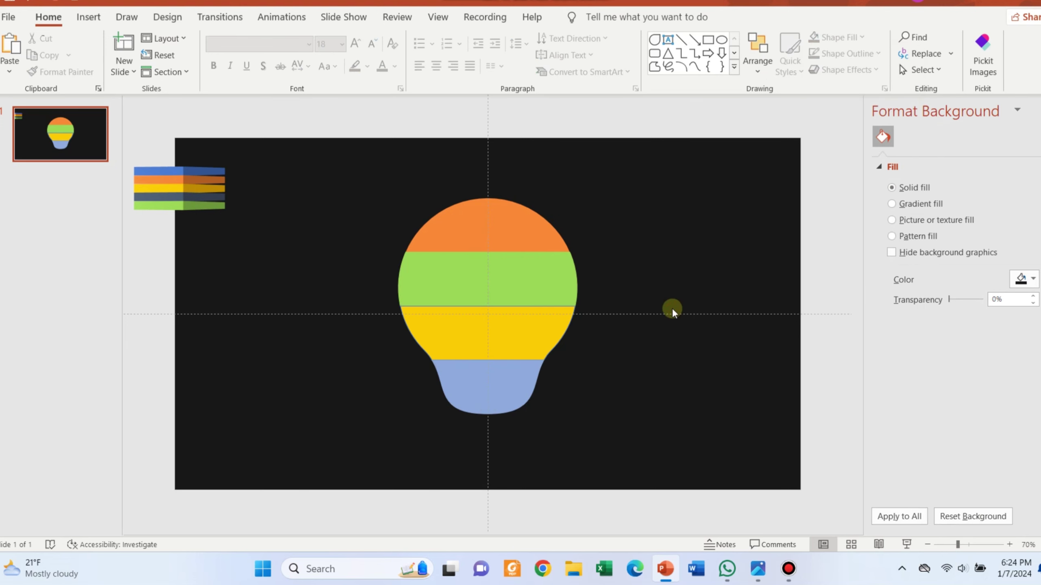
pyautogui.click(525, 348)
pyautogui.click(844, 53)
pyautogui.click(701, 262)
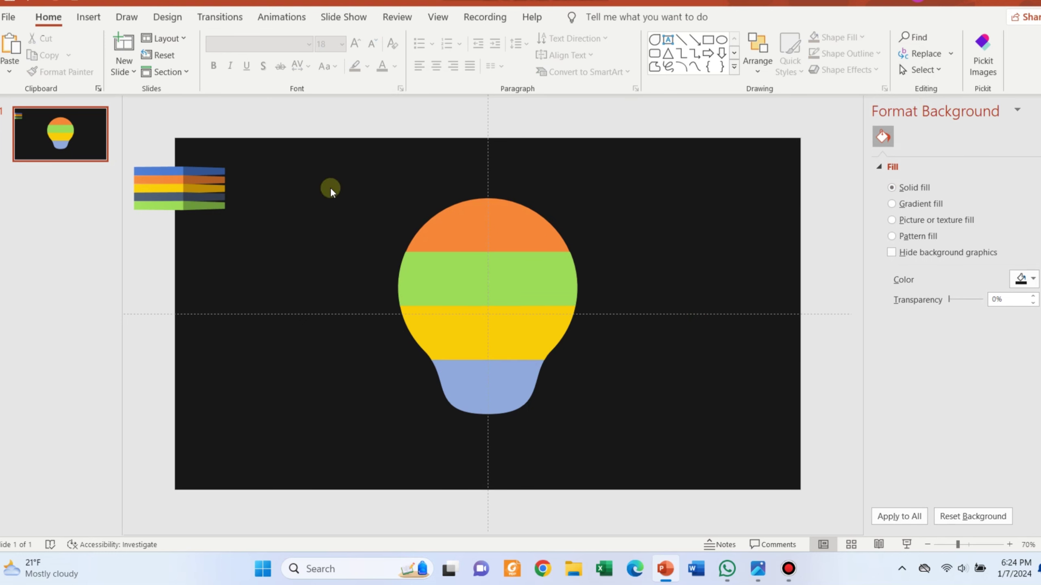
pyautogui.click(88, 17)
pyautogui.click(211, 69)
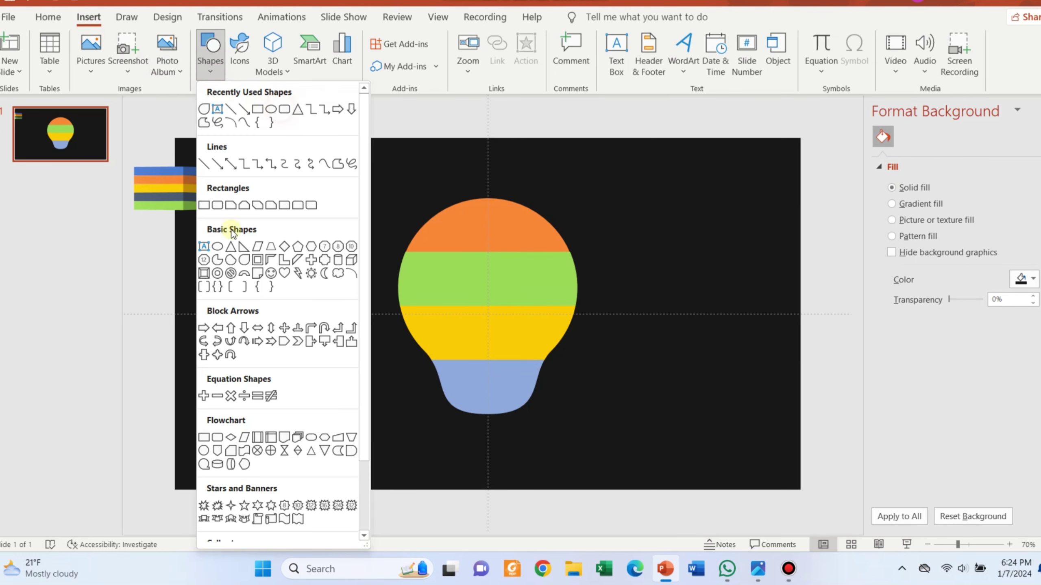
# Step: Draw a small rounded-rectangle bar below the bulb and duplicate it just underneath
pyautogui.click(284, 109)
pyautogui.moveTo(238, 277); pyautogui.dragTo(279, 293)
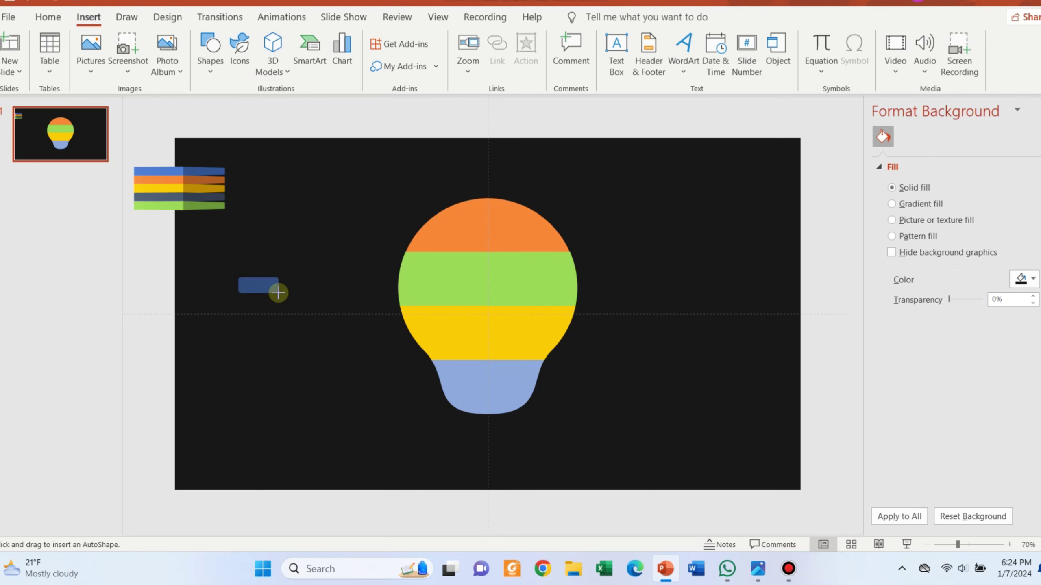
pyautogui.click(243, 275)
pyautogui.click(266, 286)
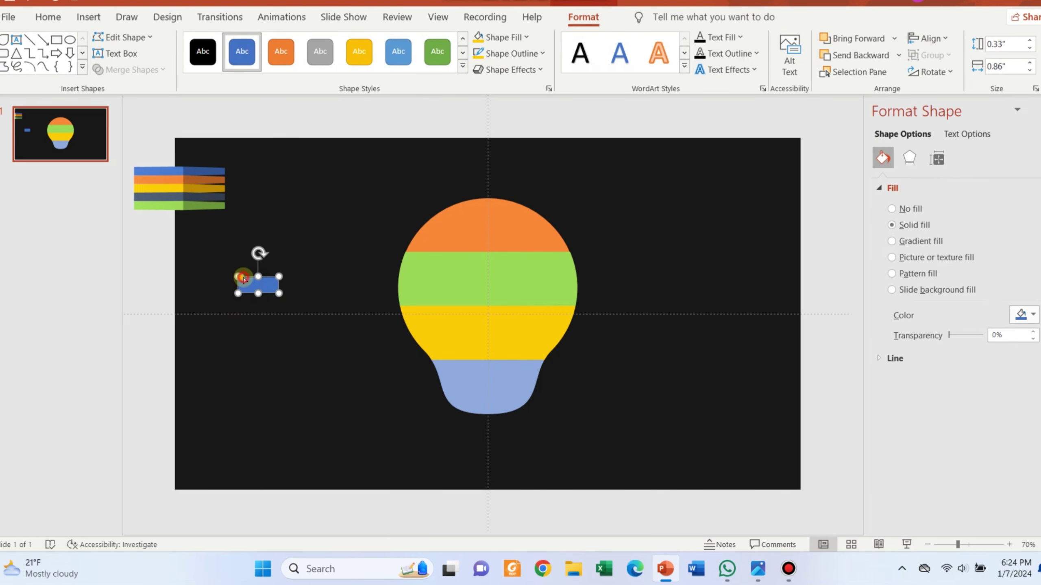
pyautogui.moveTo(278, 294)
pyautogui.mouseDown()
pyautogui.moveTo(493, 433)
pyautogui.moveTo(535, 431)
pyautogui.moveTo(477, 428)
pyautogui.moveTo(457, 449)
pyautogui.moveTo(458, 433)
pyautogui.moveTo(498, 434)
pyautogui.moveTo(518, 461)
pyautogui.mouseUp()
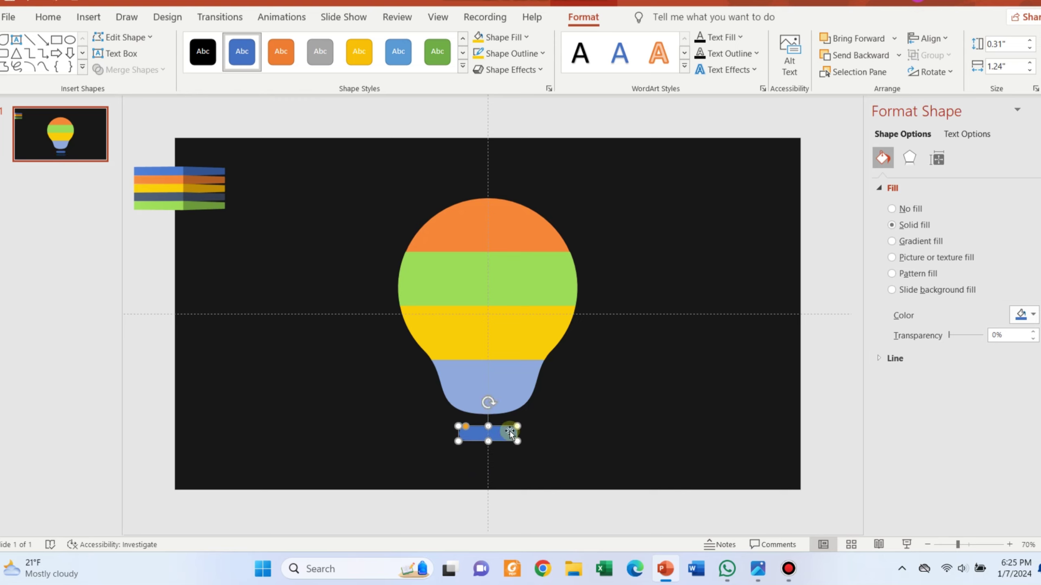
pyautogui.moveTo(510, 431); pyautogui.dragTo(508, 448)
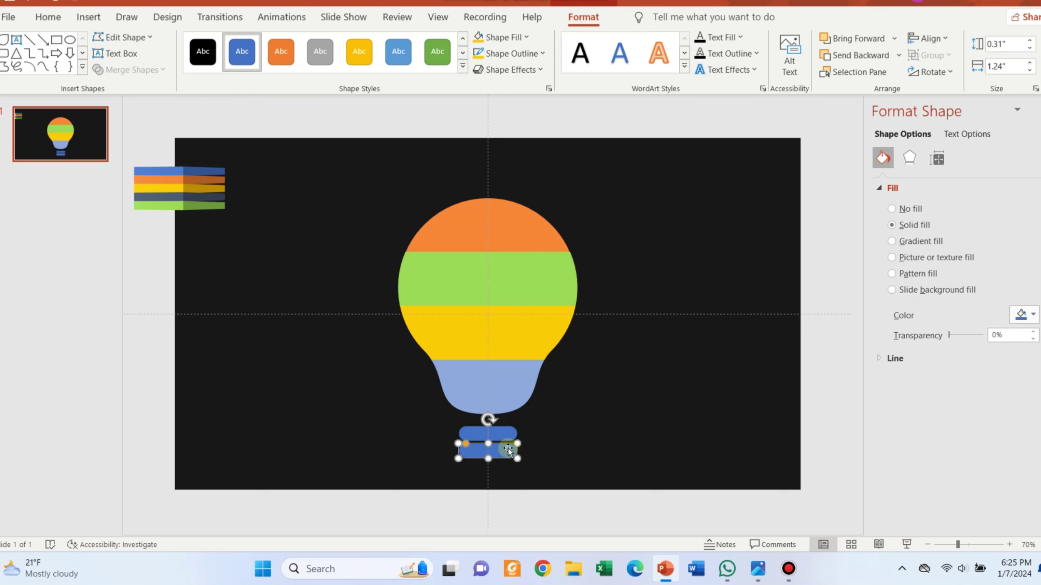
# Step: Set the lower bar's width to 1 inch and centre it under the bulb
pyautogui.click(502, 433)
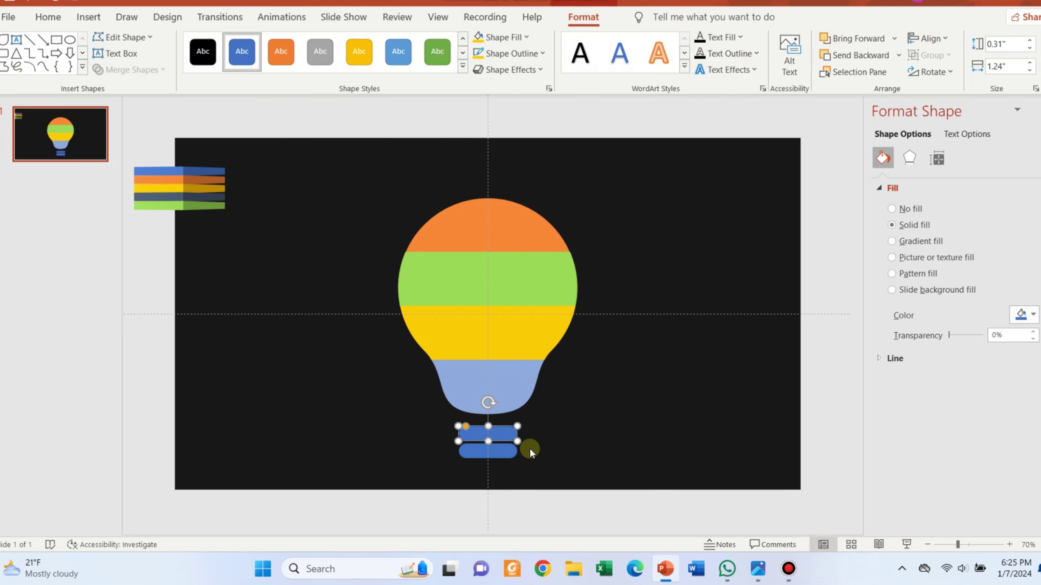
pyautogui.click(508, 449)
pyautogui.click(1000, 65)
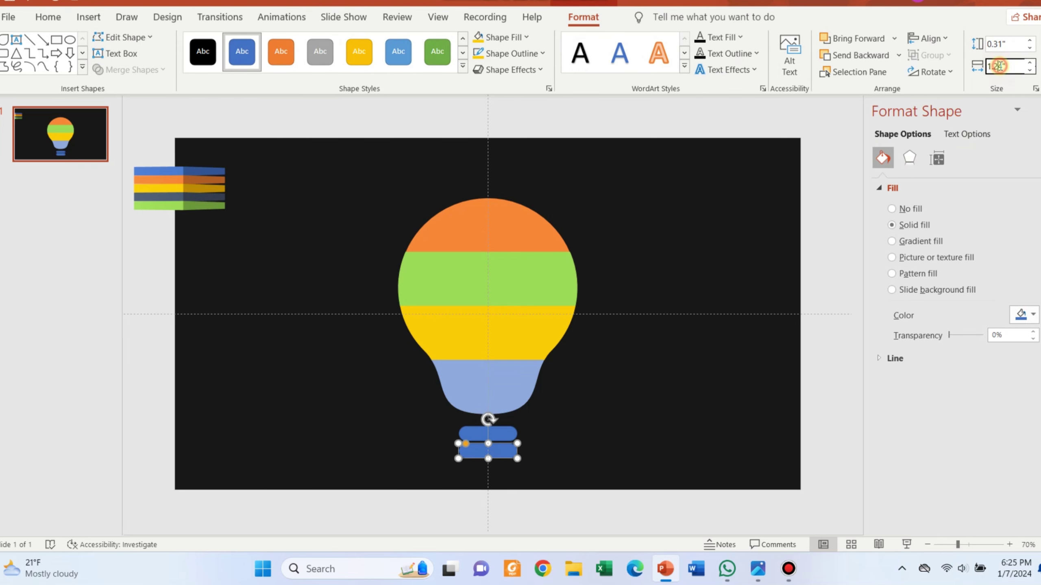
pyautogui.write('1')
pyautogui.press('Return')
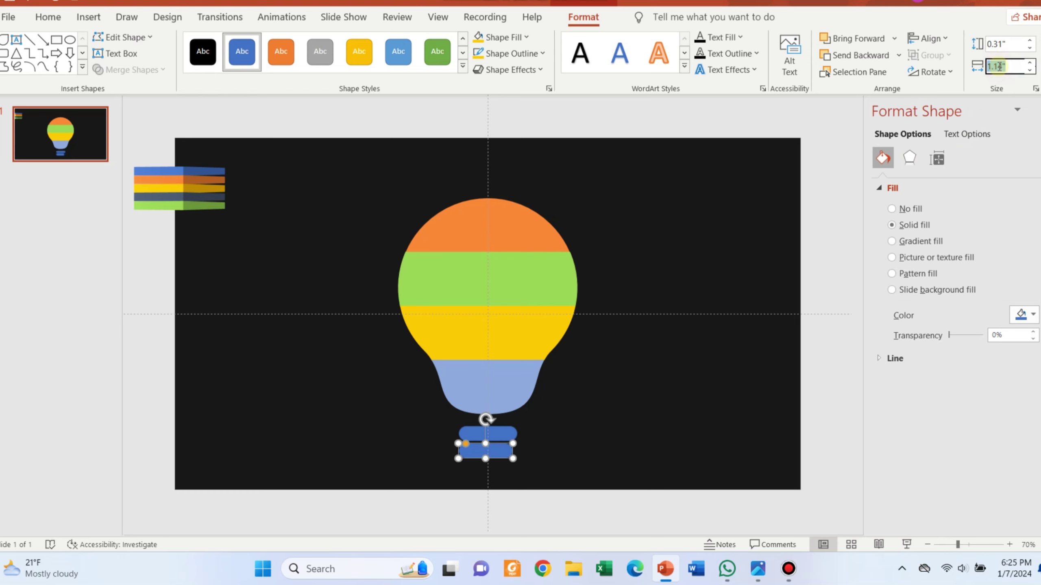
pyautogui.write('1')
pyautogui.press('Return')
pyautogui.moveTo(498, 446); pyautogui.dragTo(497, 467)
pyautogui.click(532, 455)
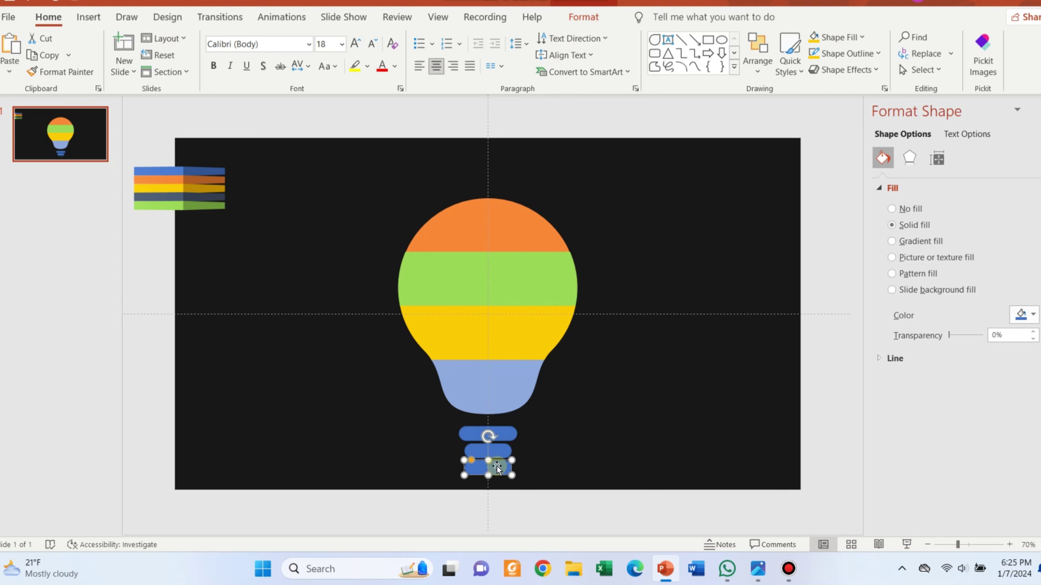
# Step: Narrow the bottom bar to 0.75 inch, centre it, and move all three bars up against the bulb
pyautogui.click(586, 21)
pyautogui.write('5')
pyautogui.press('Return')
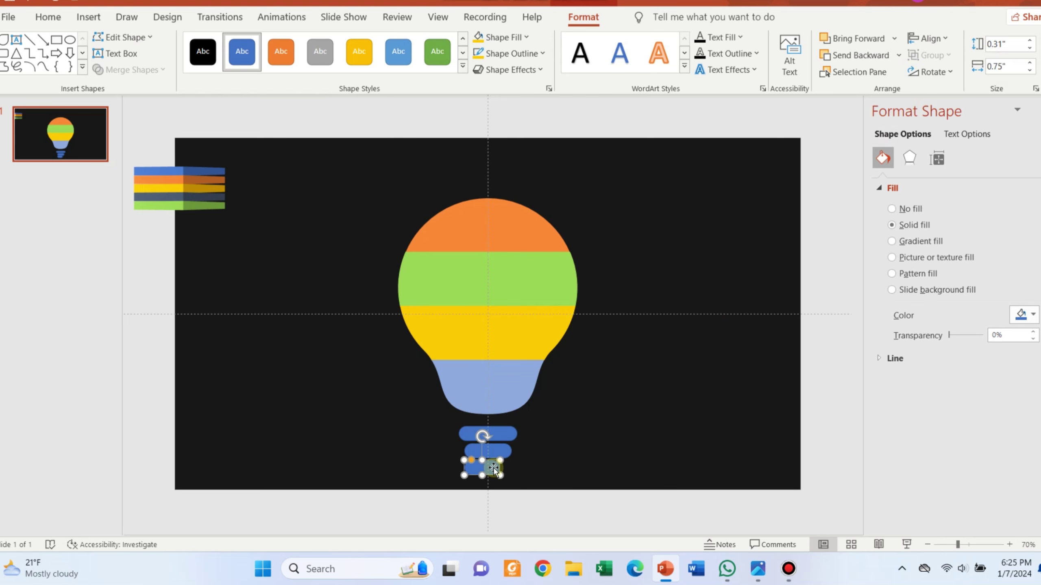
pyautogui.moveTo(494, 471); pyautogui.dragTo(499, 471)
pyautogui.click(437, 437)
pyautogui.moveTo(443, 420); pyautogui.dragTo(530, 478)
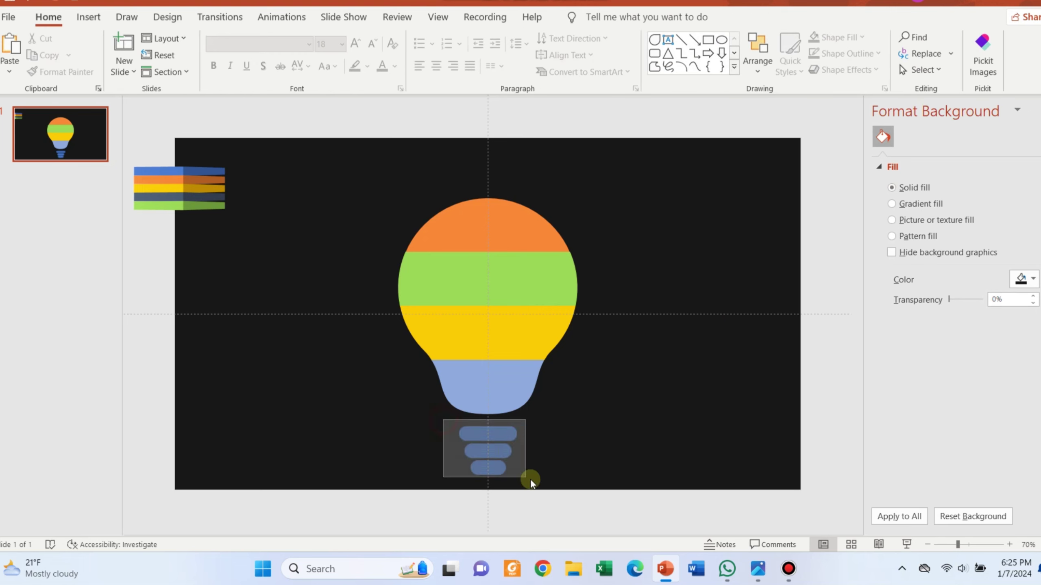
pyautogui.moveTo(506, 441); pyautogui.dragTo(506, 429)
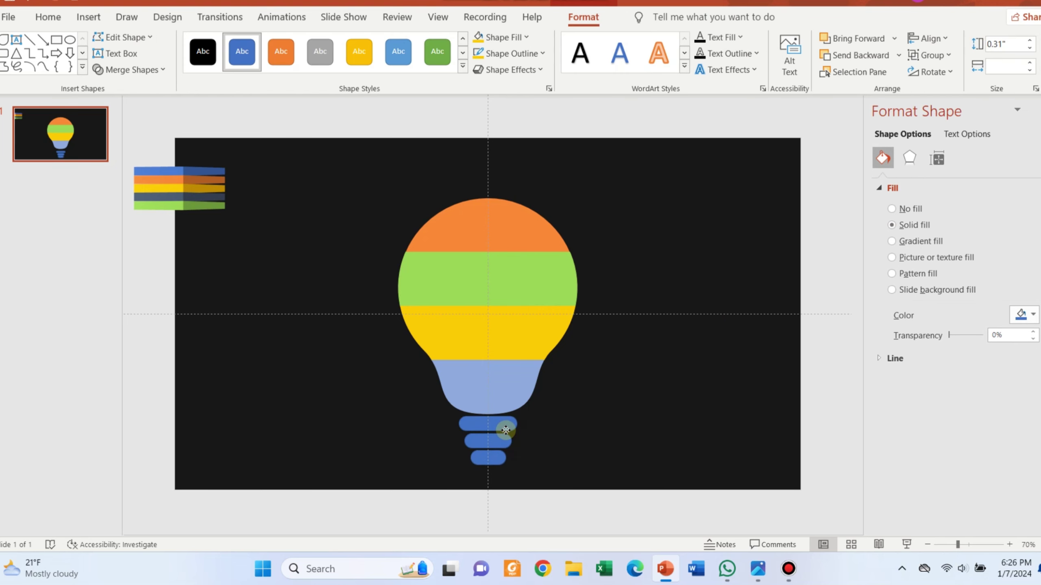
# Step: Distribute the three base bars vertically and fill them with the bulb's light blue
pyautogui.click(929, 38)
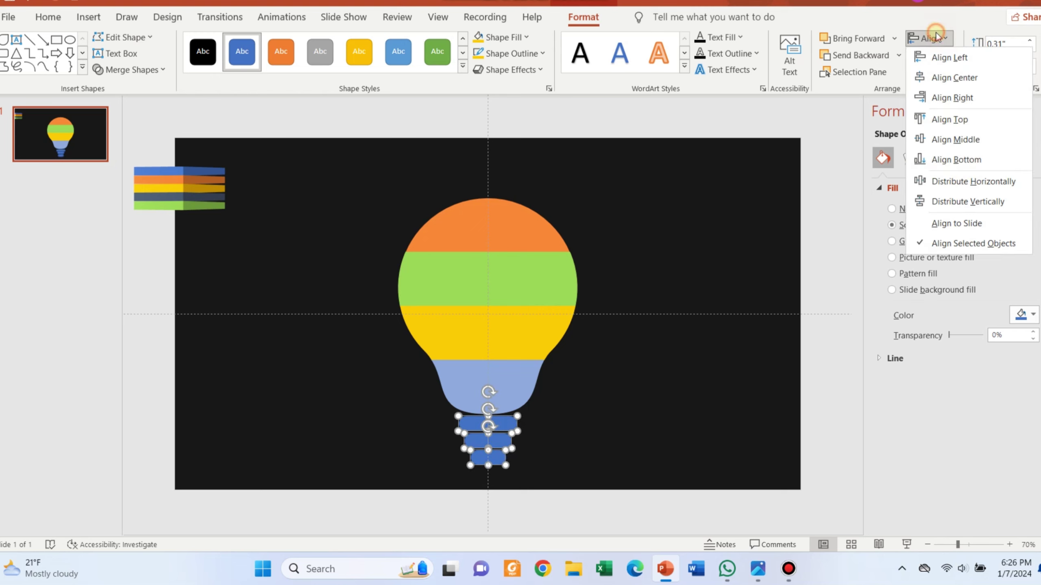
pyautogui.click(963, 198)
pyautogui.click(742, 259)
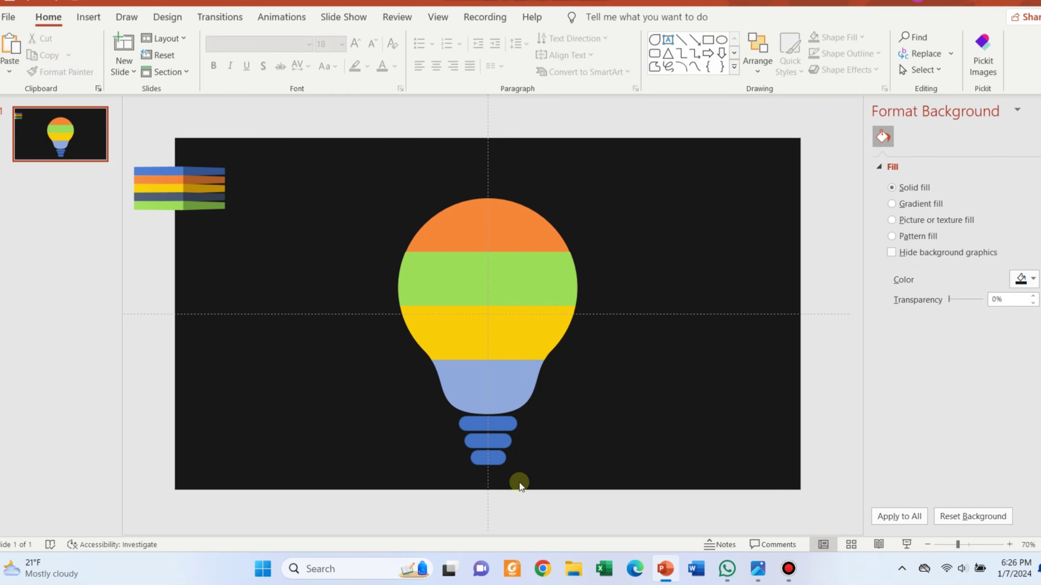
pyautogui.moveTo(520, 486); pyautogui.dragTo(426, 409)
pyautogui.click(526, 37)
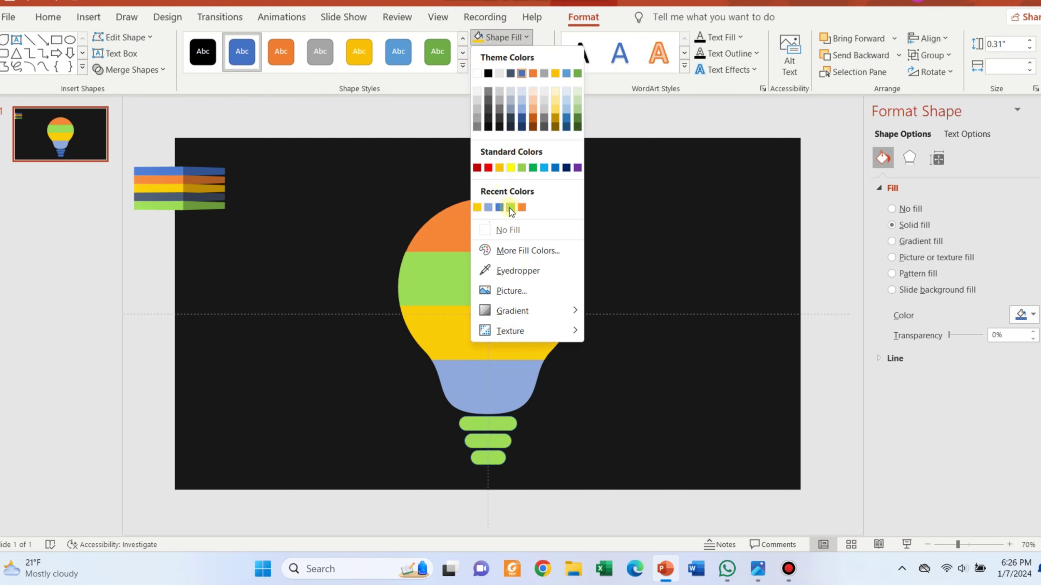
pyautogui.click(488, 207)
pyautogui.click(512, 53)
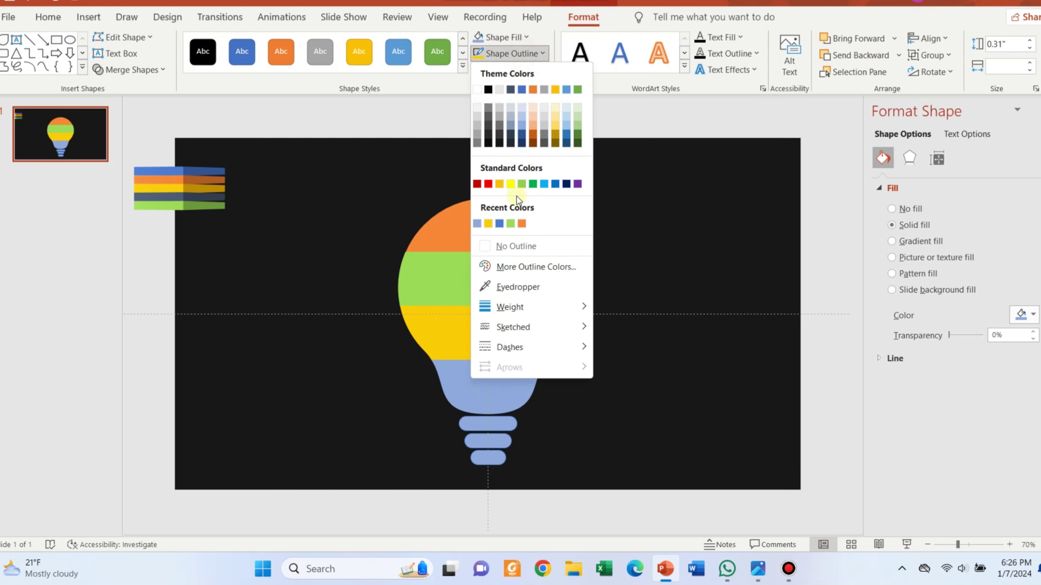
pyautogui.click(654, 324)
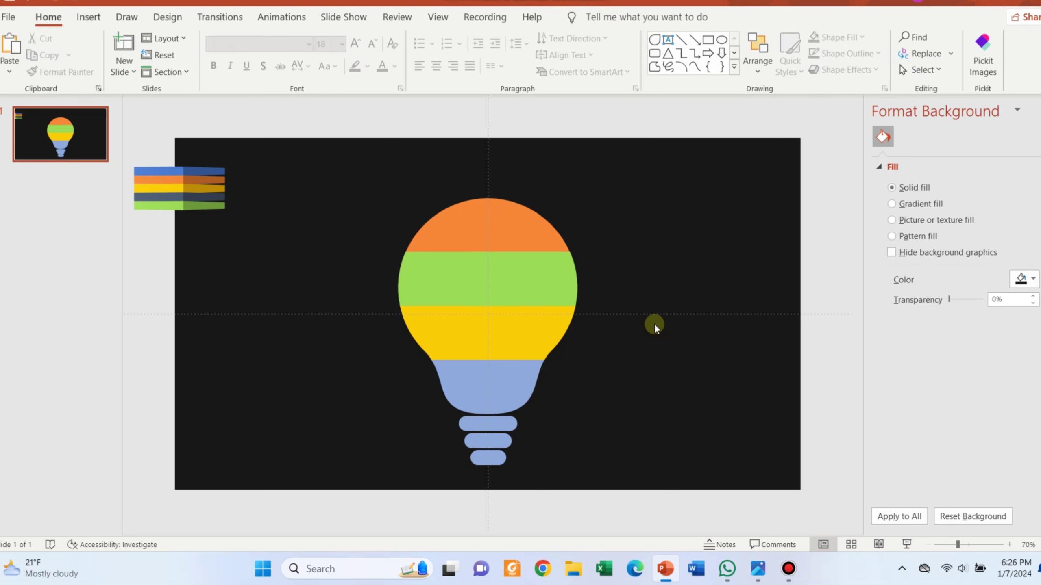
# Step: Delete the striped colour bars group beside the slide
pyautogui.click(213, 176)
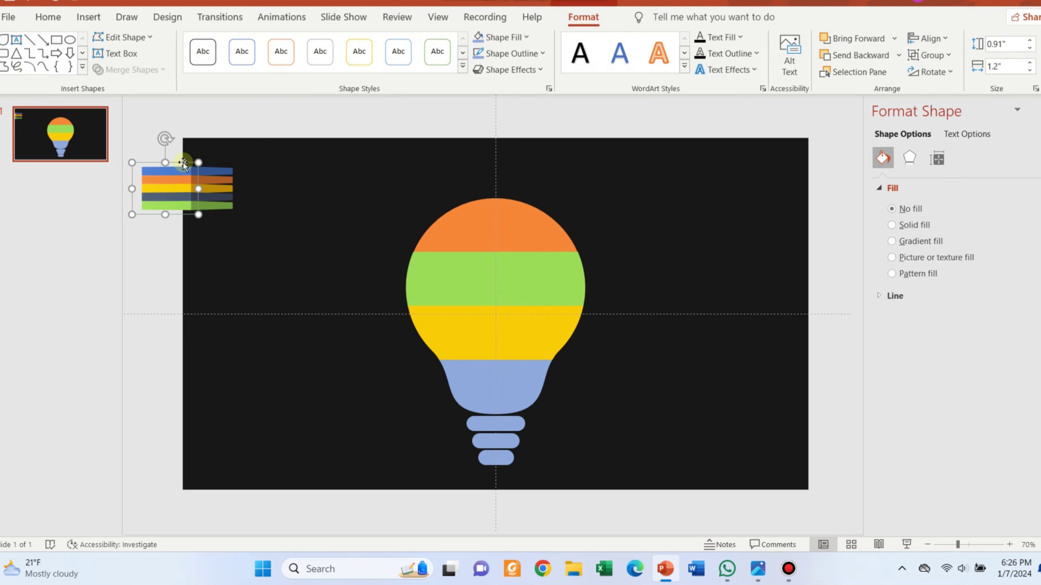
pyautogui.moveTo(183, 164); pyautogui.dragTo(179, 96)
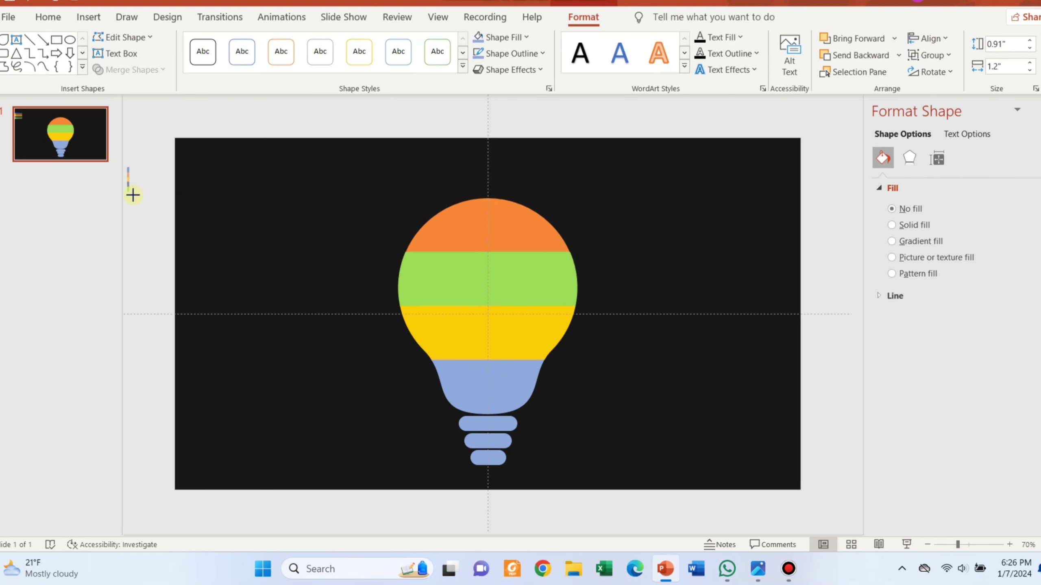
pyautogui.press('Delete')
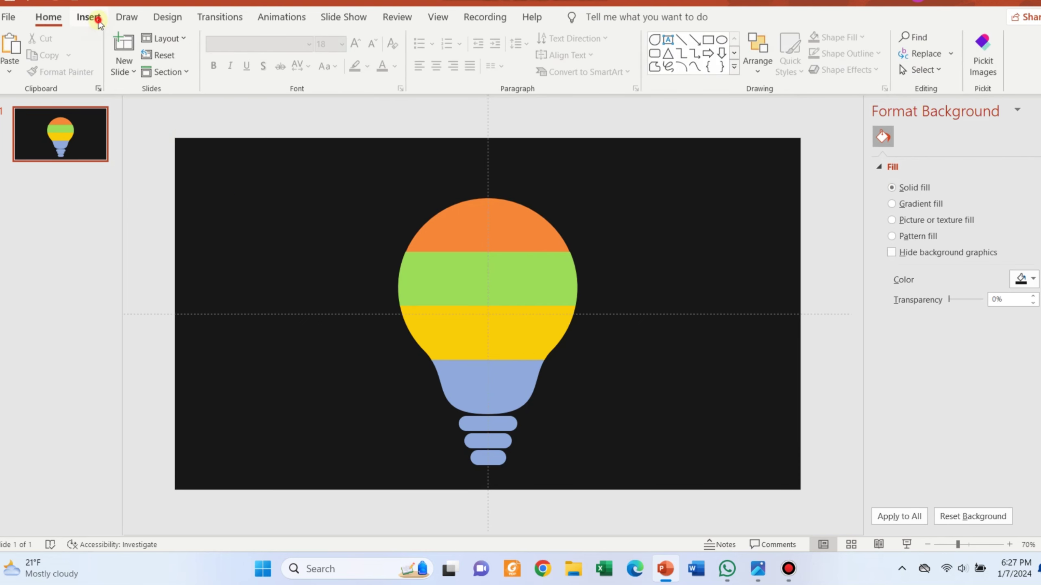
# Step: Add a two-line text box at the slide's top left for the heading and subtitle
pyautogui.click(88, 17)
pyautogui.click(616, 53)
pyautogui.moveTo(200, 180); pyautogui.dragTo(363, 241)
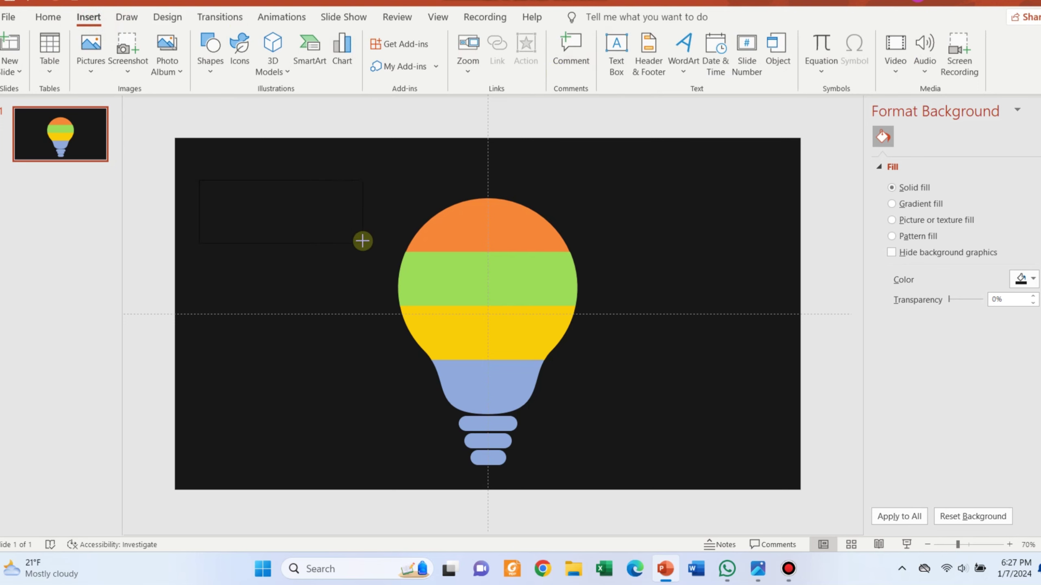
pyautogui.write('INFRO')
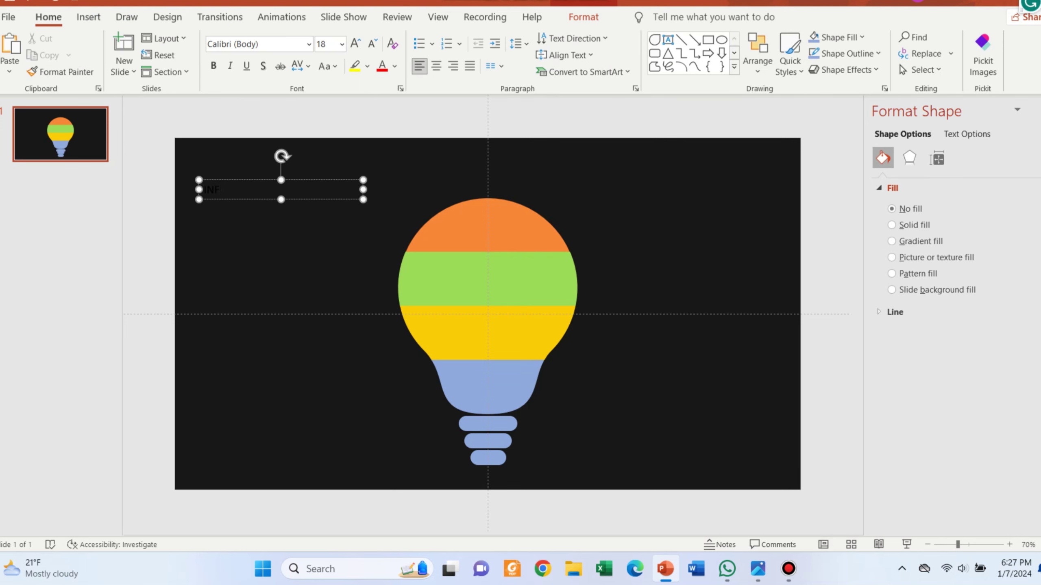
pyautogui.press('Return')
pyautogui.write('Your')
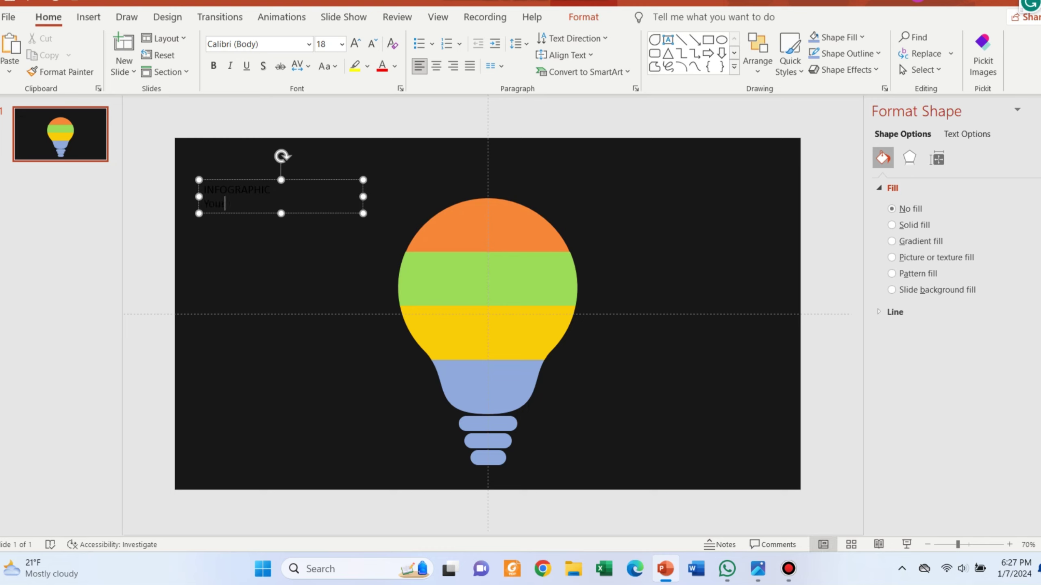
pyautogui.write(' T')
pyautogui.write('o')
pyautogui.write('e he')
pyautogui.hotkey('ctrl', 'a')
# Step: Format the heading text in white Bahnschrift Condensed at 44 pt and move the box up
pyautogui.click(257, 44)
pyautogui.write('Lat')
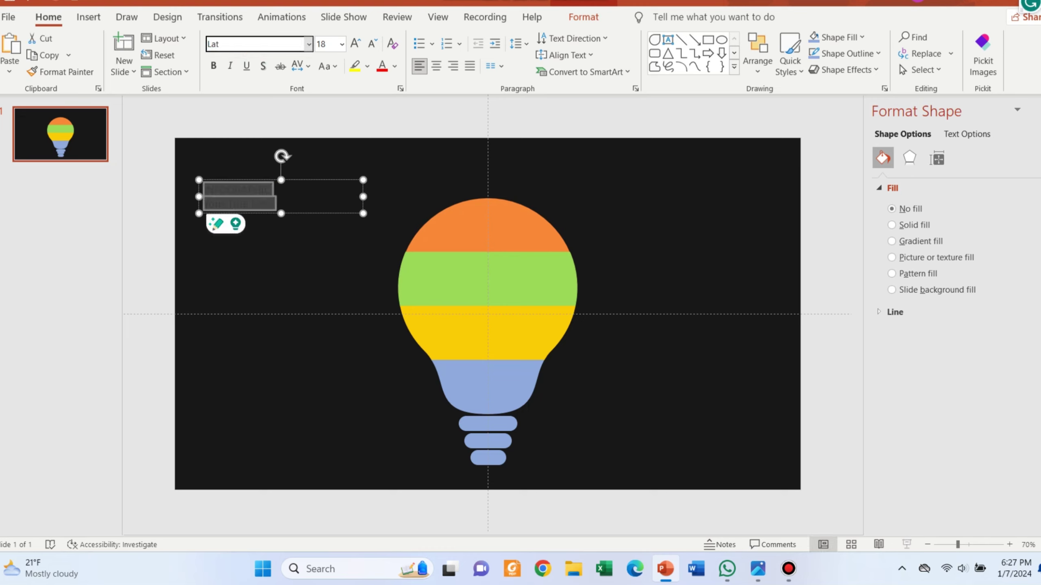
pyautogui.click(308, 44)
pyautogui.click(262, 309)
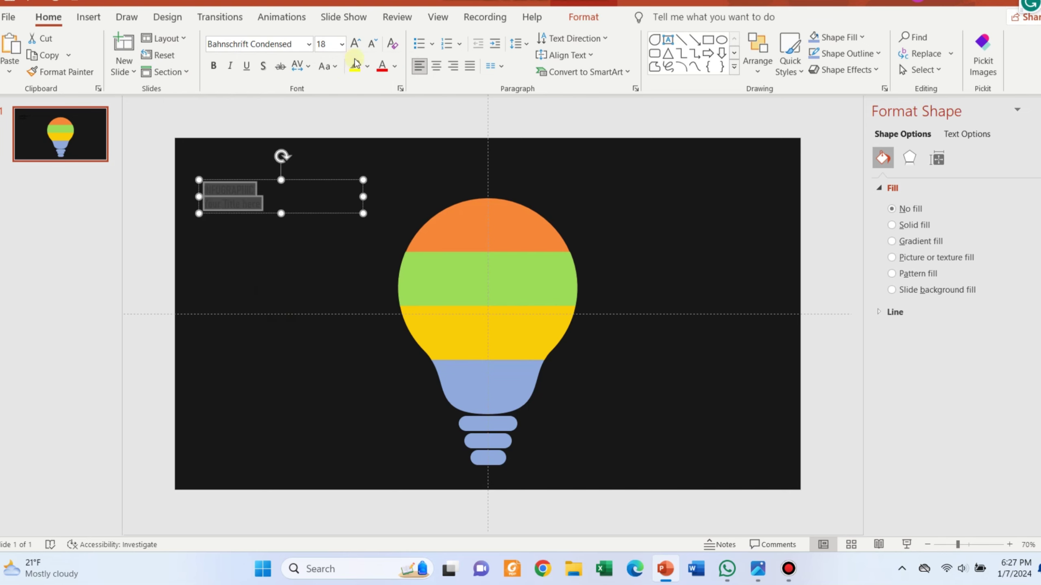
pyautogui.click(395, 66)
pyautogui.click(383, 103)
pyautogui.click(355, 43)
pyautogui.click(355, 44)
pyautogui.click(355, 43)
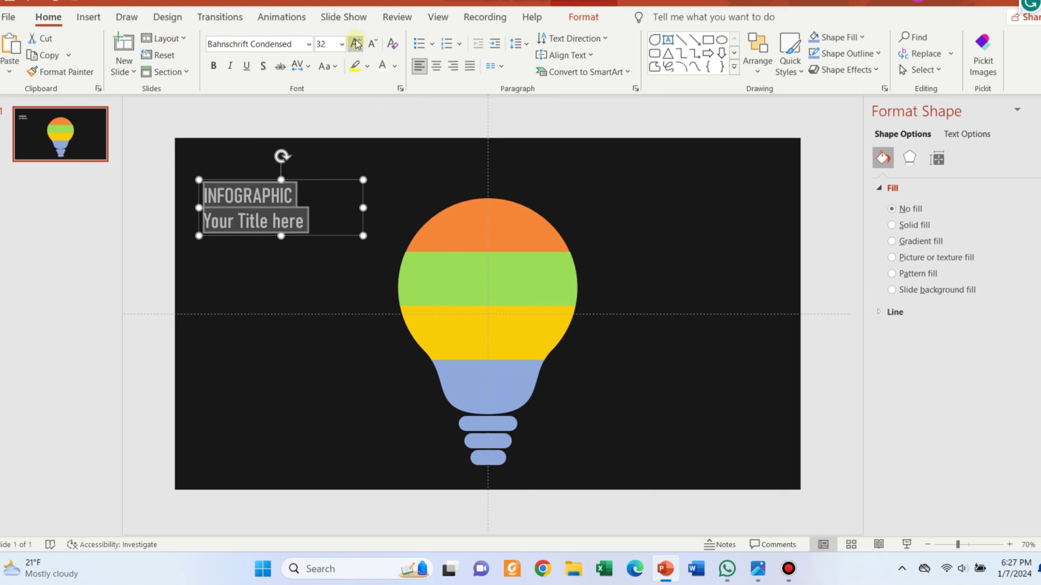
pyautogui.click(355, 44)
pyautogui.click(355, 44)
pyautogui.moveTo(325, 177)
pyautogui.mouseDown()
pyautogui.moveTo(323, 162)
pyautogui.moveTo(200, 182)
pyautogui.mouseUp()
# Step: Resize INFOGRAPHIC so it fits on a single line
pyautogui.click(213, 66)
pyautogui.click(356, 44)
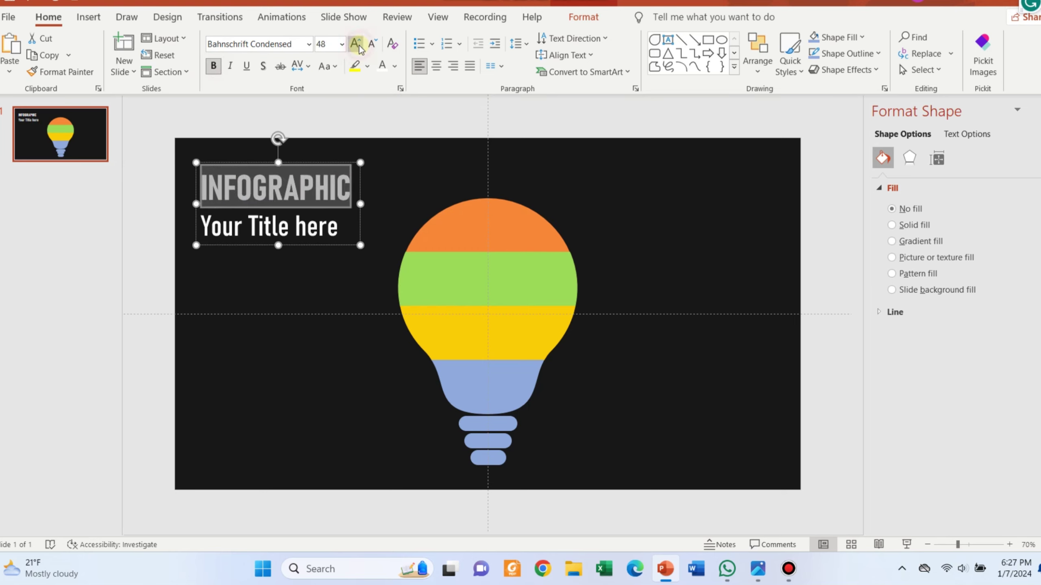
pyautogui.click(356, 44)
pyautogui.click(372, 44)
# Step: Edit the subtitle to read 'Your title' with a lowercase t
pyautogui.click(350, 230)
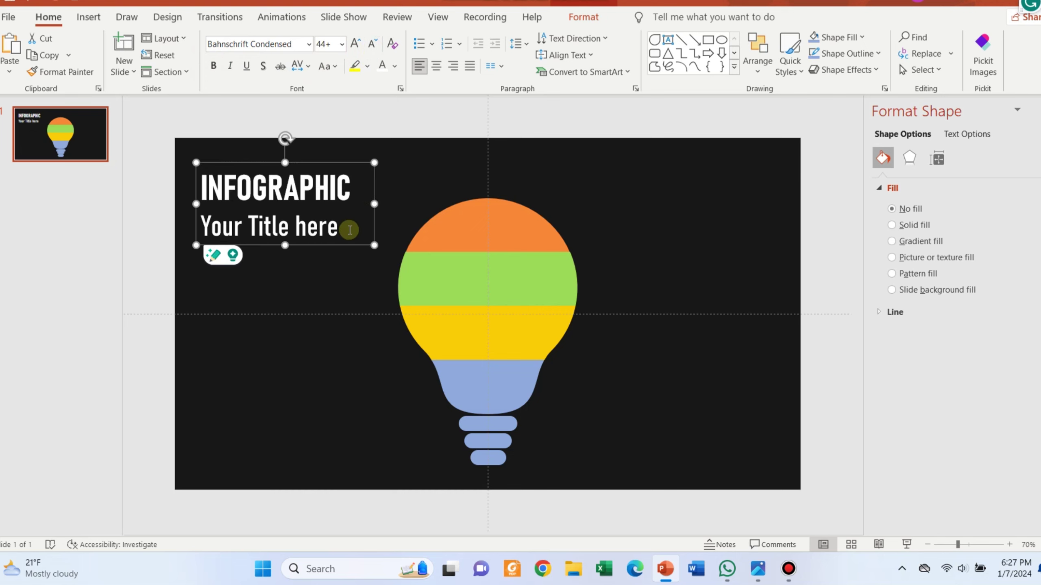
pyautogui.moveTo(350, 230); pyautogui.dragTo(198, 226)
pyautogui.click(256, 226)
pyautogui.press('BackSpace')
pyautogui.write('t')
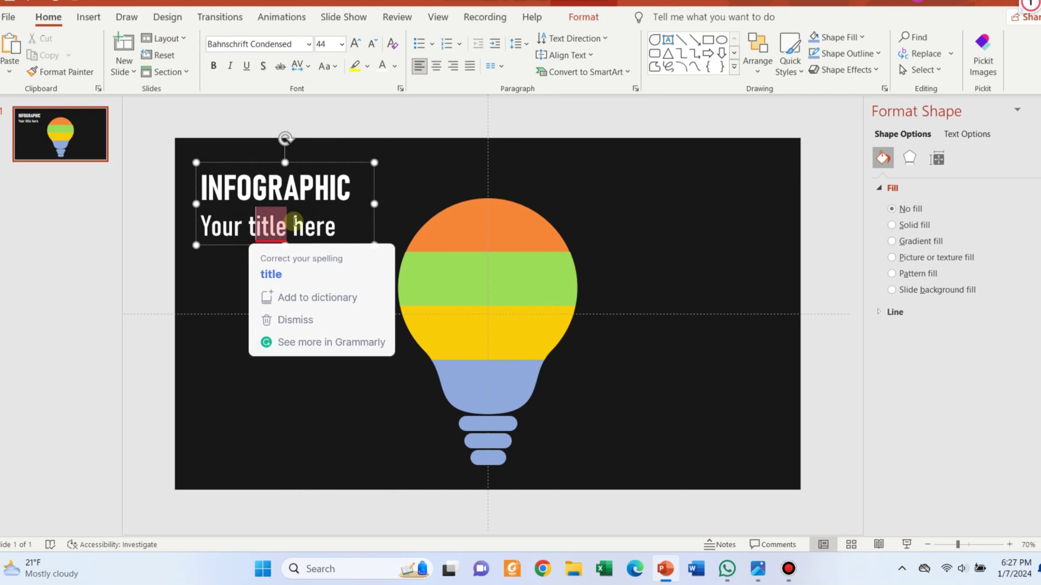
pyautogui.moveTo(293, 227)
pyautogui.mouseDown()
pyautogui.moveTo(344, 226)
pyautogui.moveTo(201, 228)
pyautogui.mouseUp()
pyautogui.press('BackSpace')
# Step: Colour 'Your title' yellow, shrink it slightly, and nudge the title block into place
pyautogui.click(396, 65)
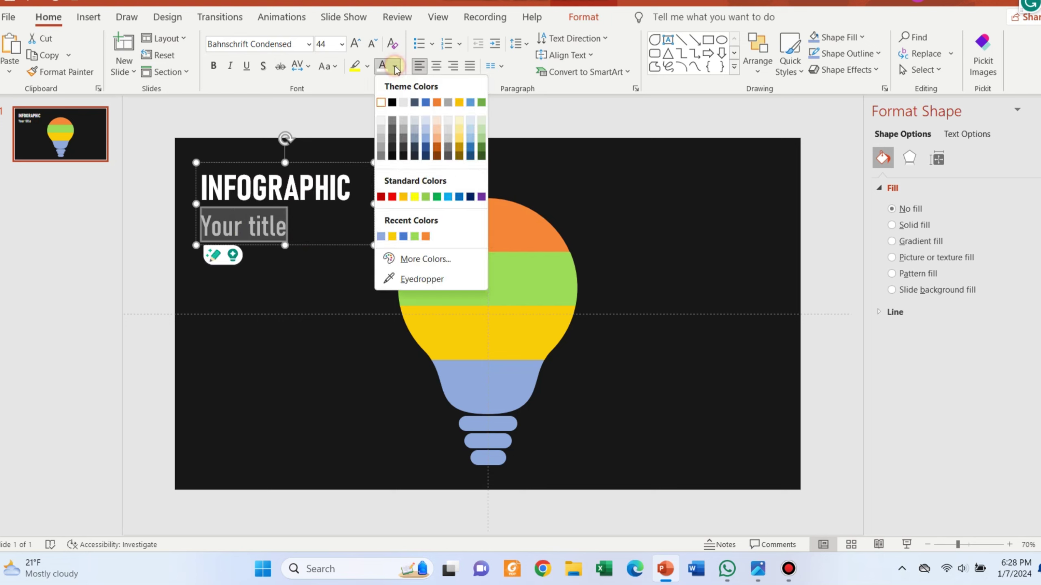
pyautogui.click(413, 196)
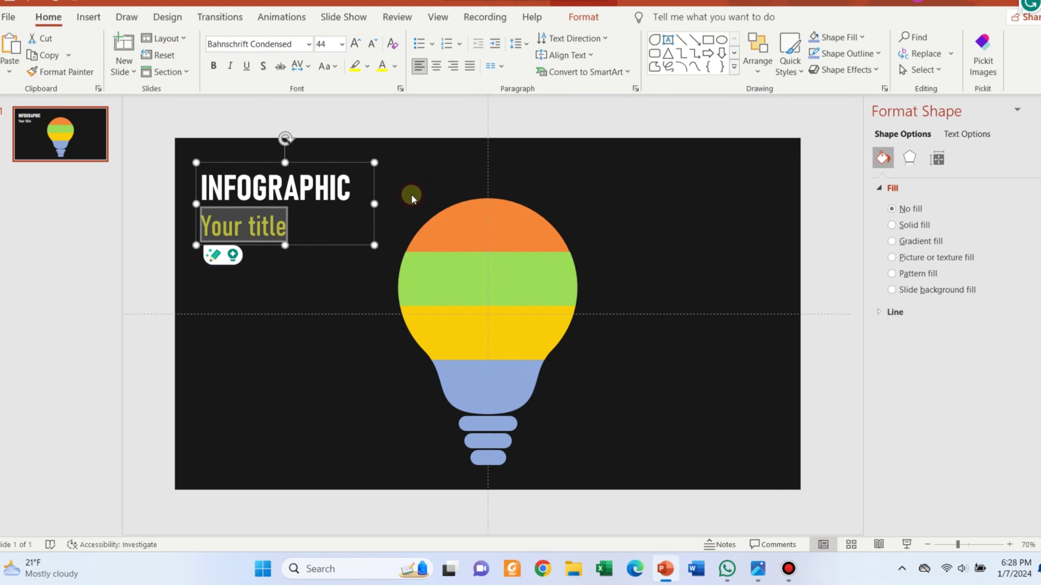
pyautogui.click(373, 44)
pyautogui.moveTo(331, 163); pyautogui.dragTo(362, 186)
pyautogui.click(356, 44)
pyautogui.click(168, 114)
# Step: Change the slide background to a lighter dark grey via Format Background
pyautogui.click(44, 145)
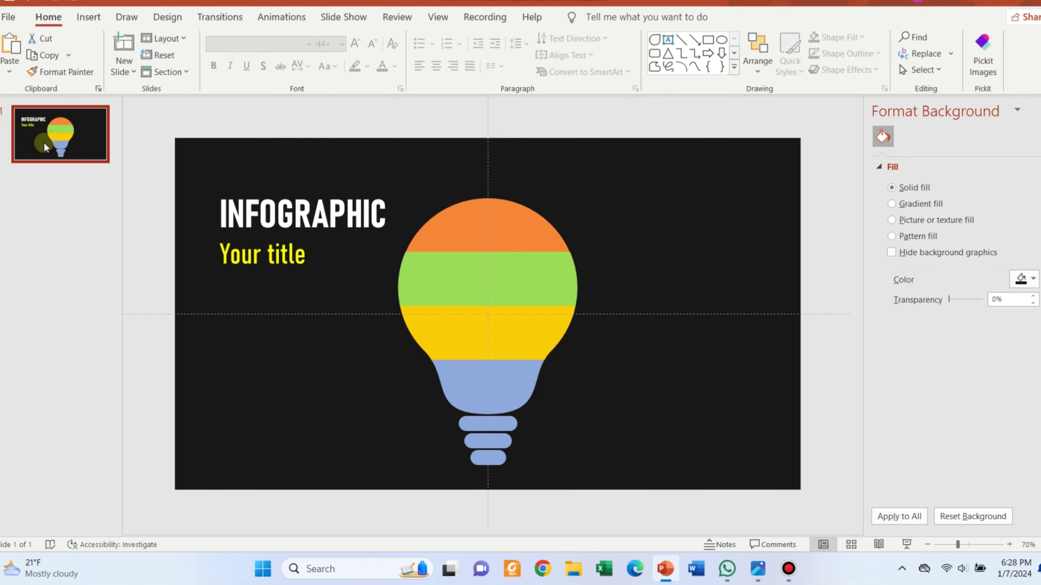
pyautogui.rightClick(256, 153)
pyautogui.click(316, 296)
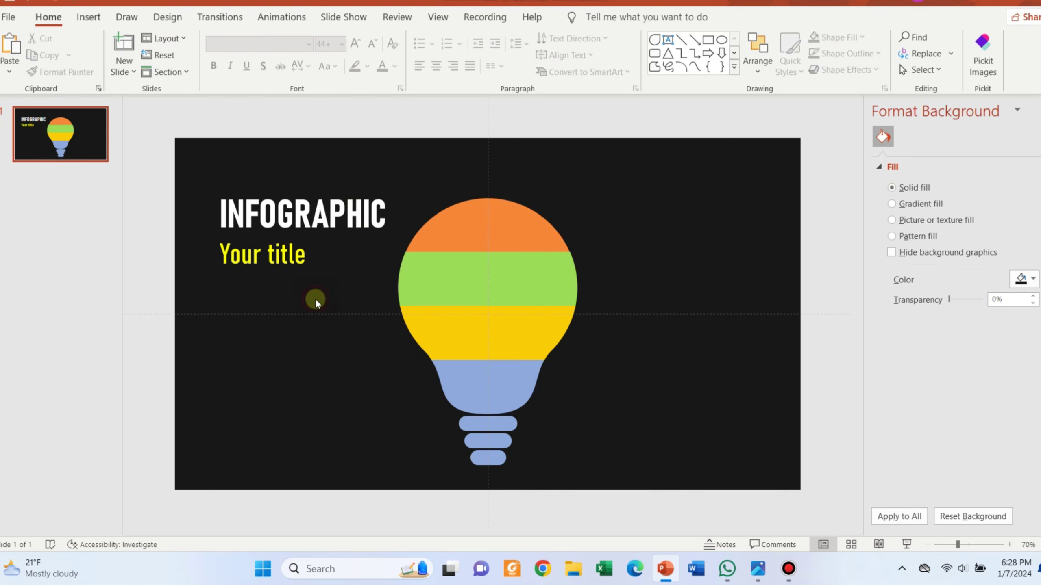
pyautogui.click(1033, 283)
pyautogui.click(967, 379)
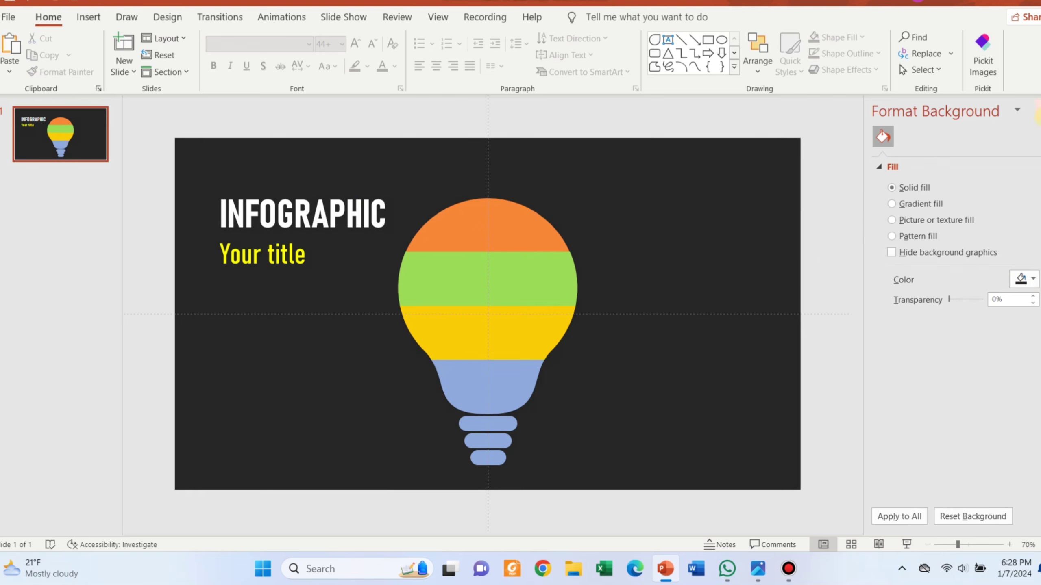
pyautogui.click(1035, 110)
# Step: Duplicate the slide, then shrink slide 2's heading to 20 pt and move it top-left
pyautogui.click(112, 128)
pyautogui.rightClick(117, 153)
pyautogui.click(170, 270)
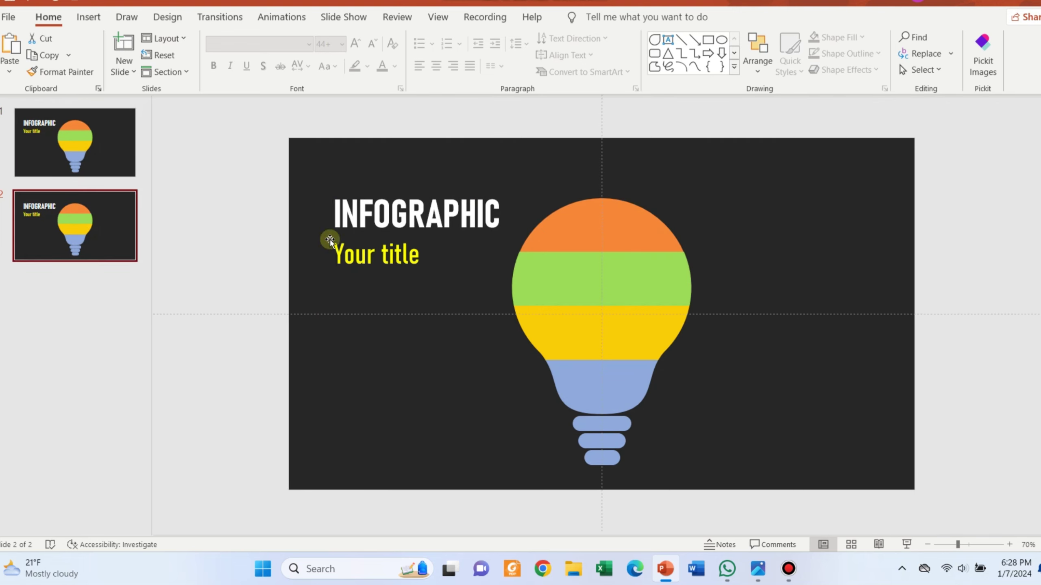
pyautogui.click(330, 239)
pyautogui.click(374, 44)
pyautogui.click(374, 44)
pyautogui.click(373, 44)
pyautogui.click(374, 44)
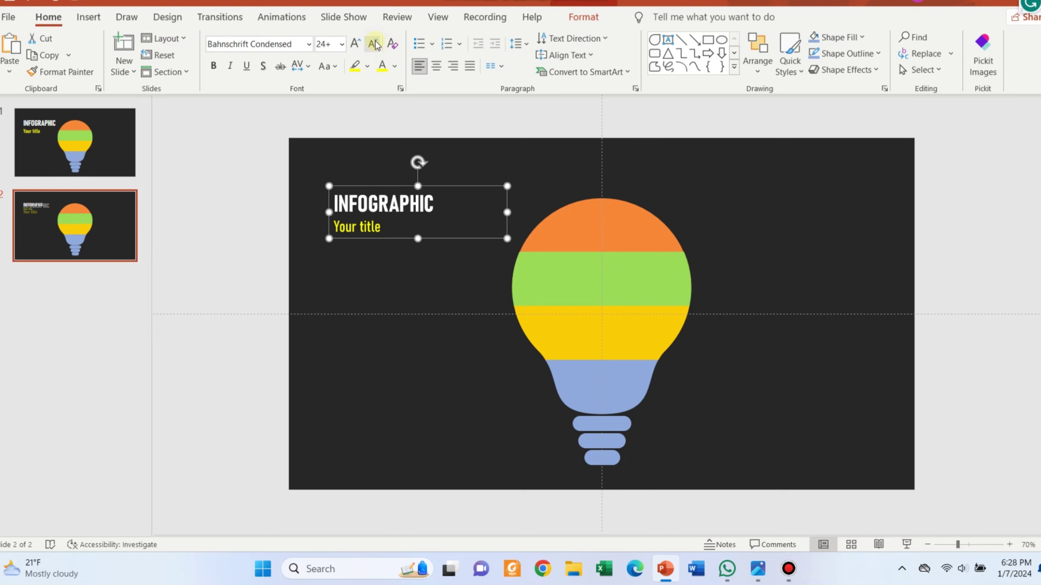
pyautogui.click(373, 44)
pyautogui.click(374, 44)
pyautogui.moveTo(443, 193); pyautogui.dragTo(419, 149)
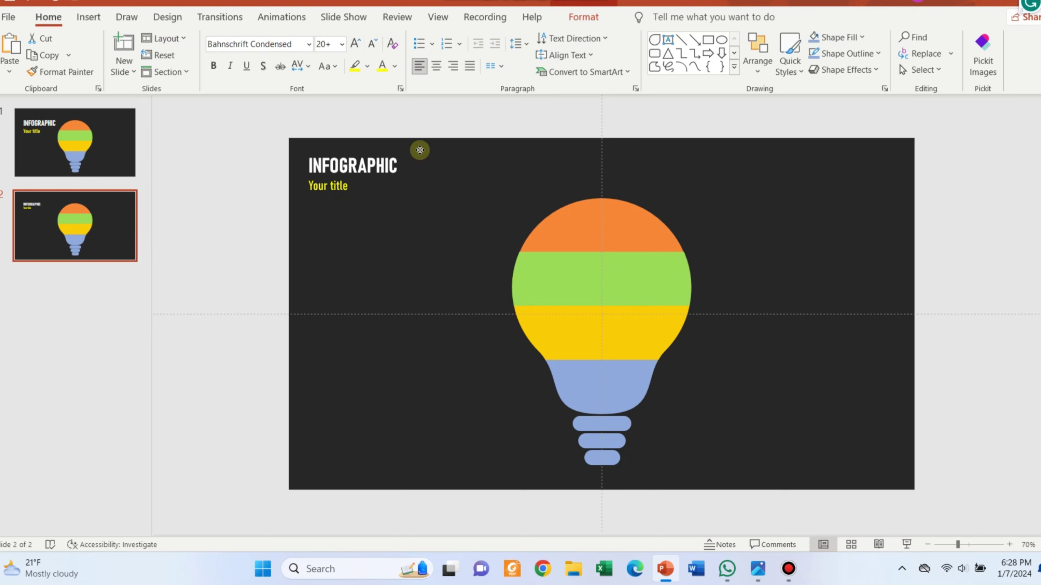
pyautogui.click(502, 205)
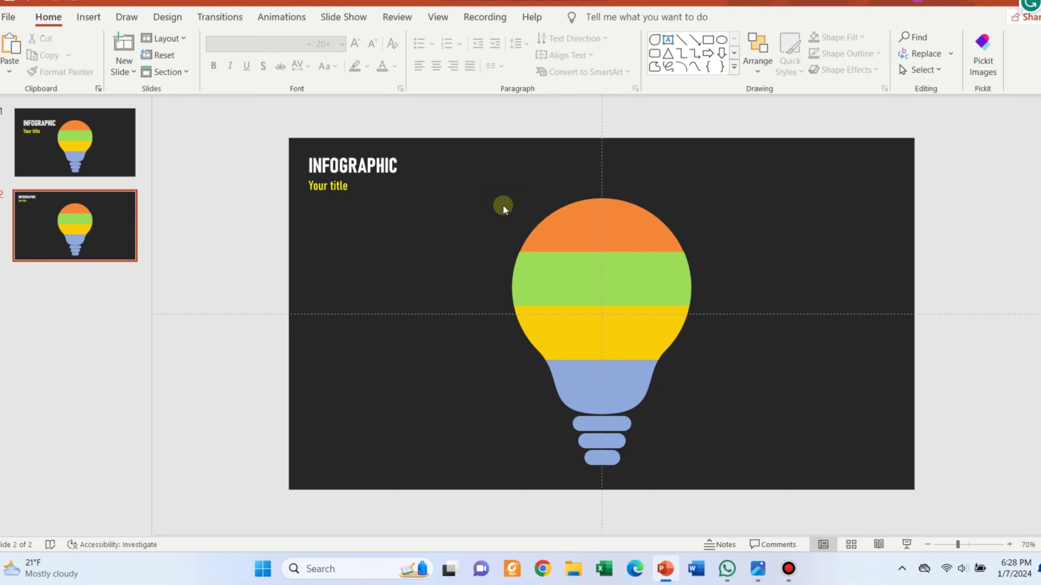
# Step: Shift the orange top band left, the green band right, and the yellow band left
pyautogui.click(559, 218)
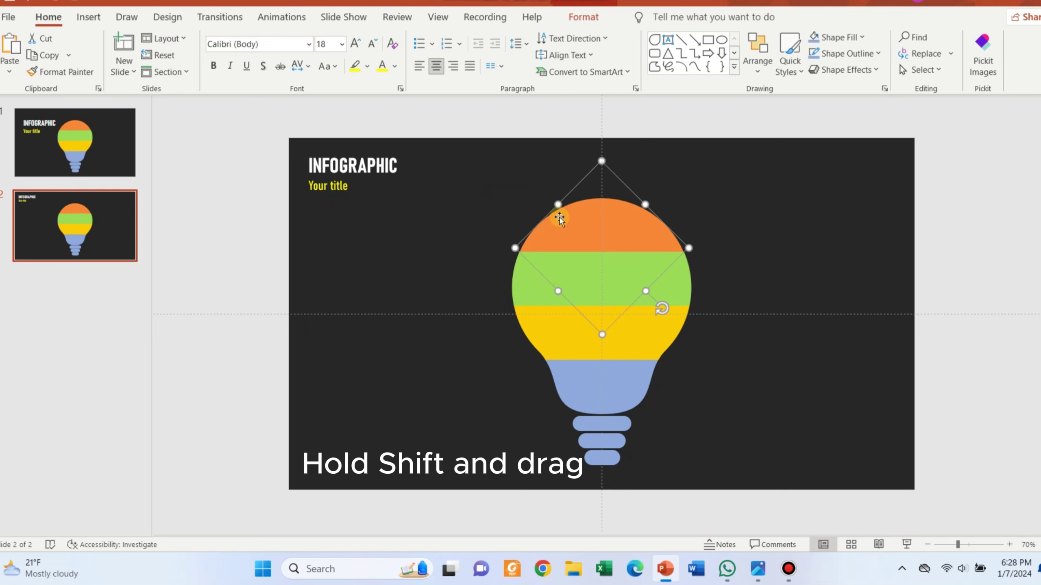
pyautogui.moveTo(559, 218); pyautogui.dragTo(540, 218)
pyautogui.click(657, 274)
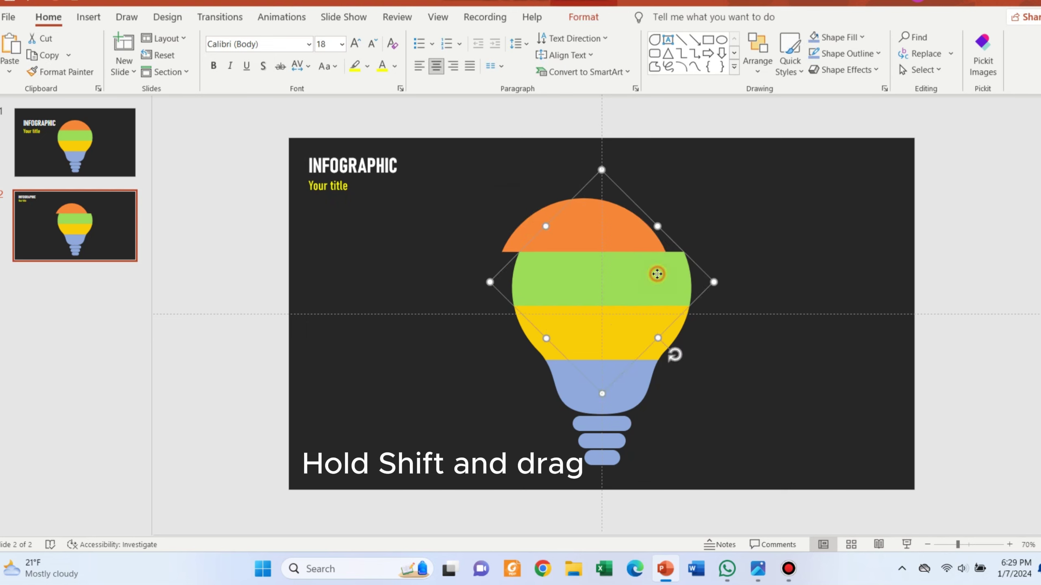
pyautogui.moveTo(657, 274); pyautogui.dragTo(676, 274)
pyautogui.click(711, 347)
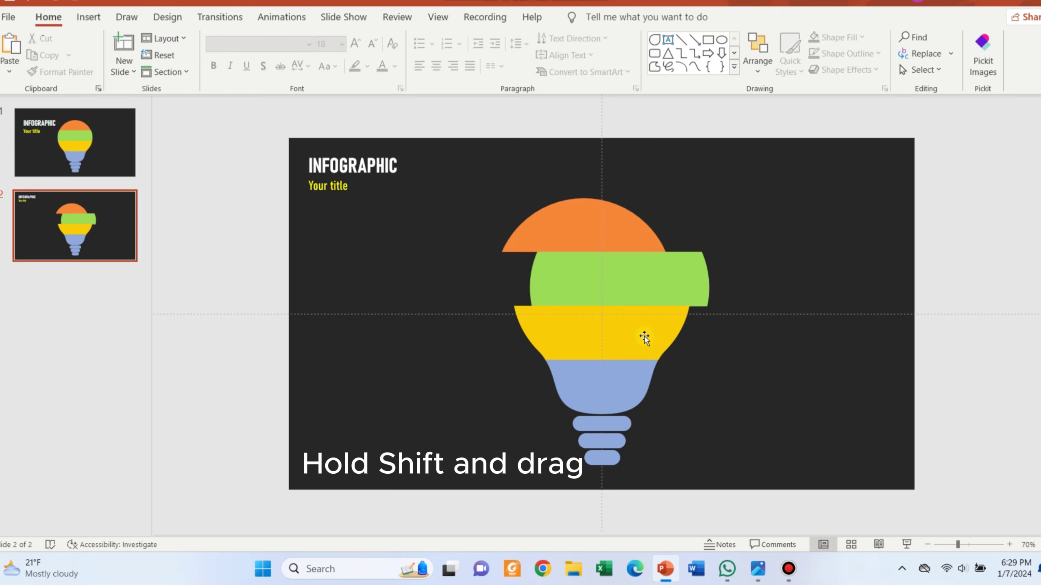
pyautogui.moveTo(644, 337); pyautogui.dragTo(632, 340)
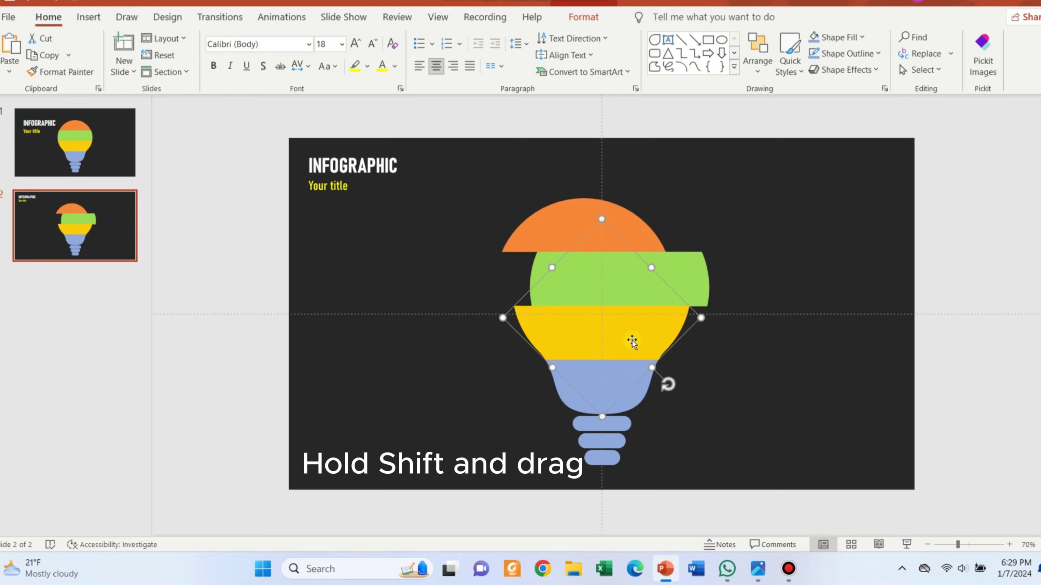
pyautogui.moveTo(628, 340); pyautogui.dragTo(616, 341)
pyautogui.keyDown('shift'); pyautogui.click(639, 389); pyautogui.keyUp('shift')
# Step: Offset the blue base piece slightly left beneath the staggered bands
pyautogui.moveTo(639, 389); pyautogui.dragTo(652, 382)
pyautogui.click(635, 393)
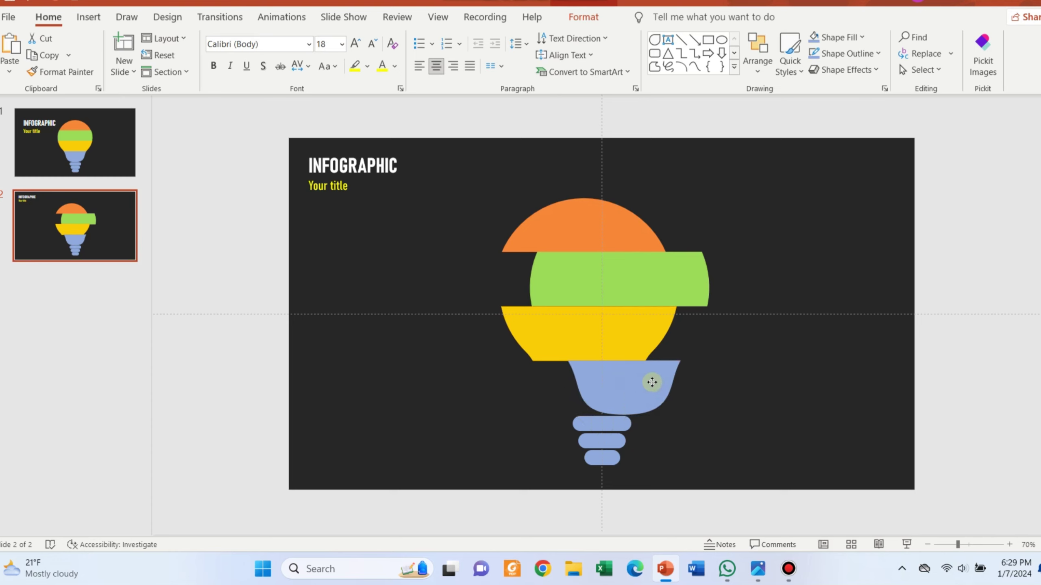
pyautogui.click(747, 366)
pyautogui.click(666, 379)
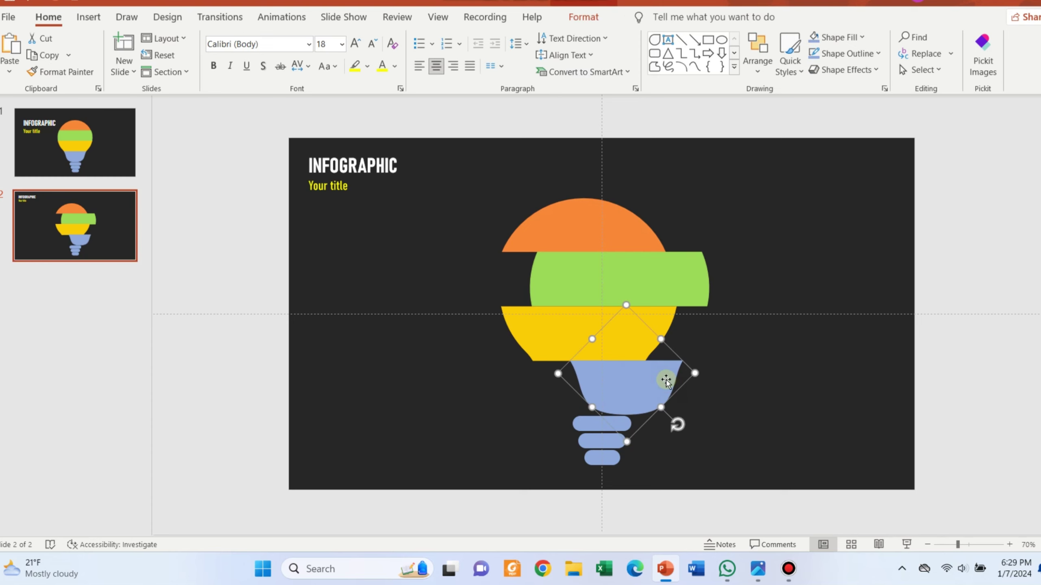
pyautogui.moveTo(666, 379); pyautogui.dragTo(650, 378)
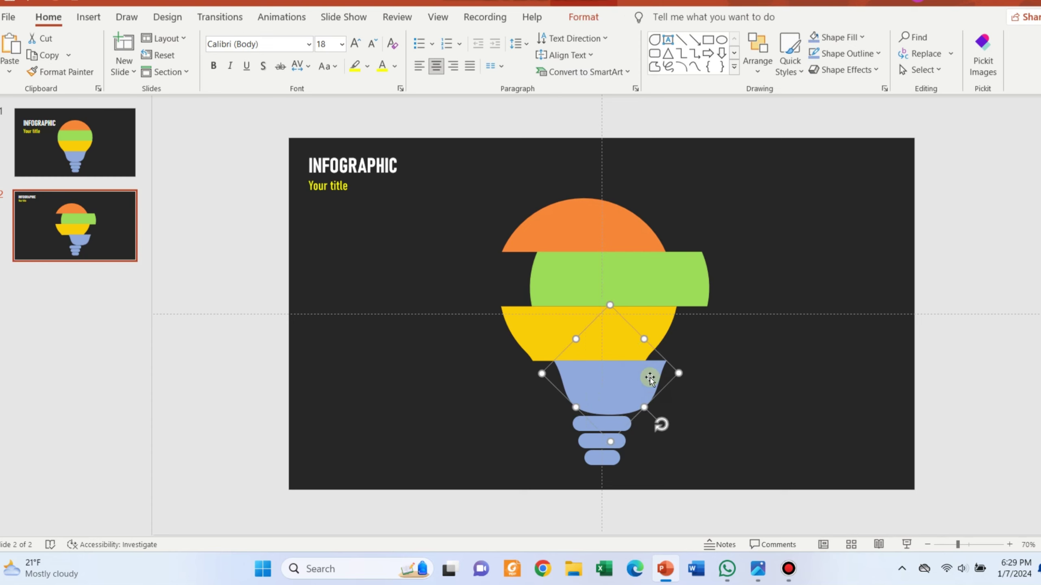
pyautogui.click(741, 348)
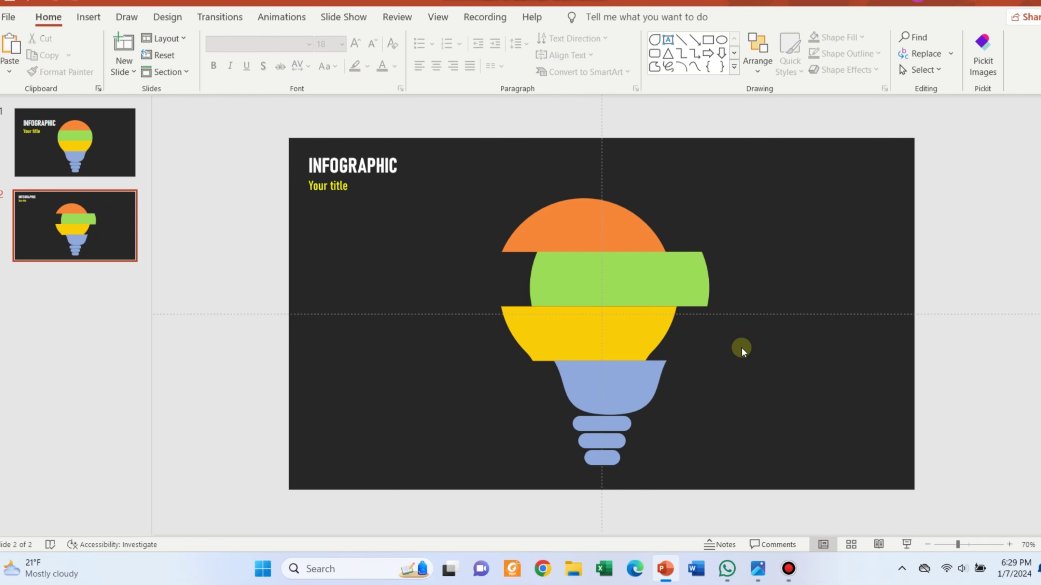
pyautogui.click(598, 244)
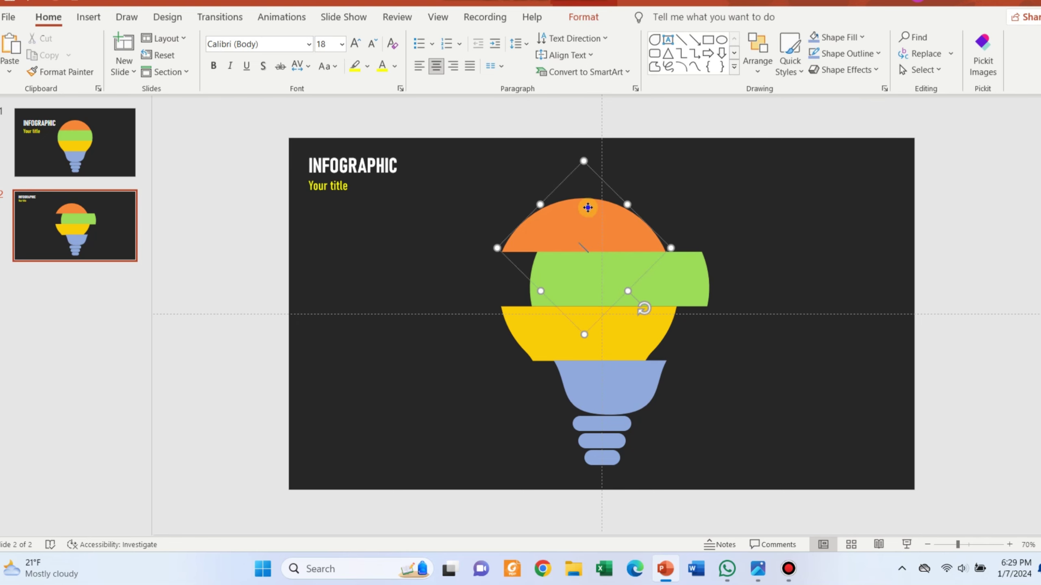
# Step: Give the orange top an outer shadow with 0% transparency, 100% size and about 53 pt blur
pyautogui.rightClick(587, 207)
pyautogui.click(639, 511)
pyautogui.click(912, 158)
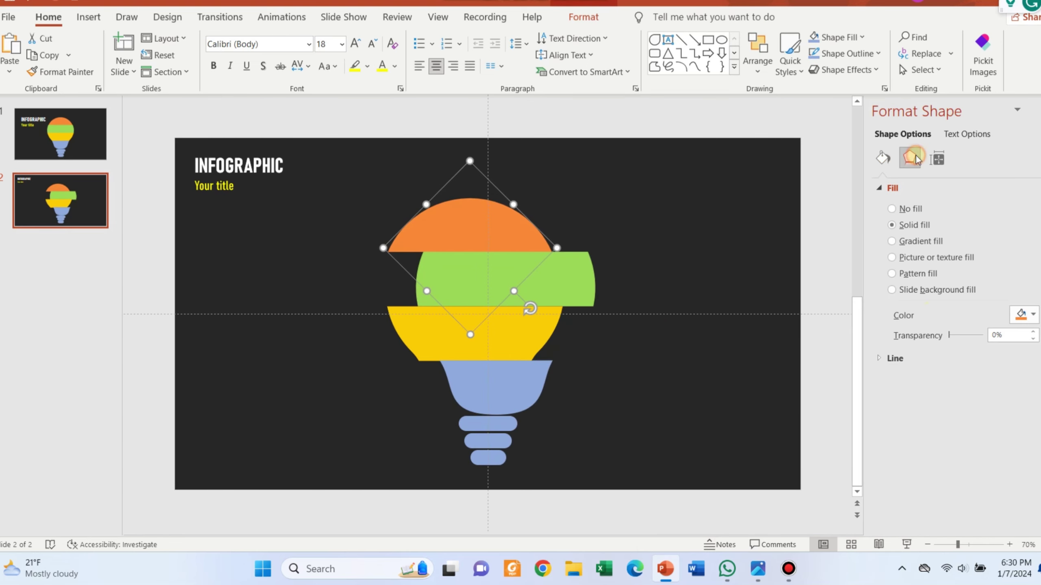
pyautogui.click(901, 188)
pyautogui.click(1023, 207)
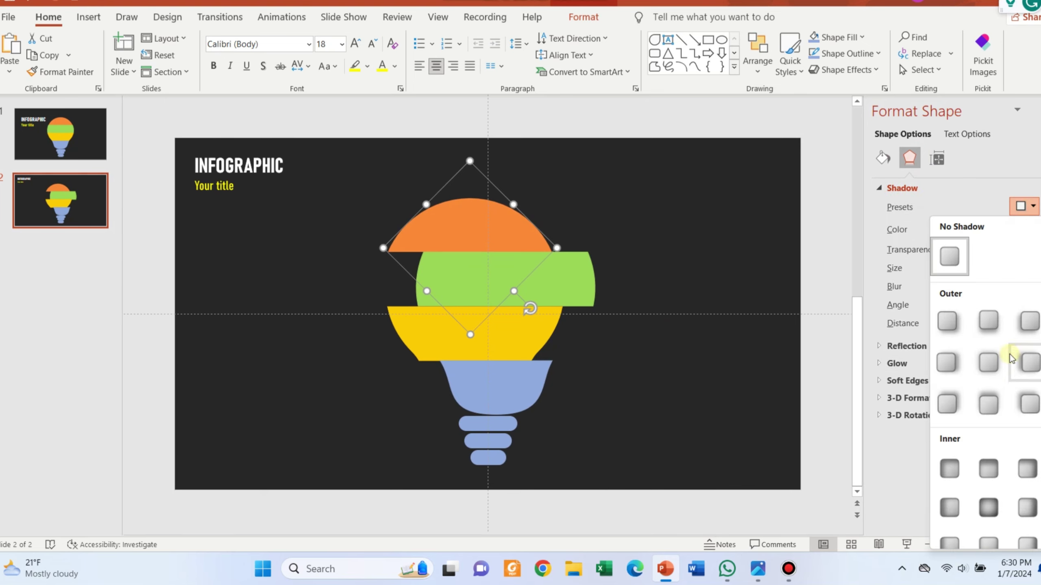
pyautogui.click(1026, 322)
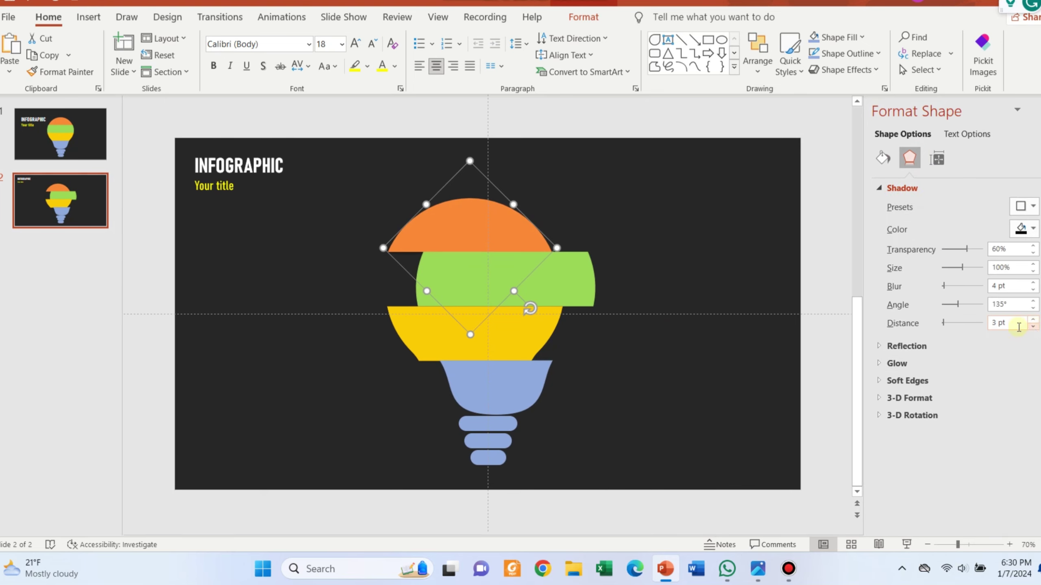
pyautogui.click(964, 251)
pyautogui.moveTo(959, 272); pyautogui.dragTo(959, 278)
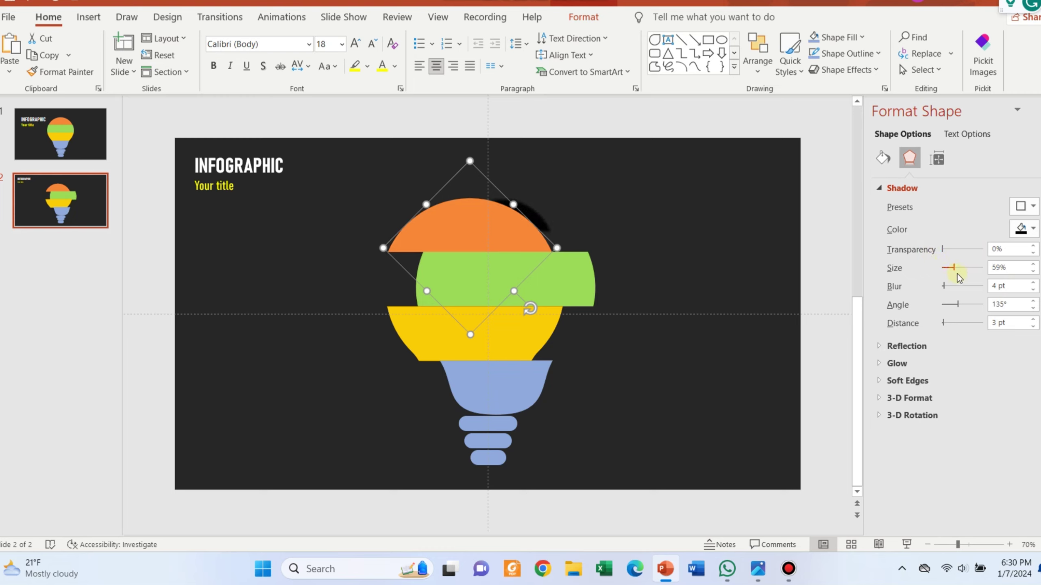
pyautogui.click(962, 273)
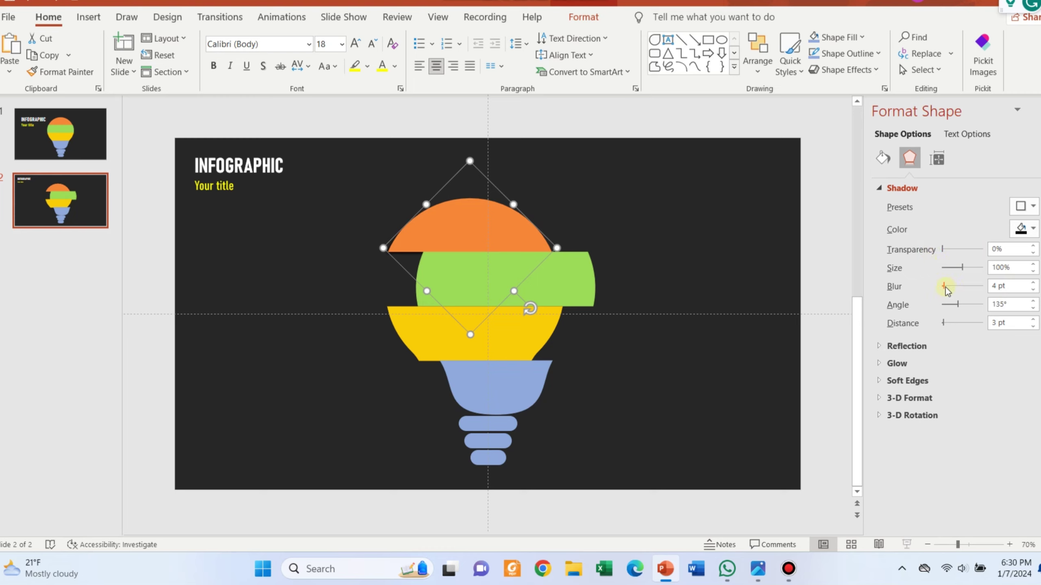
pyautogui.moveTo(944, 287); pyautogui.dragTo(965, 291)
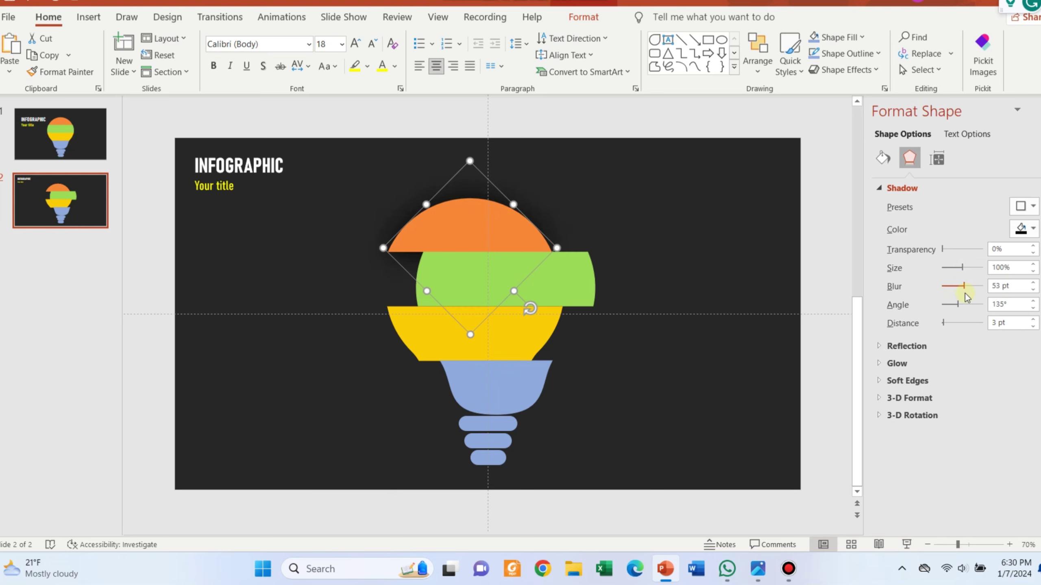
# Step: Close the formatting pane and preview slide 2 in Slide Show, then exit
pyautogui.click(837, 331)
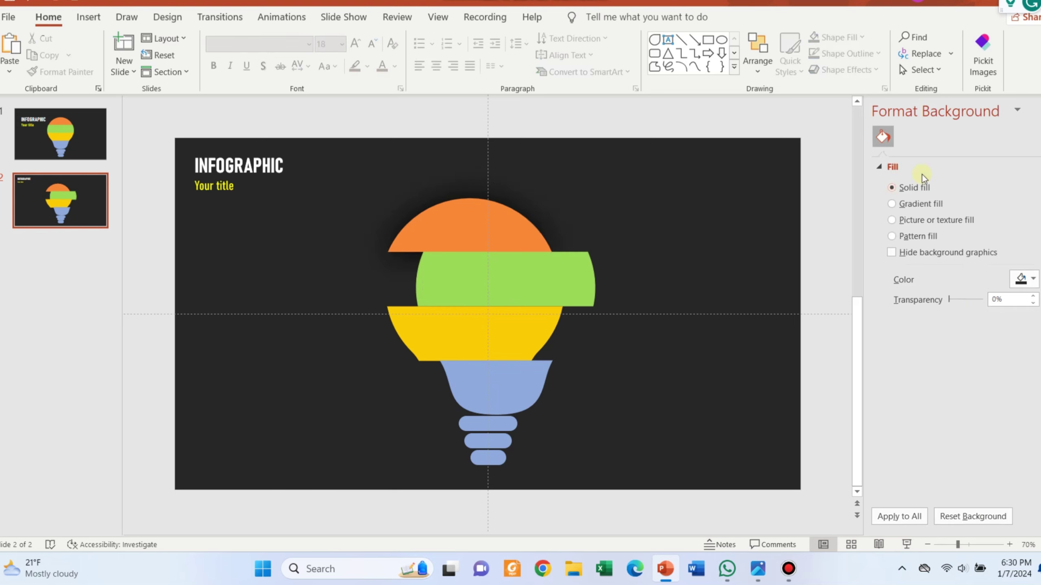
pyautogui.click(1038, 108)
pyautogui.click(906, 544)
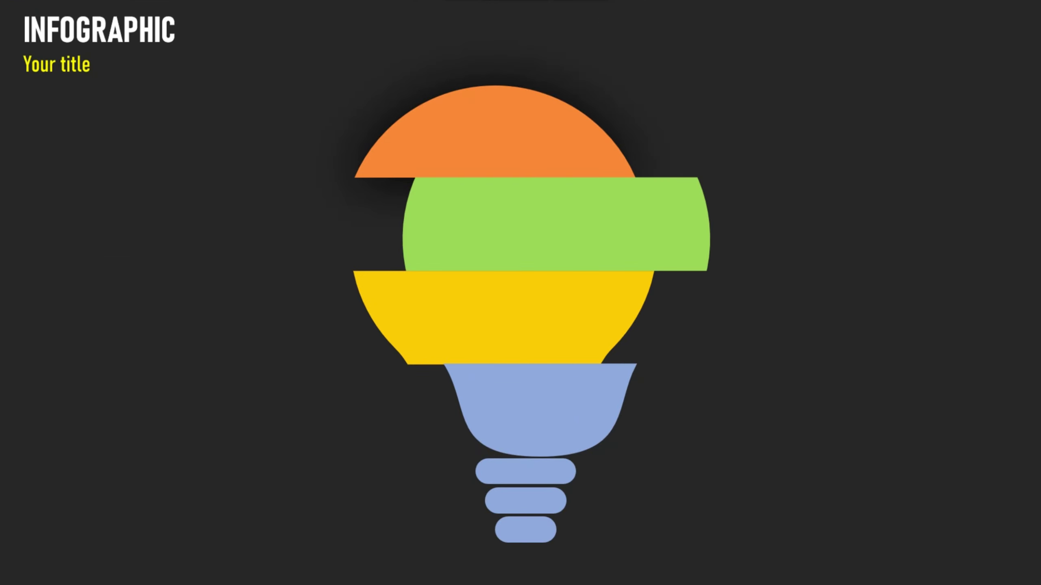
pyautogui.press('Escape')
# Step: Duplicate the green band and place the copy to the right of the bulb
pyautogui.click(705, 296)
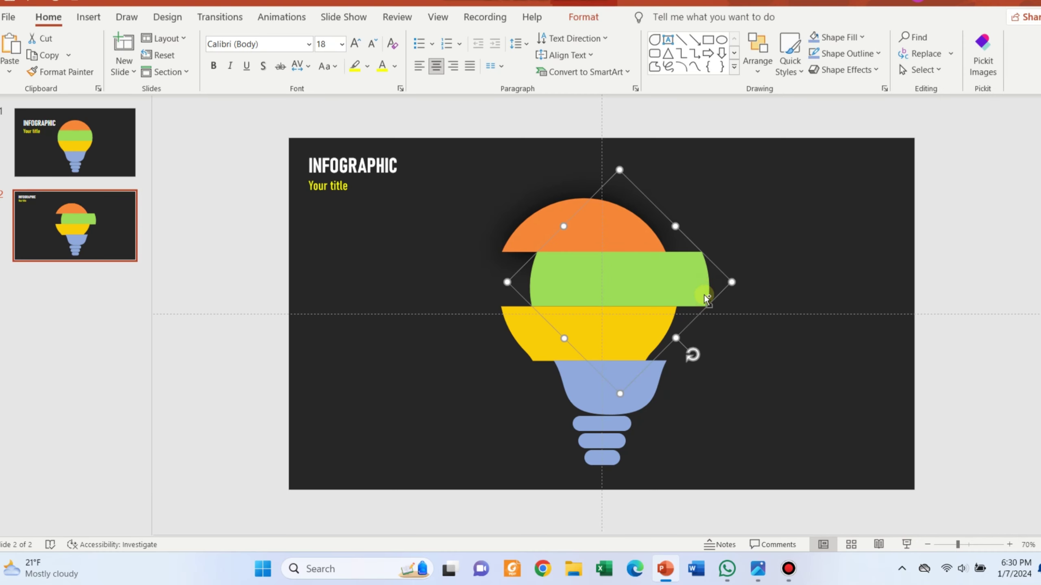
pyautogui.moveTo(704, 294); pyautogui.dragTo(886, 278)
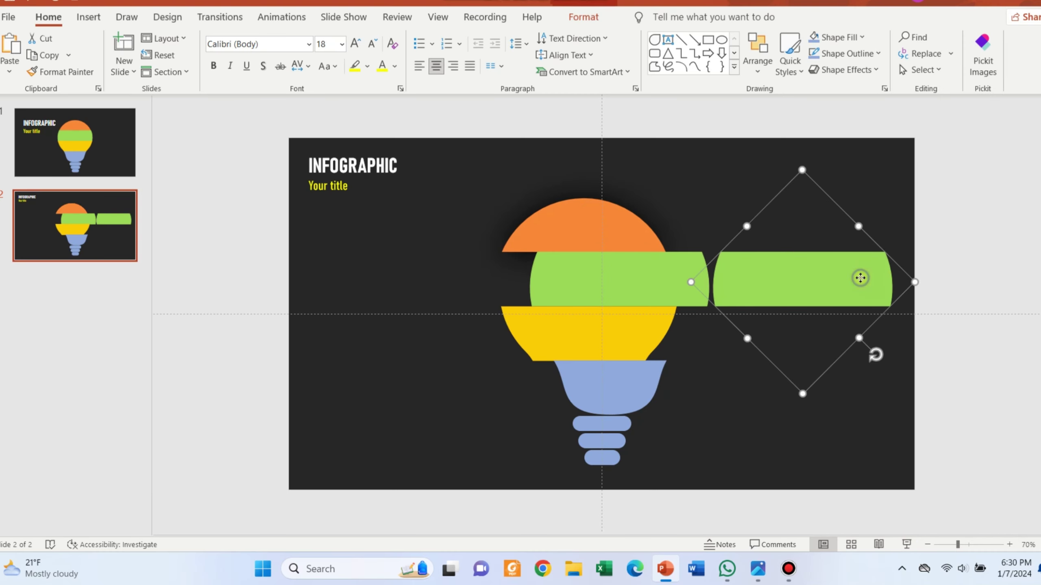
pyautogui.rightClick(860, 278)
pyautogui.click(914, 513)
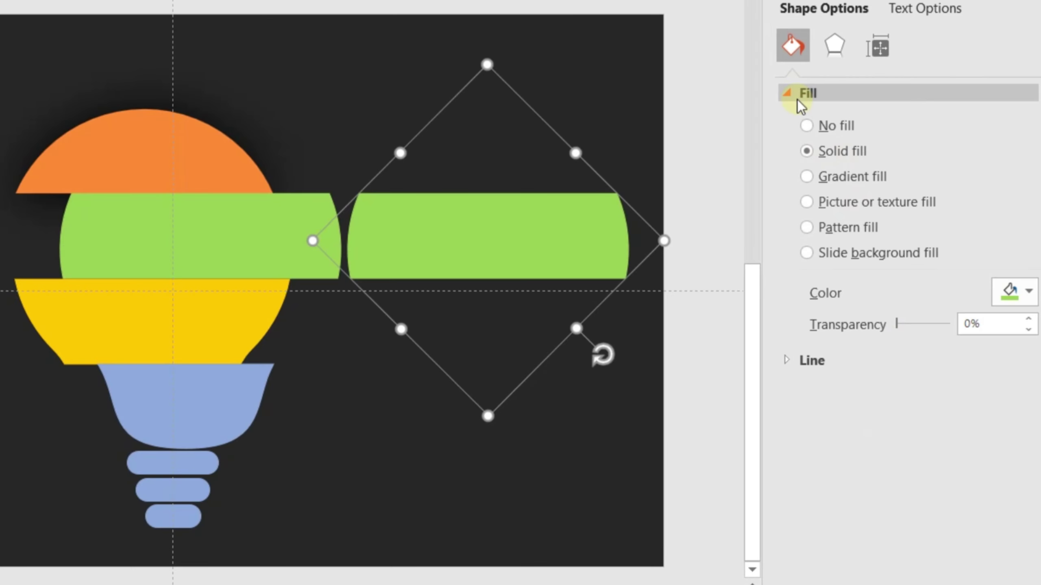
# Step: Give the copy a two-stop gradient fill from very dark to mid-grey, removing the 83% stop
pyautogui.click(874, 178)
pyautogui.click(924, 437)
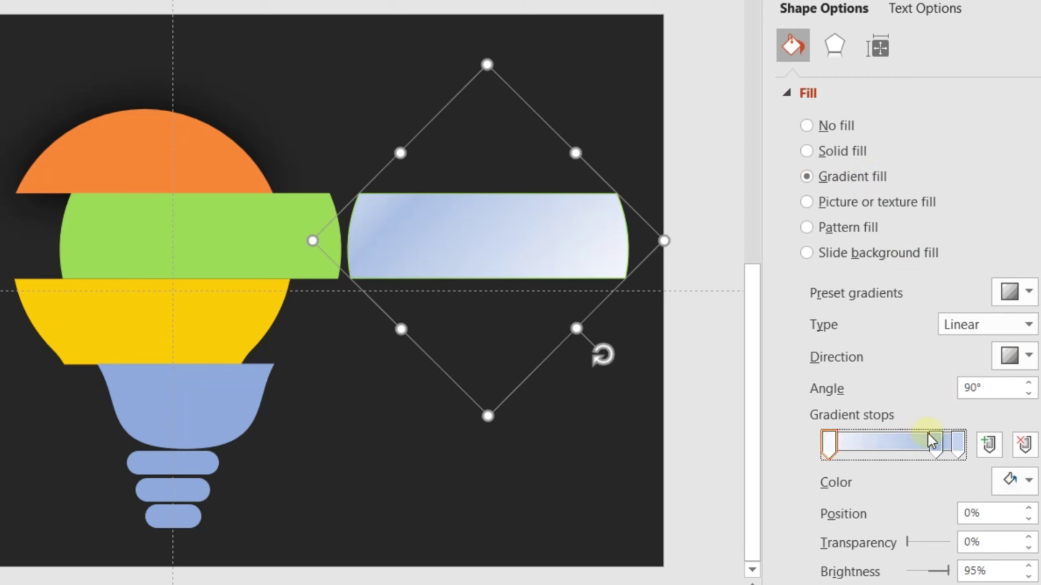
pyautogui.moveTo(936, 449); pyautogui.dragTo(936, 488)
pyautogui.click(826, 451)
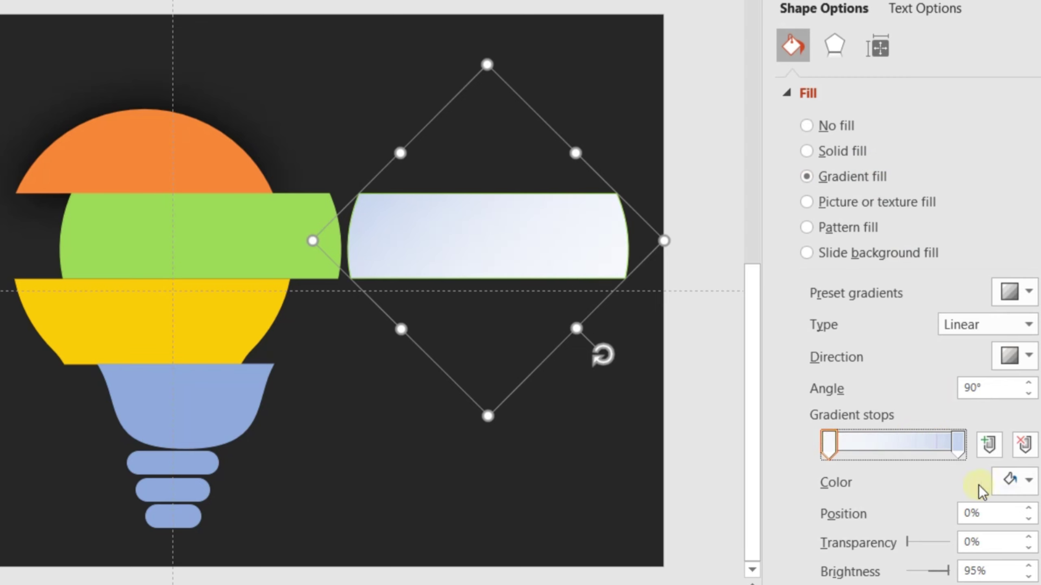
pyautogui.click(1012, 480)
pyautogui.click(921, 276)
pyautogui.click(957, 443)
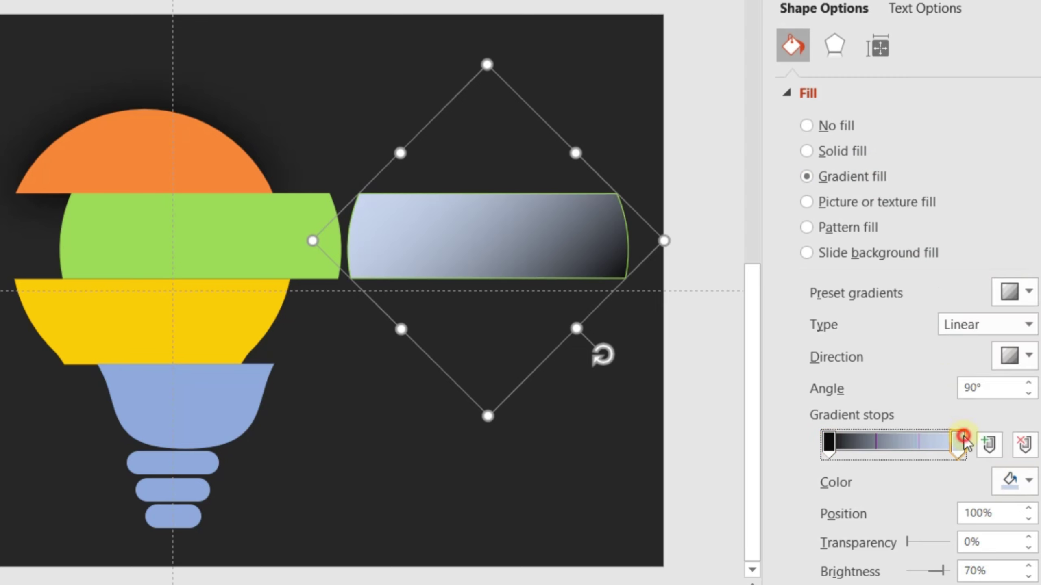
pyautogui.click(1012, 480)
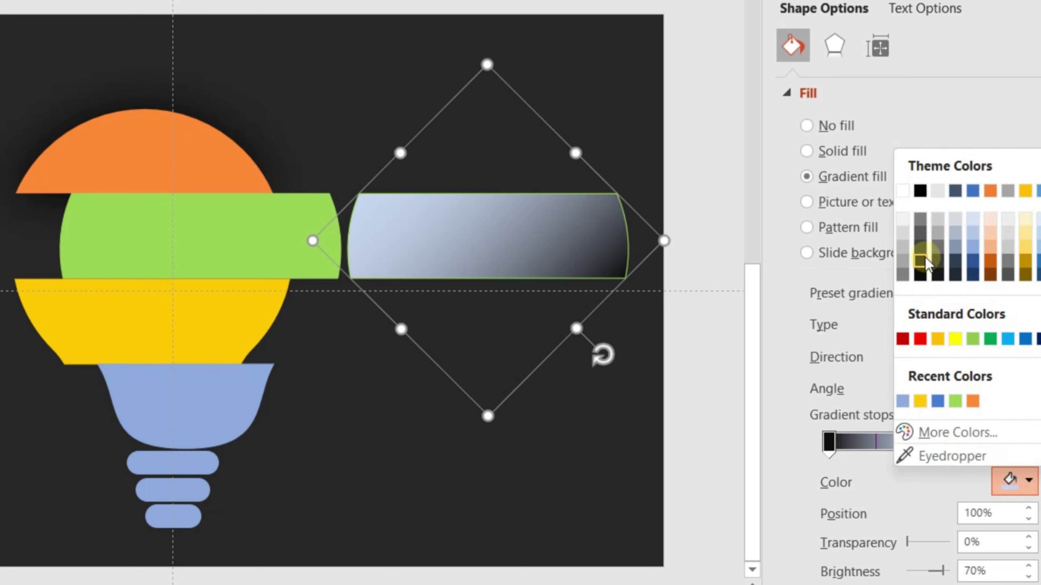
pyautogui.click(920, 220)
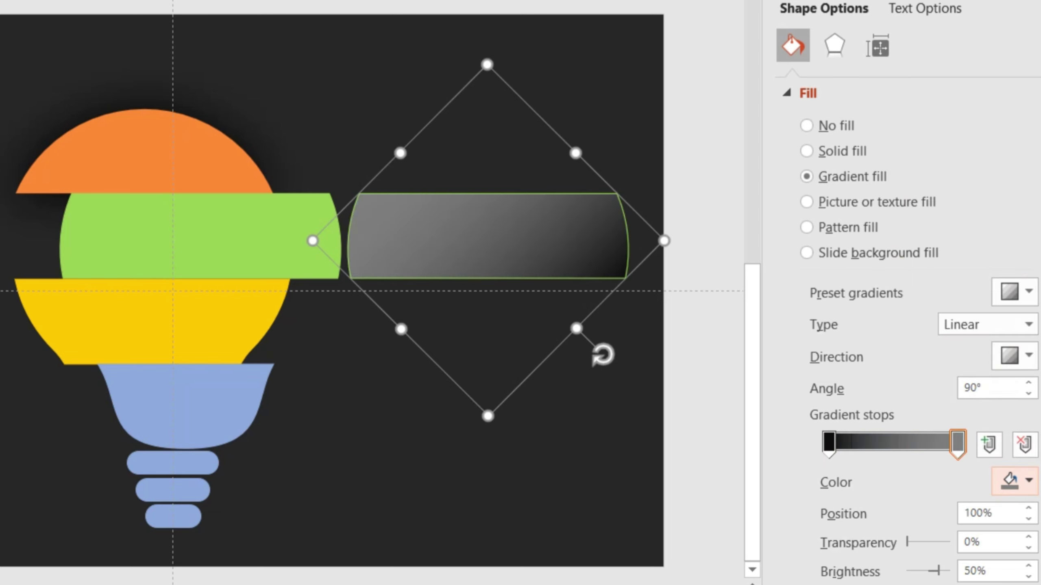
# Step: Set the band copy's line to No line, leaving the preset and direction unchanged
pyautogui.scroll(-1, 878, 272)
pyautogui.scroll(-5, 1013, 455)
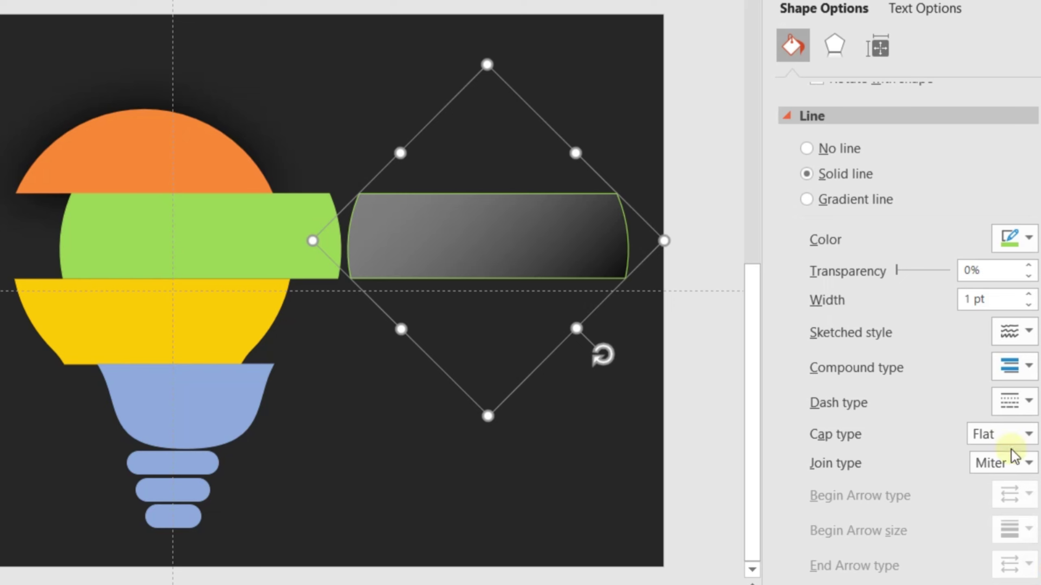
pyautogui.click(843, 150)
pyautogui.scroll(5, 965, 237)
pyautogui.scroll(2, 965, 237)
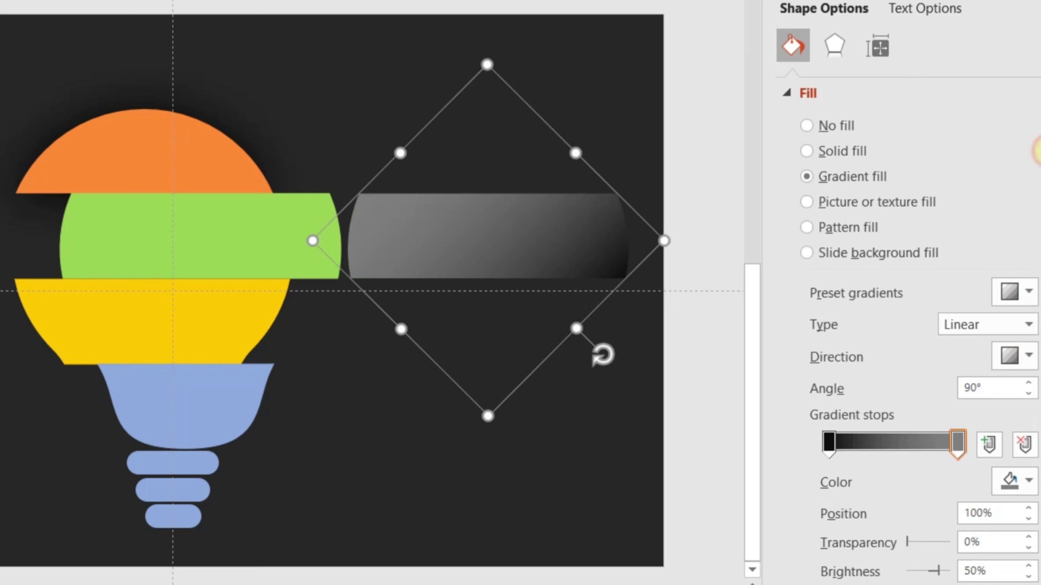
pyautogui.click(1015, 290)
pyautogui.click(988, 238)
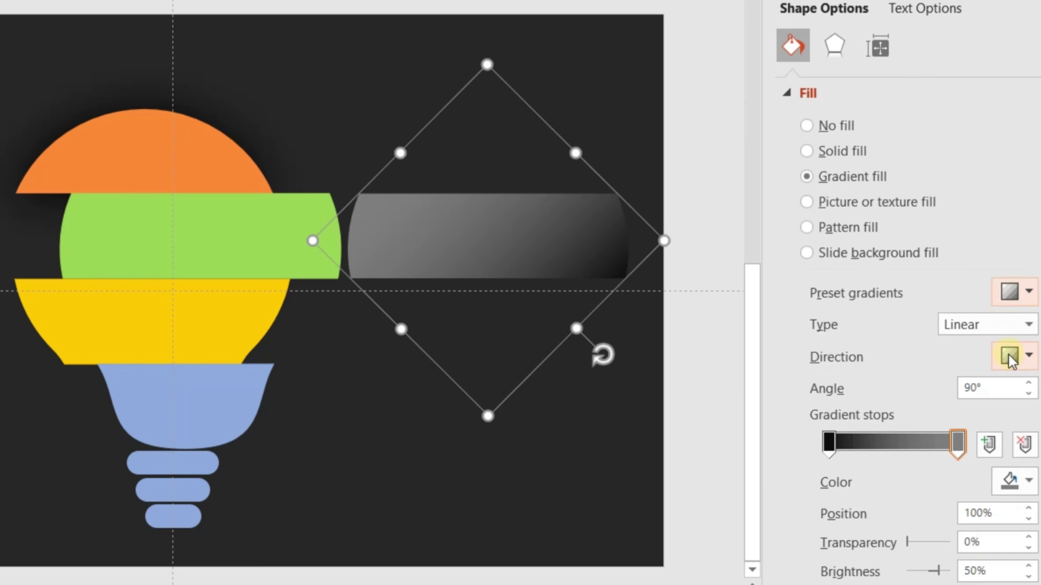
pyautogui.click(1014, 355)
pyautogui.click(839, 397)
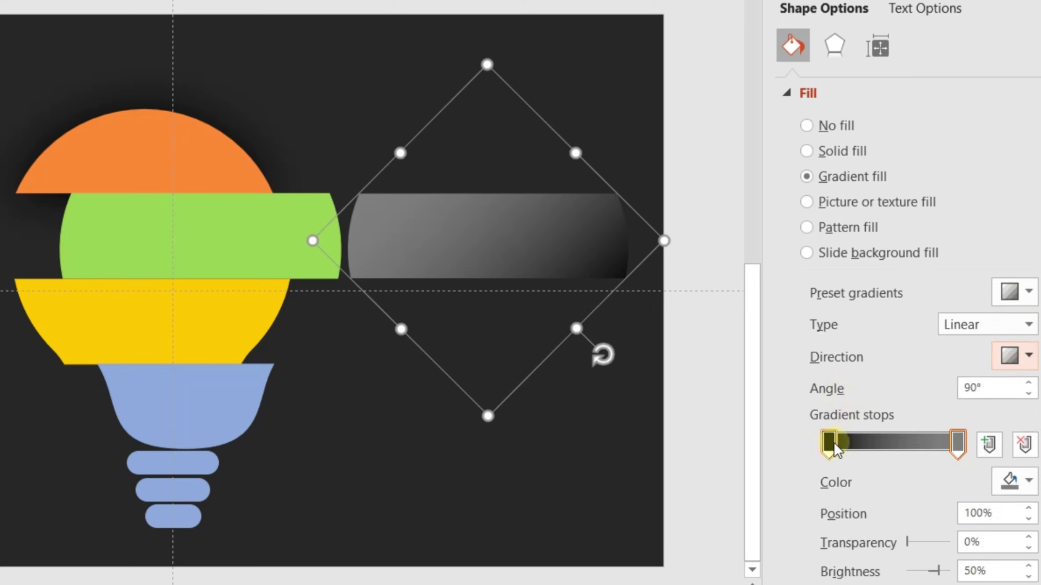
# Step: Adjust the gradient stop positions and move the gradient band over the green band
pyautogui.moveTo(836, 450)
pyautogui.mouseDown()
pyautogui.moveTo(878, 448)
pyautogui.moveTo(798, 449)
pyautogui.mouseUp()
pyautogui.moveTo(957, 453); pyautogui.dragTo(768, 441)
pyautogui.moveTo(826, 453)
pyautogui.mouseDown()
pyautogui.moveTo(948, 451)
pyautogui.moveTo(802, 457)
pyautogui.mouseUp()
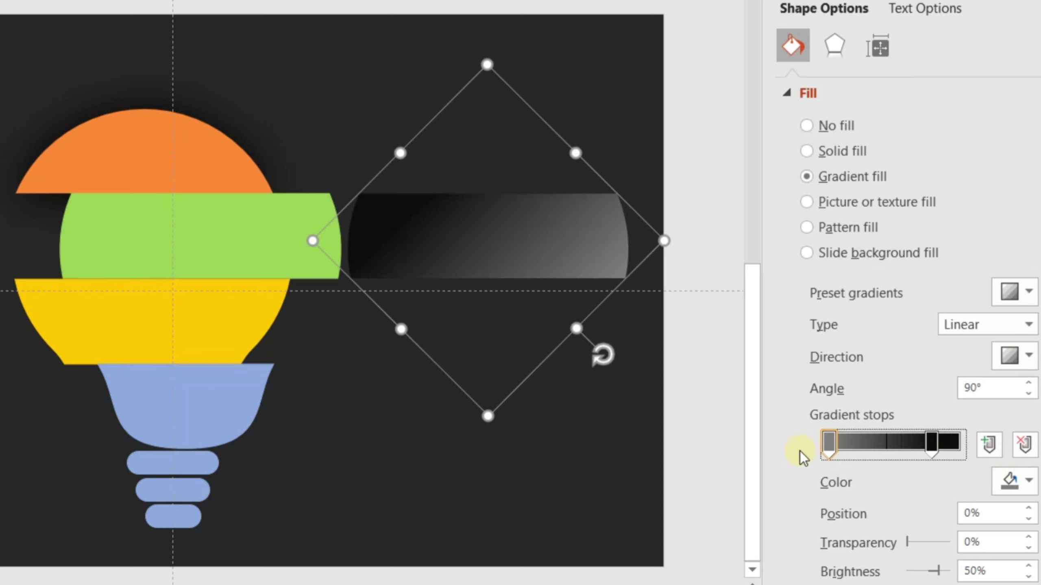
pyautogui.moveTo(929, 451); pyautogui.dragTo(938, 453)
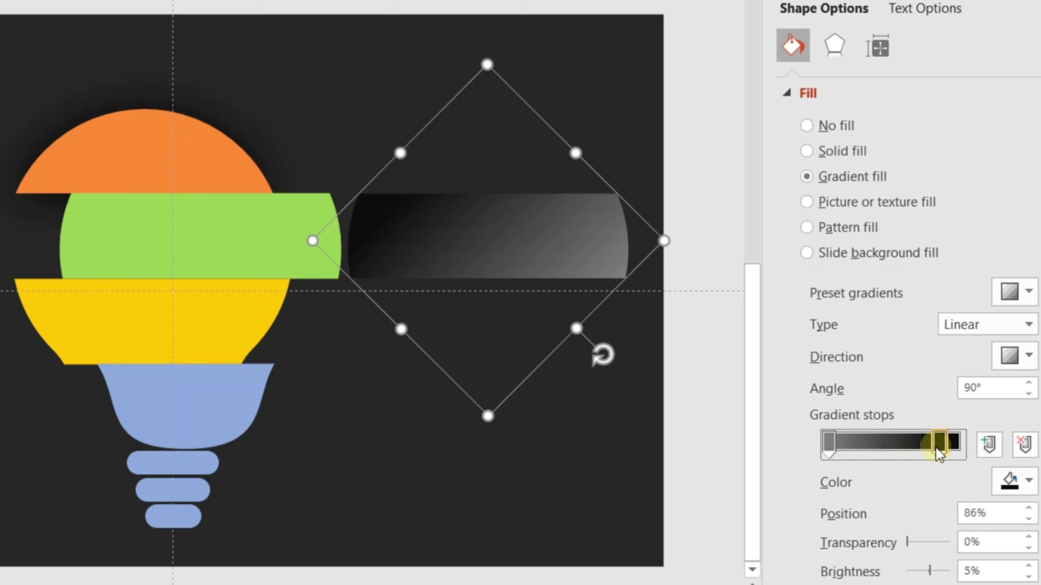
pyautogui.moveTo(595, 242)
pyautogui.mouseDown()
pyautogui.moveTo(574, 287)
pyautogui.moveTo(613, 278)
pyautogui.mouseUp()
# Step: Align the dark overlay left and top so it sits exactly on the green band
pyautogui.click(594, 18)
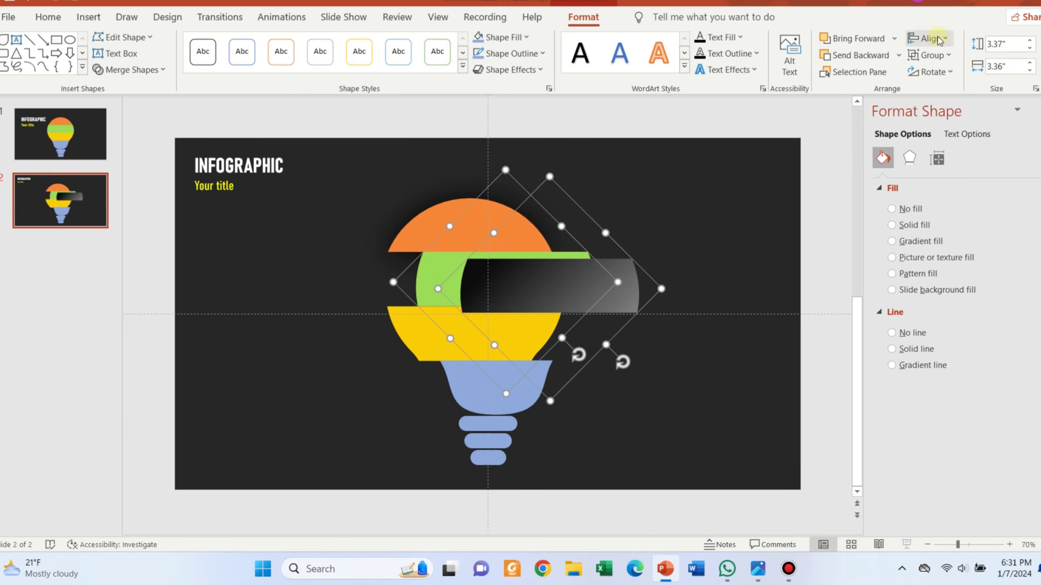
pyautogui.click(929, 38)
pyautogui.click(928, 58)
pyautogui.click(930, 38)
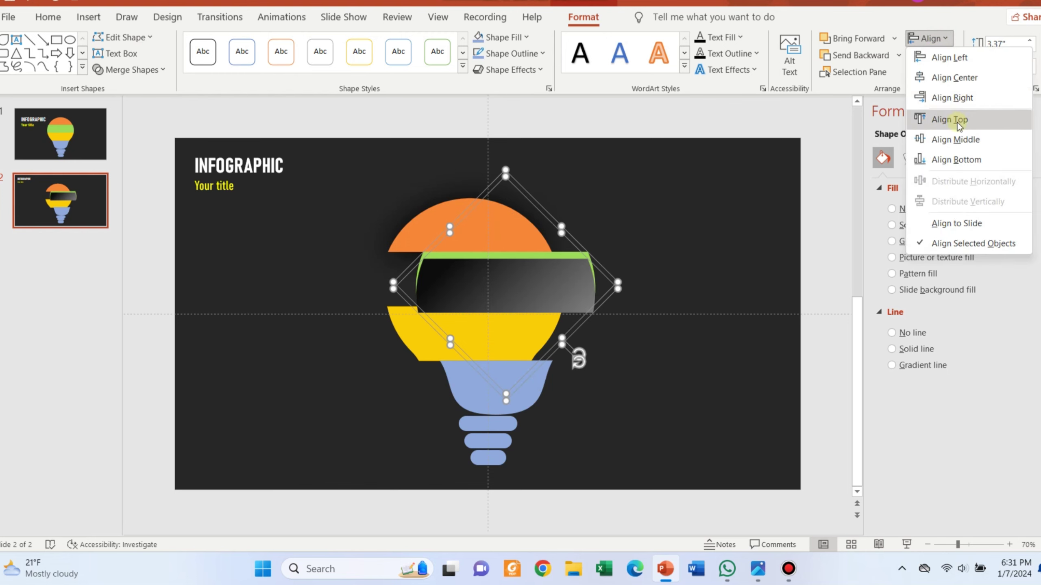
pyautogui.click(942, 118)
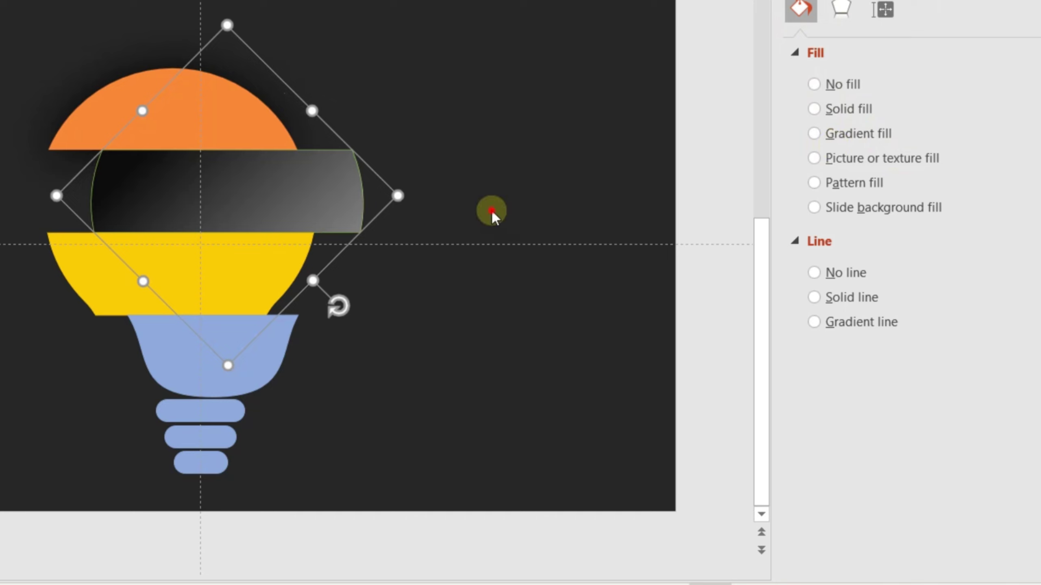
pyautogui.click(680, 293)
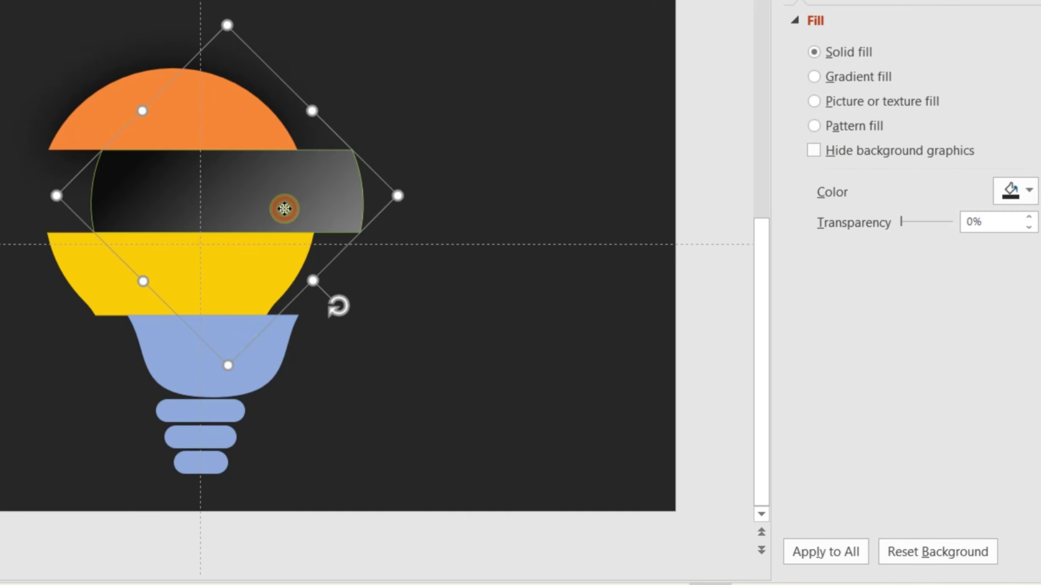
# Step: Set the dark gradient stop's transparency to 22% so the green shows through
pyautogui.click(542, 290)
pyautogui.moveTo(918, 488)
pyautogui.mouseDown()
pyautogui.moveTo(938, 493)
pyautogui.moveTo(912, 503)
pyautogui.moveTo(959, 492)
pyautogui.moveTo(920, 488)
pyautogui.moveTo(937, 500)
pyautogui.mouseUp()
pyautogui.click(835, 392)
pyautogui.click(941, 391)
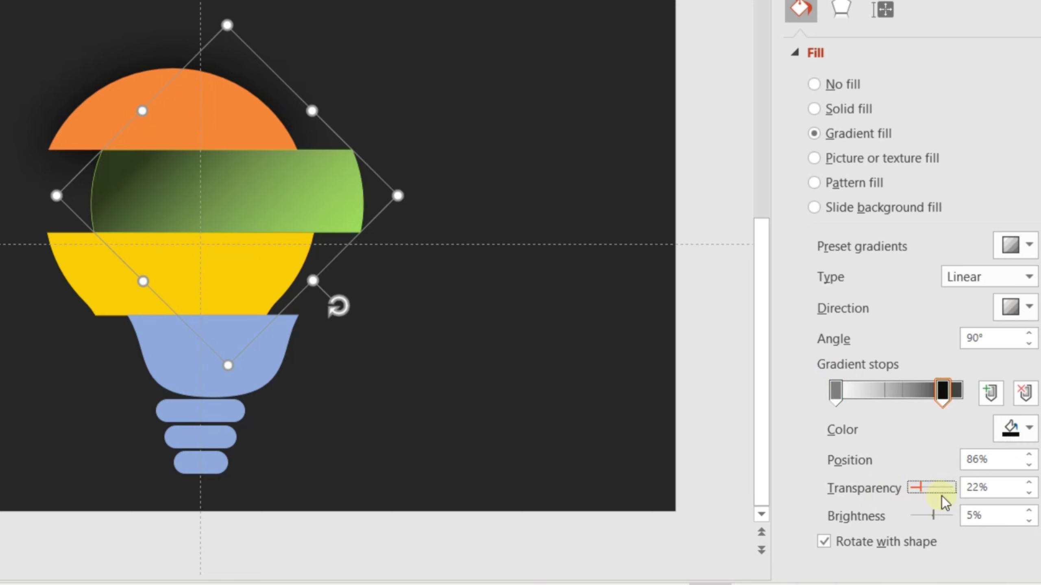
# Step: Give the overlay a green outline and nudge it slightly left
pyautogui.scroll(-3, 1038, 488)
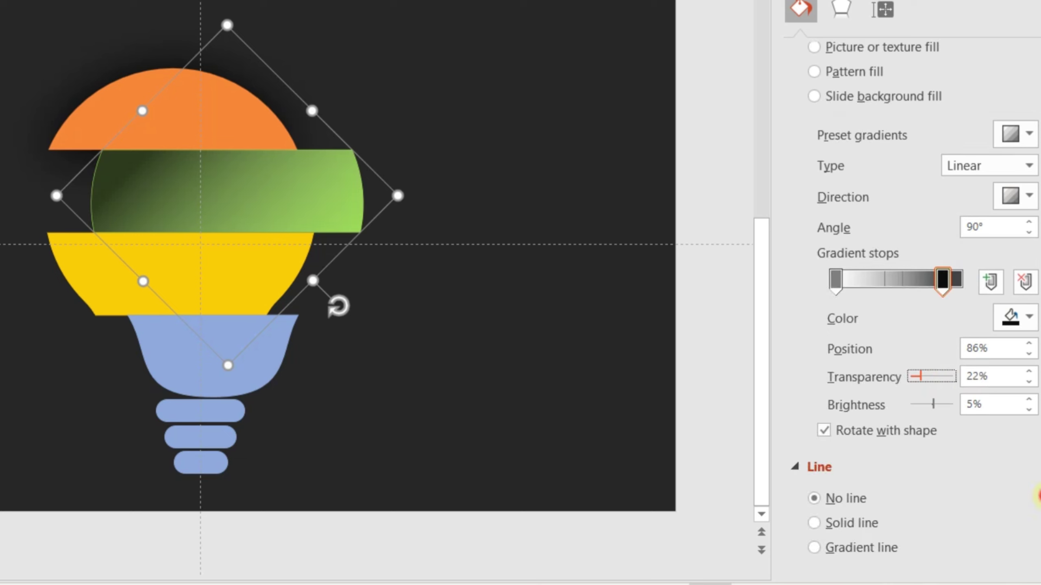
pyautogui.click(850, 525)
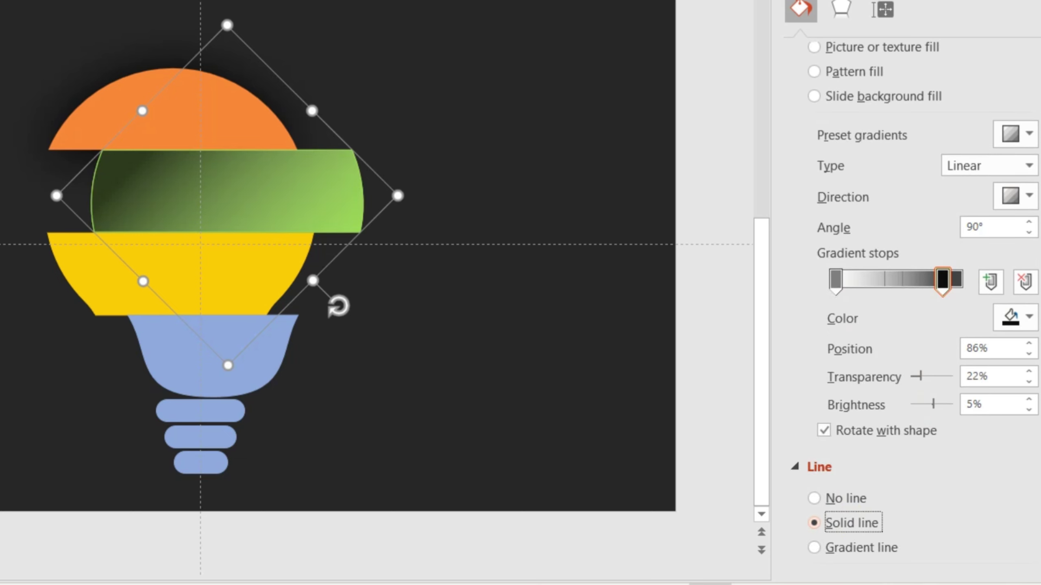
pyautogui.click(260, 2)
pyautogui.click(233, 110)
pyautogui.click(305, 177)
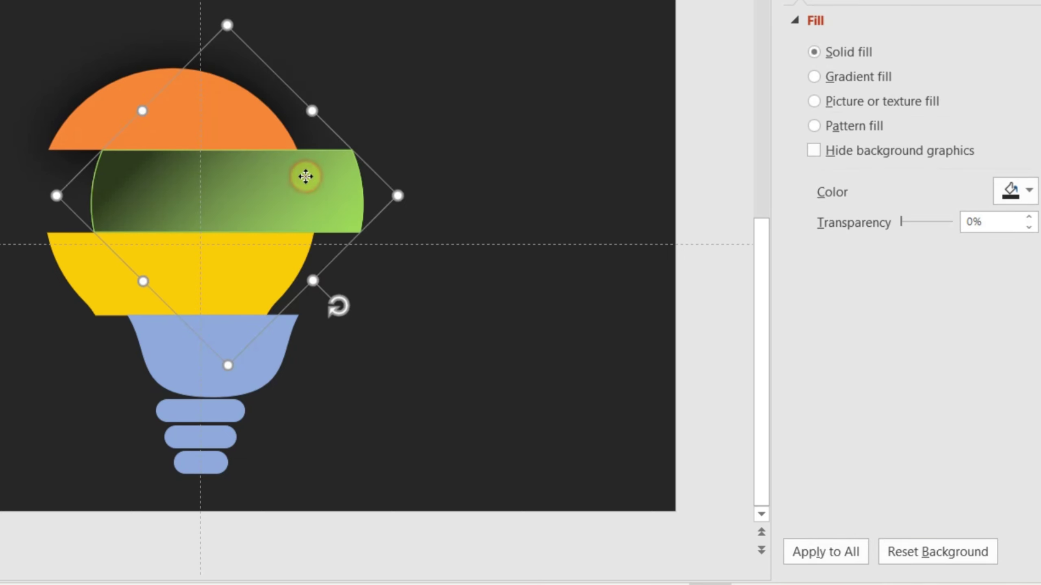
pyautogui.moveTo(307, 179); pyautogui.dragTo(304, 177)
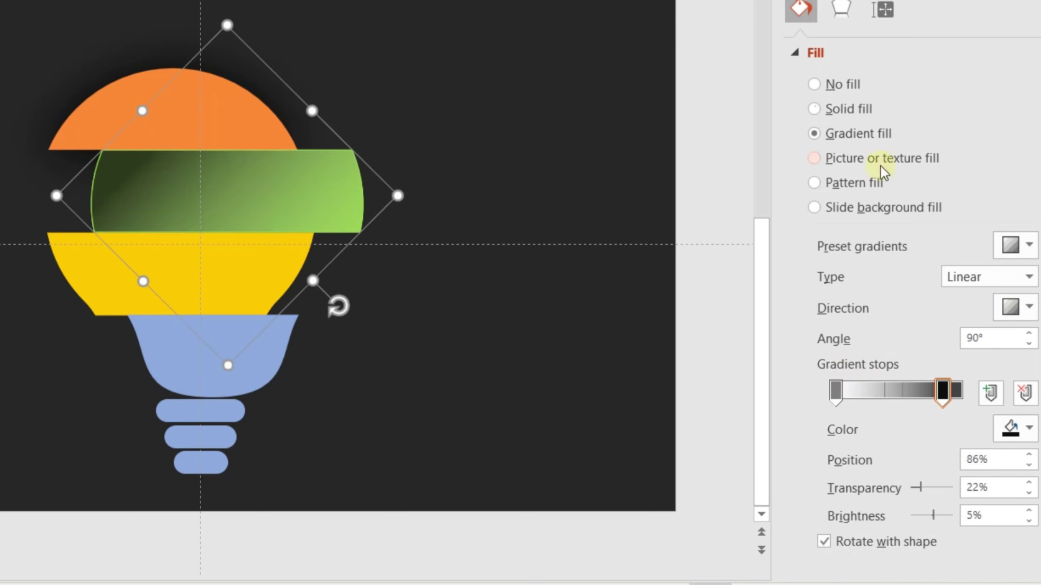
# Step: Change the overlay outline to grey and make it 100% transparent
pyautogui.click(1039, 427)
pyautogui.click(1020, 195)
pyautogui.click(924, 248)
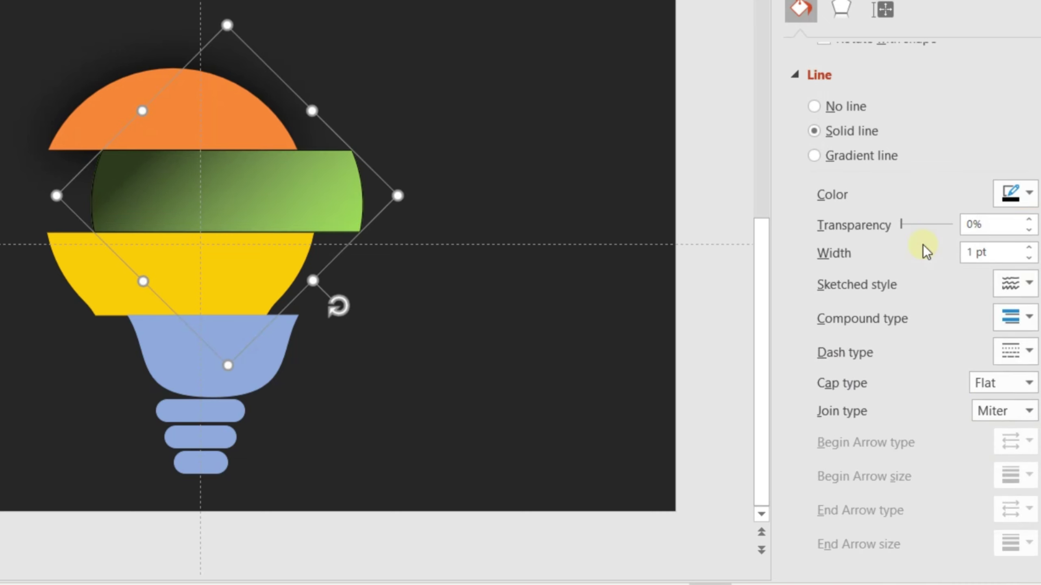
pyautogui.click(1012, 201)
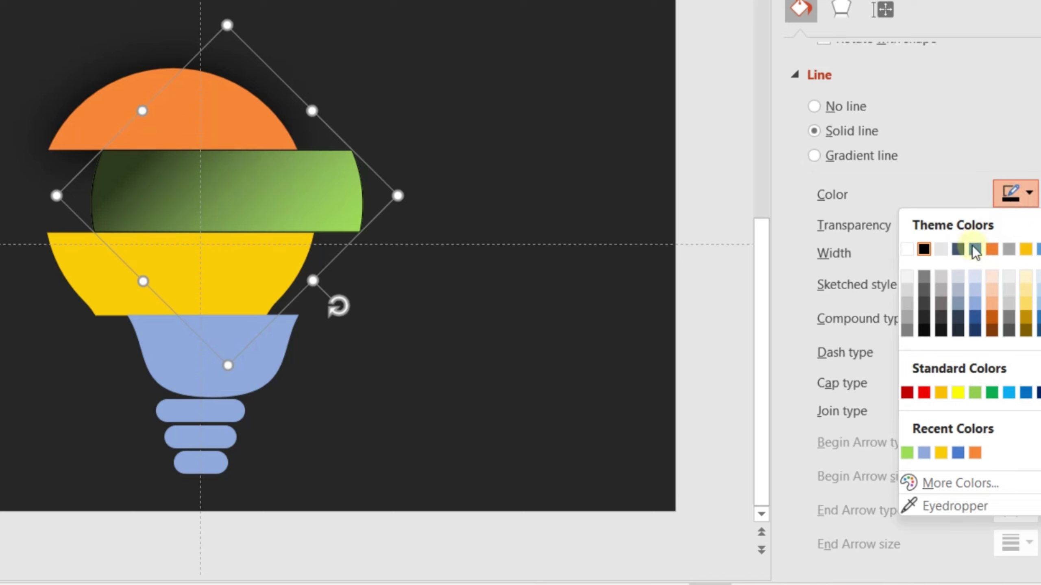
pyautogui.click(925, 275)
pyautogui.moveTo(907, 227); pyautogui.dragTo(948, 233)
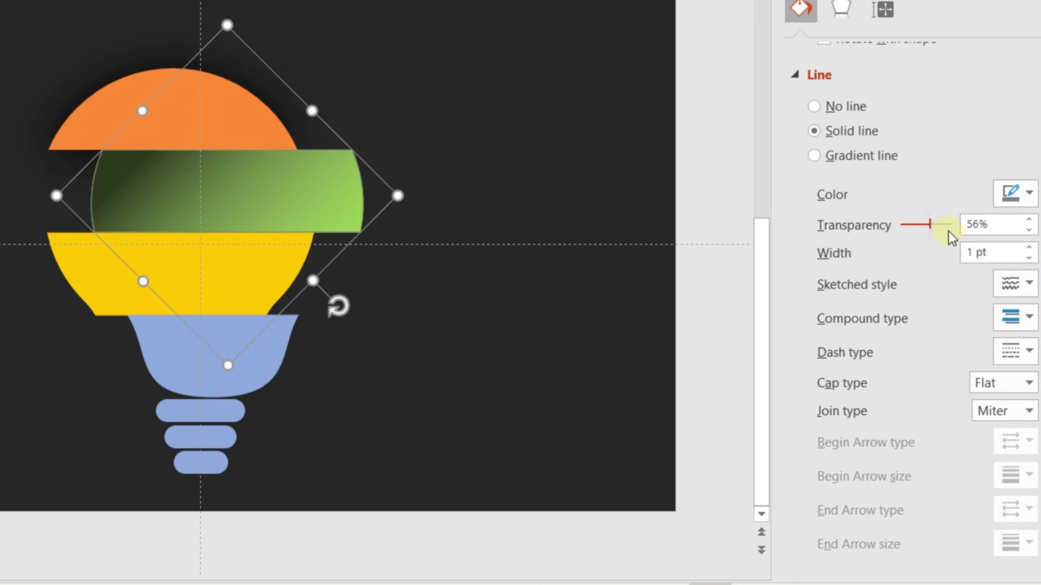
pyautogui.click(1011, 194)
pyautogui.click(617, 185)
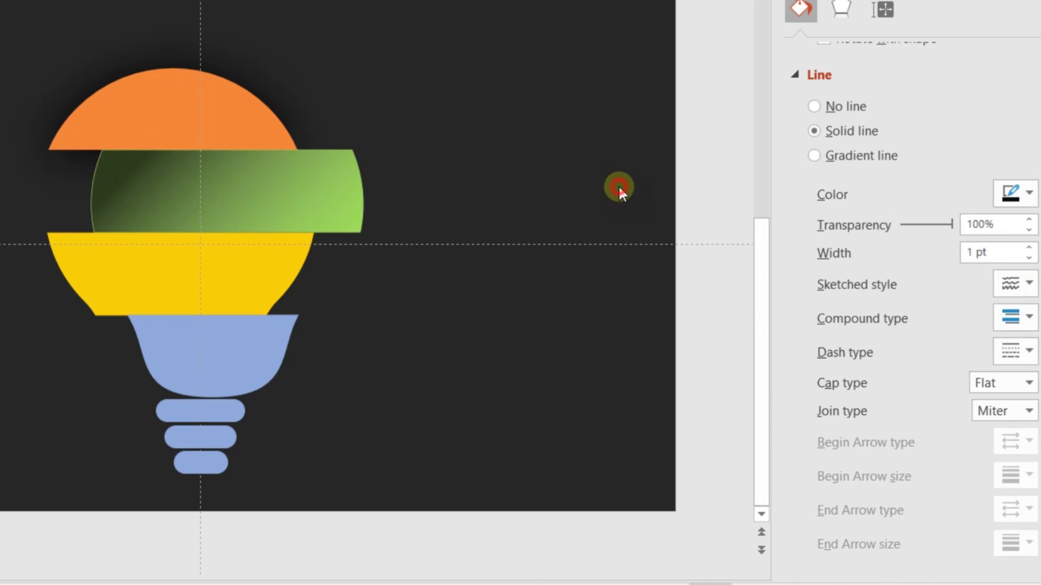
pyautogui.click(327, 178)
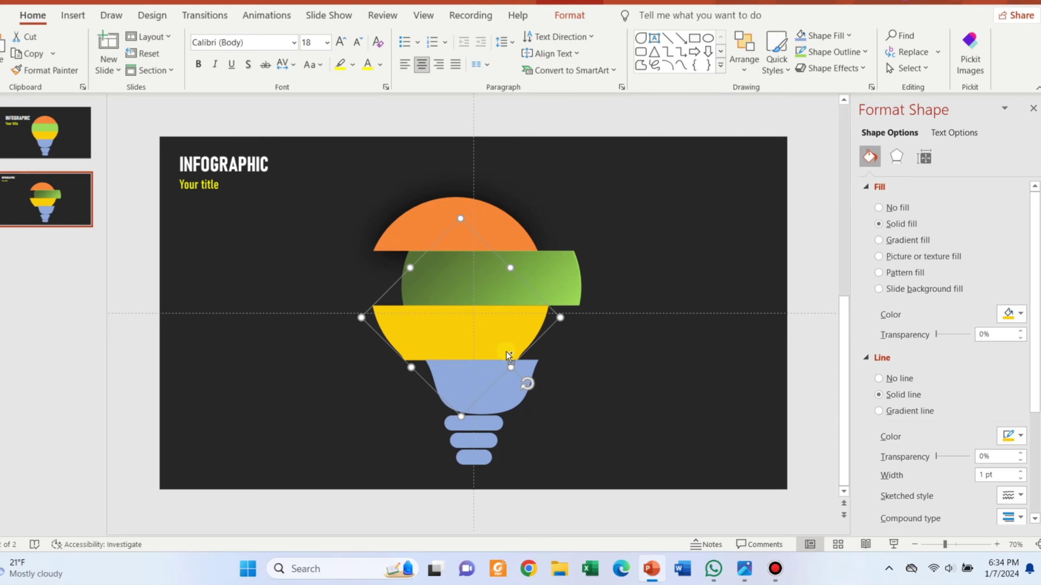
# Step: Duplicate the yellow band and give the copy a gradient fill with the extra stop removed
pyautogui.moveTo(483, 332); pyautogui.dragTo(270, 330)
pyautogui.click(915, 240)
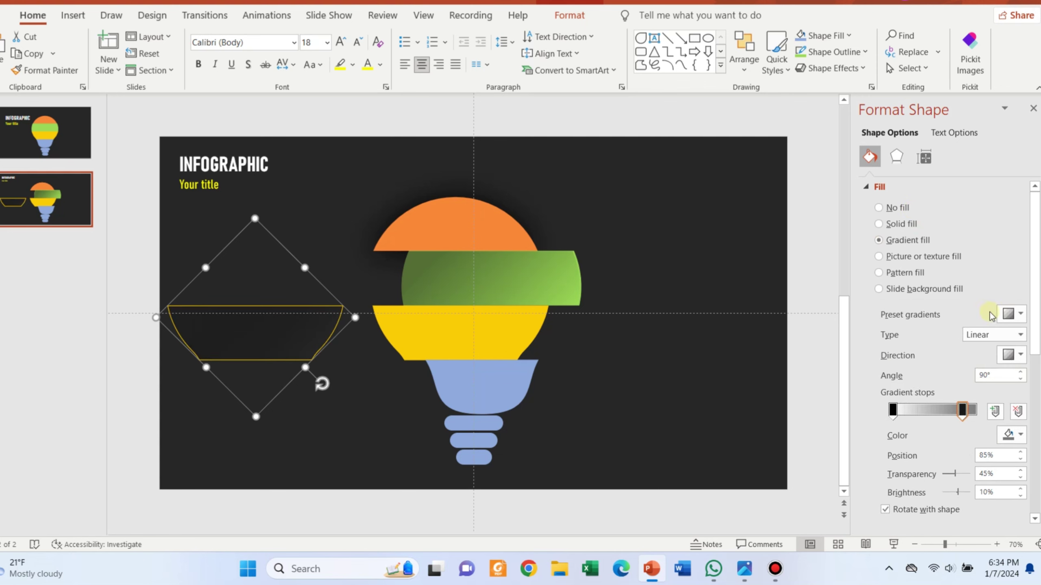
pyautogui.click(1017, 353)
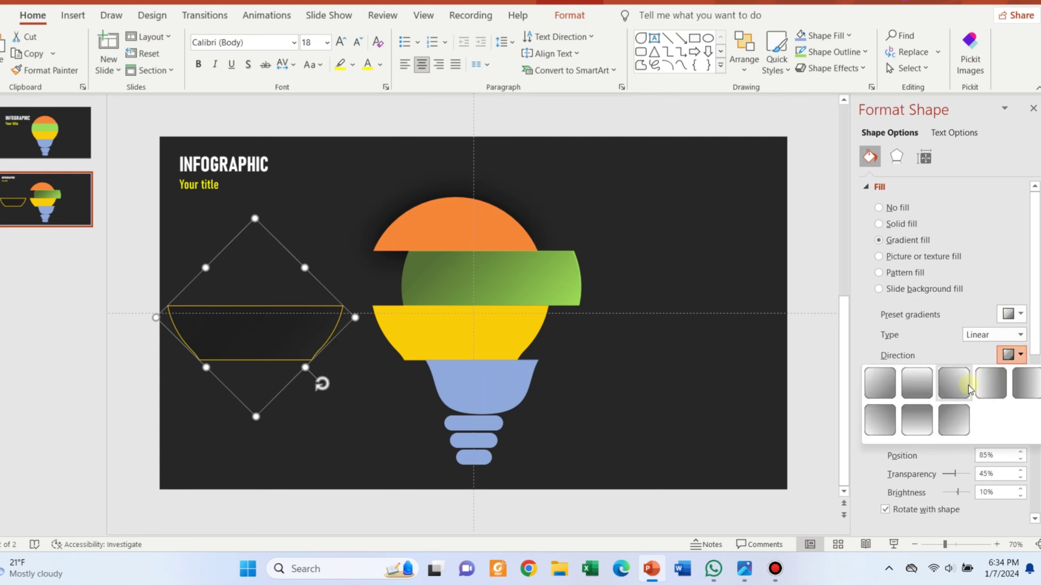
pyautogui.click(917, 387)
pyautogui.click(893, 411)
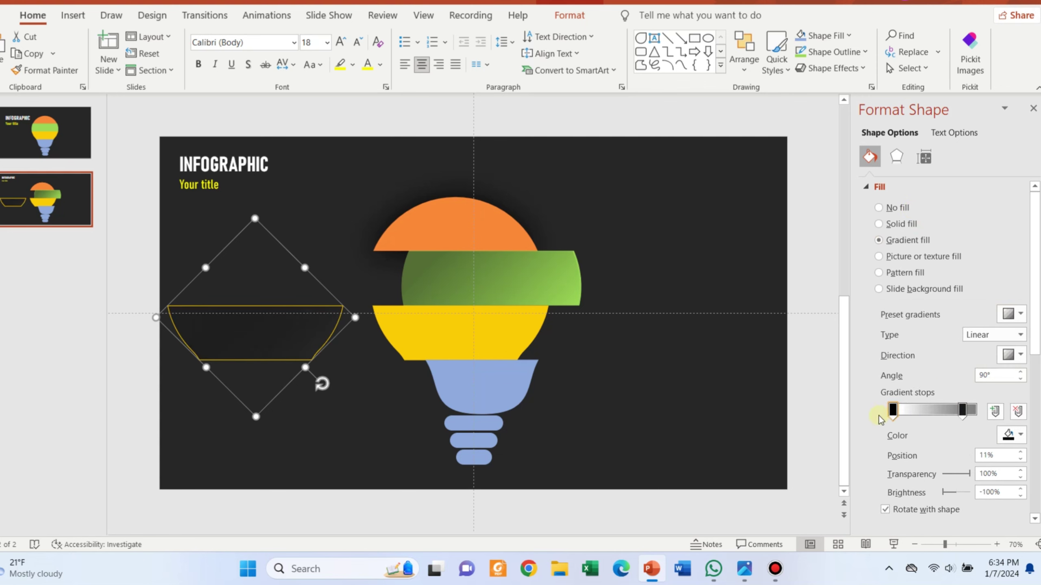
pyautogui.moveTo(954, 411)
pyautogui.mouseDown()
pyautogui.moveTo(846, 419)
pyautogui.moveTo(887, 419)
pyautogui.mouseUp()
# Step: Remove the yellow overlay copy's outline and check the shaded bulb
pyautogui.scroll(-5, 942, 369)
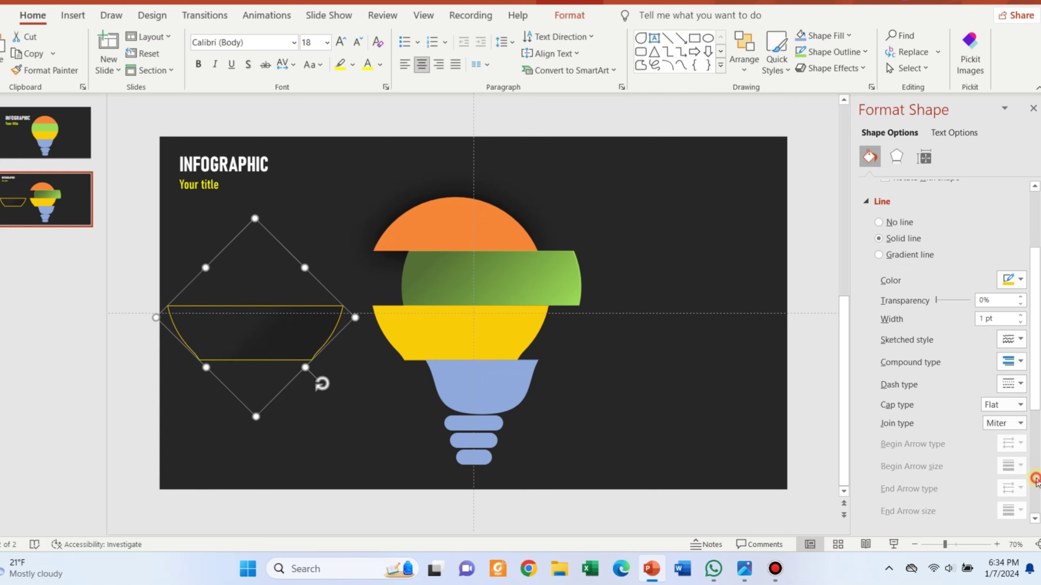
pyautogui.click(896, 221)
pyautogui.click(311, 350)
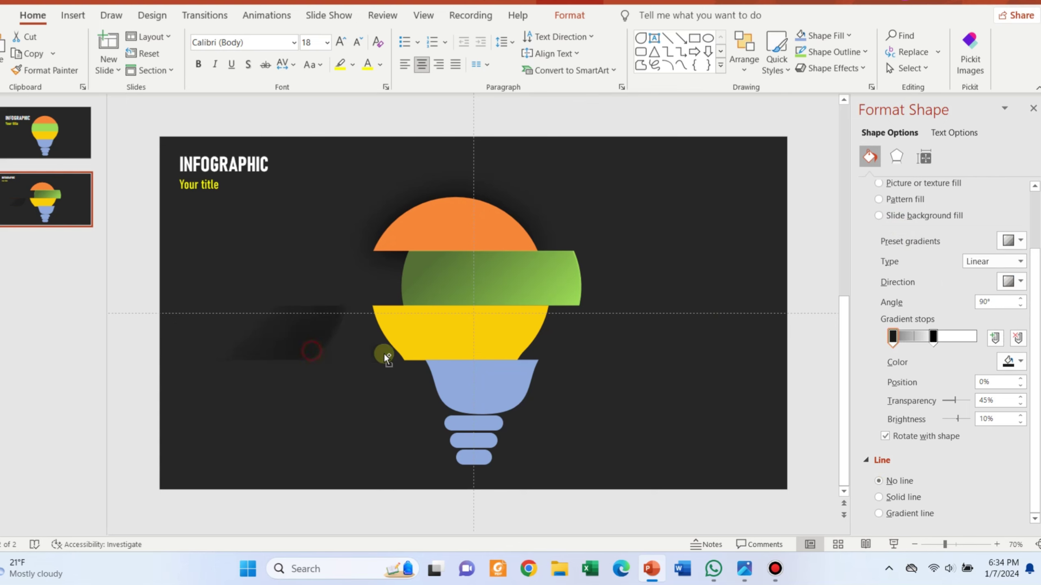
pyautogui.click(304, 333)
pyautogui.click(304, 332)
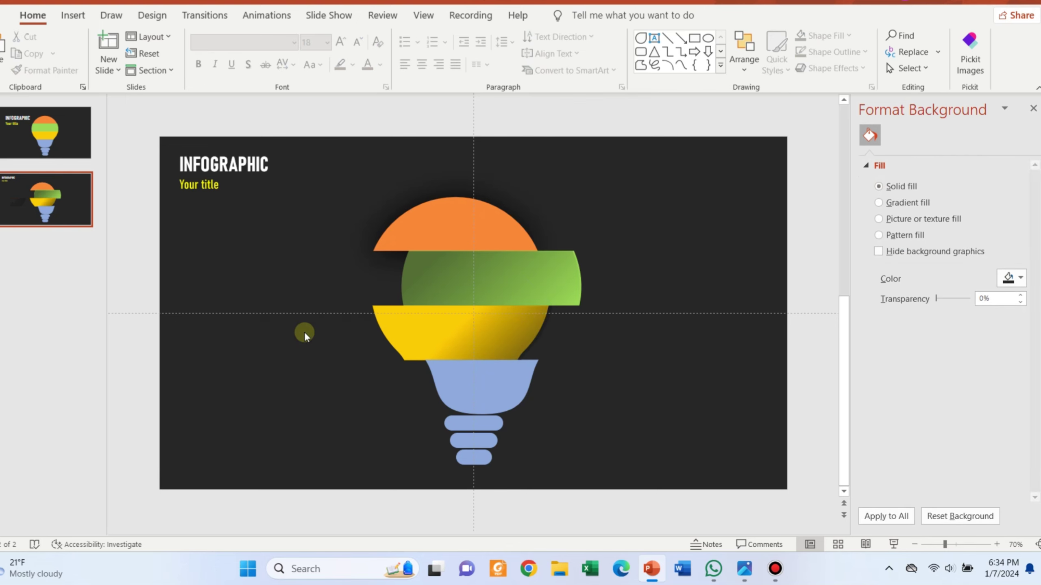
# Step: Duplicate the blue bulb base and give the copy a diagonal 45° gradient fill
pyautogui.click(462, 211)
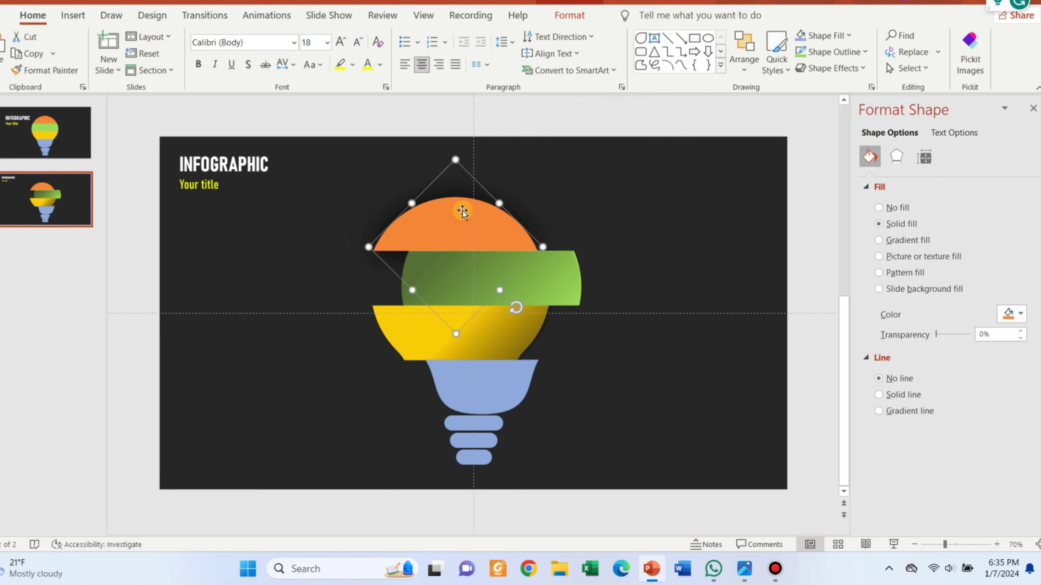
pyautogui.click(508, 399)
pyautogui.moveTo(507, 399); pyautogui.dragTo(650, 399)
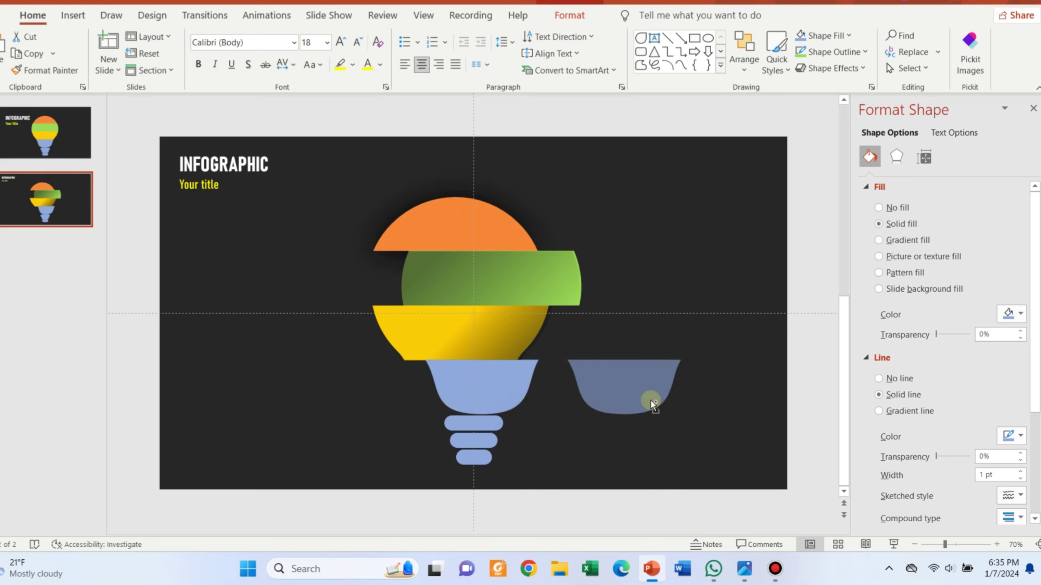
pyautogui.click(922, 241)
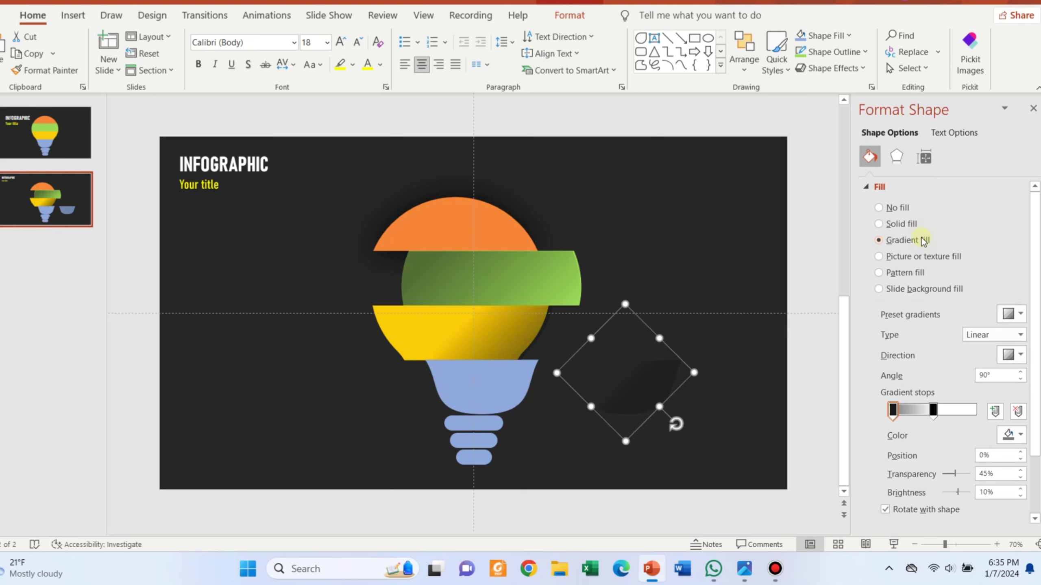
pyautogui.click(1009, 355)
pyautogui.click(918, 390)
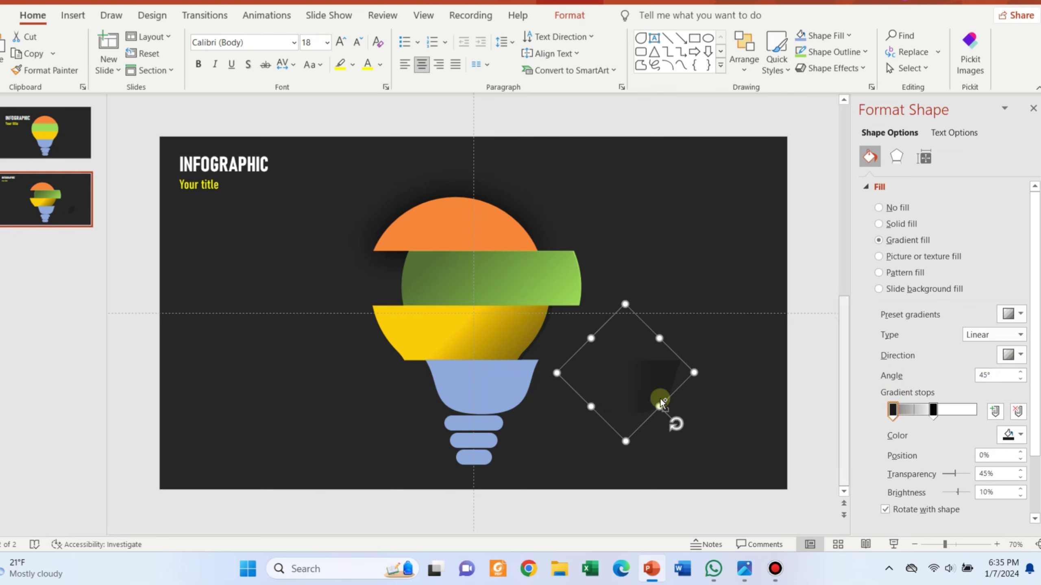
# Step: Move the gradient copy over the bulb base, shift a stop to 100%, and fine-tune its position
pyautogui.moveTo(660, 399); pyautogui.dragTo(495, 384)
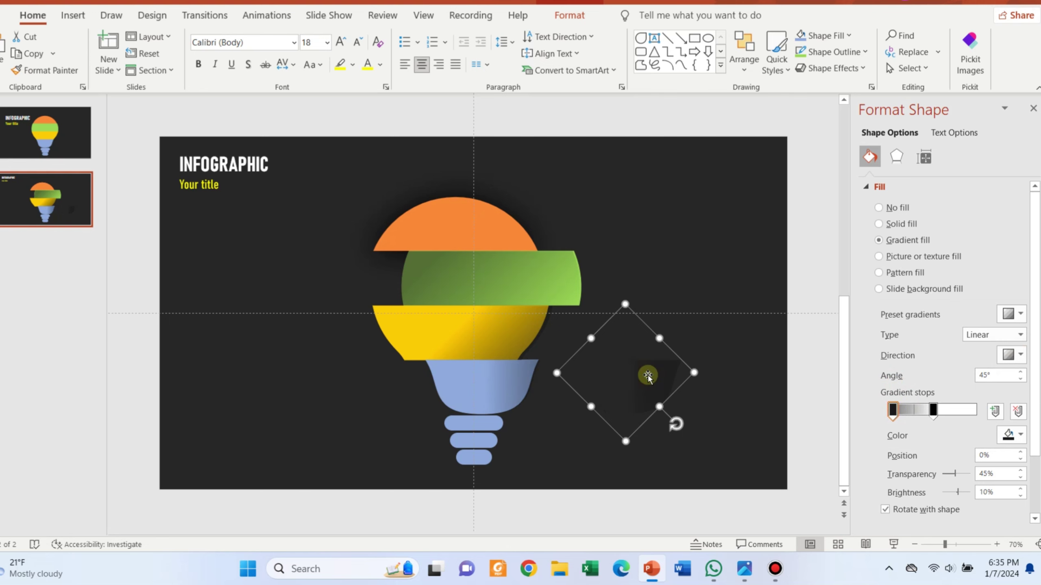
pyautogui.click(932, 410)
pyautogui.moveTo(932, 411)
pyautogui.mouseDown()
pyautogui.moveTo(989, 418)
pyautogui.moveTo(895, 410)
pyautogui.mouseUp()
pyautogui.moveTo(528, 418); pyautogui.dragTo(514, 390)
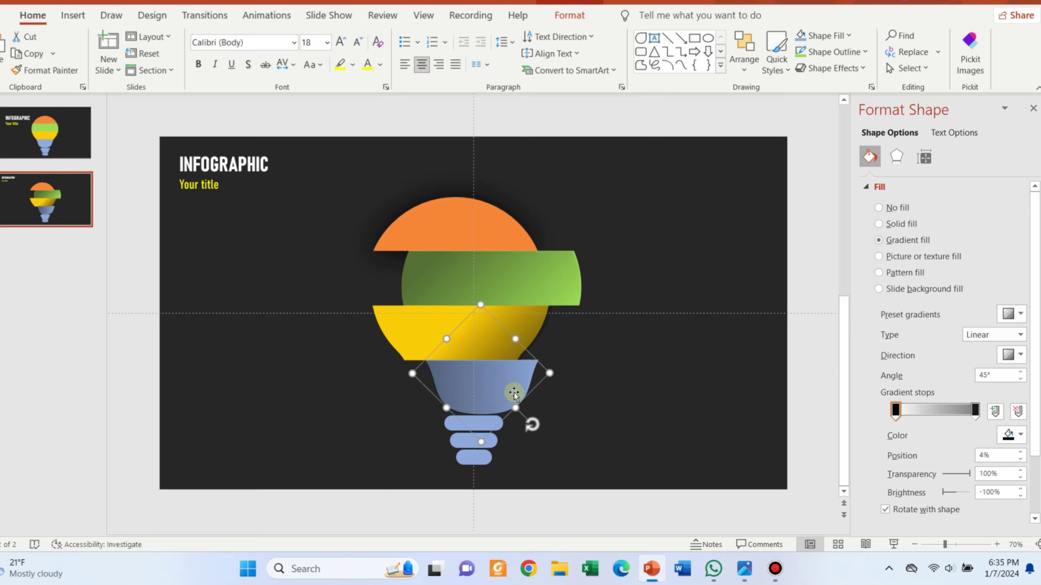
pyautogui.moveTo(535, 424); pyautogui.dragTo(511, 392)
pyautogui.click(732, 450)
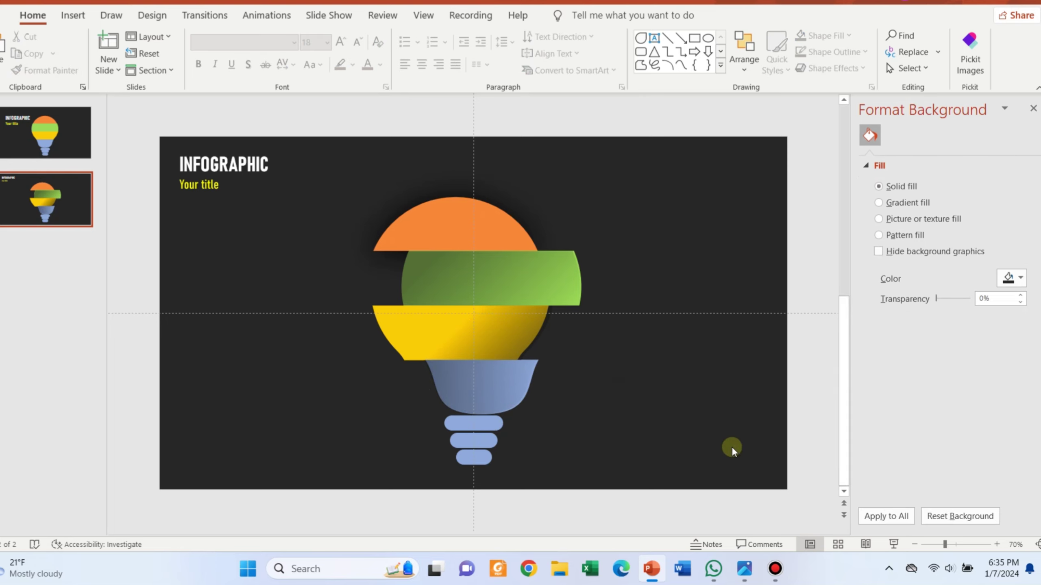
# Step: Preview the slide in Slide Show, then reselect the green band
pyautogui.click(900, 549)
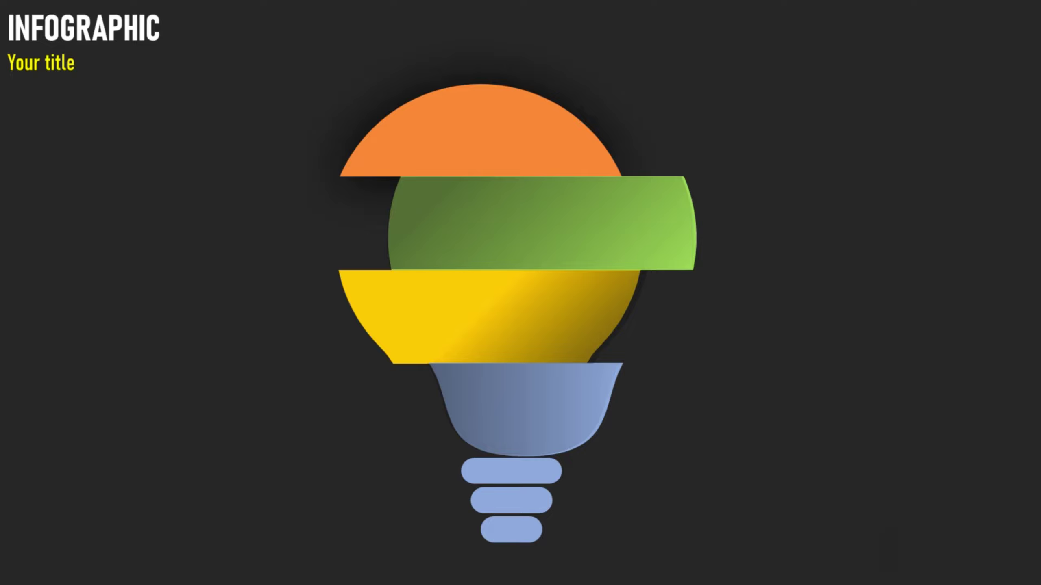
pyautogui.press('Escape')
pyautogui.click(544, 279)
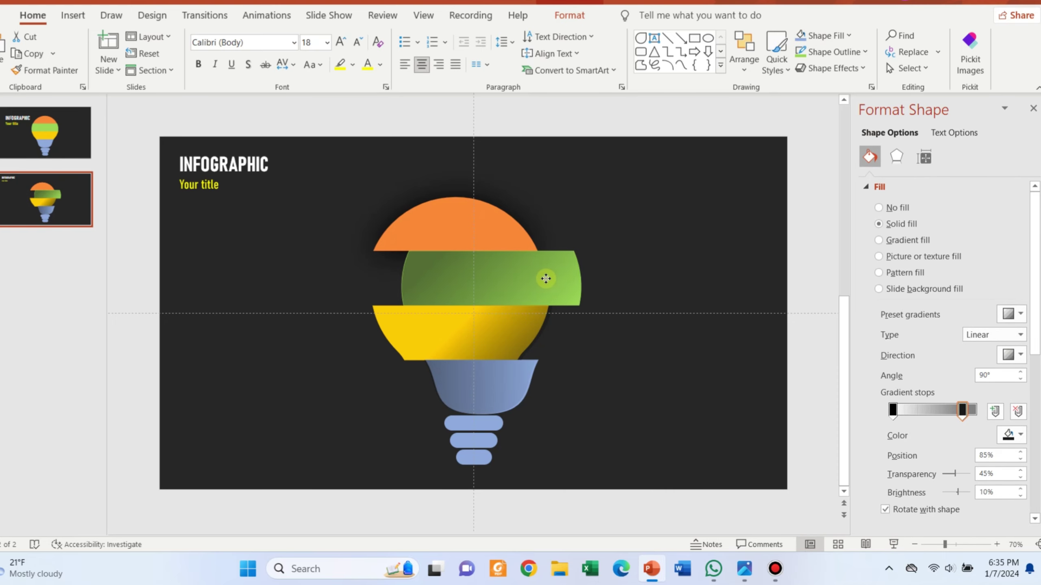
pyautogui.click(646, 323)
pyautogui.click(496, 288)
# Step: Remove the rotated square's outline and align it centre and middle with its partner square
pyautogui.click(577, 261)
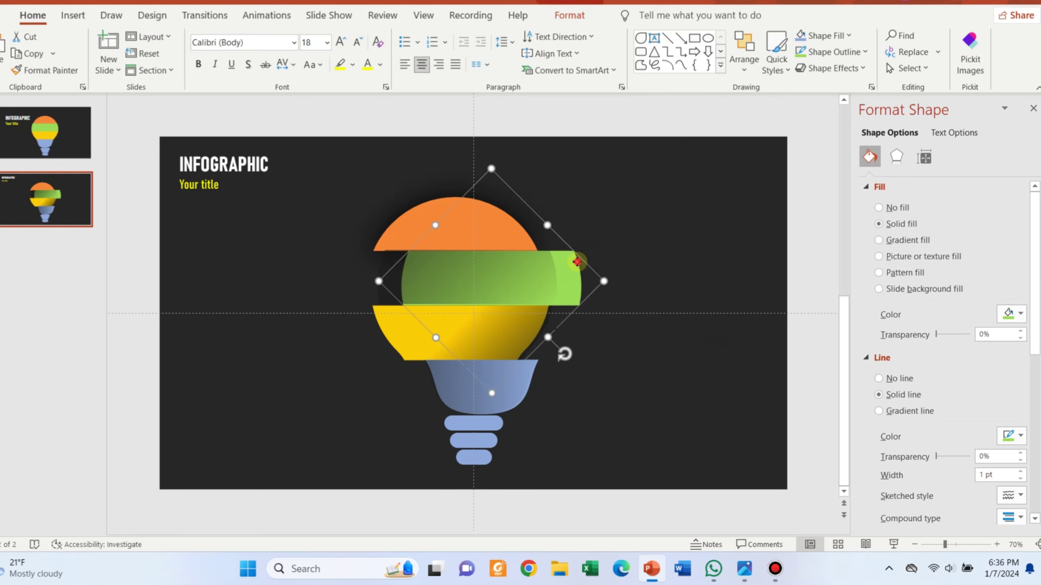
pyautogui.click(820, 61)
pyautogui.click(818, 242)
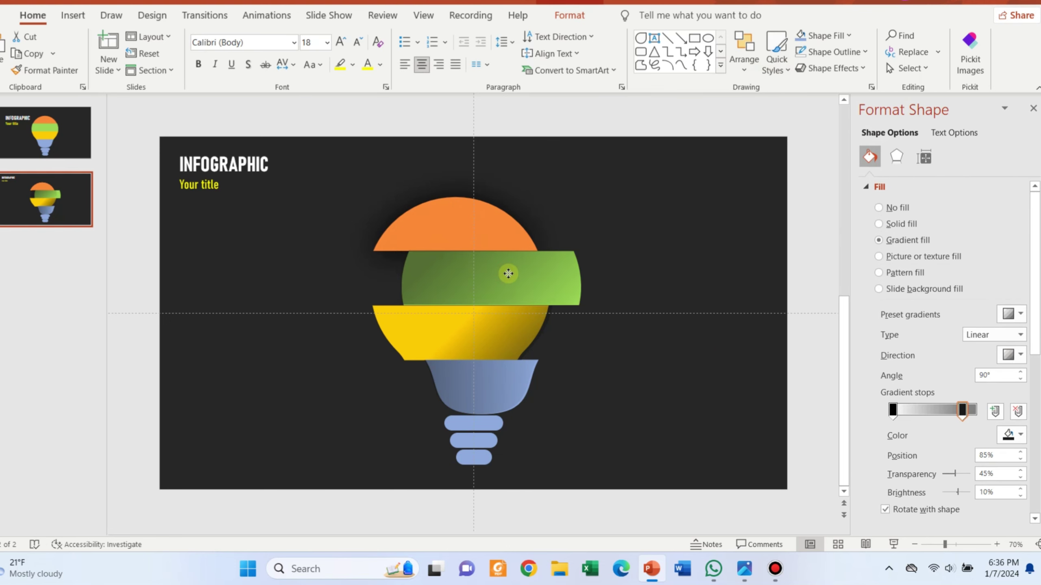
pyautogui.click(508, 273)
pyautogui.keyDown('shift'); pyautogui.click(571, 260); pyautogui.keyUp('shift')
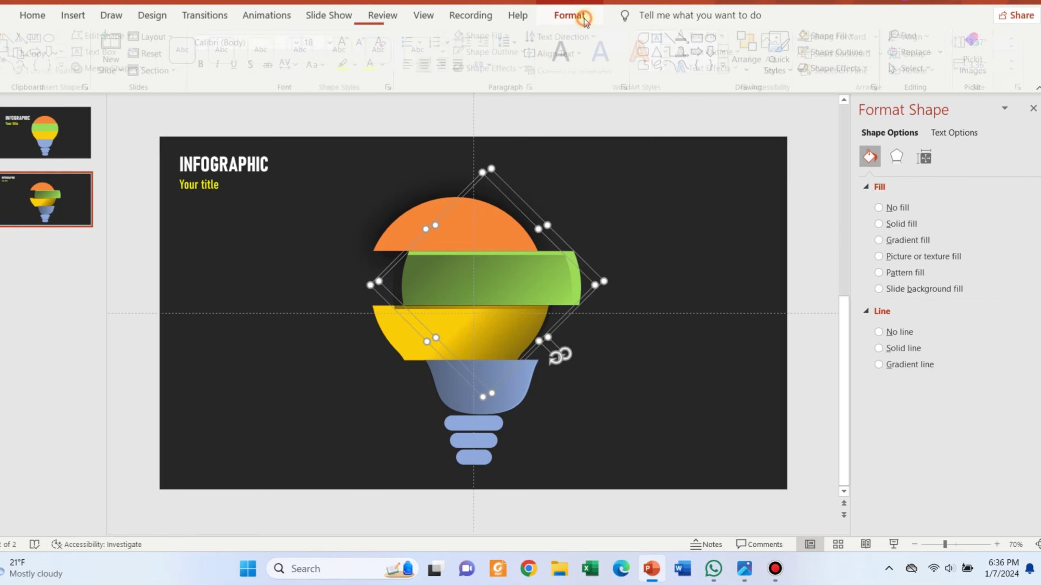
pyautogui.click(570, 15)
pyautogui.click(916, 37)
pyautogui.click(939, 96)
pyautogui.click(916, 37)
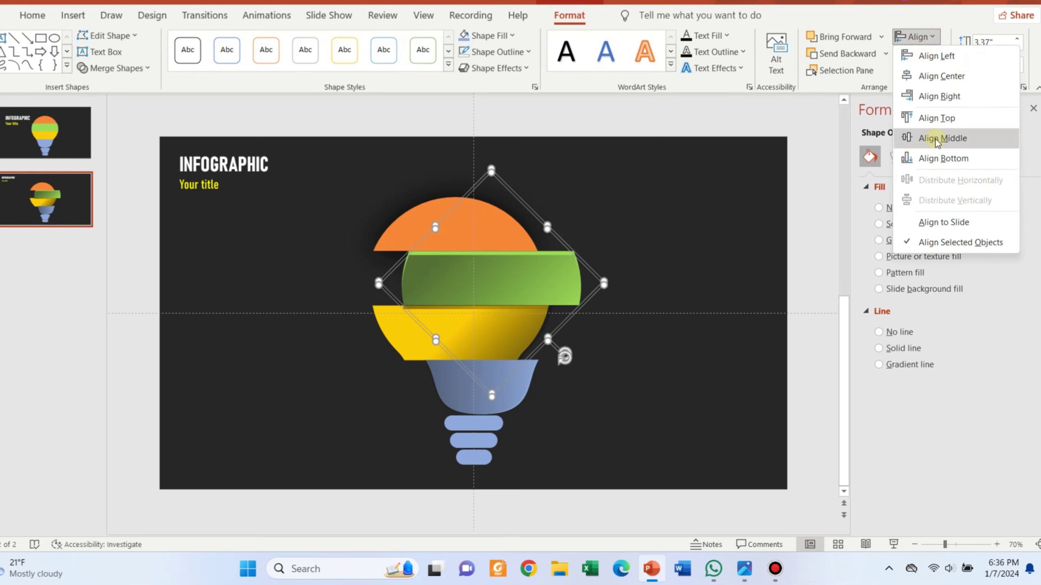
pyautogui.click(943, 139)
# Step: Set No Outline on the smaller and larger rotated squares, then align them centre and middle
pyautogui.click(382, 243)
pyautogui.click(497, 52)
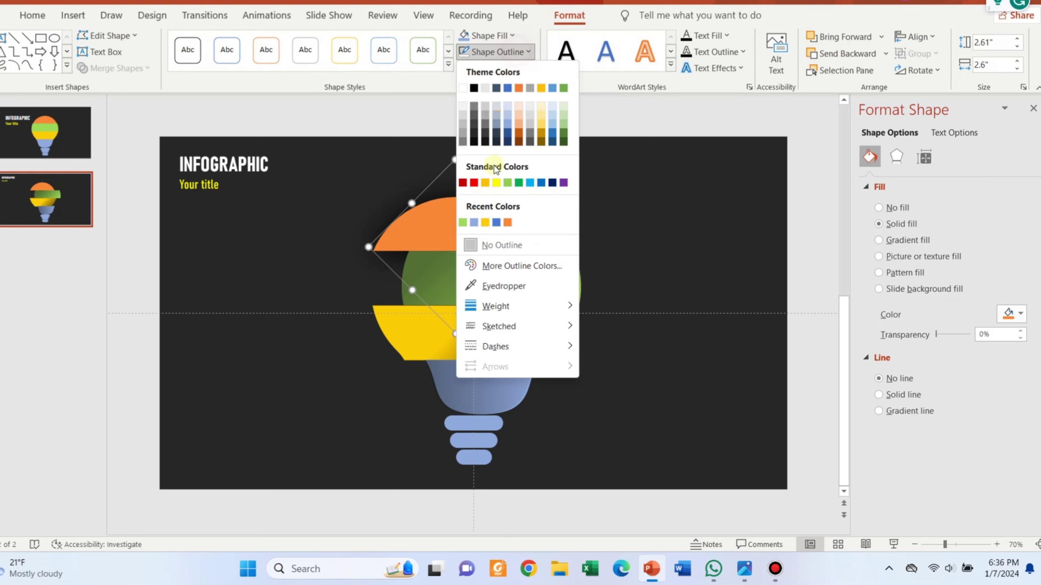
pyautogui.click(487, 242)
pyautogui.click(432, 349)
pyautogui.click(423, 348)
pyautogui.click(430, 348)
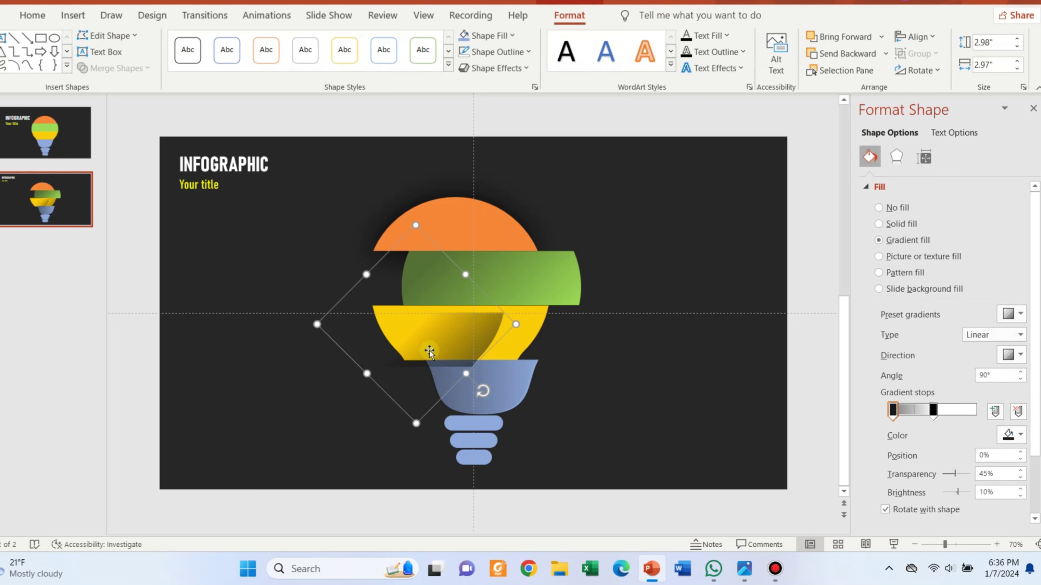
pyautogui.click(528, 52)
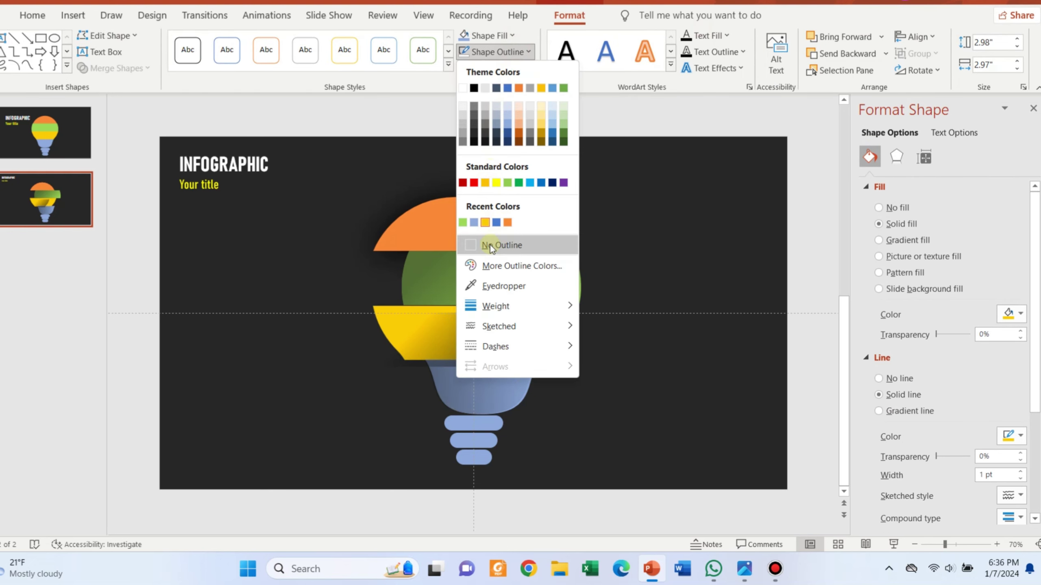
pyautogui.click(506, 242)
pyautogui.click(448, 337)
pyautogui.keyDown('shift'); pyautogui.click(490, 330); pyautogui.keyUp('shift')
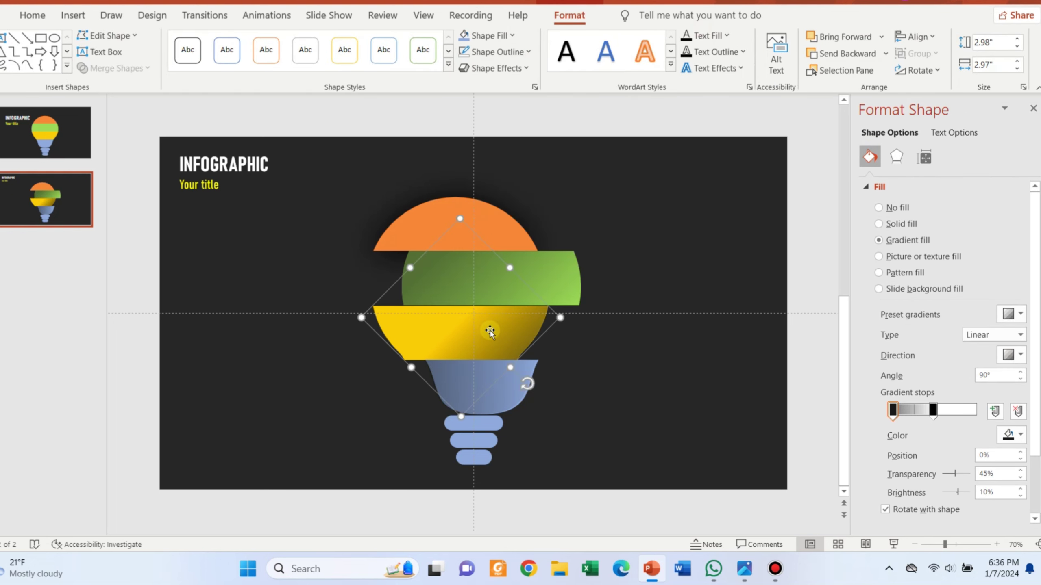
pyautogui.click(908, 37)
pyautogui.click(915, 93)
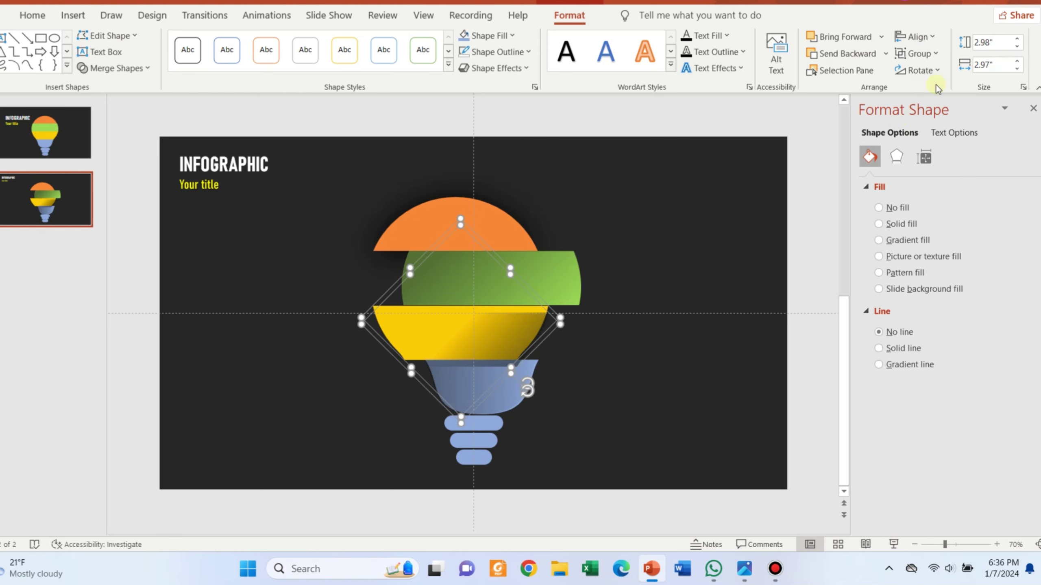
pyautogui.click(914, 37)
pyautogui.click(931, 116)
pyautogui.click(618, 349)
# Step: Remove the centre square's outline and align it with the left shadow square on both axes
pyautogui.click(510, 379)
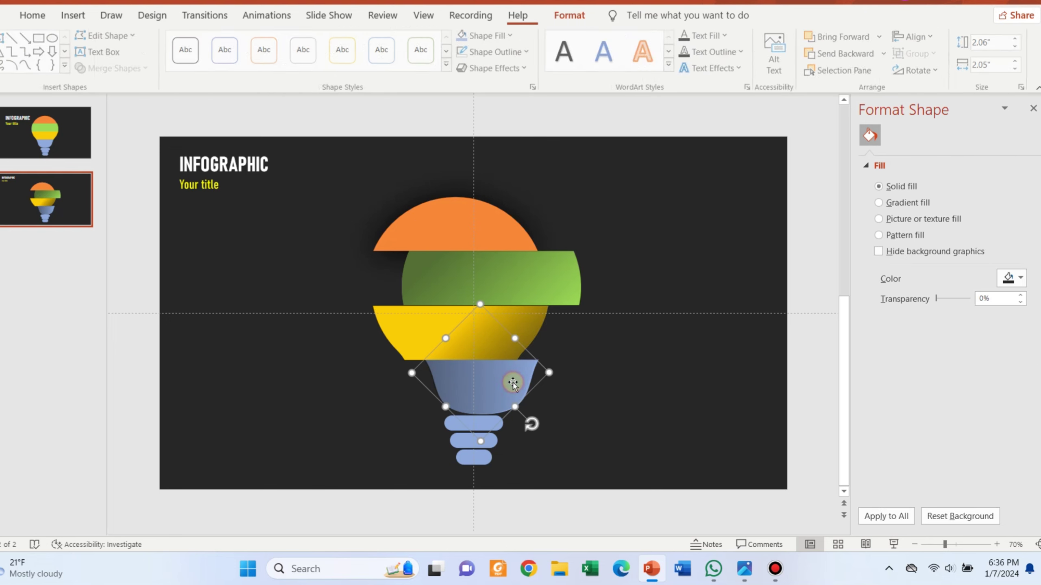
pyautogui.click(497, 51)
pyautogui.click(500, 242)
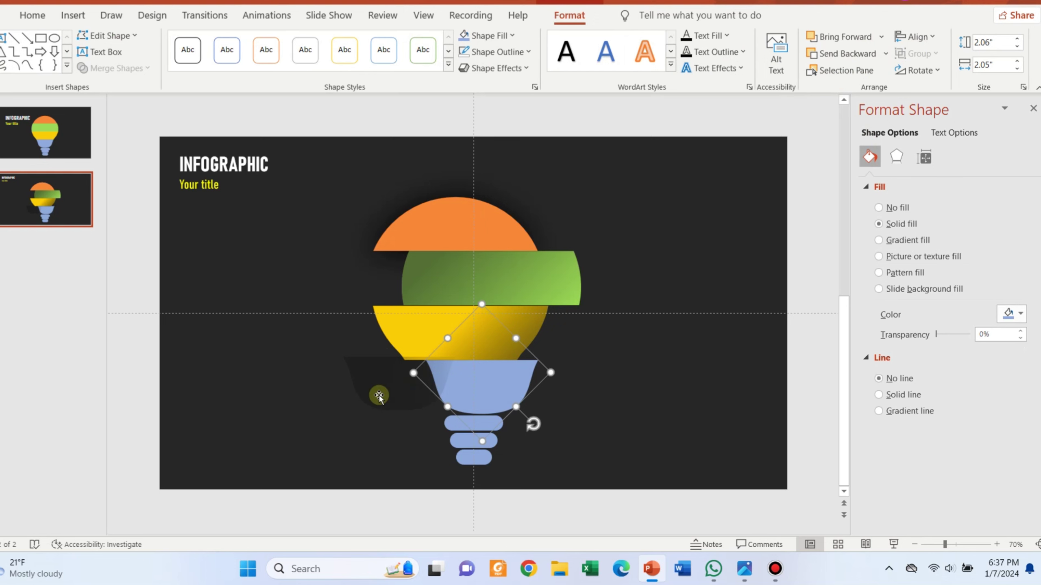
pyautogui.click(385, 400)
pyautogui.keyDown('shift'); pyautogui.click(499, 385); pyautogui.keyUp('shift')
pyautogui.click(914, 37)
pyautogui.click(914, 93)
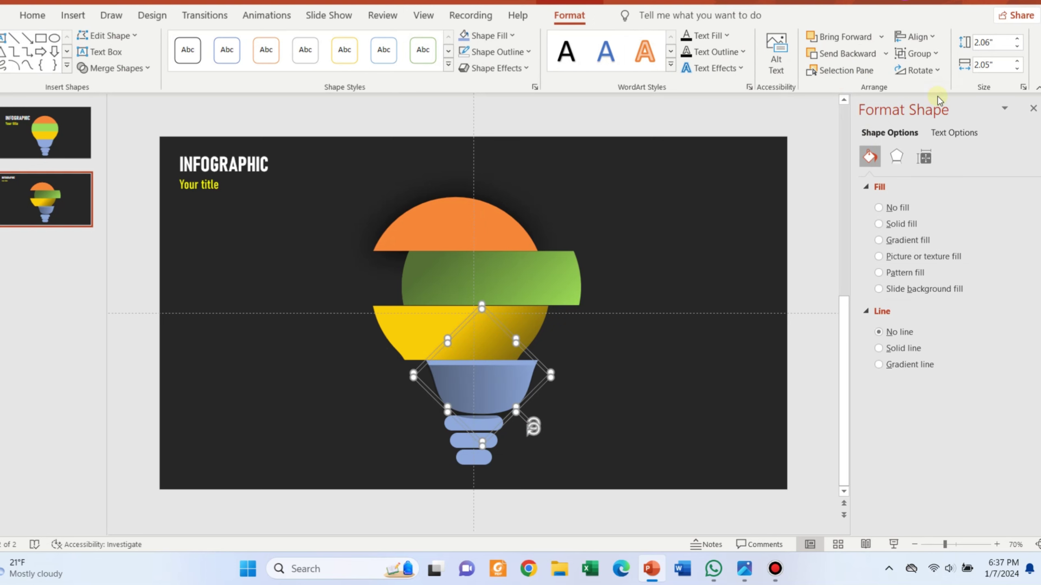
pyautogui.click(914, 37)
pyautogui.click(937, 111)
pyautogui.click(728, 332)
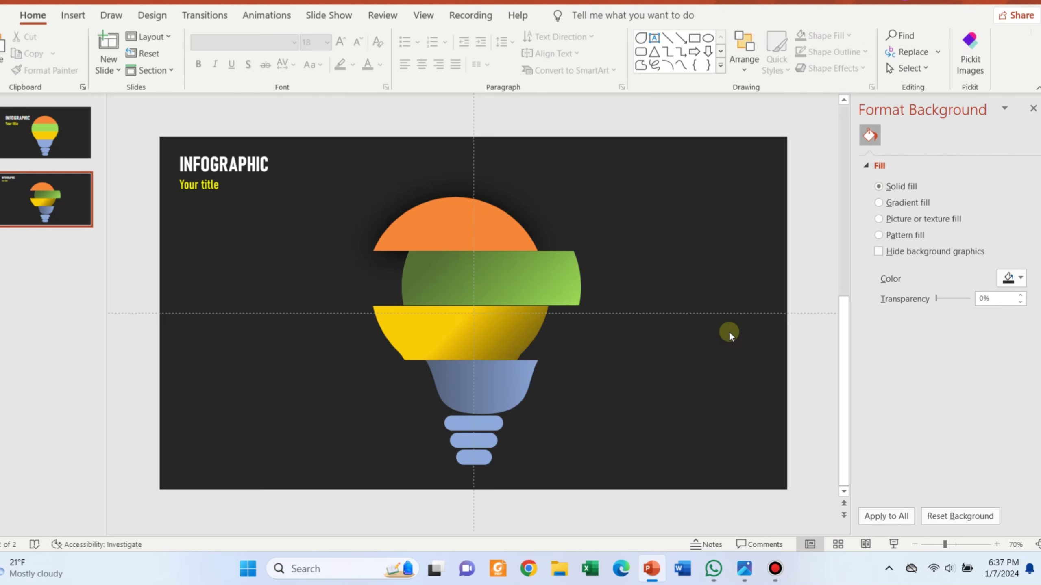
pyautogui.click(455, 233)
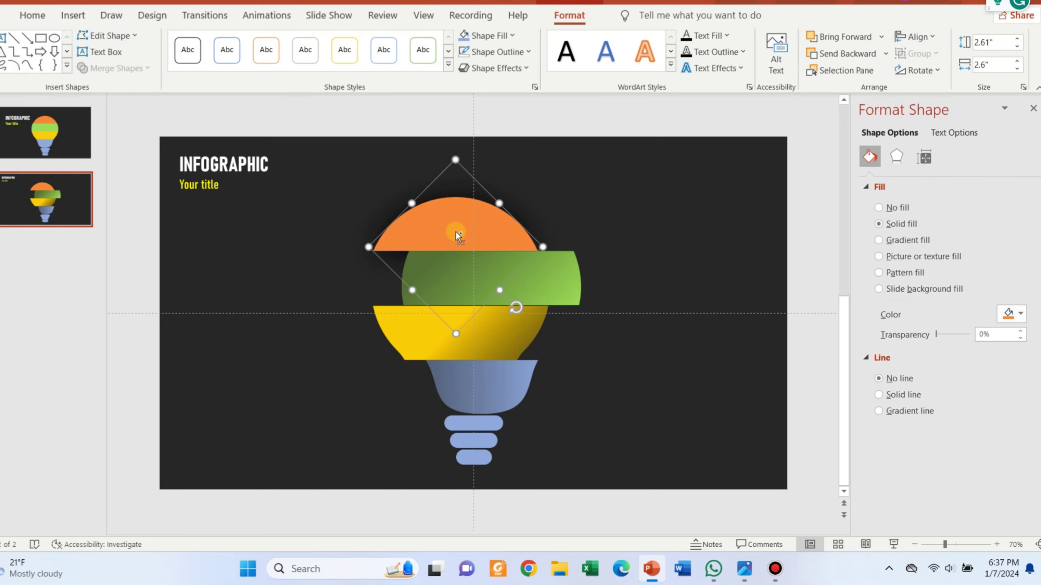
# Step: Move the orange overlay copy left, switch it to a gradient fill and adjust the stop transparency
pyautogui.moveTo(457, 236); pyautogui.dragTo(252, 223)
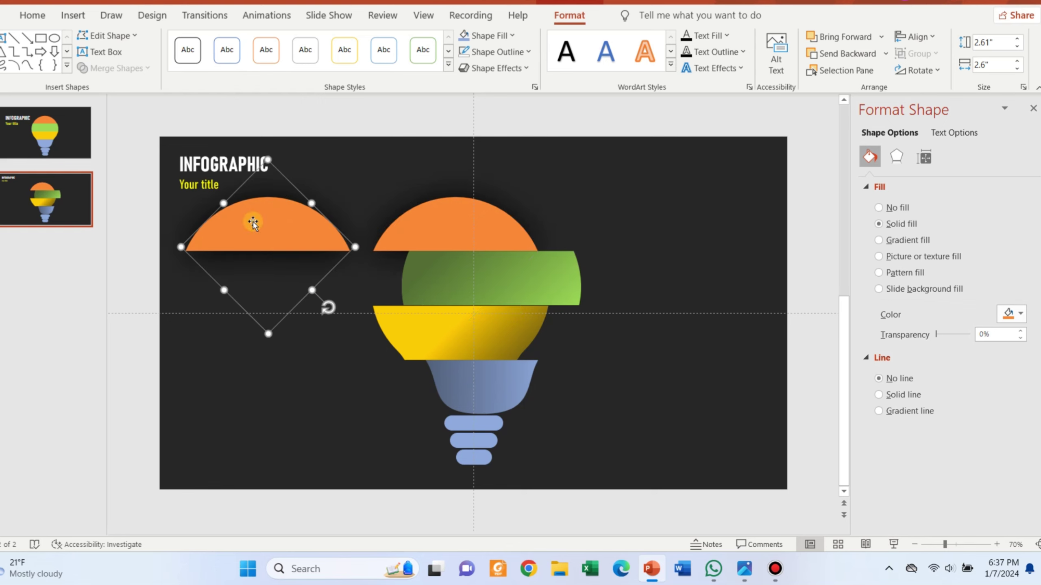
pyautogui.click(901, 240)
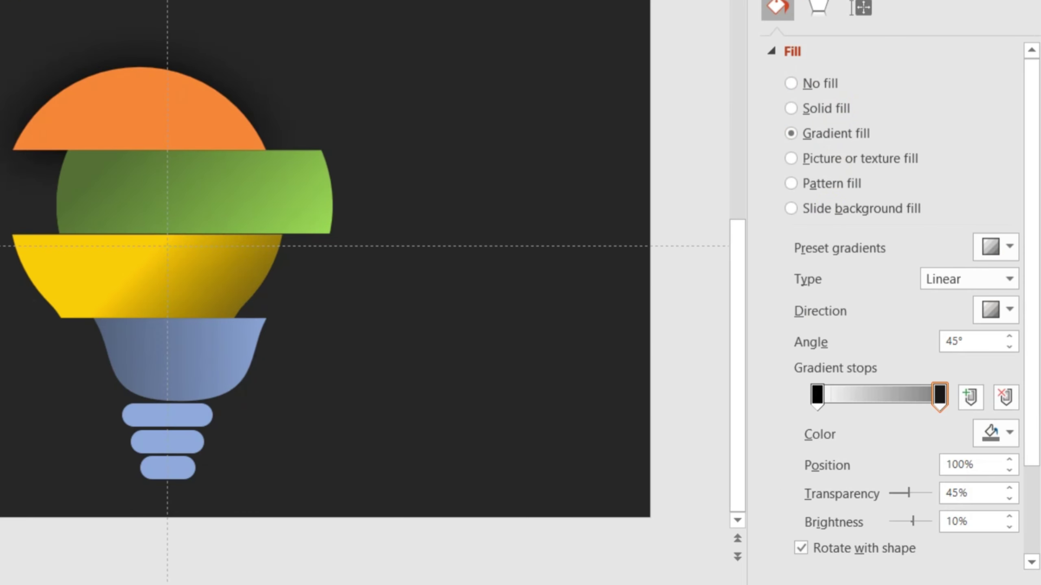
pyautogui.click(151, 129)
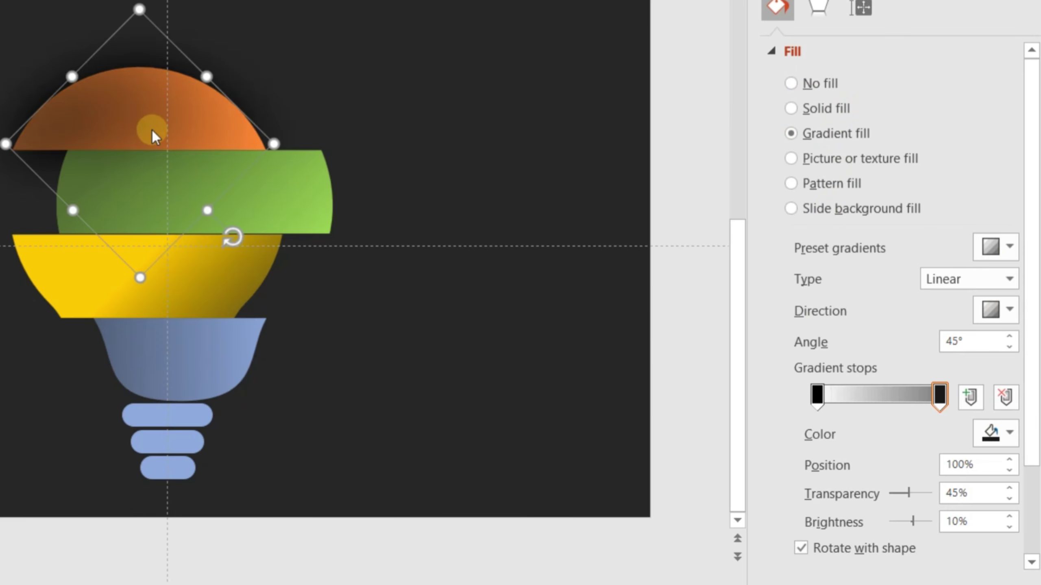
pyautogui.moveTo(908, 494)
pyautogui.mouseDown()
pyautogui.moveTo(895, 493)
pyautogui.moveTo(947, 501)
pyautogui.mouseUp()
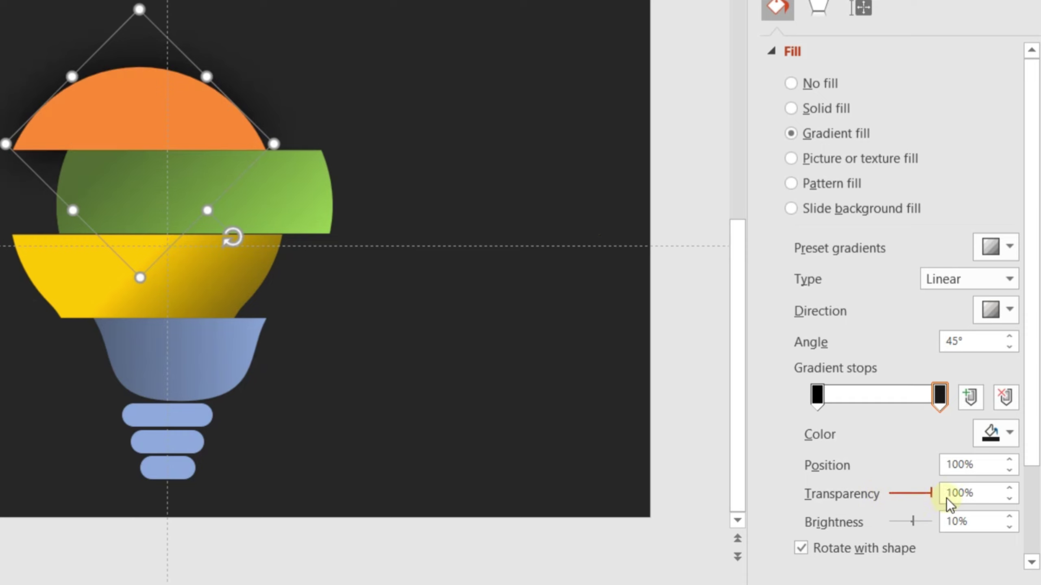
pyautogui.click(991, 312)
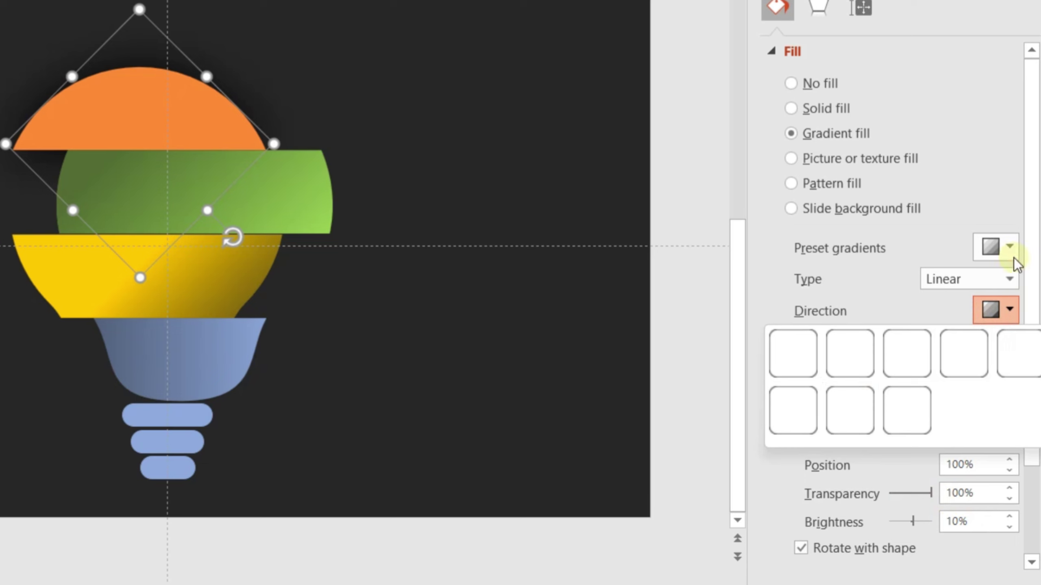
pyautogui.click(1008, 247)
pyautogui.click(936, 188)
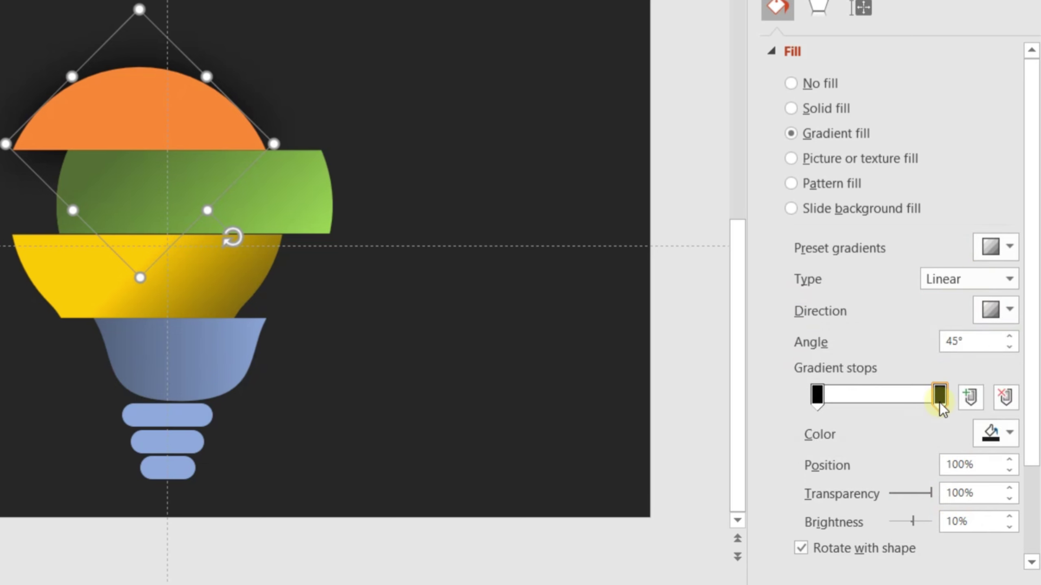
pyautogui.moveTo(942, 396)
pyautogui.mouseDown()
pyautogui.moveTo(883, 399)
pyautogui.moveTo(978, 397)
pyautogui.mouseUp()
pyautogui.moveTo(928, 493); pyautogui.dragTo(917, 493)
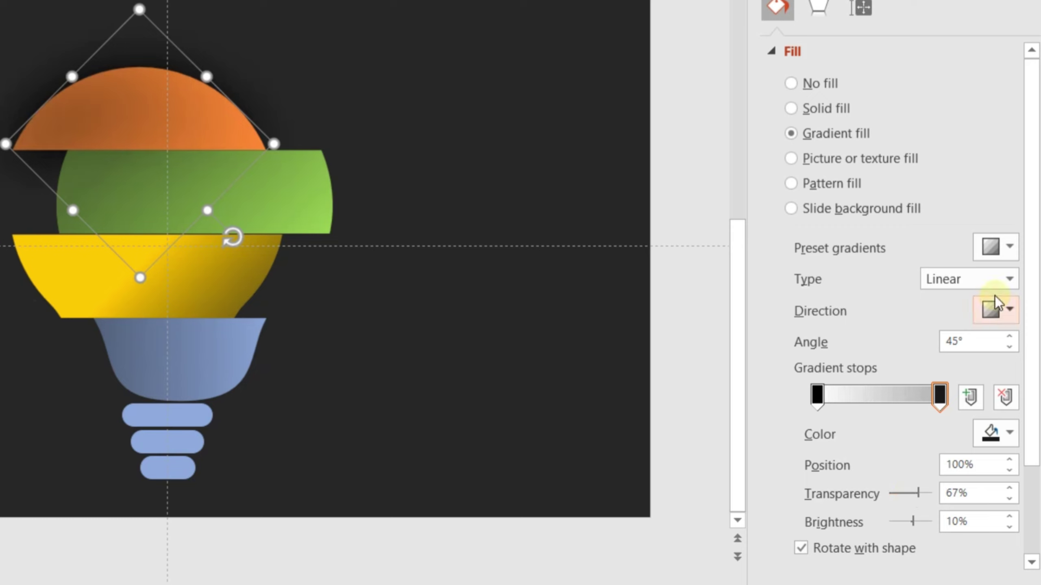
# Step: Settle on the 315° diagonal direction, make the stops nearly transparent and reposition them
pyautogui.click(995, 309)
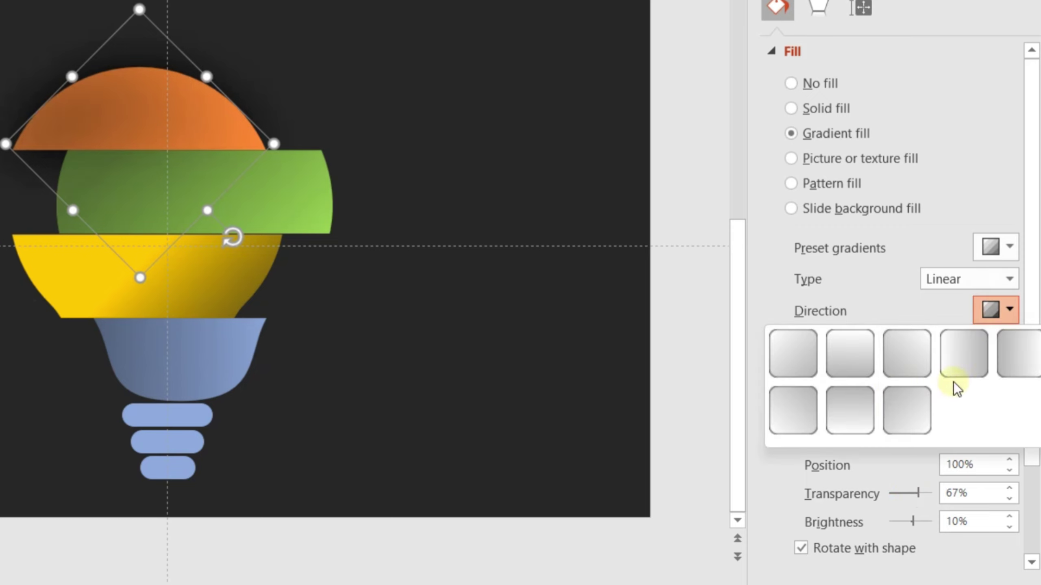
pyautogui.click(906, 363)
pyautogui.click(1002, 312)
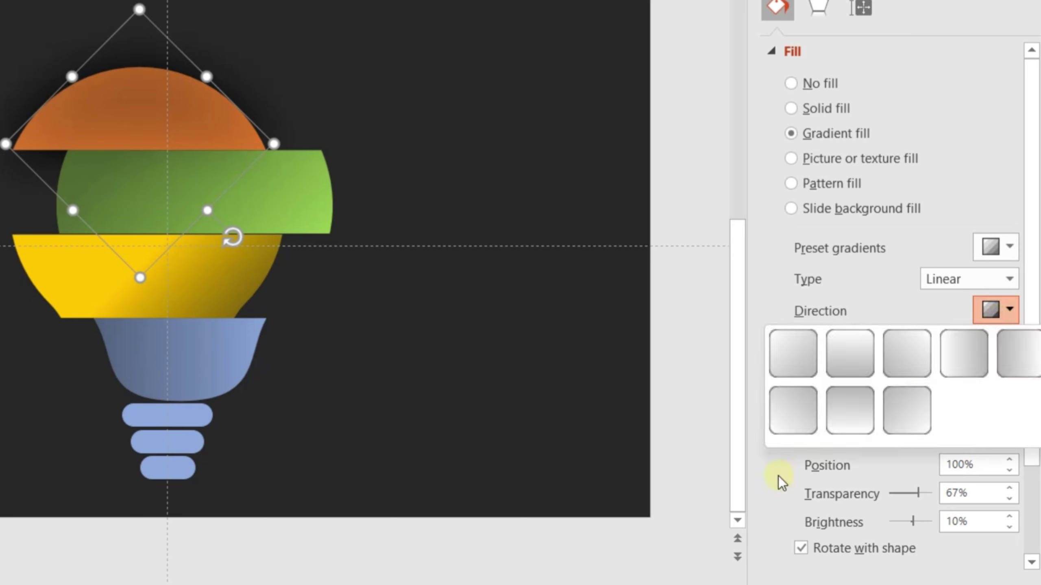
pyautogui.click(788, 431)
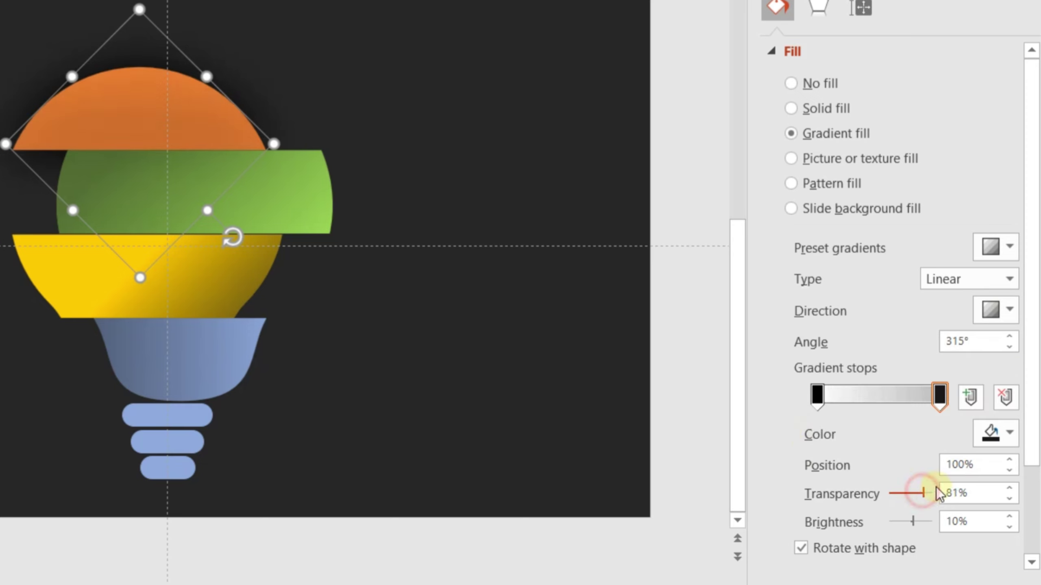
pyautogui.moveTo(918, 498); pyautogui.dragTo(936, 494)
pyautogui.moveTo(941, 396); pyautogui.dragTo(843, 396)
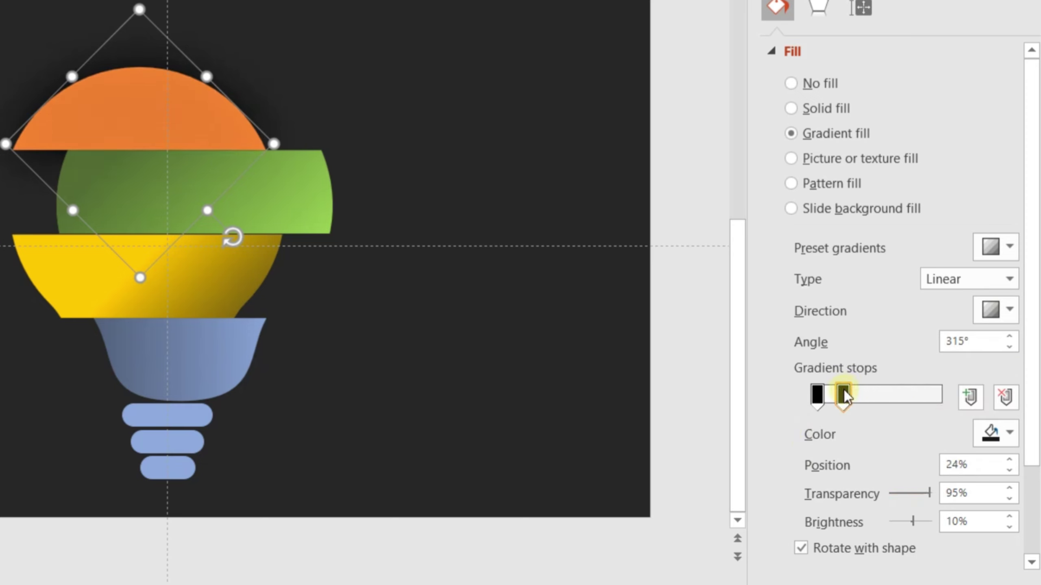
pyautogui.click(943, 397)
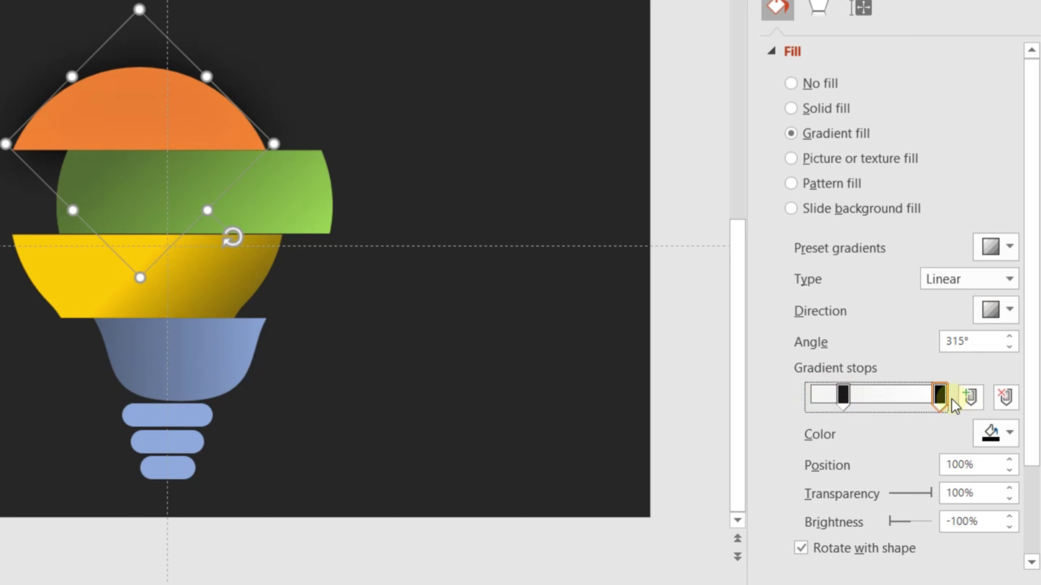
pyautogui.moveTo(838, 406)
pyautogui.mouseDown()
pyautogui.moveTo(825, 406)
pyautogui.moveTo(939, 396)
pyautogui.mouseUp()
pyautogui.click(878, 396)
pyautogui.click(608, 214)
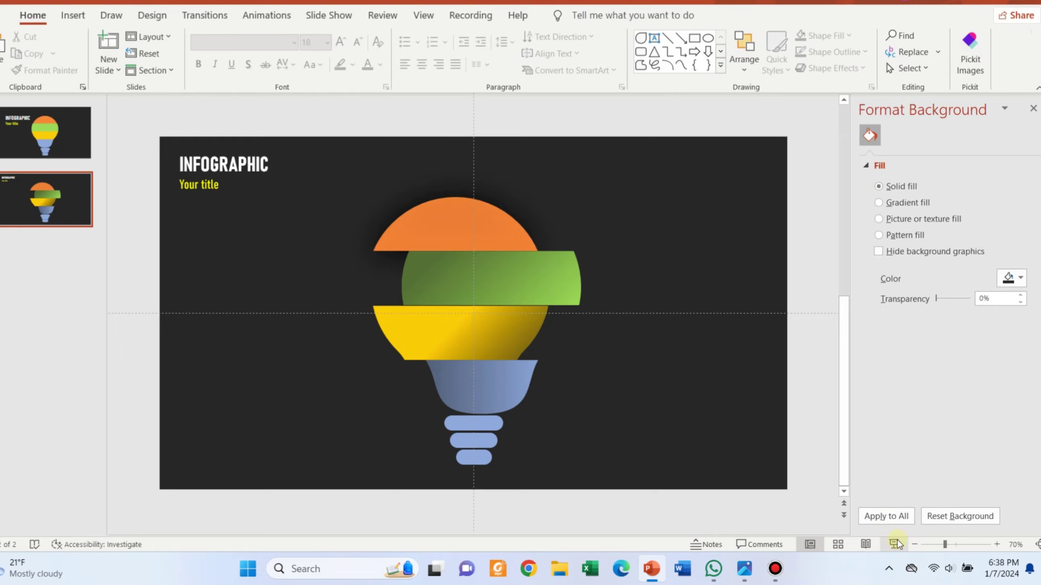
# Step: Preview the slide as a show, then nudge the yellow band's shape slightly upward
pyautogui.click(895, 544)
pyautogui.press('Escape')
pyautogui.click(437, 316)
pyautogui.moveTo(407, 328); pyautogui.dragTo(396, 316)
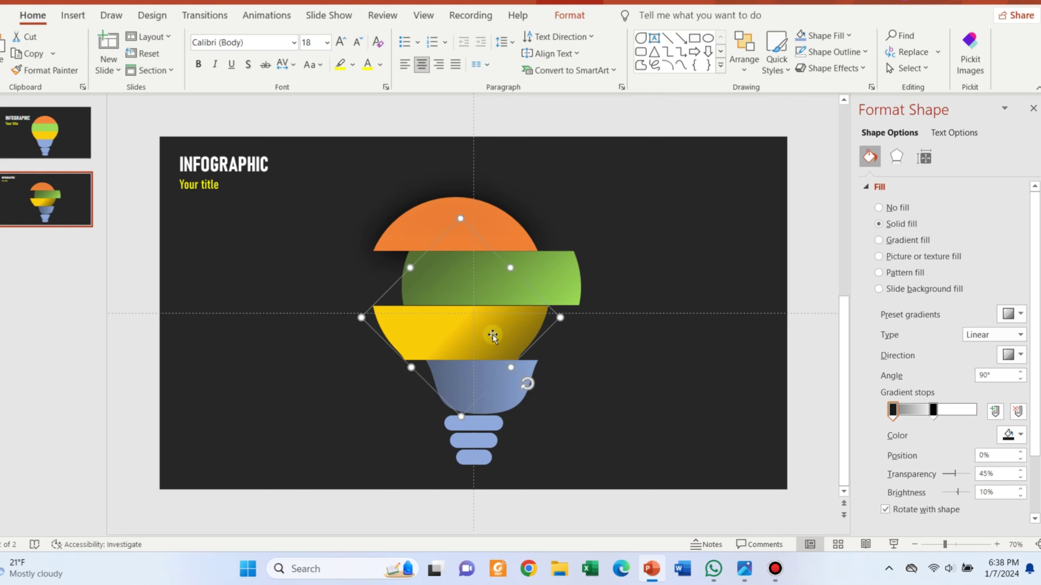
pyautogui.click(594, 340)
pyautogui.click(519, 369)
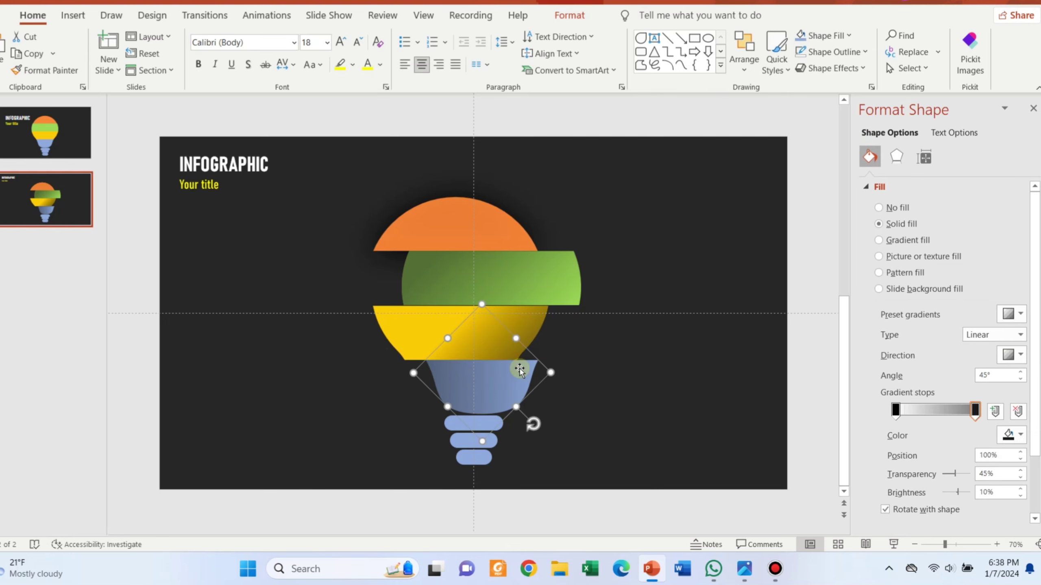
pyautogui.click(603, 405)
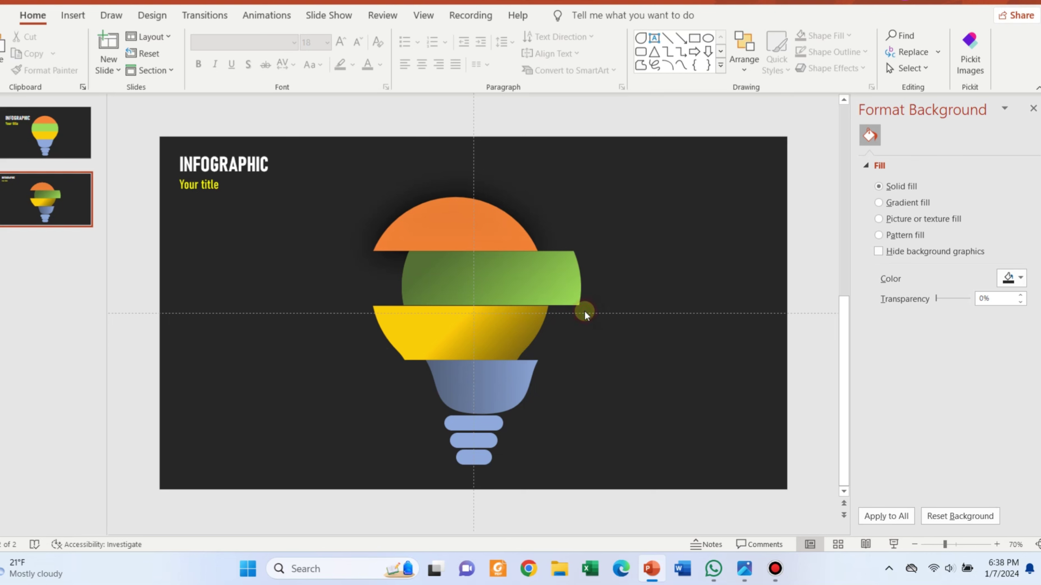
# Step: Move the dark overlay off the green band, nudge the band up, and drag the overlay back
pyautogui.click(567, 296)
pyautogui.moveTo(574, 248); pyautogui.dragTo(616, 221)
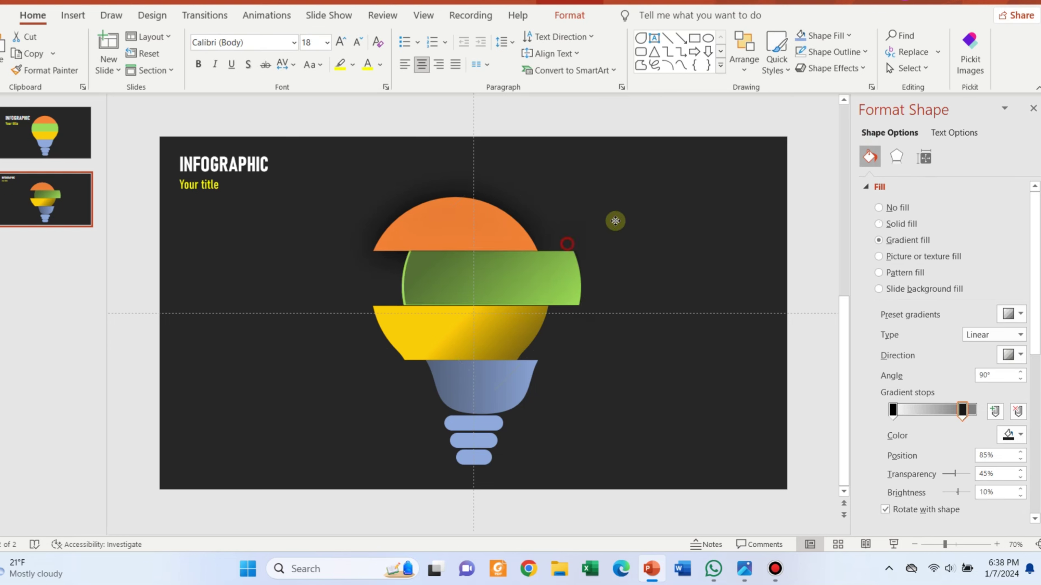
pyautogui.click(467, 295)
pyautogui.moveTo(468, 296); pyautogui.dragTo(467, 292)
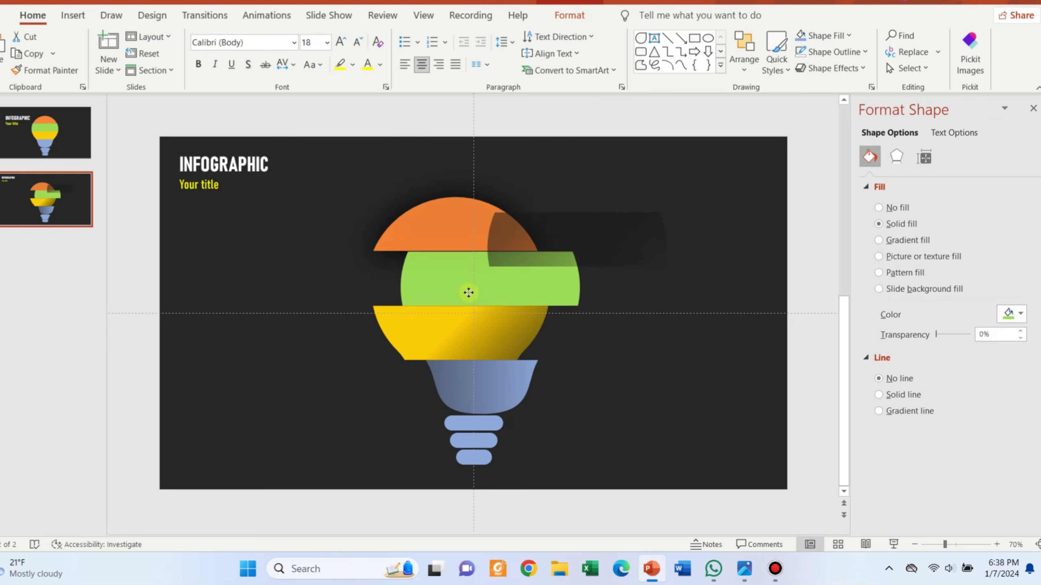
pyautogui.click(324, 169)
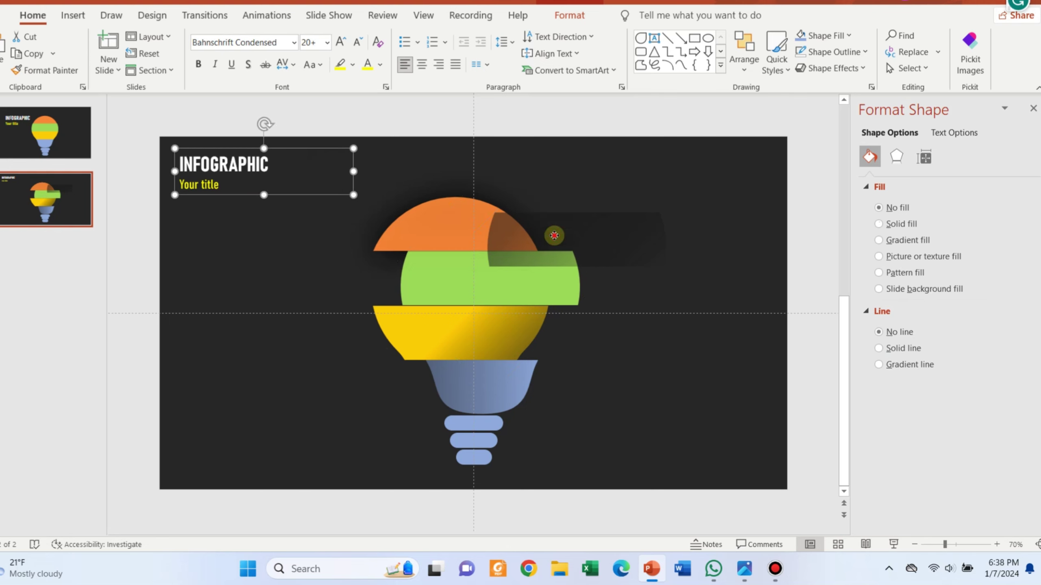
pyautogui.moveTo(554, 235); pyautogui.dragTo(407, 270)
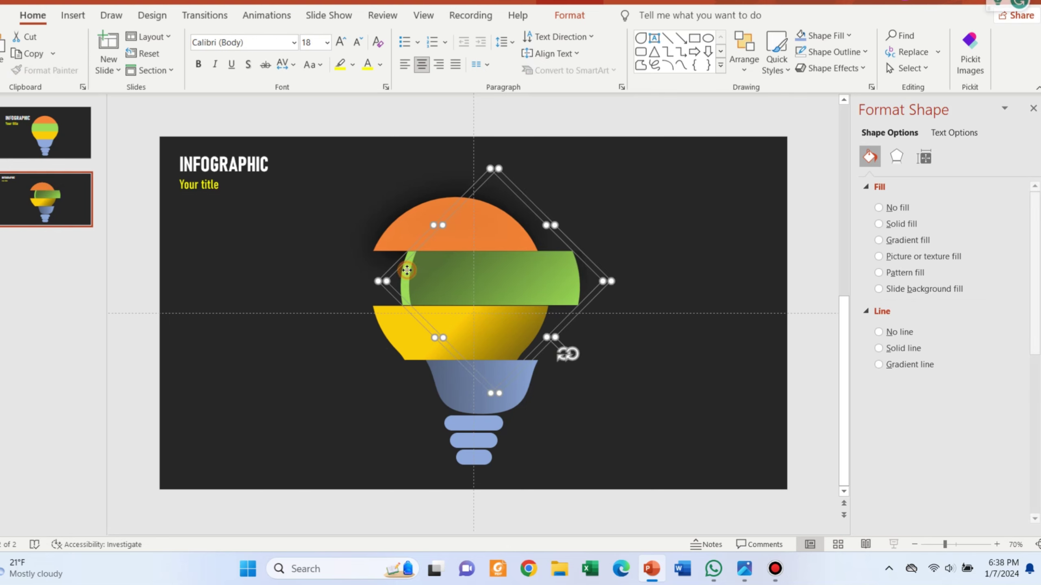
# Step: Align the overlay and green band on each other both horizontally and vertically
pyautogui.click(569, 15)
pyautogui.click(923, 34)
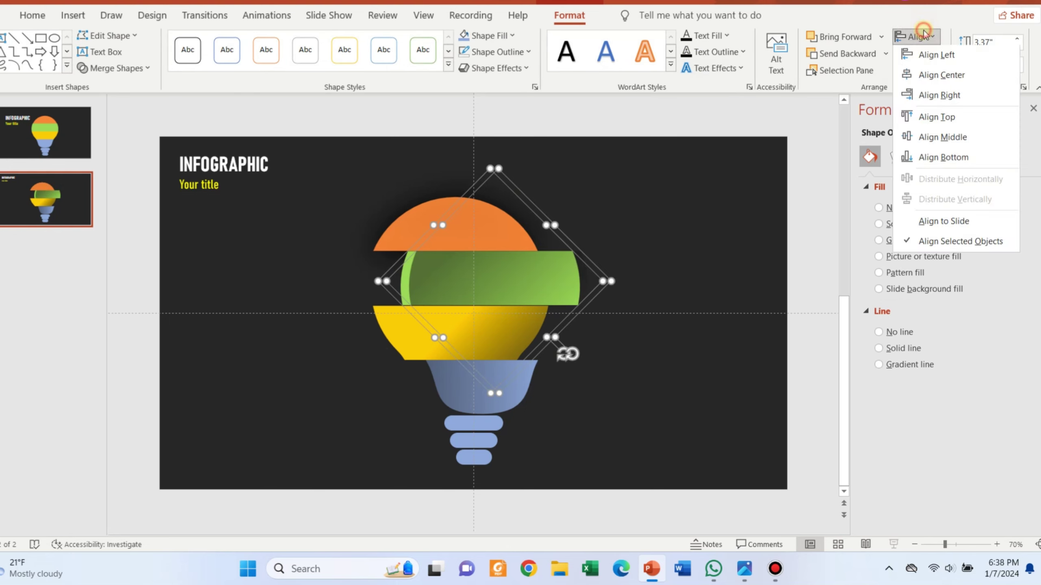
pyautogui.click(941, 75)
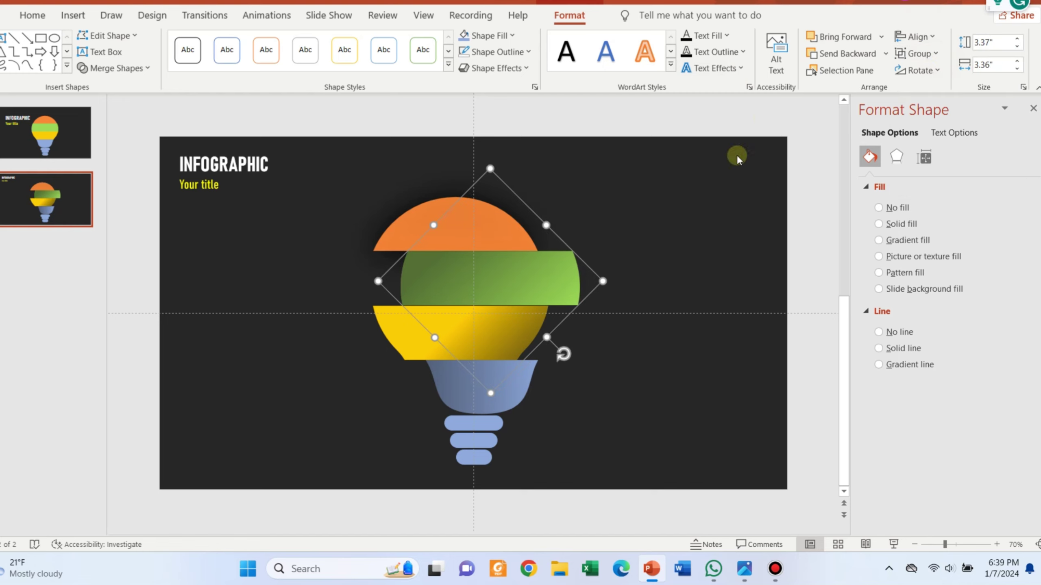
pyautogui.click(926, 37)
pyautogui.click(933, 117)
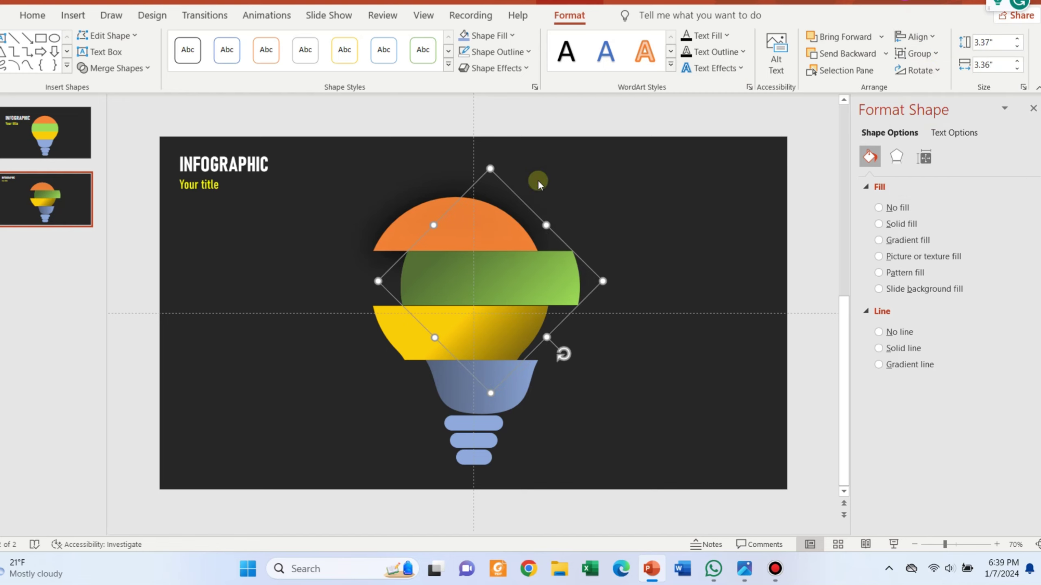
pyautogui.click(390, 187)
pyautogui.click(333, 165)
# Step: Select the bulb's overlay shapes by area and Shift-click, then reselect the green band overlay
pyautogui.click(400, 188)
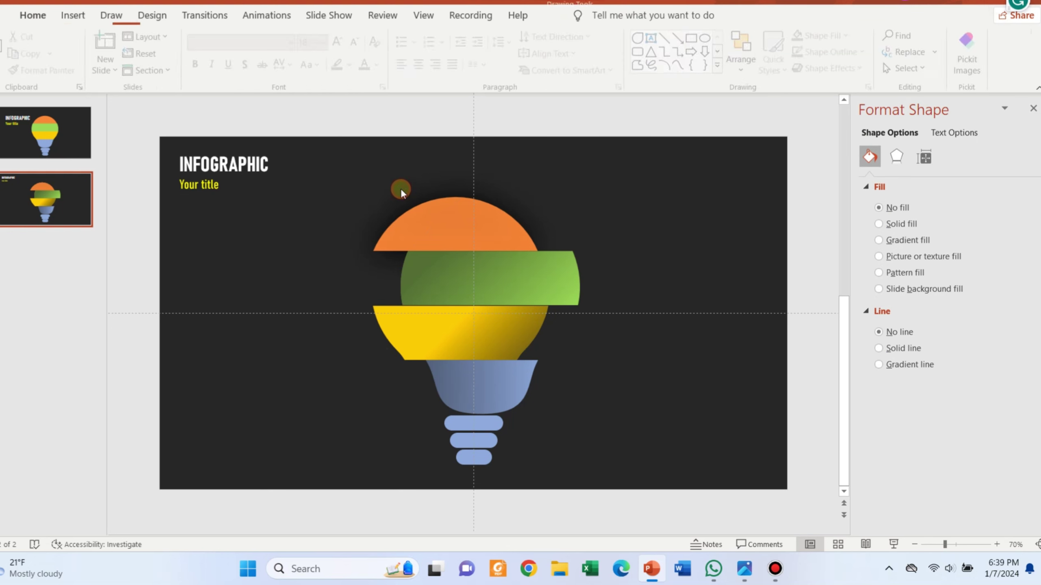
pyautogui.moveTo(657, 421); pyautogui.dragTo(296, 167)
pyautogui.keyDown('shift'); pyautogui.click(414, 204); pyautogui.keyUp('shift')
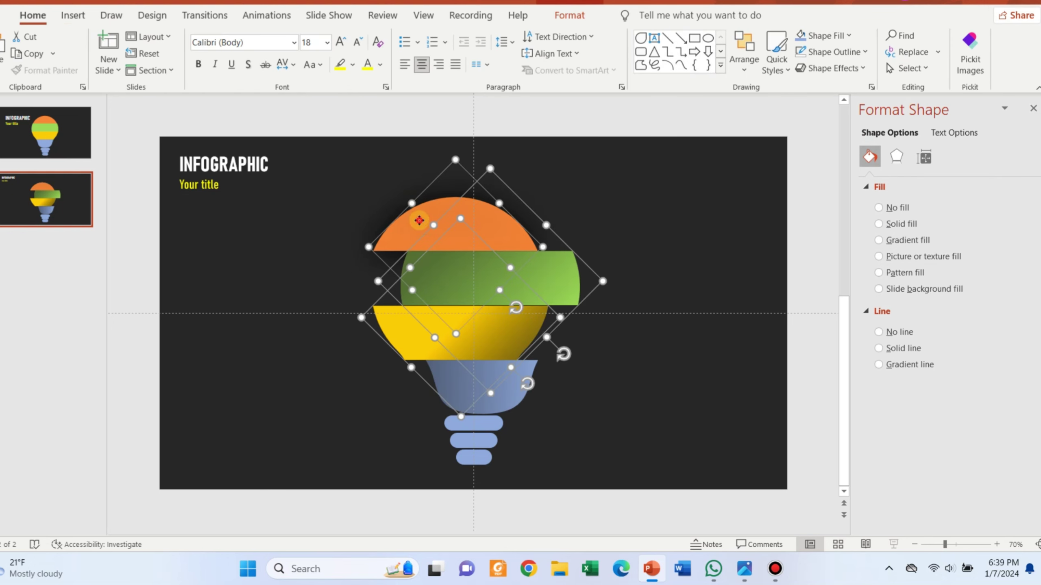
pyautogui.keyDown('shift'); pyautogui.click(505, 391); pyautogui.keyUp('shift')
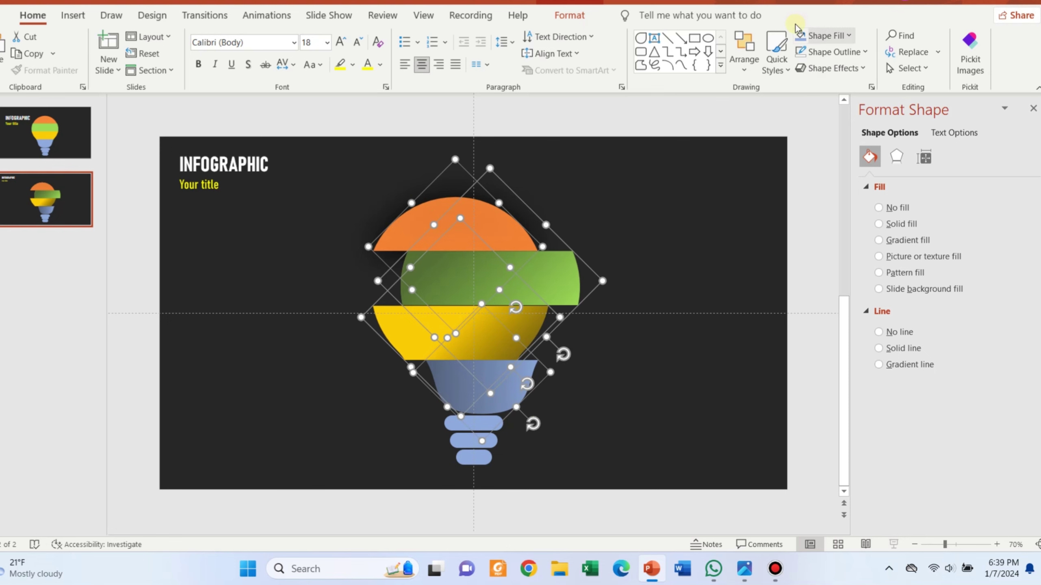
pyautogui.click(686, 377)
pyautogui.click(560, 293)
pyautogui.click(560, 293)
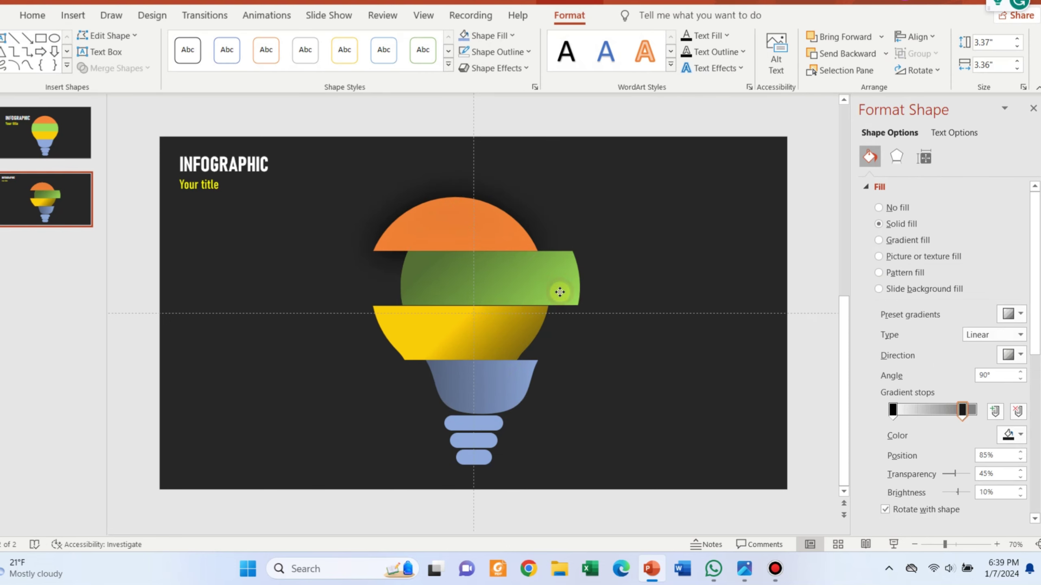
pyautogui.click(558, 292)
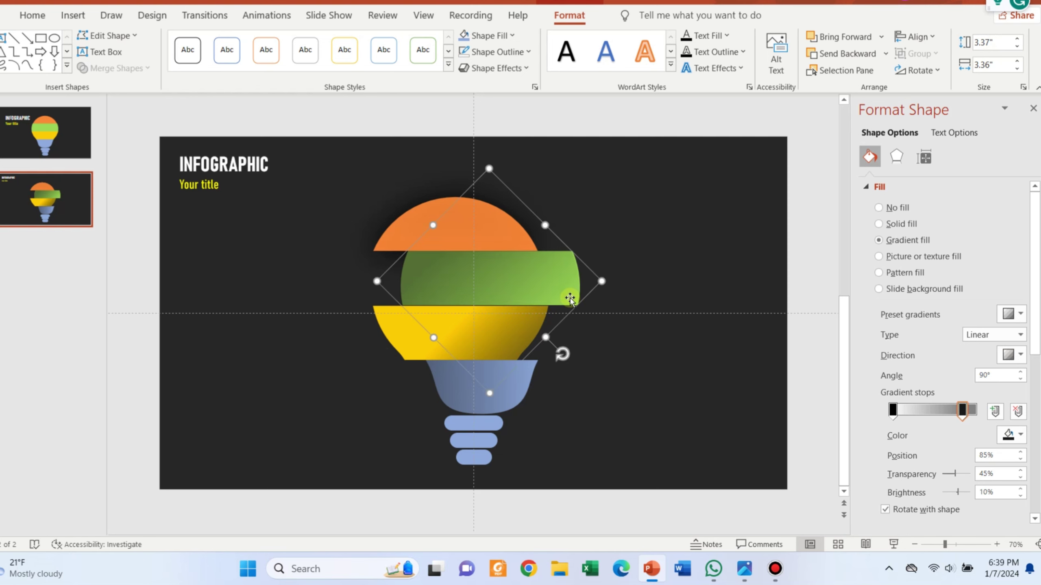
pyautogui.click(655, 372)
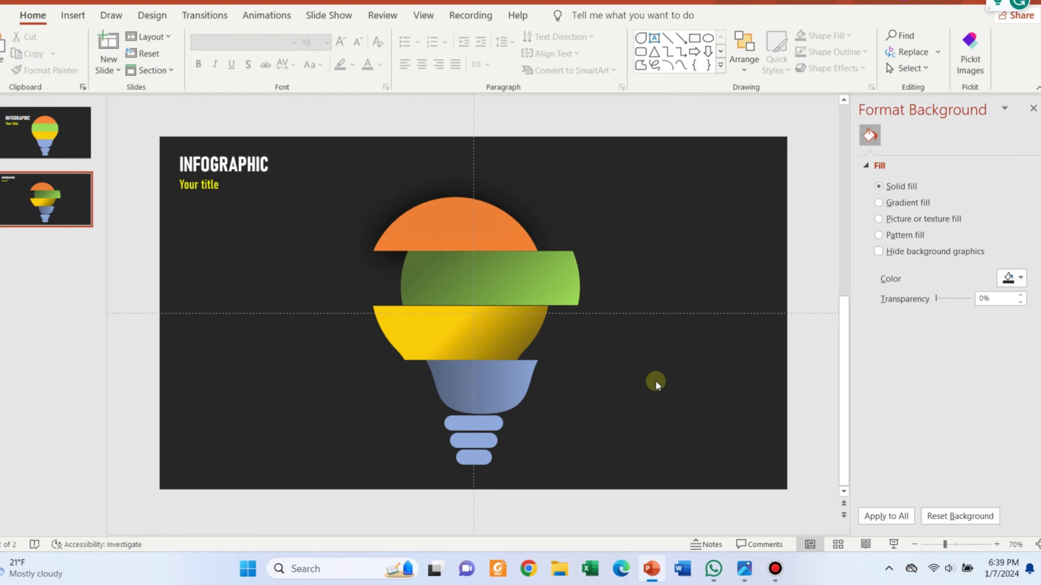
# Step: Slide the dark overlays of the green band, yellow band and blue base out to the left
pyautogui.moveTo(522, 275); pyautogui.dragTo(370, 269)
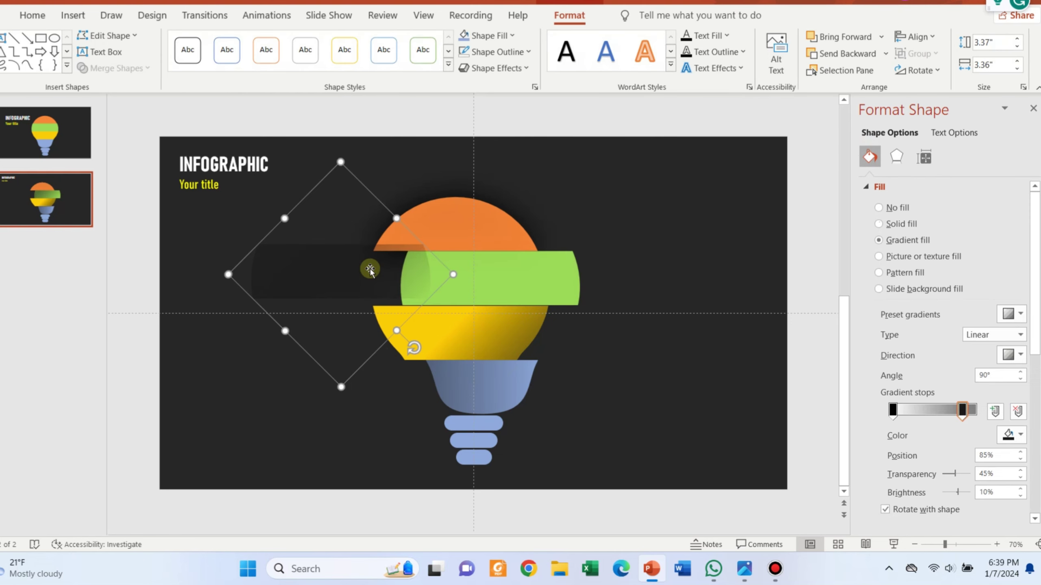
pyautogui.click(505, 289)
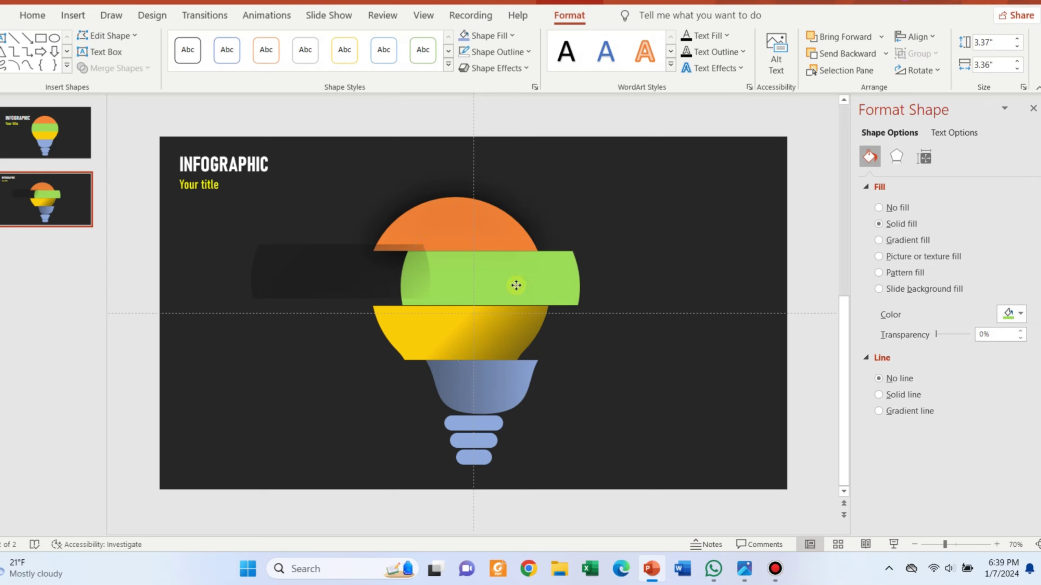
pyautogui.click(516, 286)
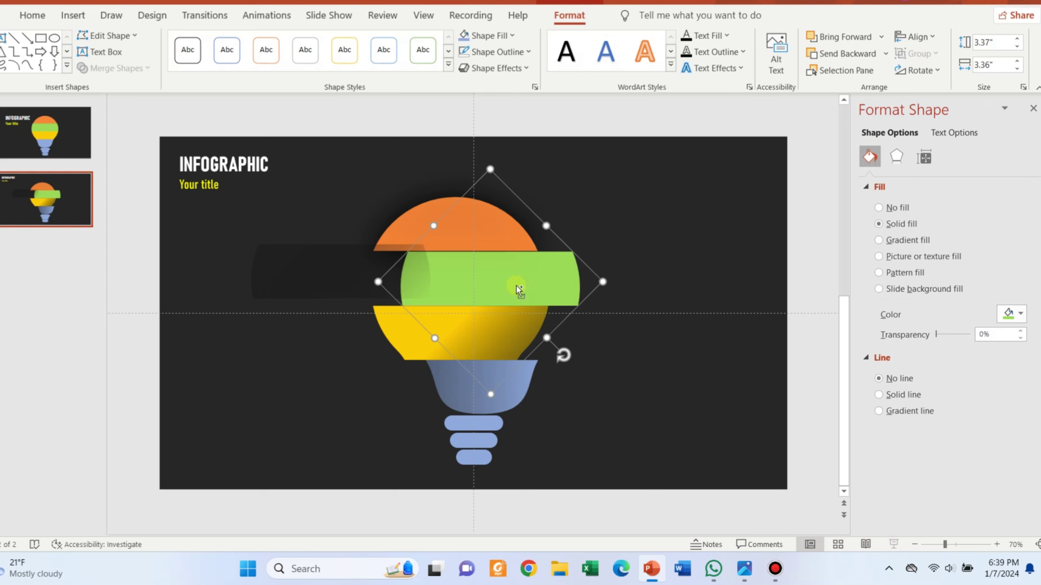
pyautogui.click(352, 344)
pyautogui.click(385, 324)
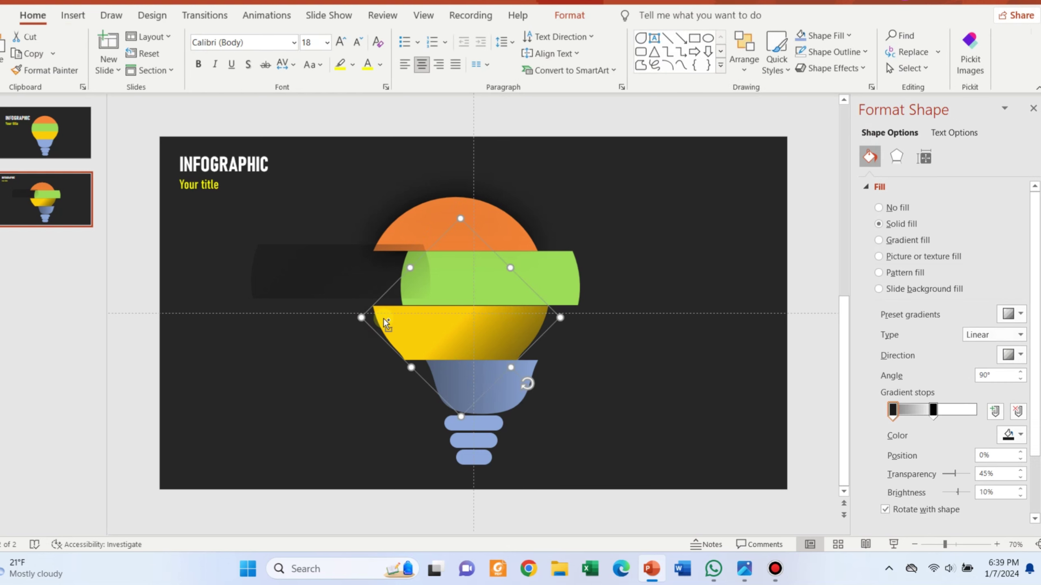
pyautogui.moveTo(383, 321); pyautogui.dragTo(274, 326)
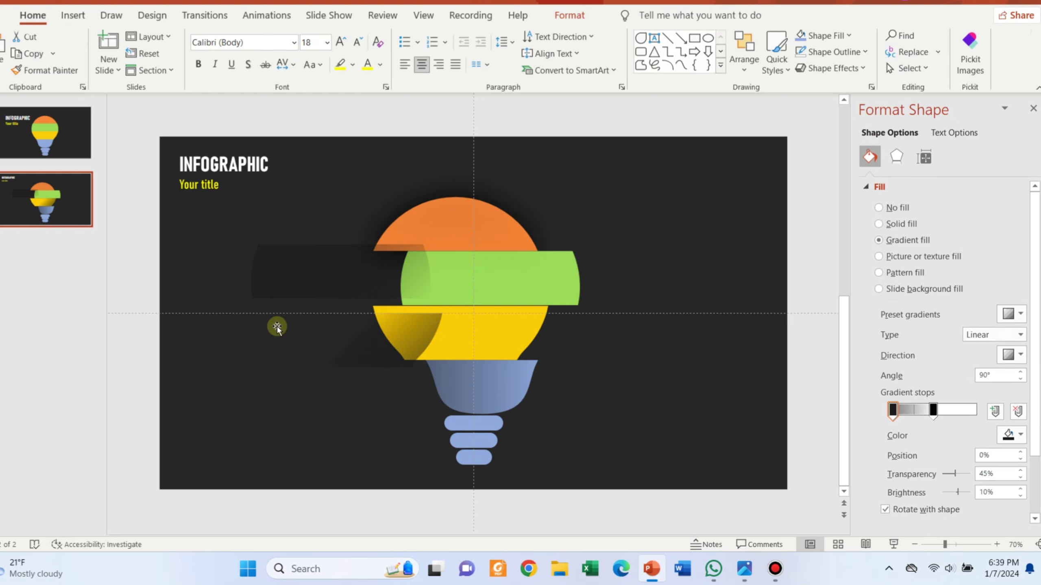
pyautogui.click(520, 342)
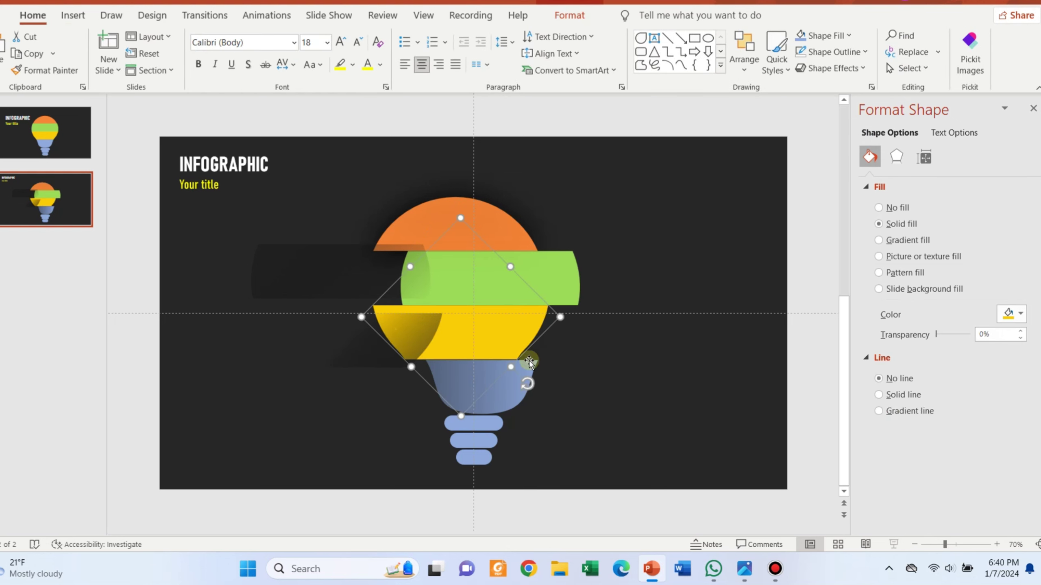
pyautogui.click(535, 369)
pyautogui.moveTo(532, 367); pyautogui.dragTo(379, 384)
pyautogui.click(498, 371)
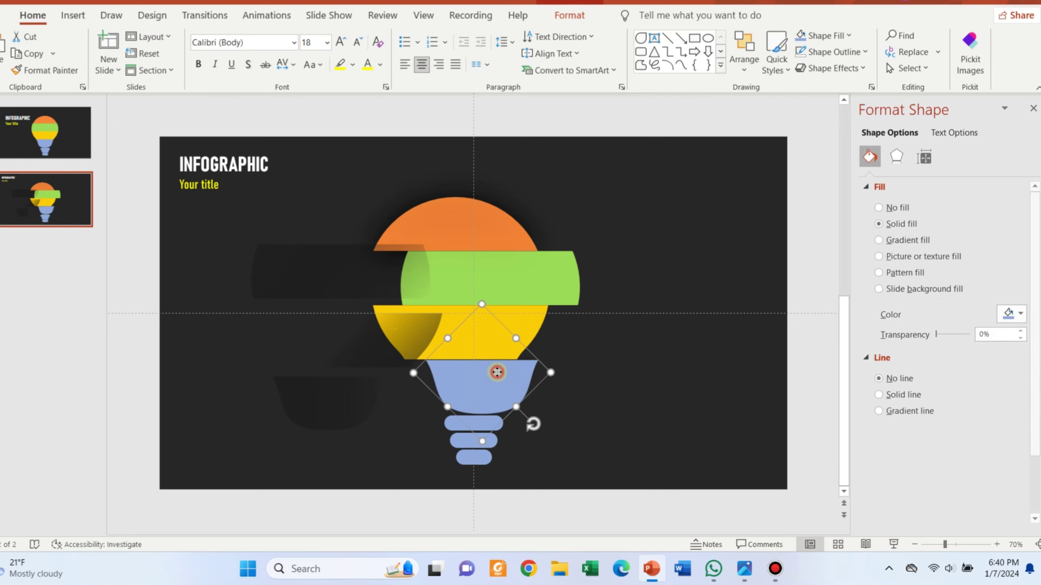
# Step: Remove the outline from the orange top's gradient overlay
pyautogui.click(468, 216)
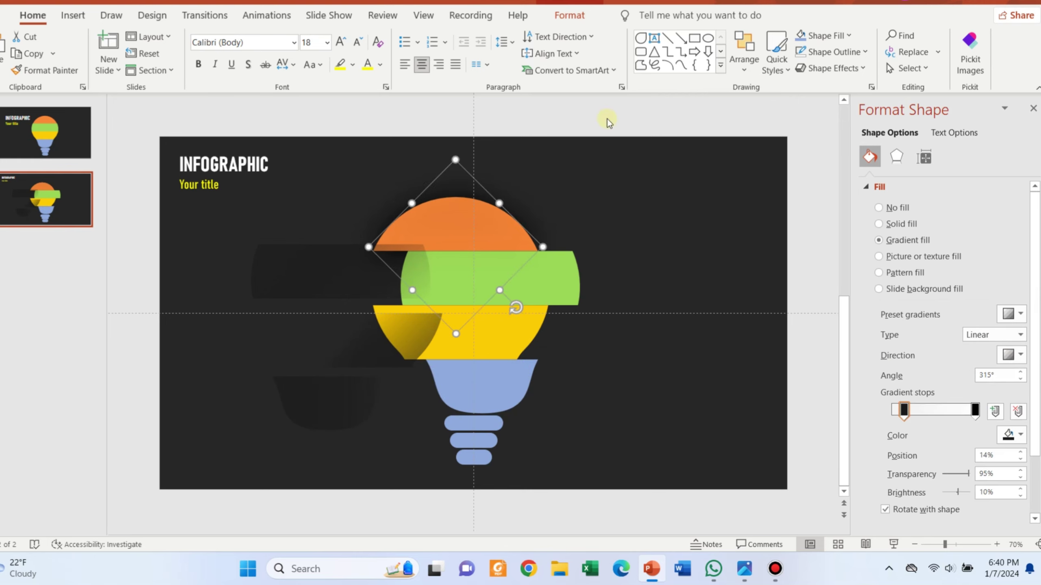
pyautogui.click(831, 52)
pyautogui.click(828, 244)
pyautogui.click(646, 263)
# Step: Place the dark gradient overlays over the green band, yellow band and bulb base
pyautogui.moveTo(420, 289)
pyautogui.mouseDown()
pyautogui.moveTo(551, 290)
pyautogui.moveTo(541, 291)
pyautogui.mouseUp()
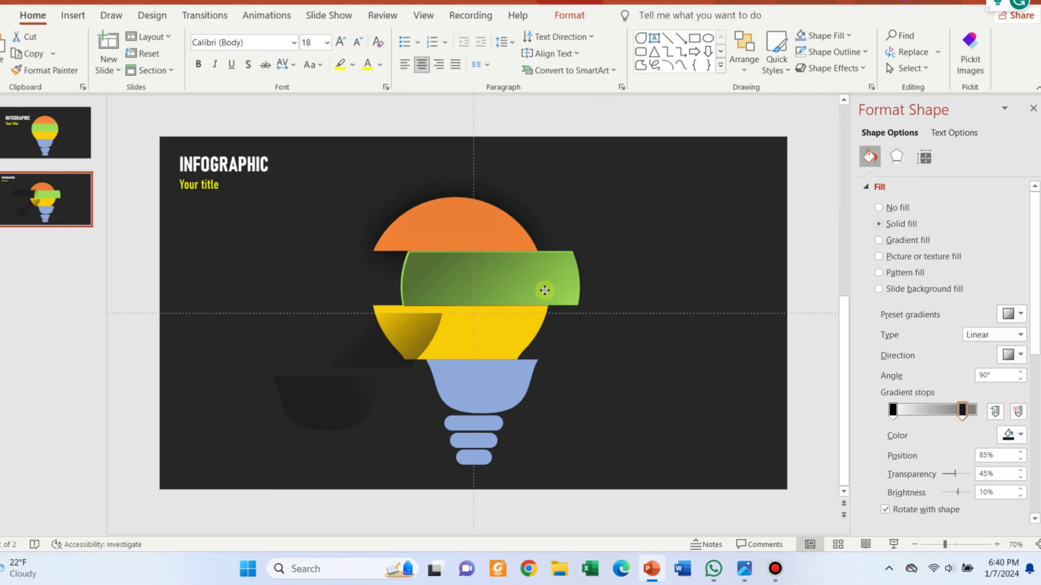
pyautogui.click(402, 350)
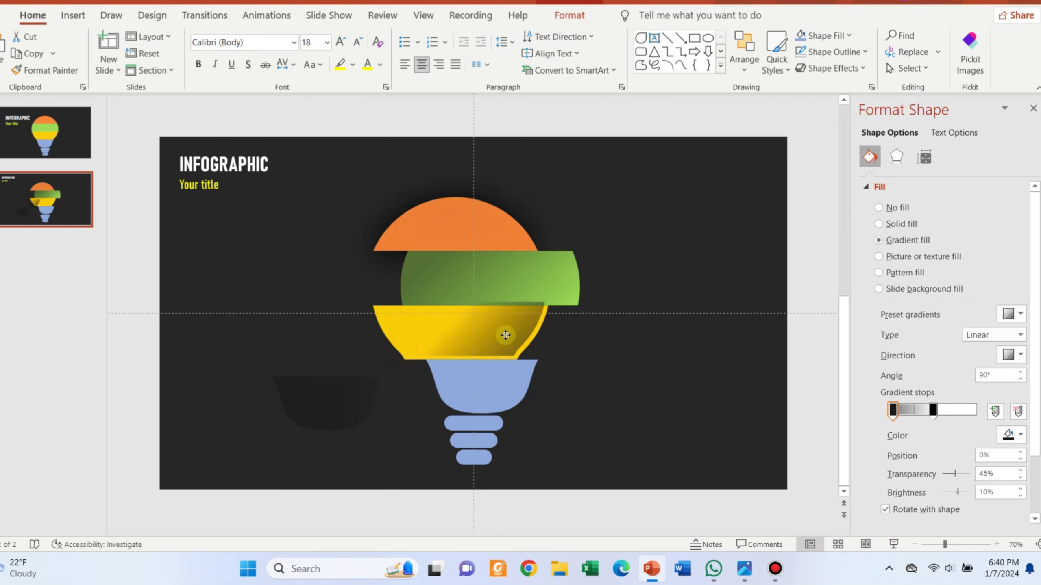
pyautogui.moveTo(385, 334); pyautogui.dragTo(474, 349)
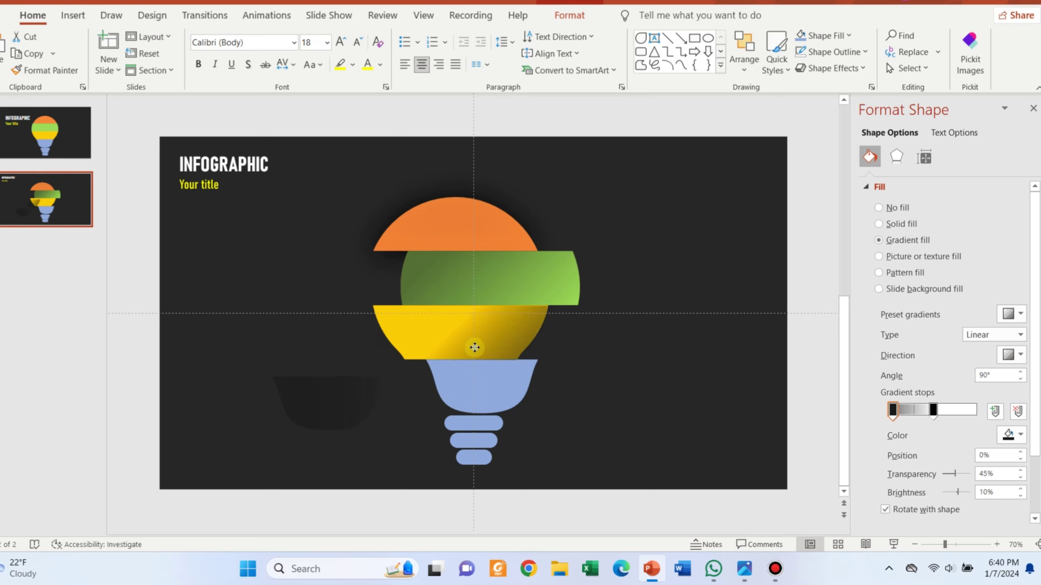
pyautogui.click(474, 347)
pyautogui.moveTo(332, 409); pyautogui.dragTo(497, 395)
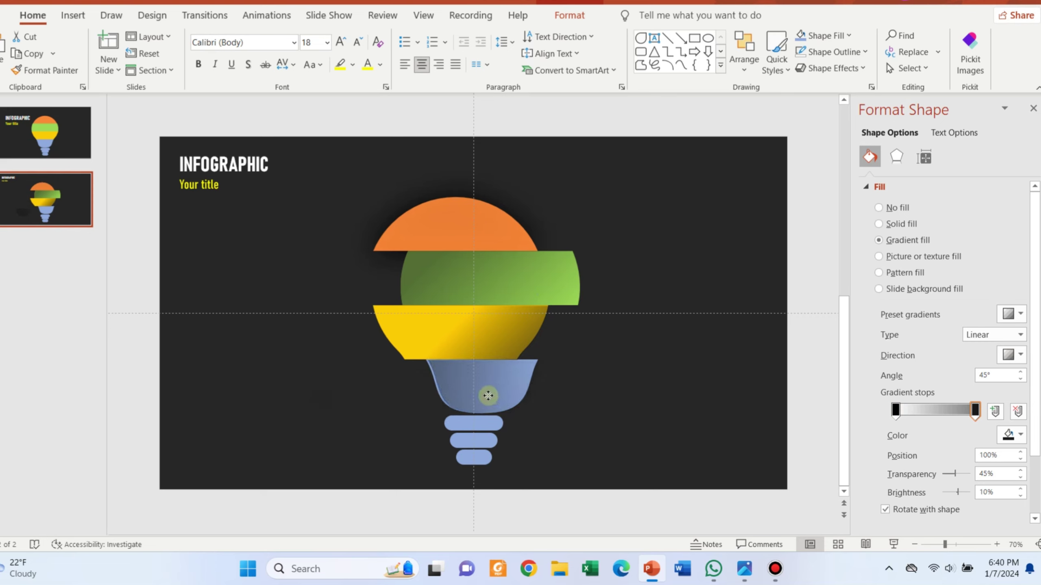
pyautogui.click(560, 392)
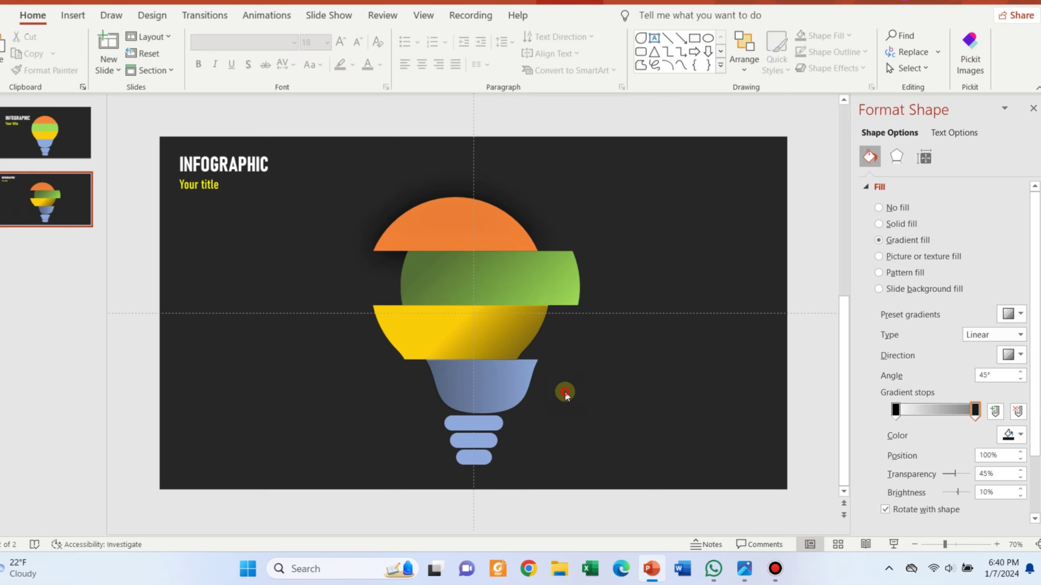
# Step: Select all the overlay shapes on the bulb and copy them
pyautogui.click(562, 296)
pyautogui.keyDown('shift'); pyautogui.click(493, 388); pyautogui.keyUp('shift')
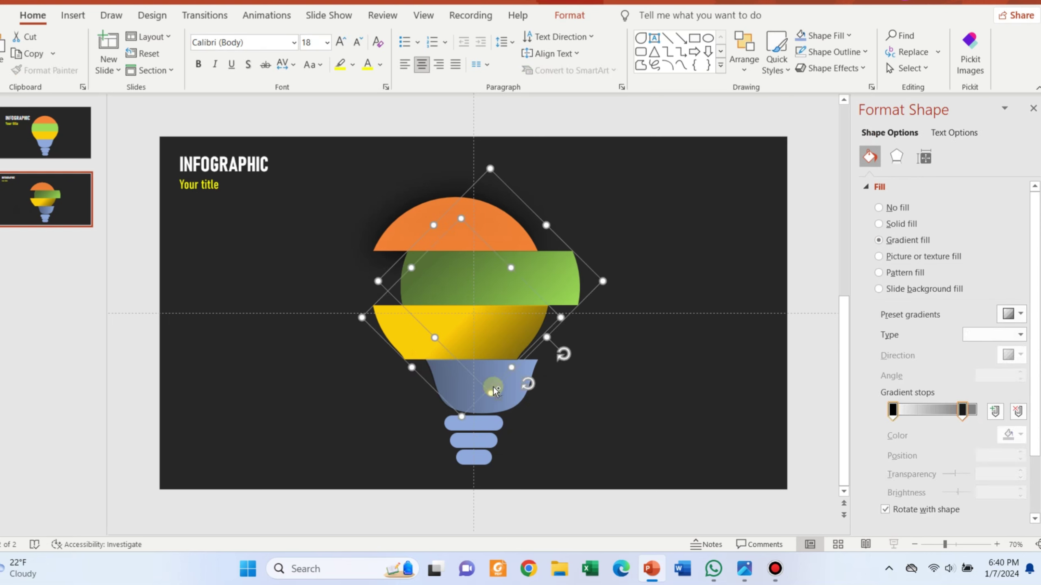
pyautogui.keyDown('shift'); pyautogui.click(504, 402); pyautogui.keyUp('shift')
pyautogui.hotkey('ctrl', 'c')
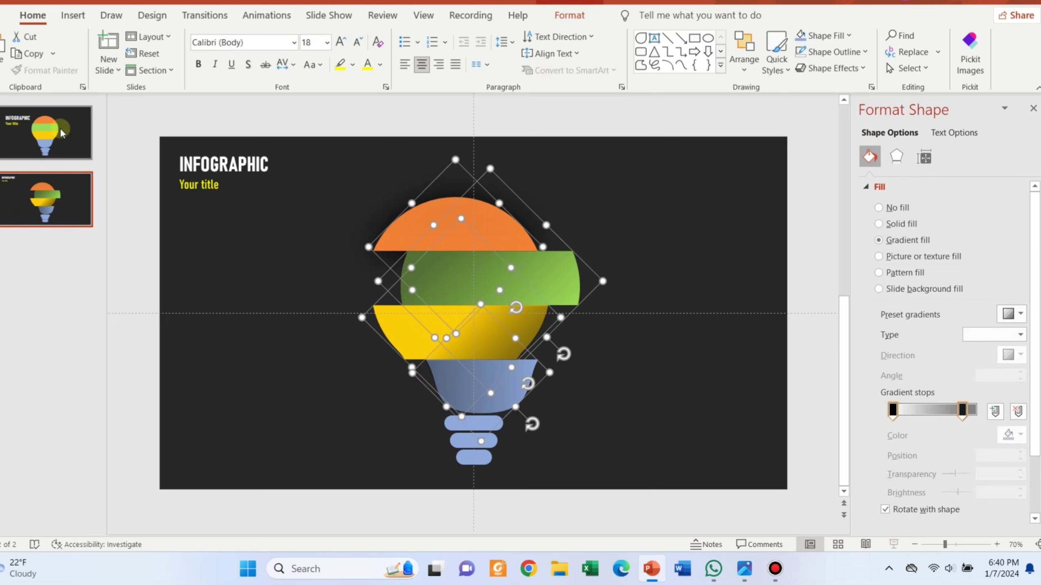
# Step: Paste the copied overlay shapes onto slide 1
pyautogui.click(61, 133)
pyautogui.hotkey('ctrl', 'v')
pyautogui.click(631, 262)
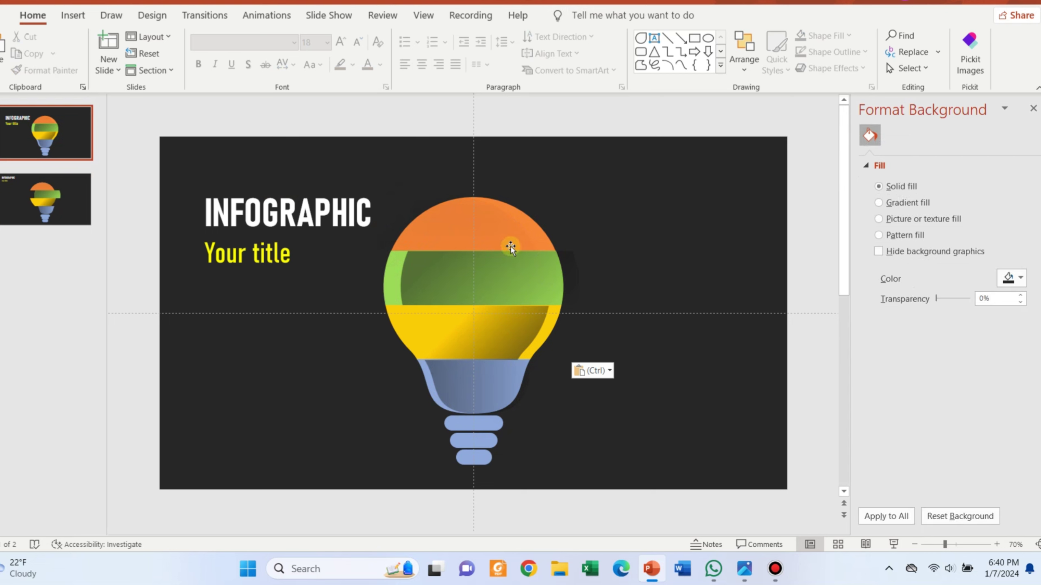
pyautogui.click(497, 236)
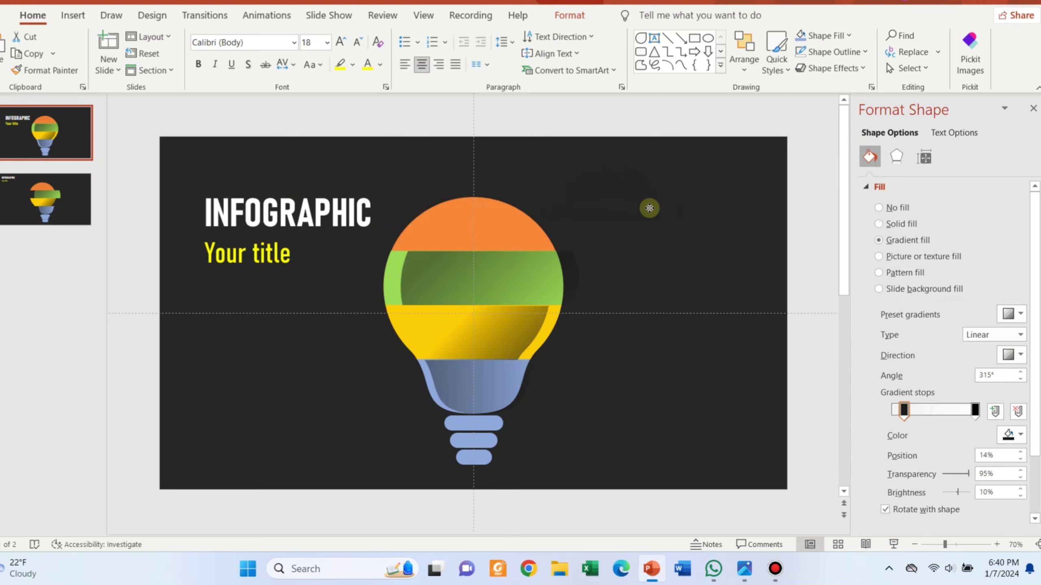
# Step: Fill the right-hand overlay with the sampled orange, move it onto the bulb top and remove its shadow
pyautogui.click(649, 208)
pyautogui.click(830, 41)
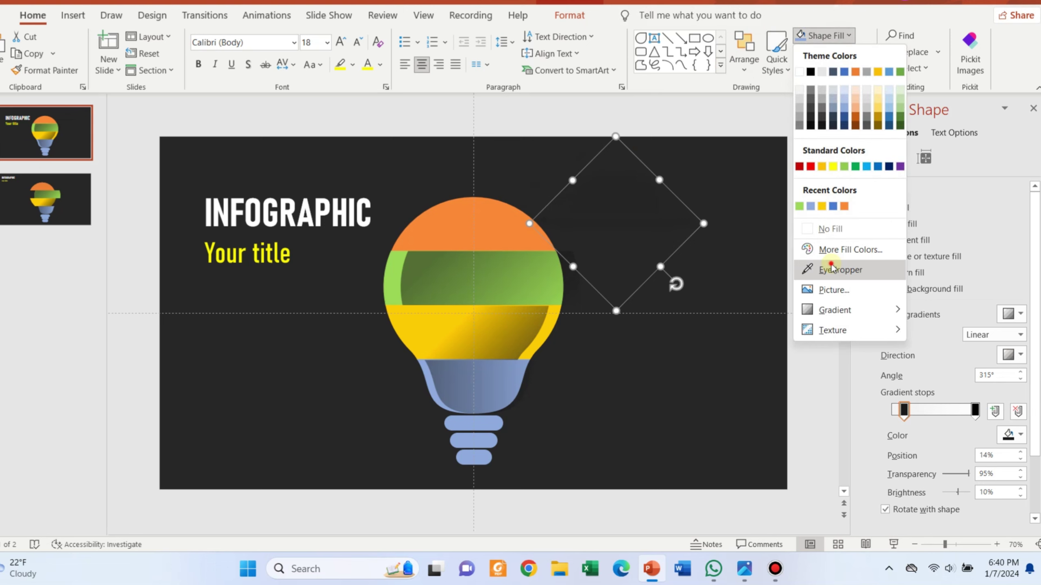
pyautogui.click(814, 268)
pyautogui.click(479, 215)
pyautogui.moveTo(645, 213); pyautogui.dragTo(502, 233)
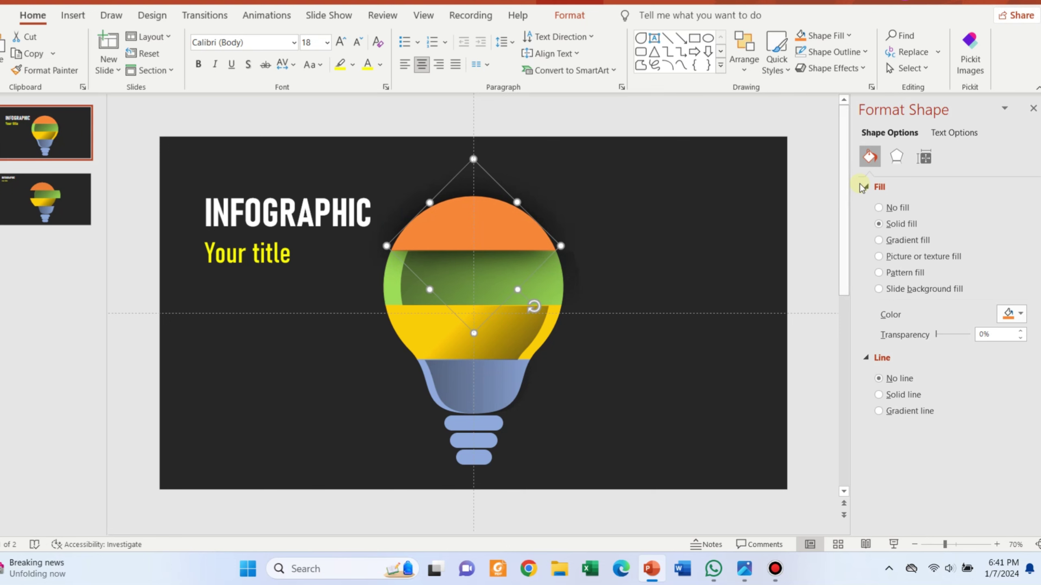
pyautogui.click(897, 156)
pyautogui.click(1010, 204)
pyautogui.click(917, 254)
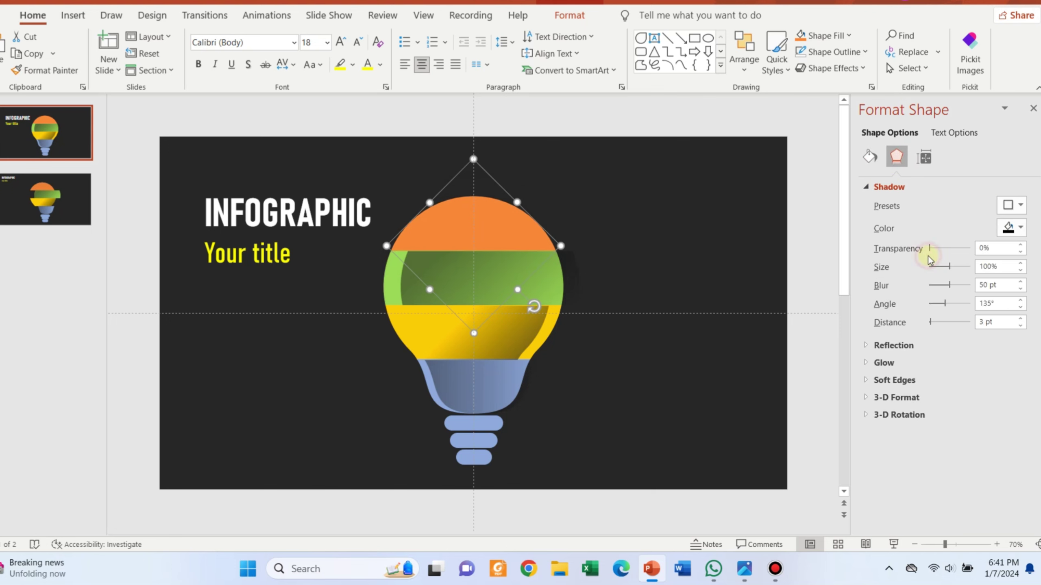
pyautogui.click(561, 281)
# Step: Fill the green and yellow band overlays with solid colours sampled from the bulb
pyautogui.click(560, 281)
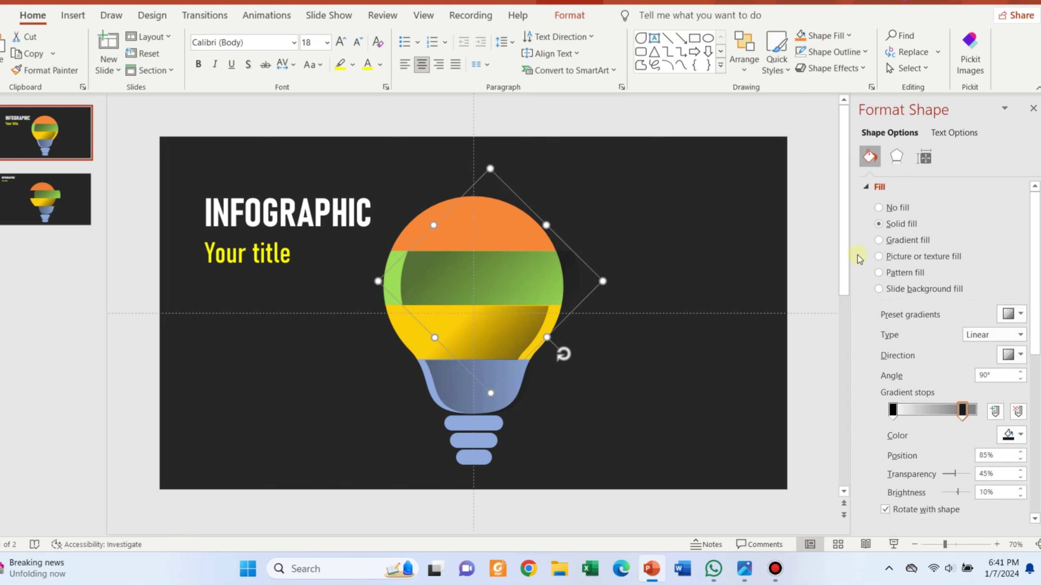
pyautogui.click(602, 135)
pyautogui.click(824, 36)
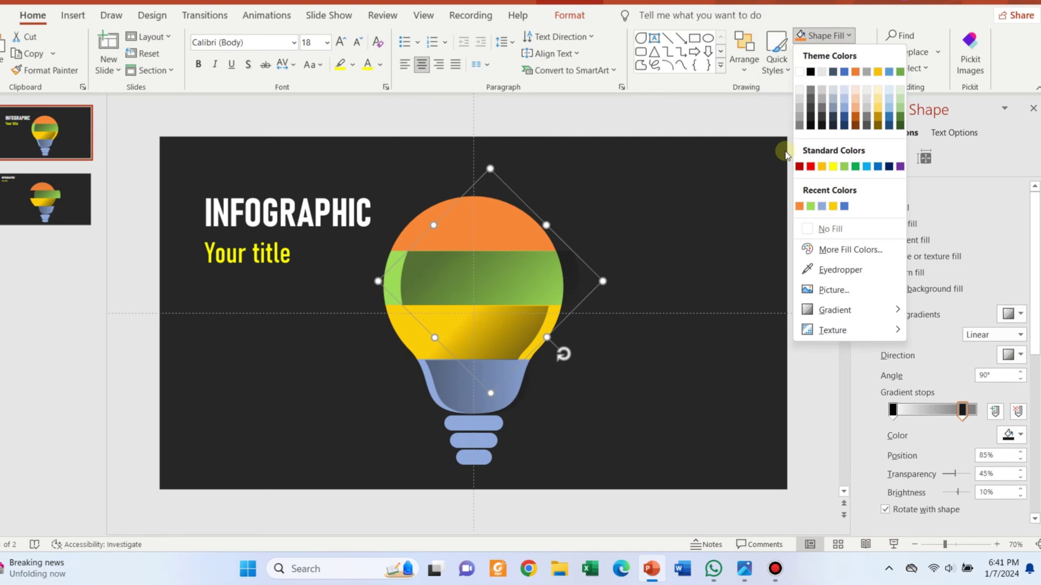
pyautogui.click(834, 270)
pyautogui.click(389, 273)
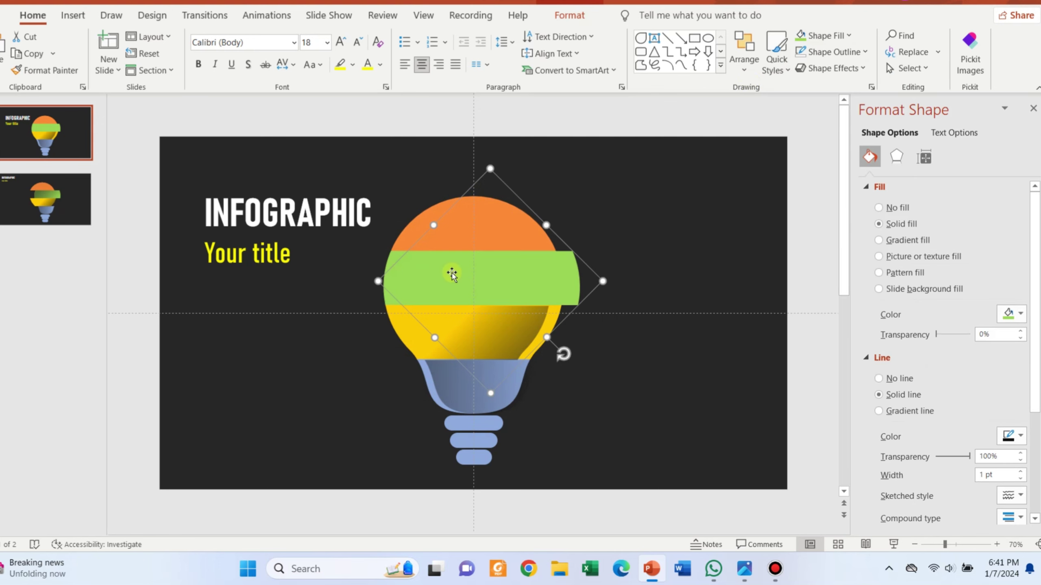
pyautogui.click(479, 332)
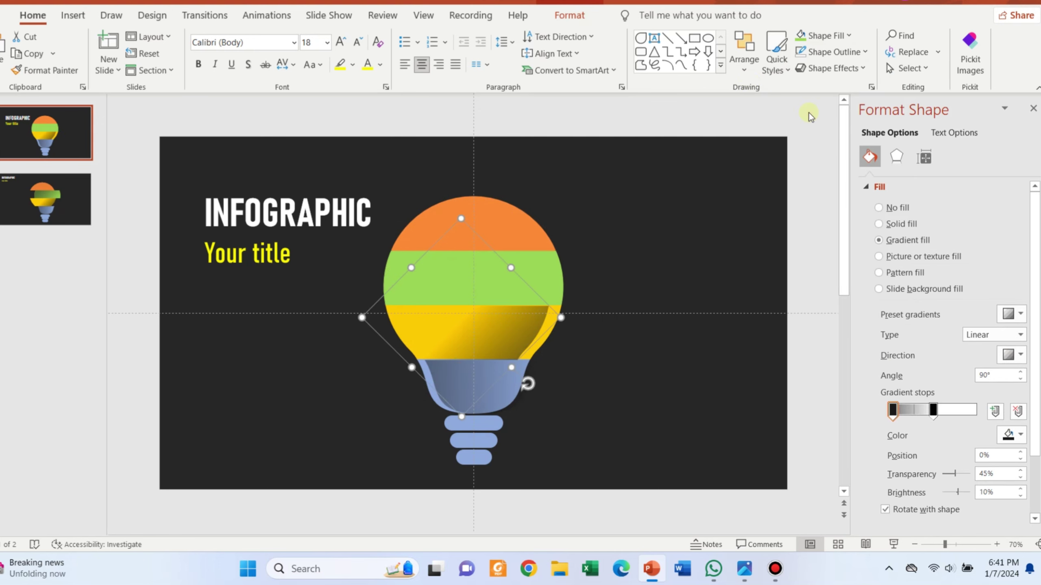
pyautogui.click(824, 35)
pyautogui.click(834, 270)
pyautogui.click(562, 306)
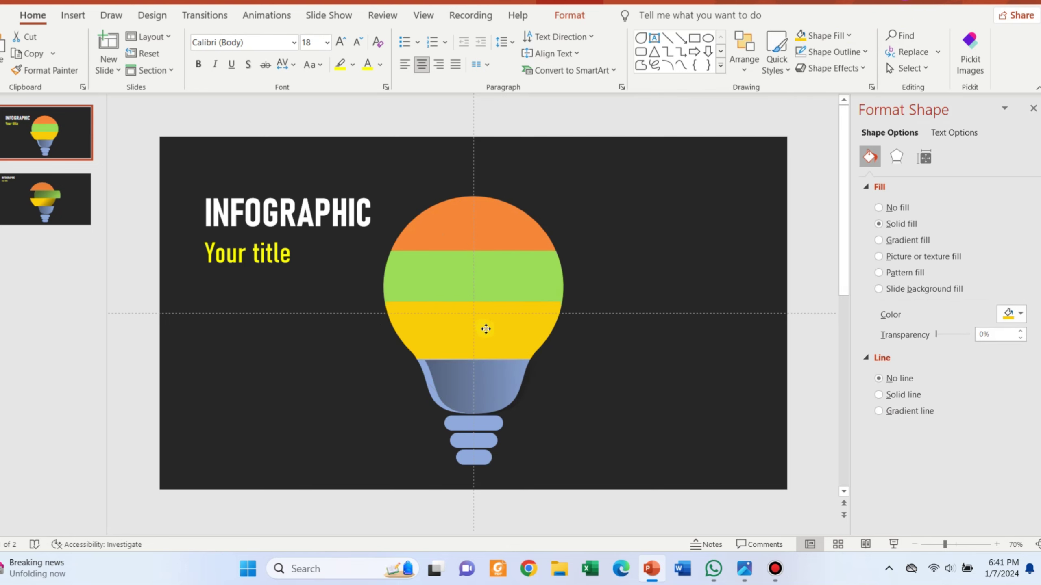
# Step: Fill the bulb base overlay with the recent light blue
pyautogui.click(481, 369)
pyautogui.click(508, 394)
pyautogui.click(823, 36)
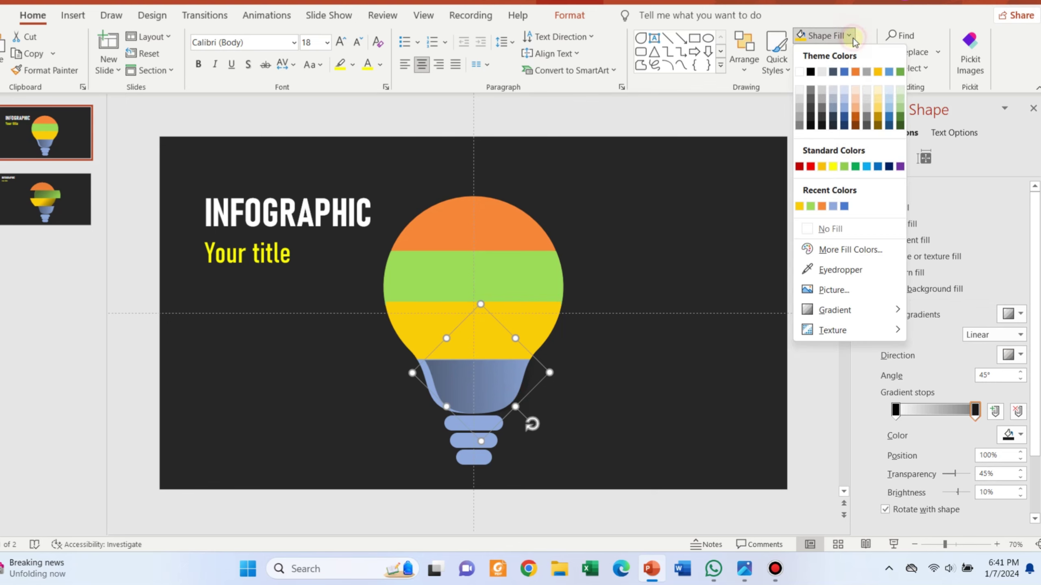
pyautogui.click(833, 205)
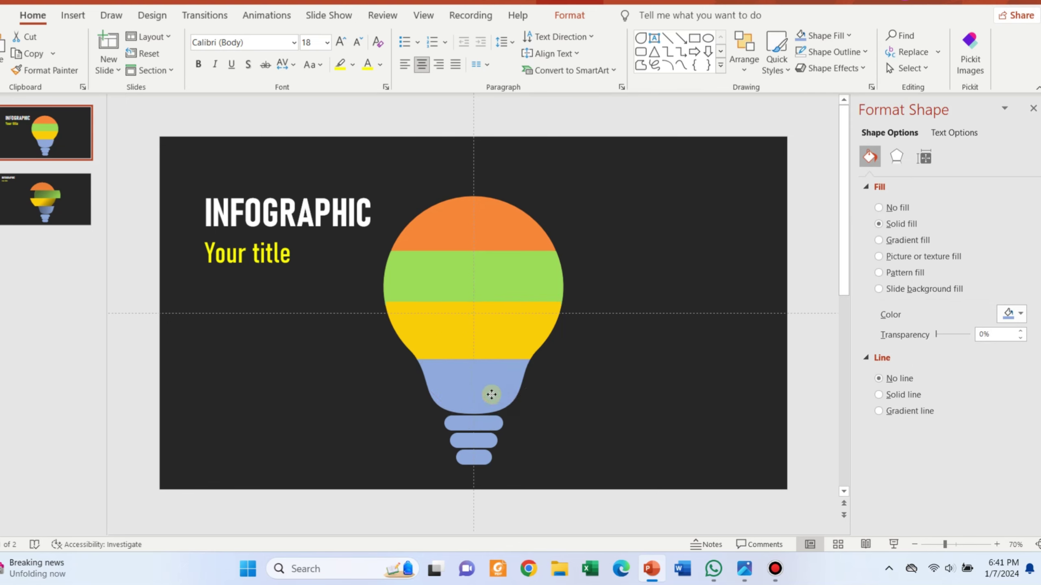
pyautogui.click(630, 391)
# Step: Apply the Morph transition to slide 2
pyautogui.click(66, 201)
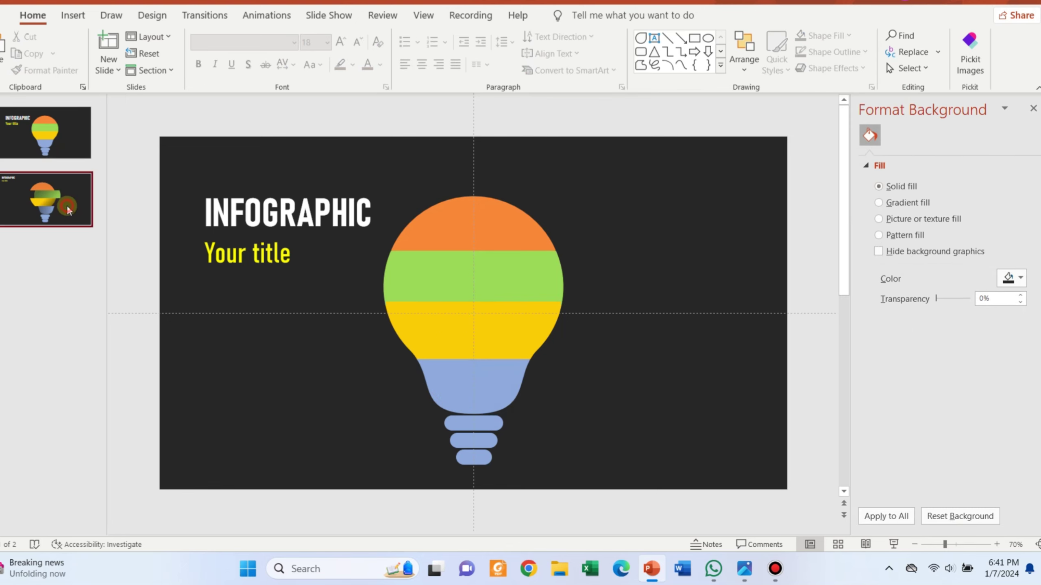
pyautogui.click(58, 158)
pyautogui.press('Down')
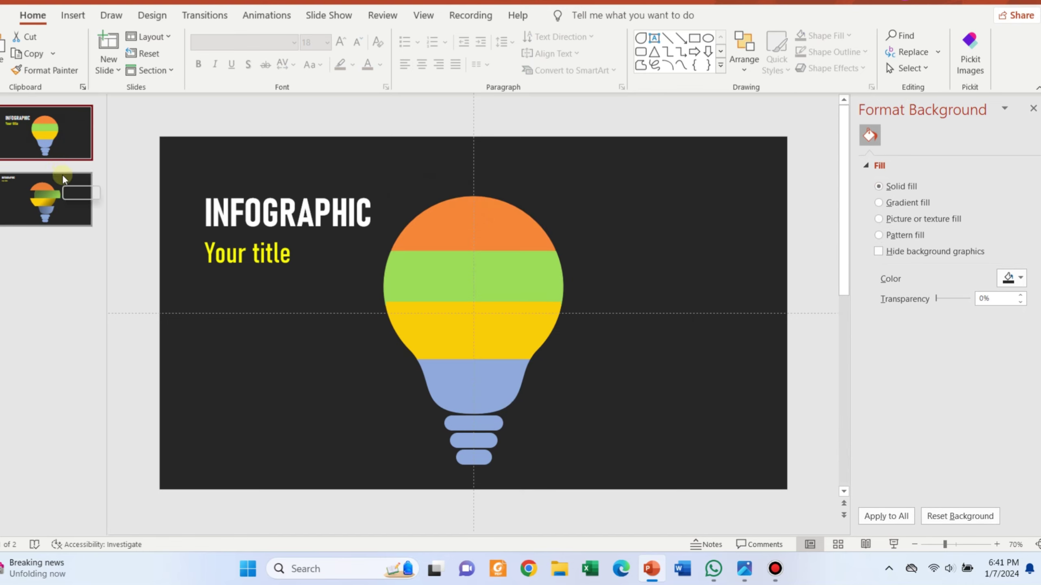
pyautogui.click(216, 12)
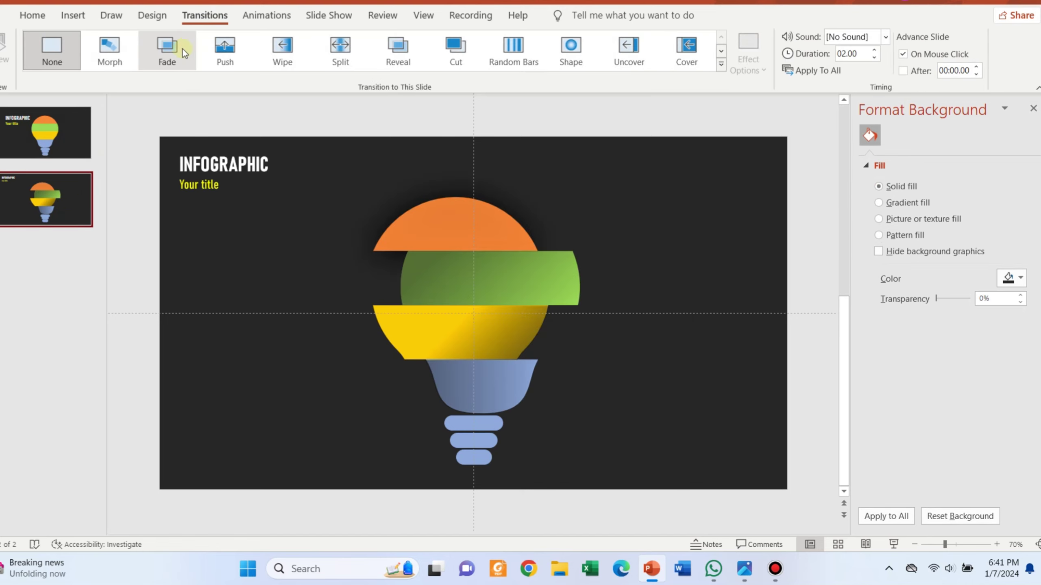
pyautogui.click(107, 53)
# Step: Run the slide show from slide 1 and advance to slide 2 to see the Morph reveal
pyautogui.click(56, 119)
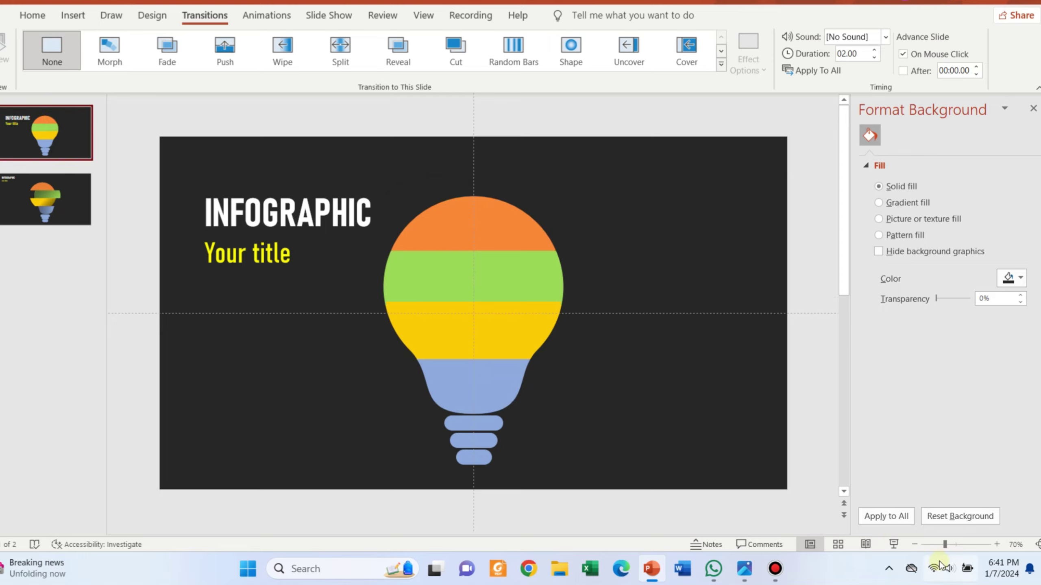
pyautogui.click(894, 542)
pyautogui.click(895, 542)
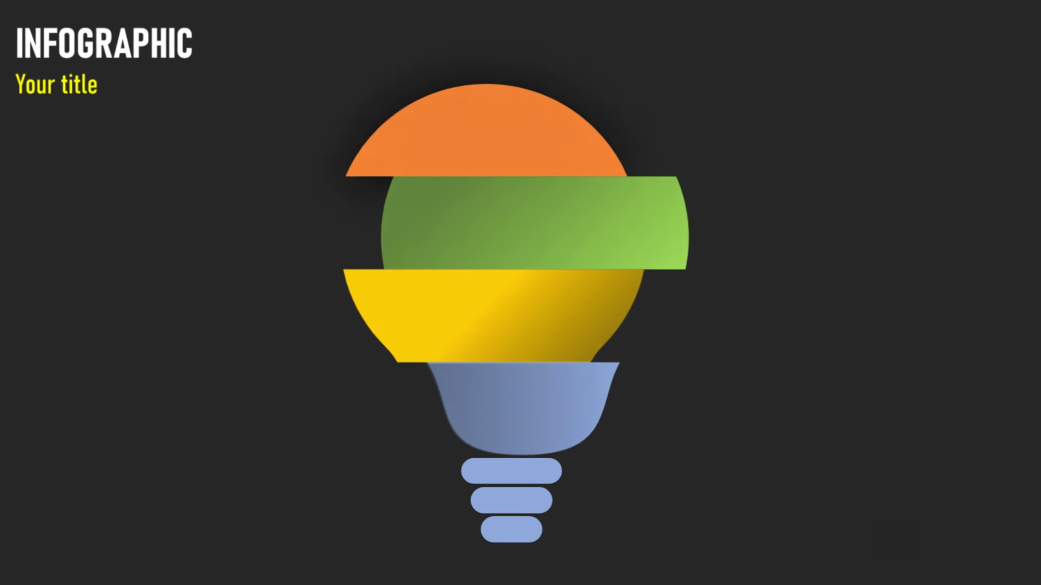
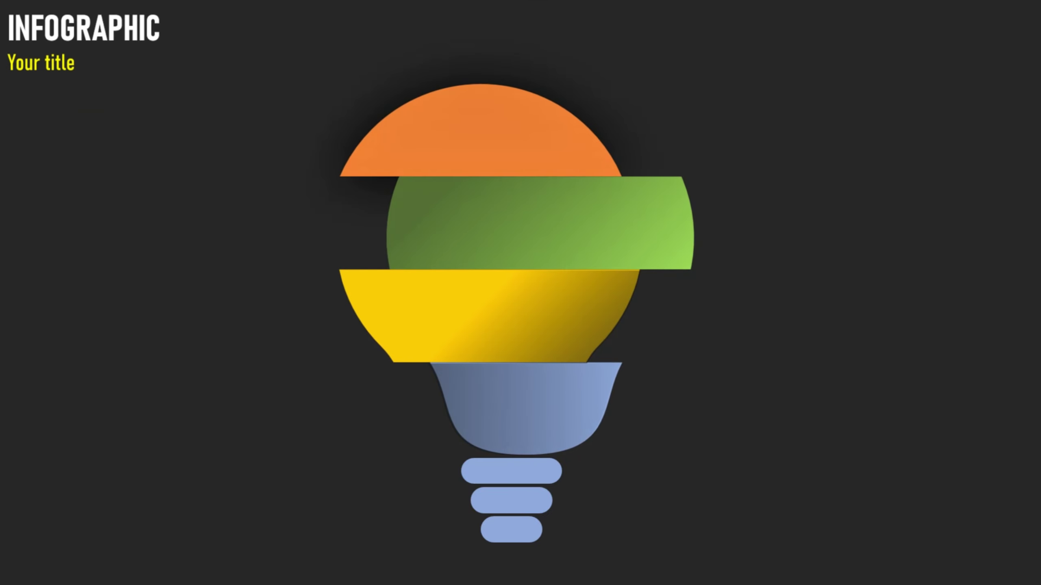
# Step: Top- and left-align the two rotated shadow shapes on slide 2
pyautogui.press('Escape')
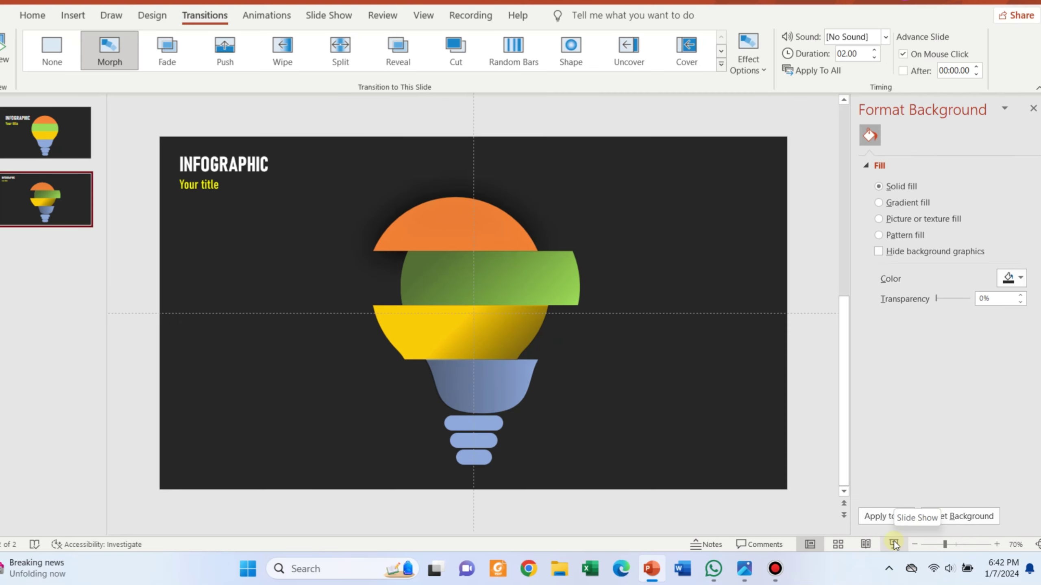
pyautogui.click(516, 337)
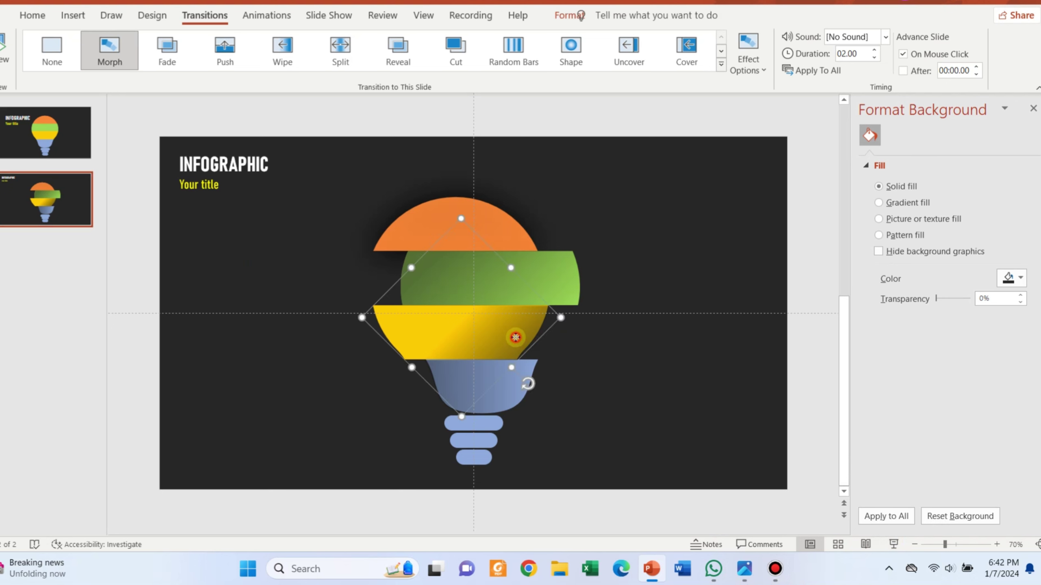
pyautogui.keyDown('shift'); pyautogui.click(555, 353); pyautogui.keyUp('shift')
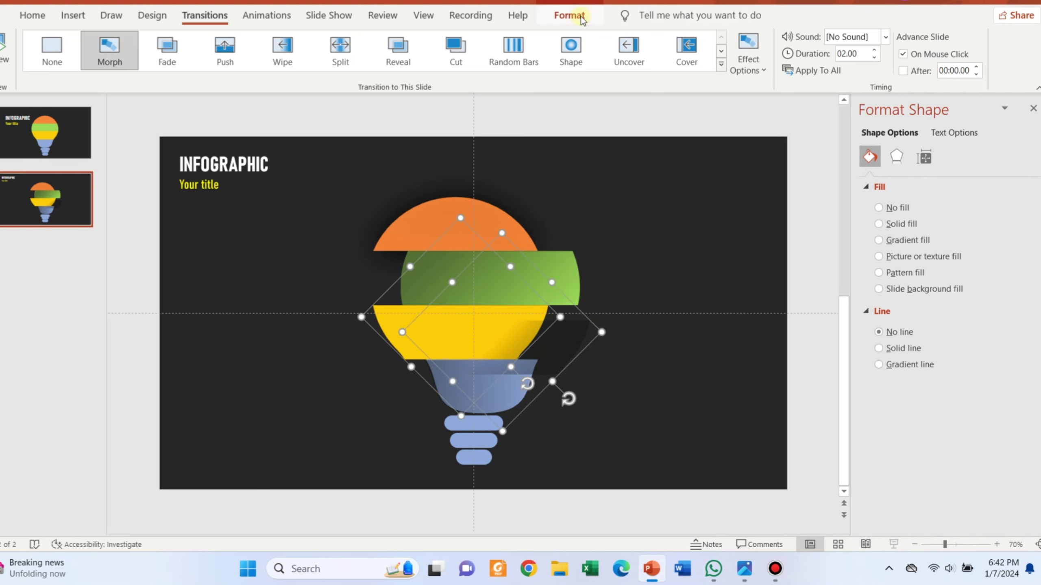
pyautogui.click(569, 15)
pyautogui.click(917, 37)
pyautogui.click(936, 118)
pyautogui.click(924, 36)
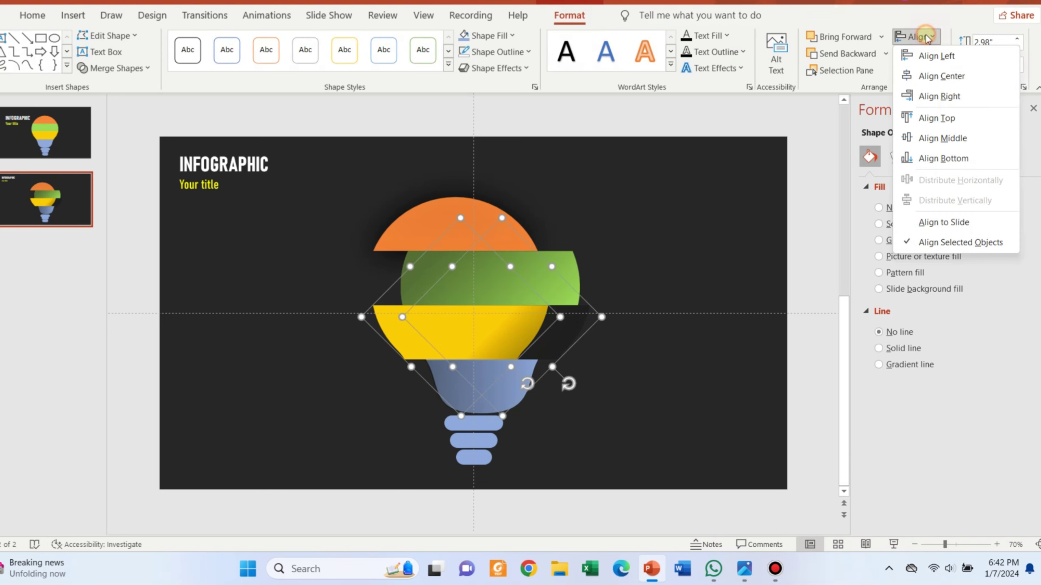
pyautogui.click(936, 56)
pyautogui.click(508, 399)
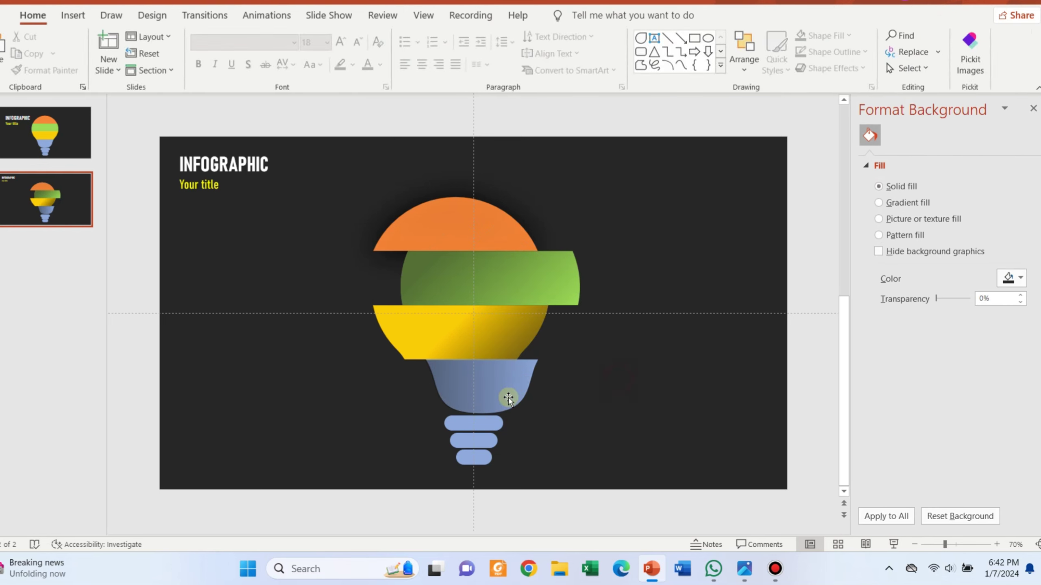
# Step: Top- and left-align the two diamond shadow shapes at the bulb base, then preview the slide show
pyautogui.click(508, 398)
pyautogui.keyDown('shift'); pyautogui.click(498, 400); pyautogui.keyUp('shift')
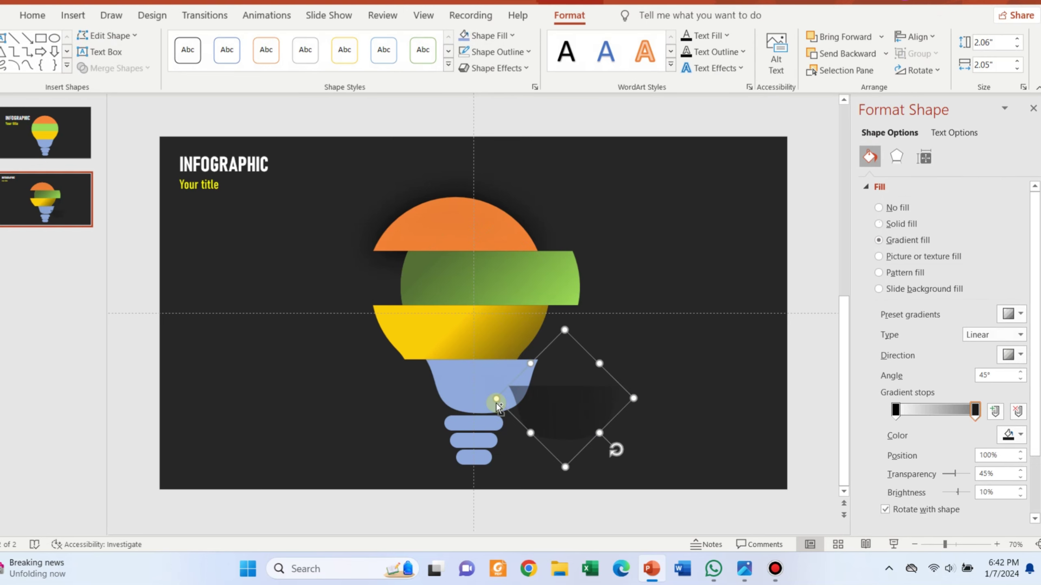
pyautogui.click(921, 35)
pyautogui.click(937, 117)
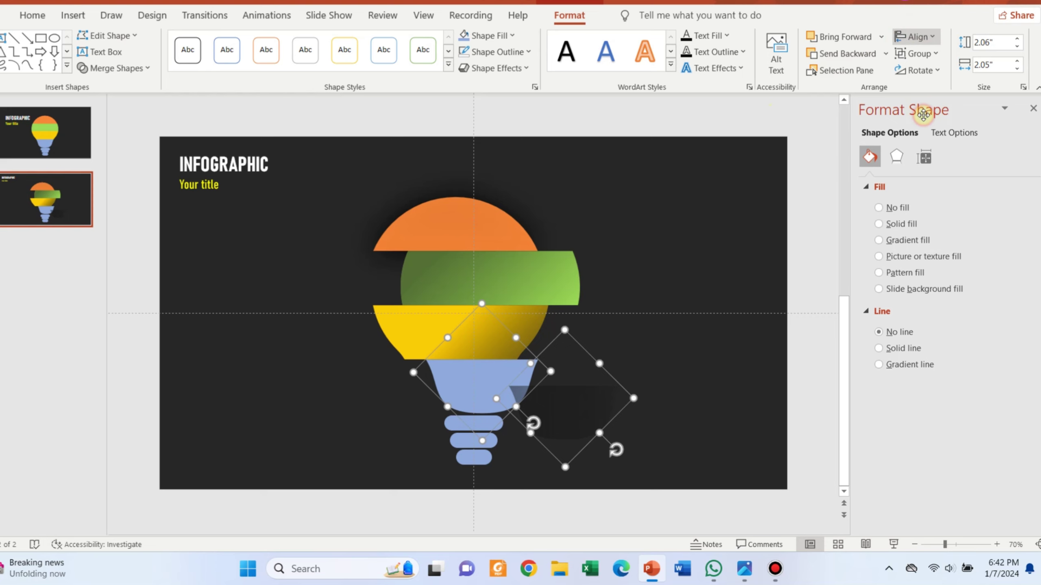
pyautogui.click(926, 34)
pyautogui.click(936, 55)
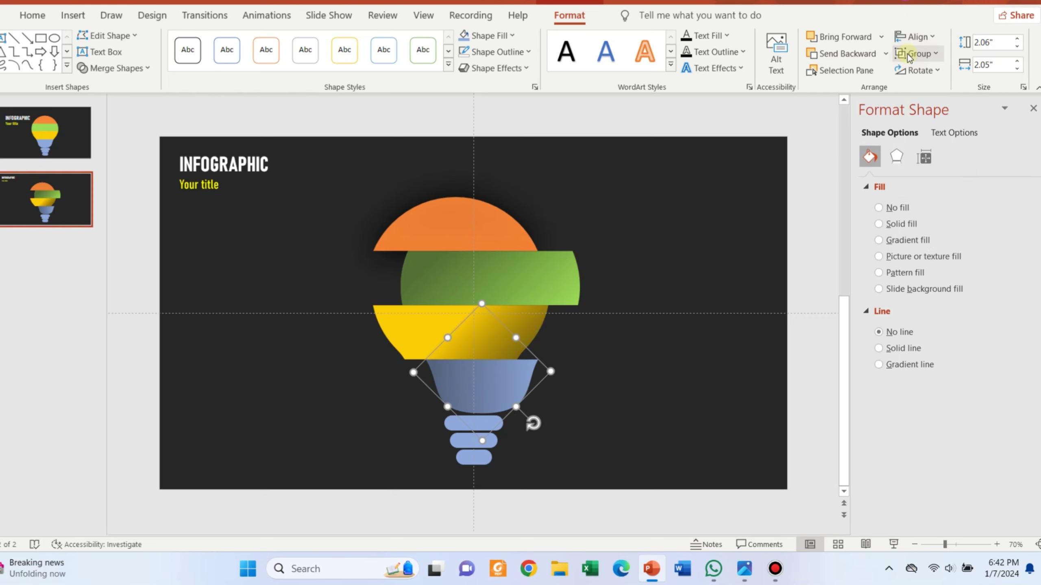
pyautogui.click(720, 349)
pyautogui.click(892, 545)
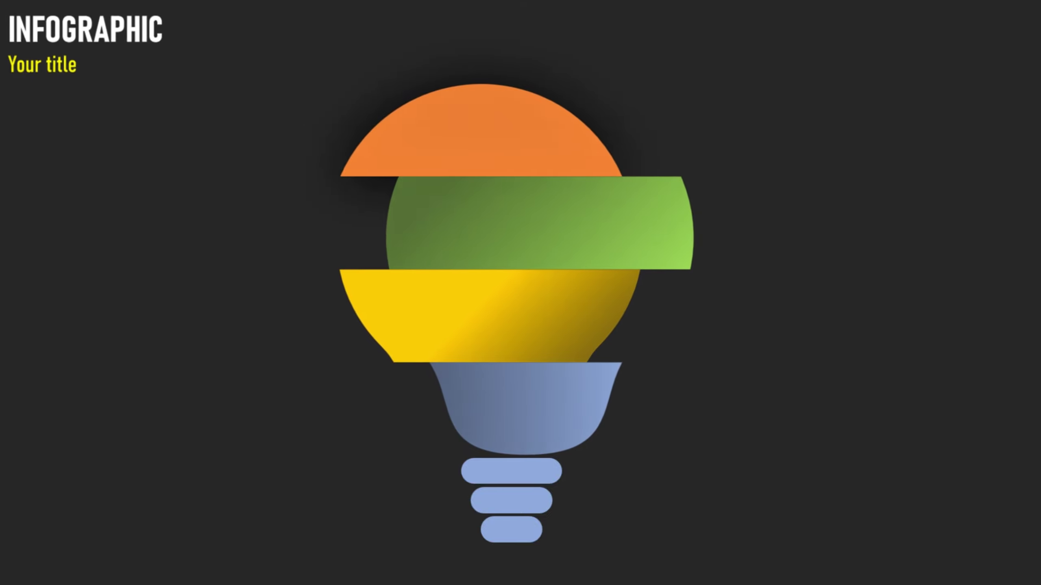
pyautogui.press('Escape')
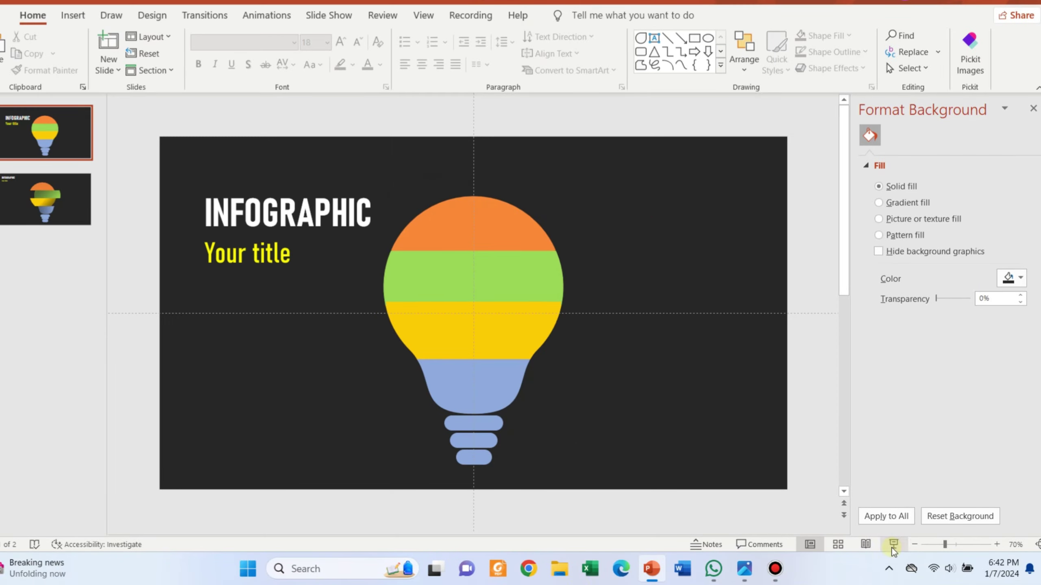
pyautogui.click(440, 324)
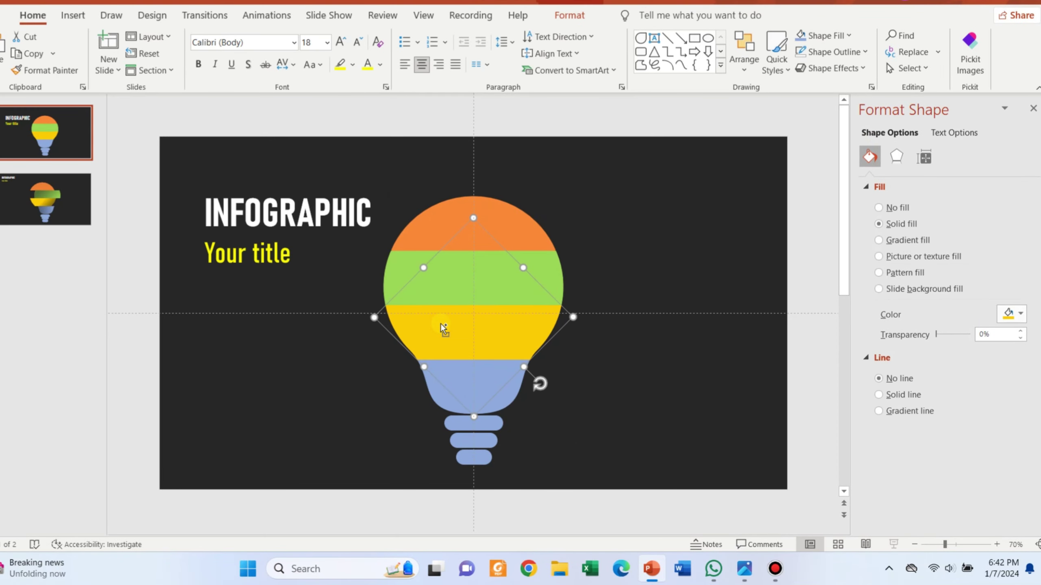
pyautogui.click(669, 473)
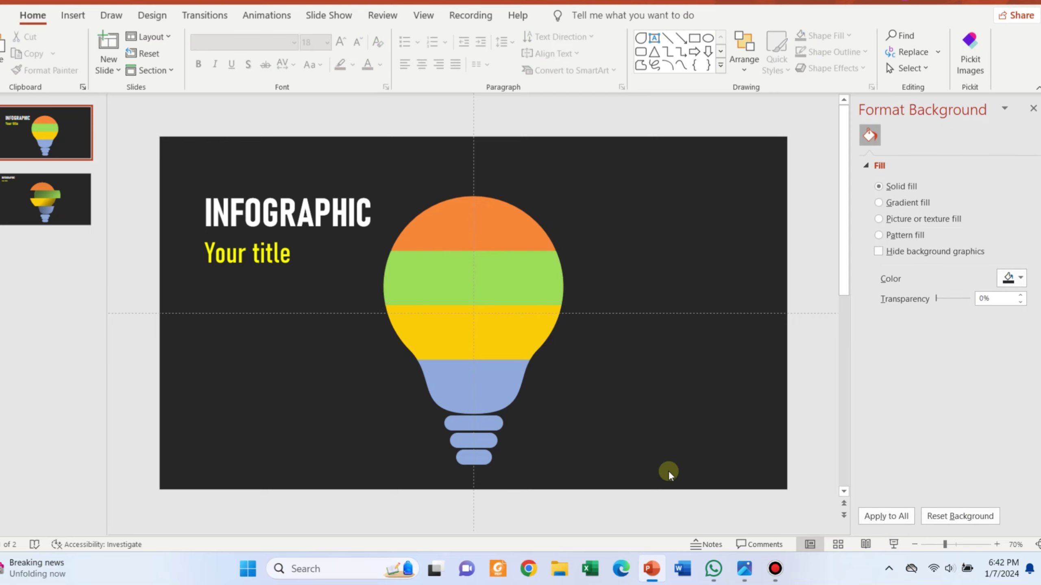
pyautogui.click(894, 544)
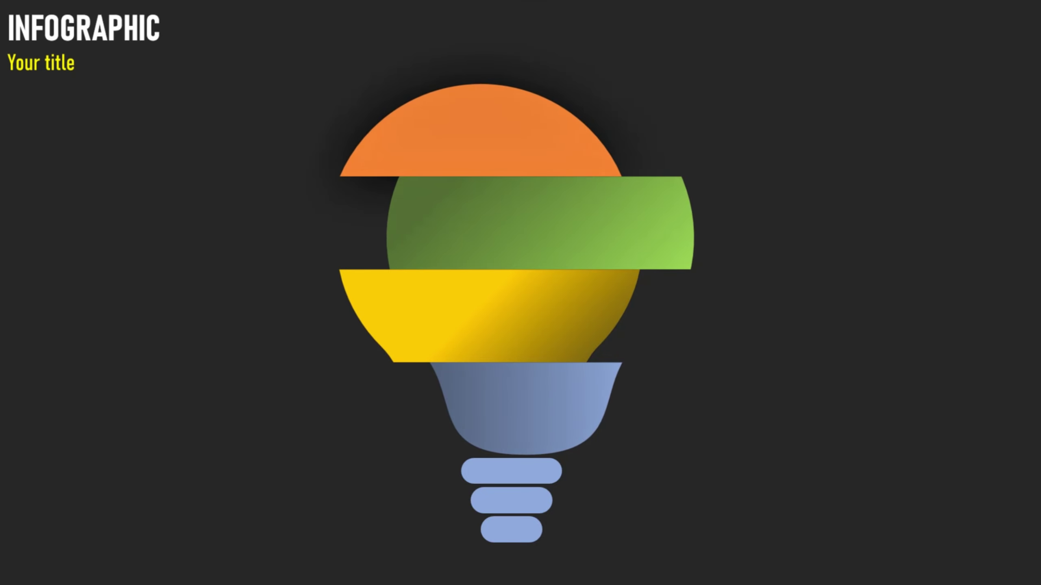
pyautogui.press('Escape')
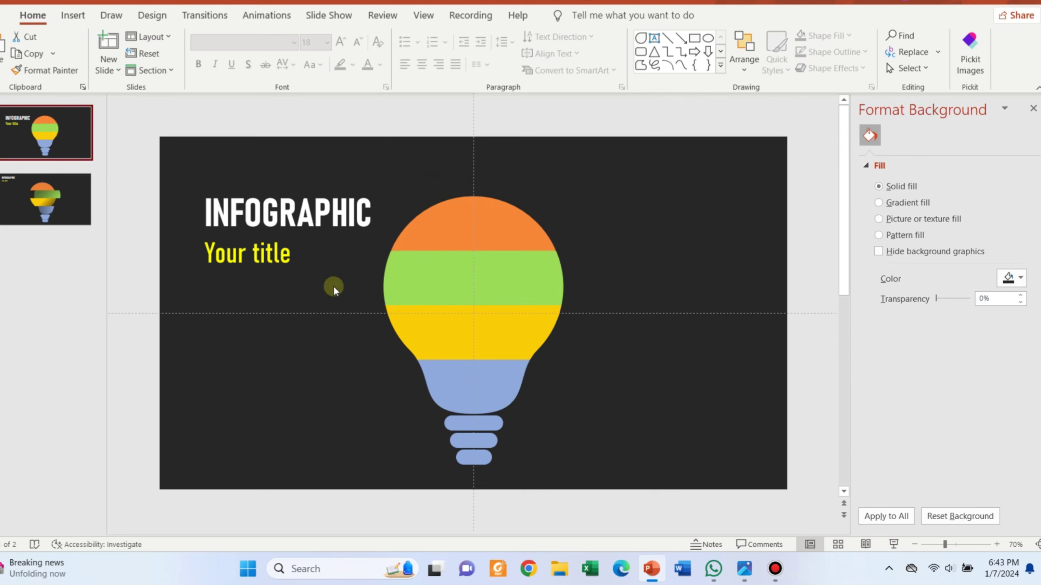
pyautogui.click(281, 186)
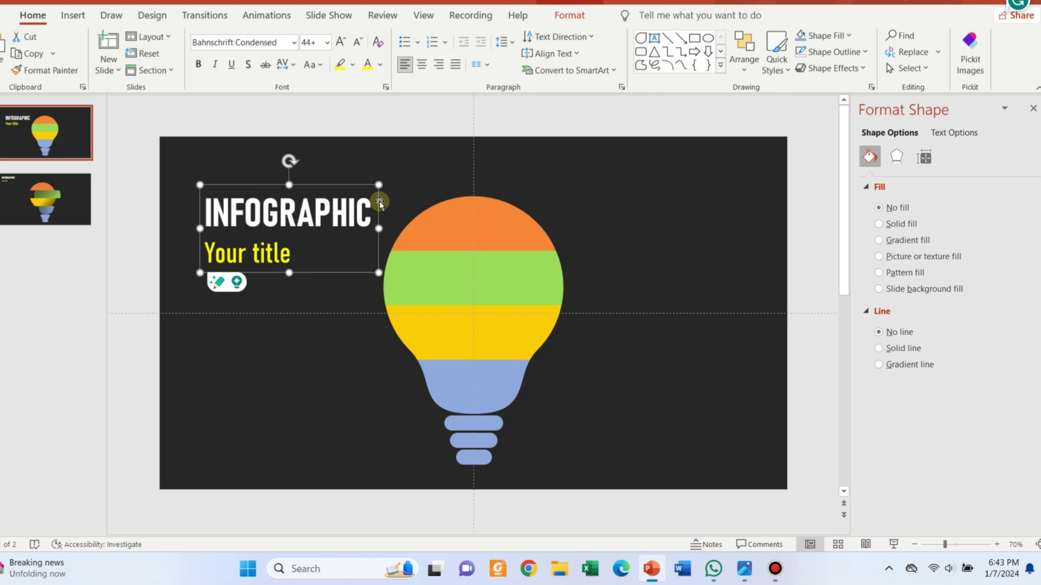
# Step: Draw a circle to the right of the bulb and paste the icons onto the slide
pyautogui.click(73, 15)
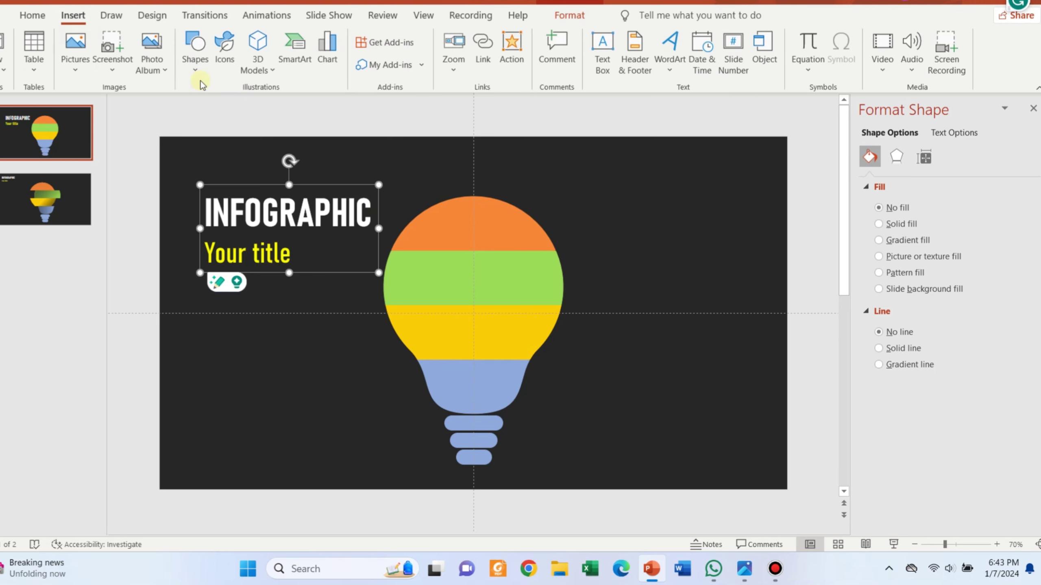
pyautogui.click(201, 69)
pyautogui.click(259, 109)
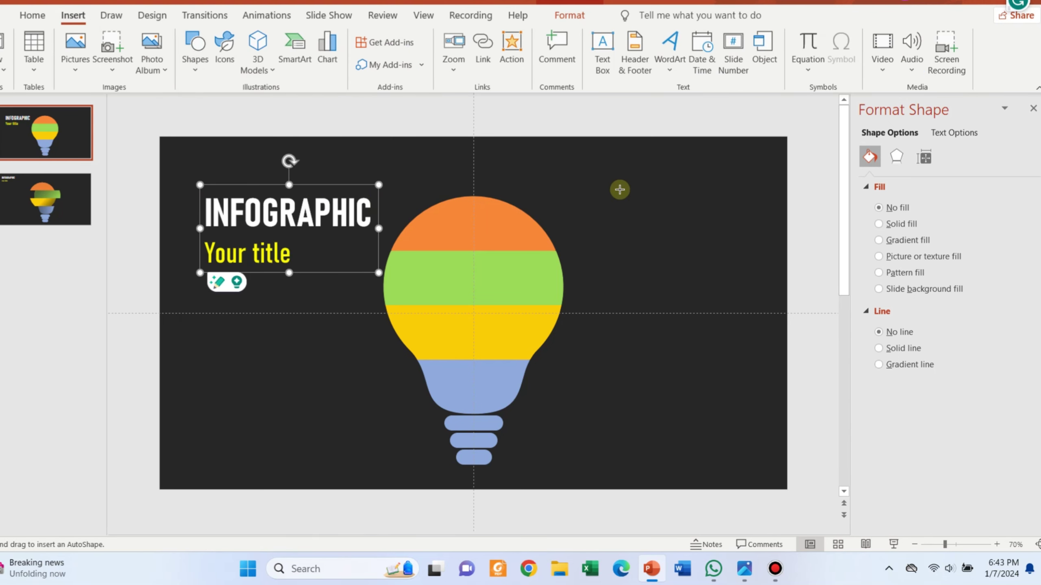
pyautogui.moveTo(619, 190); pyautogui.dragTo(673, 243)
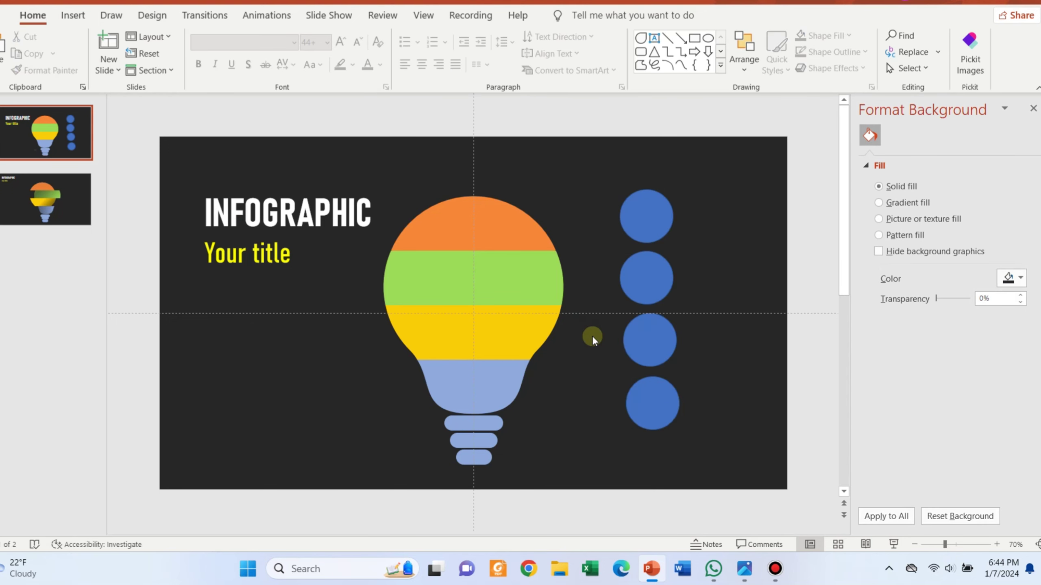
pyautogui.hotkey('ctrl', 'v')
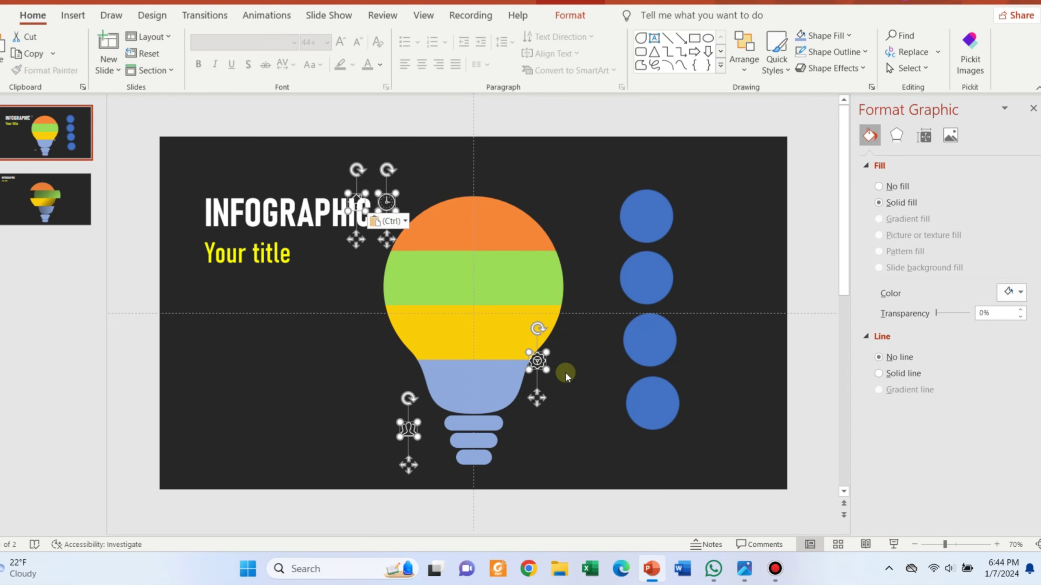
pyautogui.click(569, 412)
# Step: Fill the top circle orange and remove its outline
pyautogui.click(400, 211)
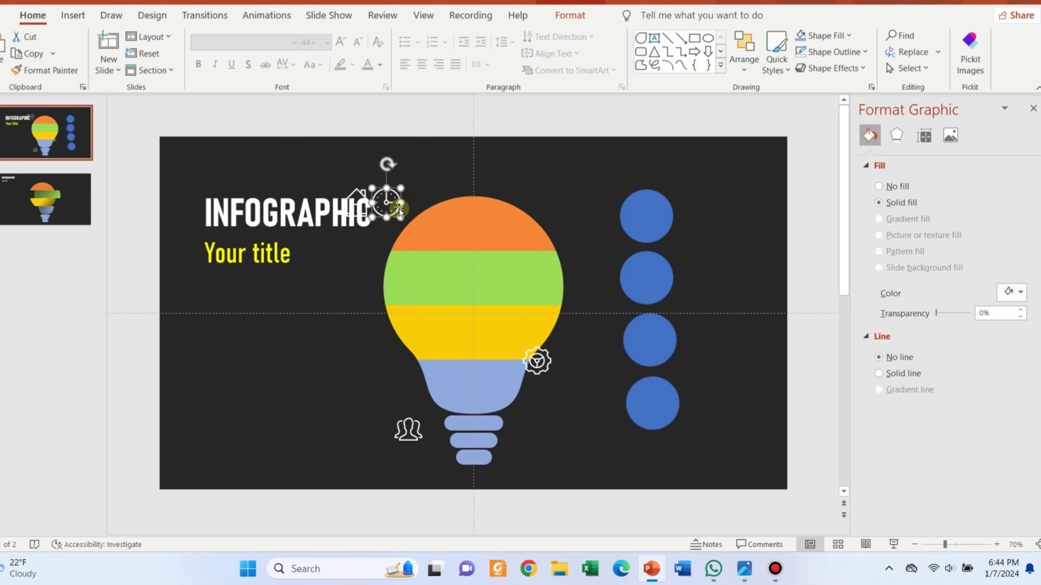
pyautogui.click(629, 223)
pyautogui.click(822, 35)
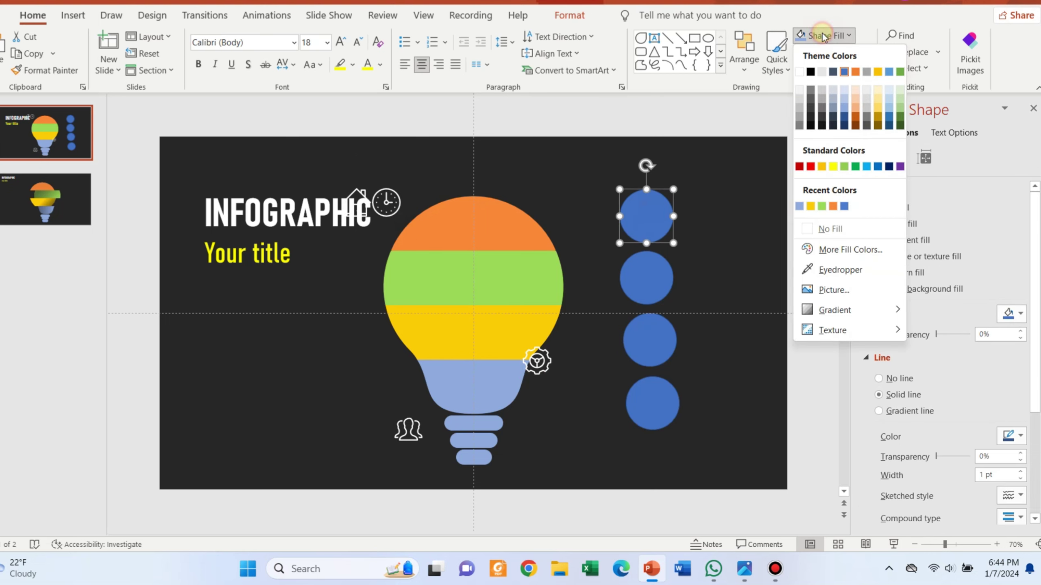
pyautogui.doubleClick(833, 207)
pyautogui.click(646, 215)
pyautogui.click(829, 59)
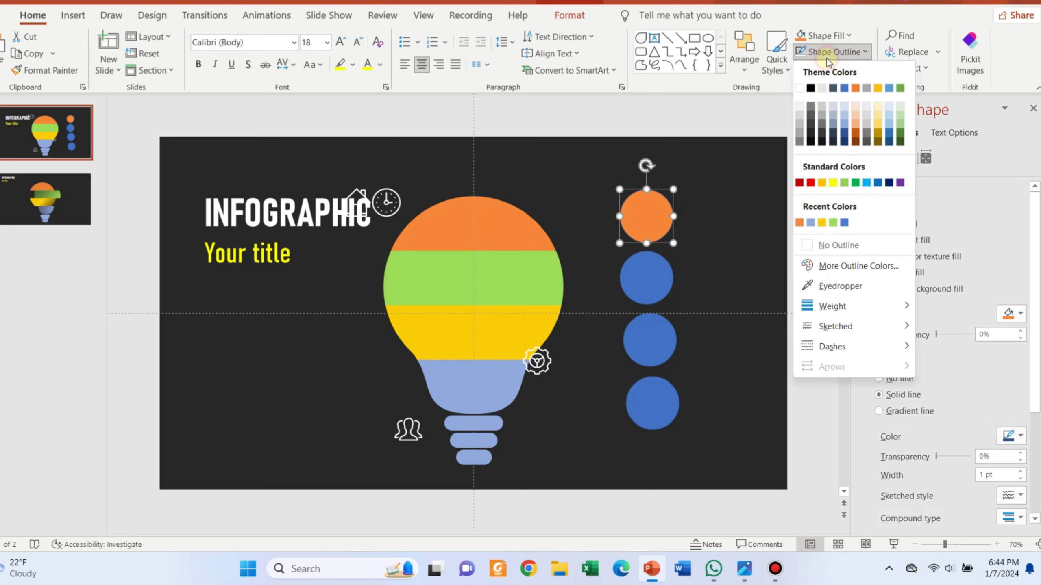
pyautogui.click(852, 245)
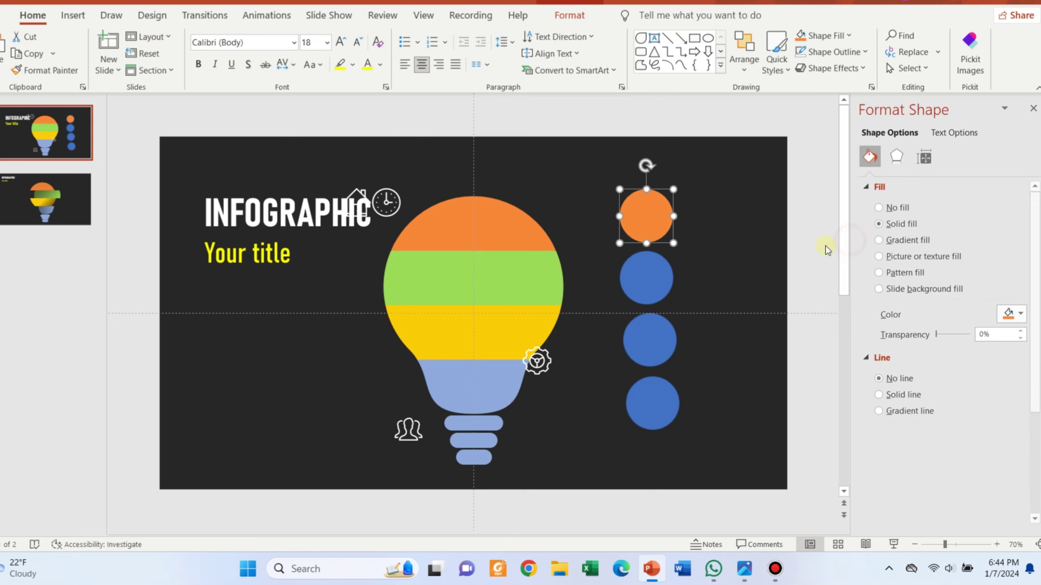
# Step: Delete the three remaining blue circles, leaving the orange one
pyautogui.click(649, 295)
pyautogui.keyDown('shift'); pyautogui.click(649, 341); pyautogui.keyUp('shift')
pyautogui.keyDown('shift'); pyautogui.click(653, 406); pyautogui.keyUp('shift')
pyautogui.press('Delete')
pyautogui.click(652, 202)
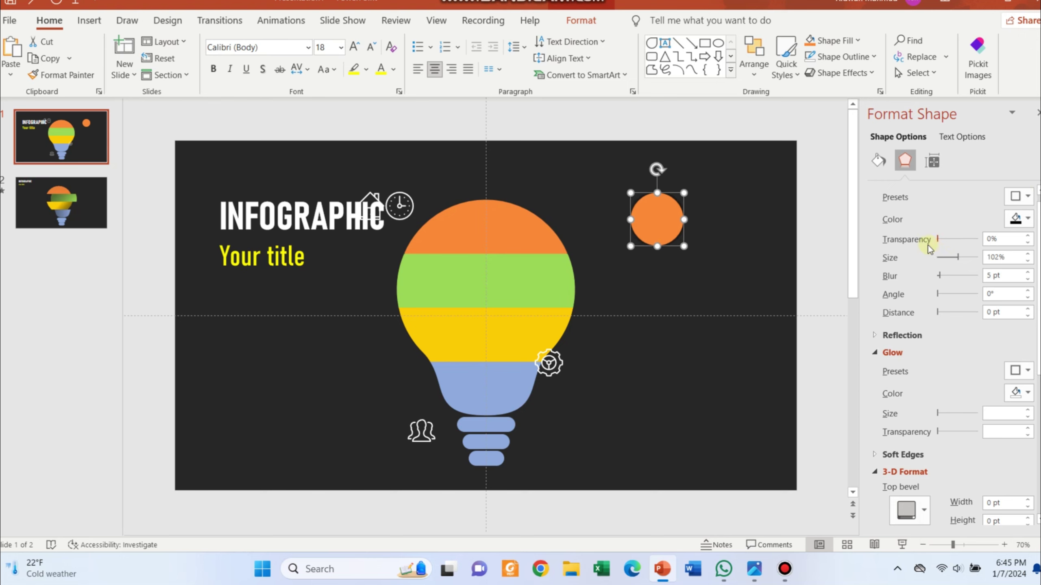
# Step: Duplicate the orange circle below itself and fill the copy green
pyautogui.click(743, 234)
pyautogui.click(663, 214)
pyautogui.moveTo(665, 217); pyautogui.dragTo(663, 269)
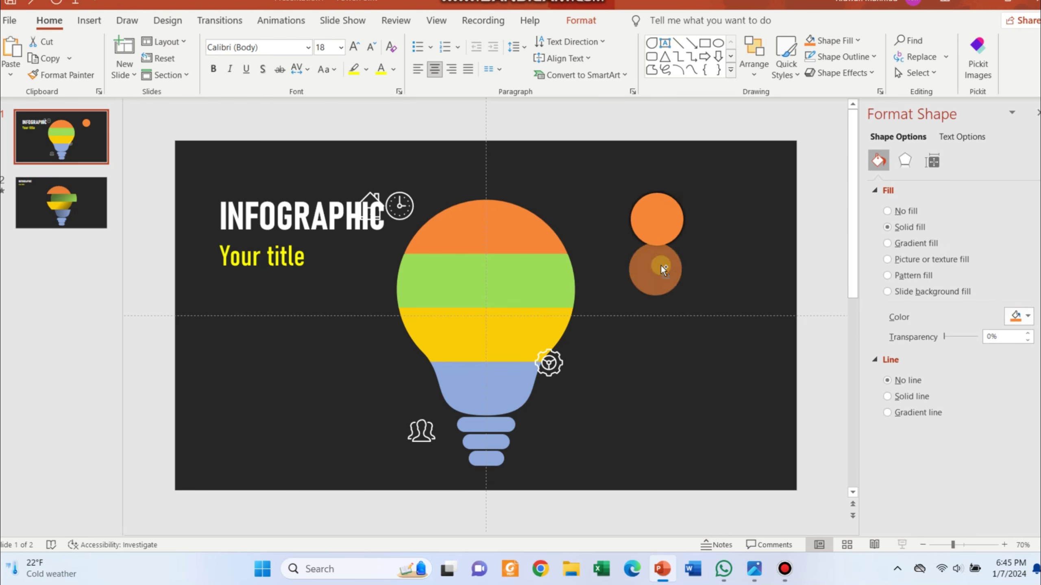
pyautogui.click(844, 40)
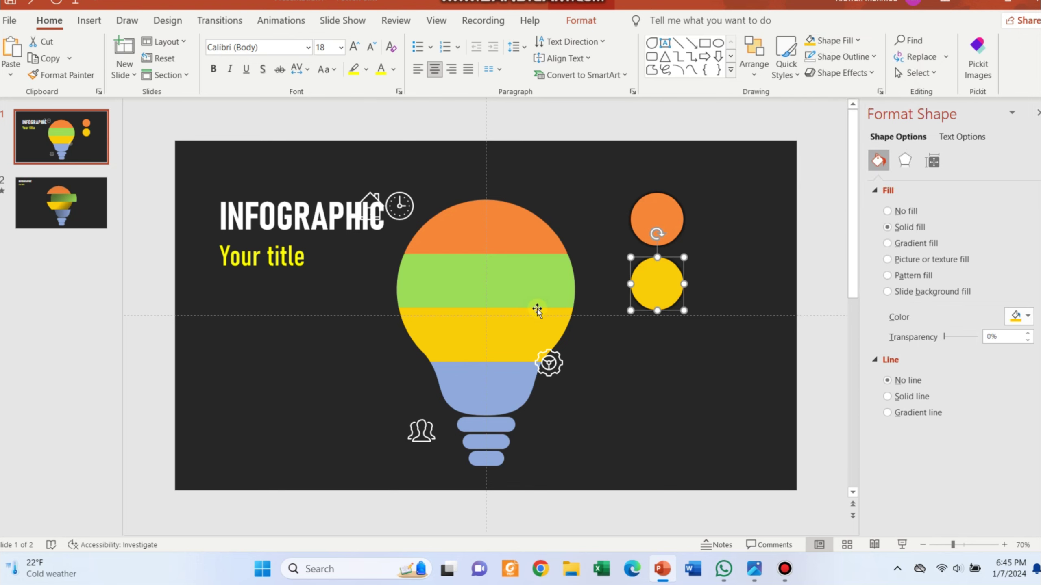
pyautogui.click(853, 169)
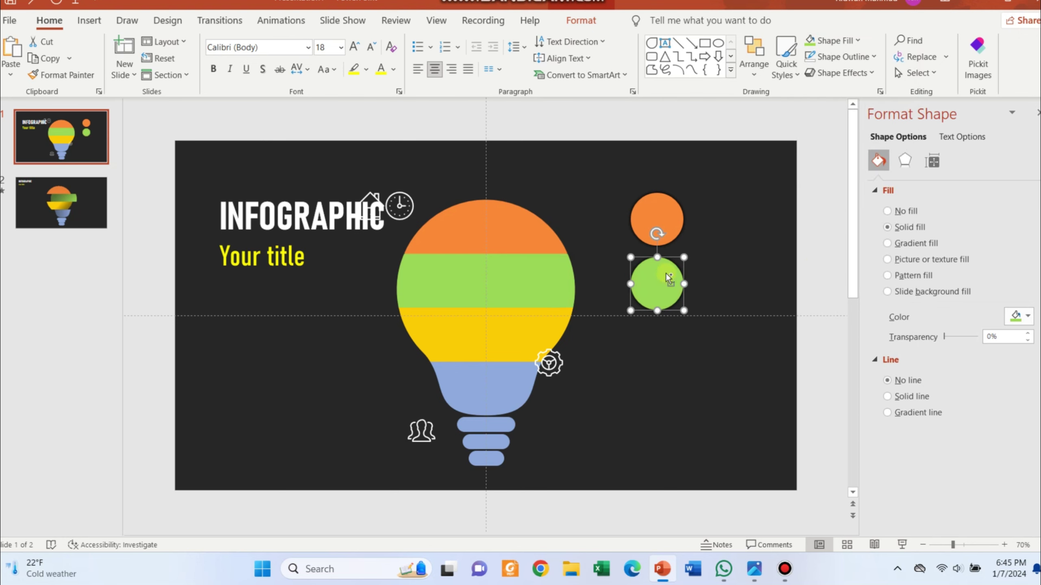
# Step: Copy the orange and green pair below them and fill the third circle yellow
pyautogui.keyDown('shift'); pyautogui.click(676, 209); pyautogui.keyUp('shift')
pyautogui.moveTo(676, 210); pyautogui.dragTo(676, 346)
pyautogui.click(835, 40)
pyautogui.click(686, 370)
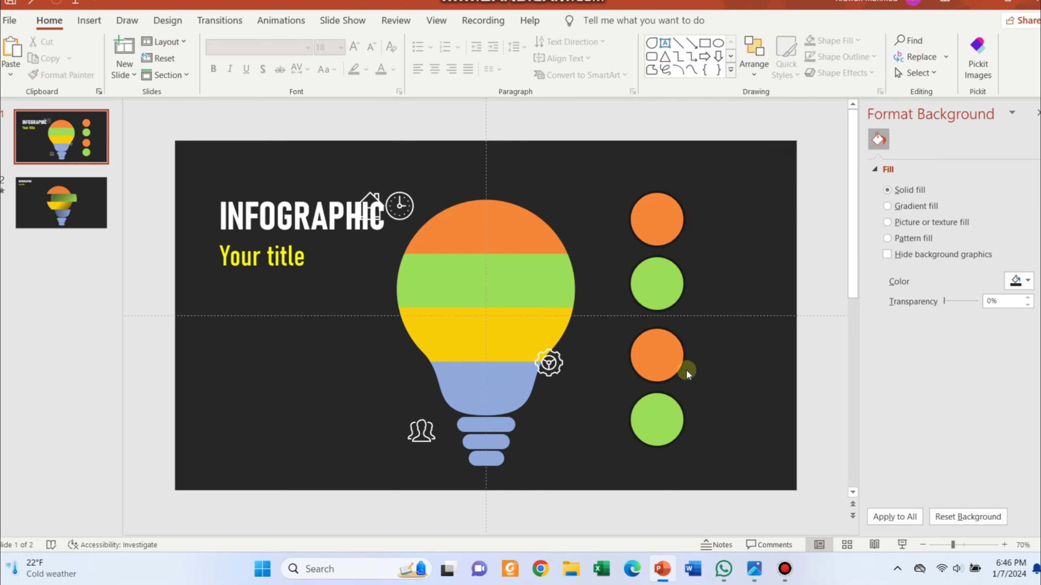
pyautogui.click(656, 356)
pyautogui.click(834, 40)
pyautogui.click(846, 273)
# Step: Fill the fourth circle light blue and move the gear icon onto it
pyautogui.click(517, 340)
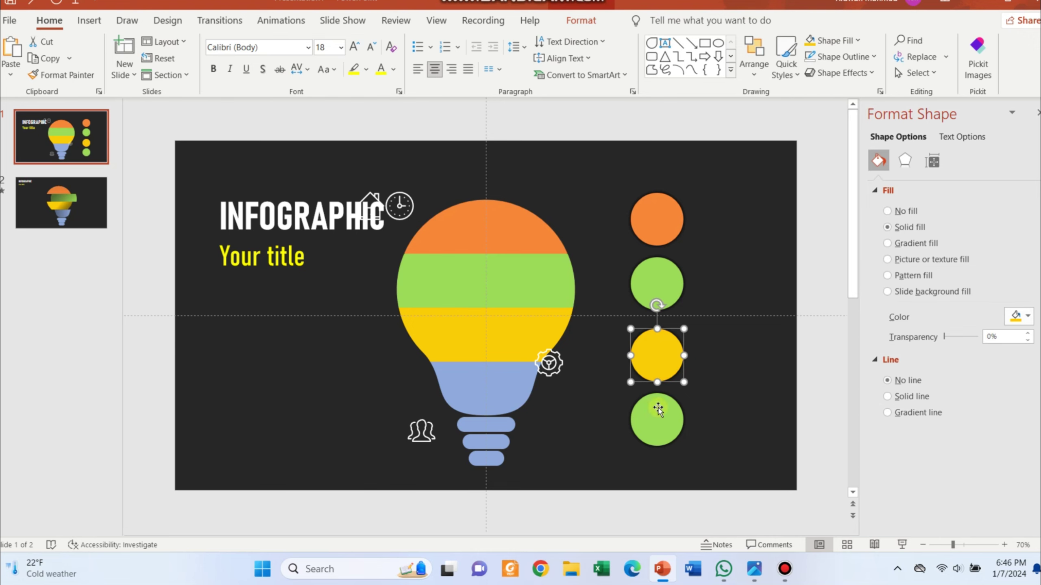
pyautogui.click(658, 412)
pyautogui.click(834, 40)
pyautogui.click(842, 209)
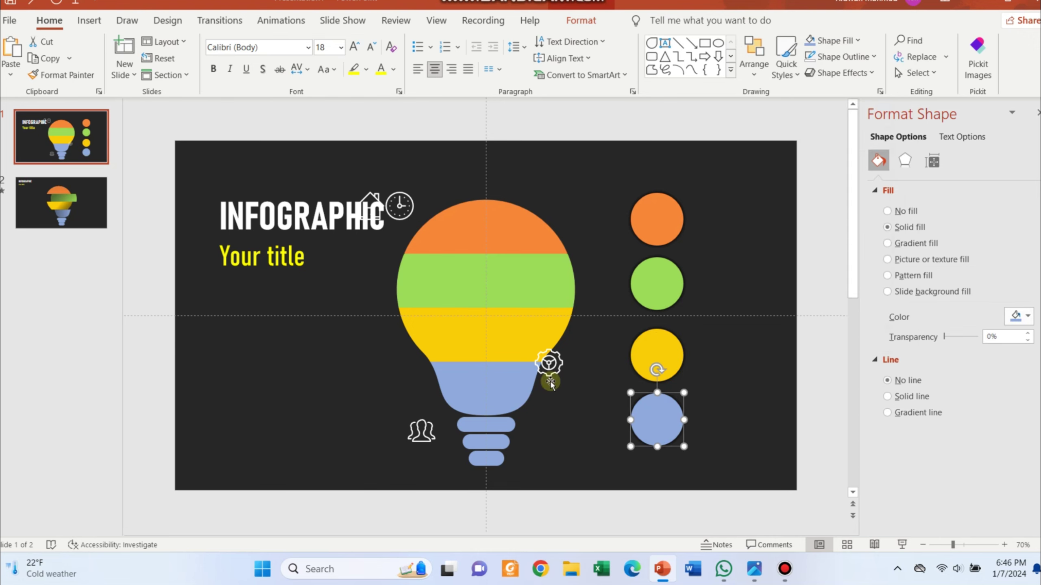
pyautogui.moveTo(553, 371); pyautogui.dragTo(664, 427)
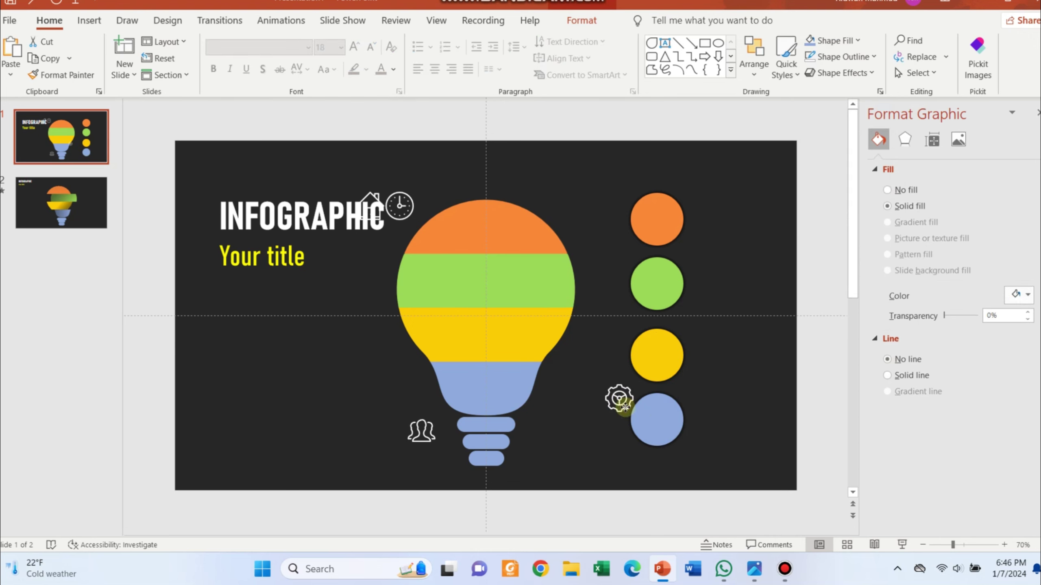
# Step: Set the gear icon on the blue circle and move the people icon onto the yellow circle
pyautogui.hotkey('ctrl', 'v')
pyautogui.click(660, 430)
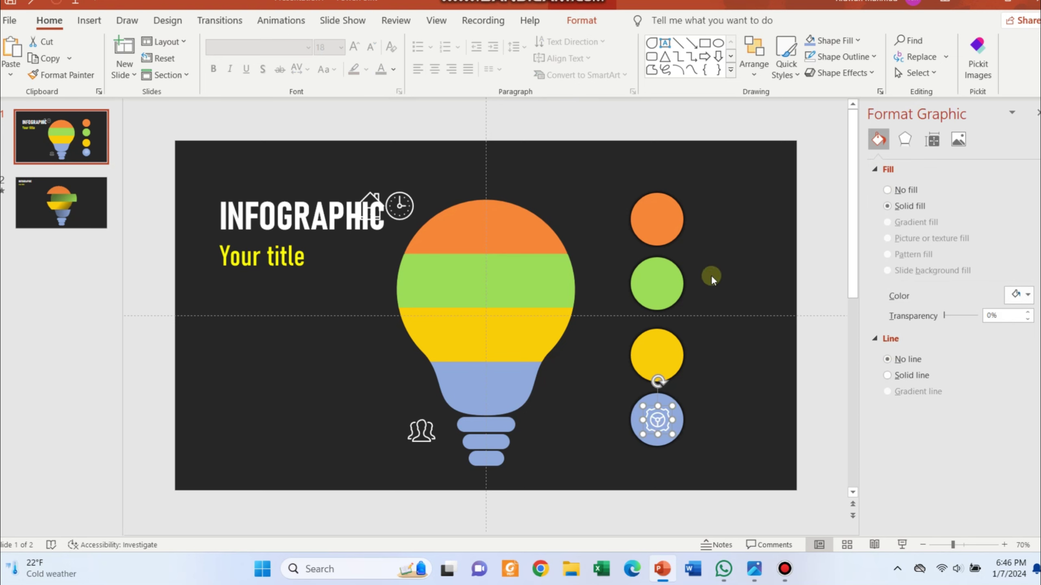
pyautogui.hotkey('ctrl', 'x')
pyautogui.click(655, 352)
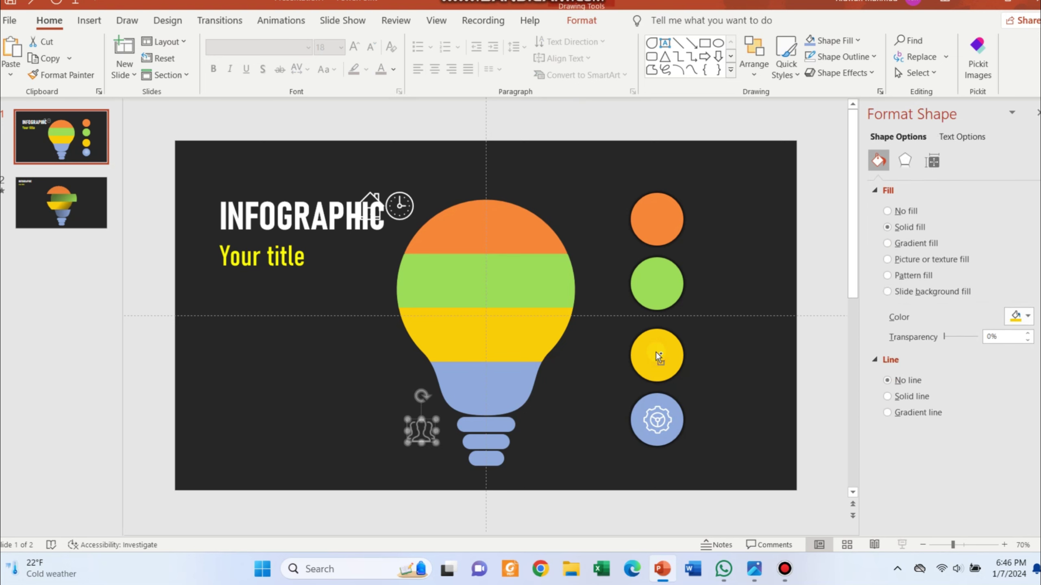
pyautogui.hotkey('ctrl', 'v')
pyautogui.moveTo(420, 433); pyautogui.dragTo(683, 341)
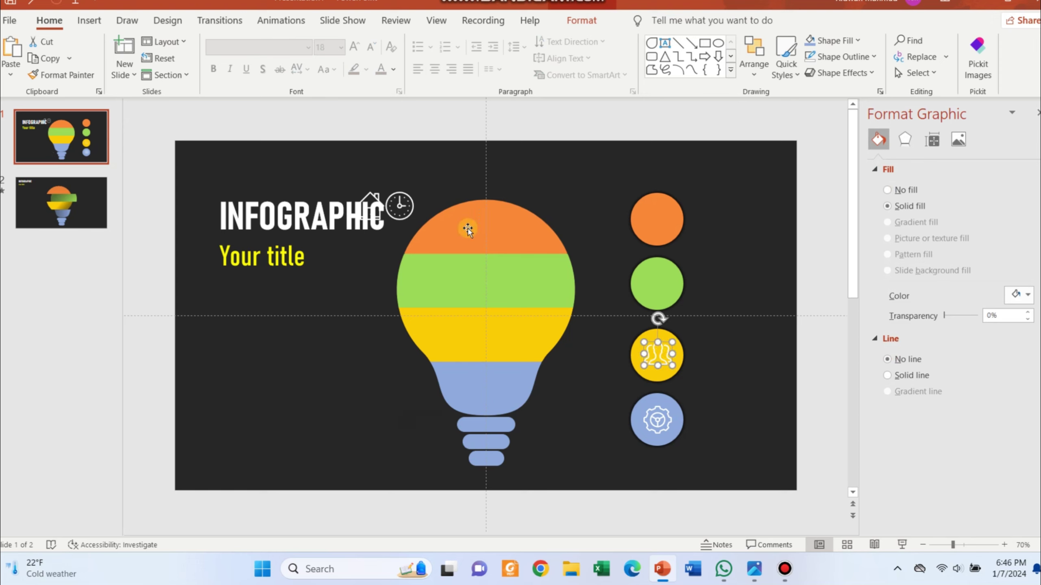
# Step: Move the clock icon onto the green circle and the house icon onto the orange circle
pyautogui.click(407, 207)
pyautogui.hotkey('ctrl', 'x')
pyautogui.hotkey('ctrl', 'v')
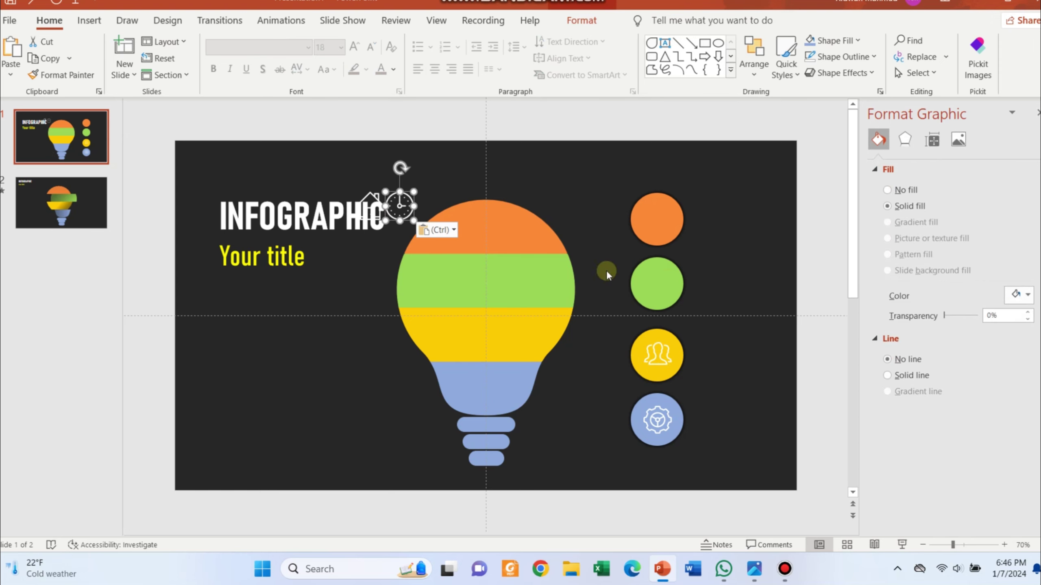
pyautogui.moveTo(449, 225); pyautogui.dragTo(656, 287)
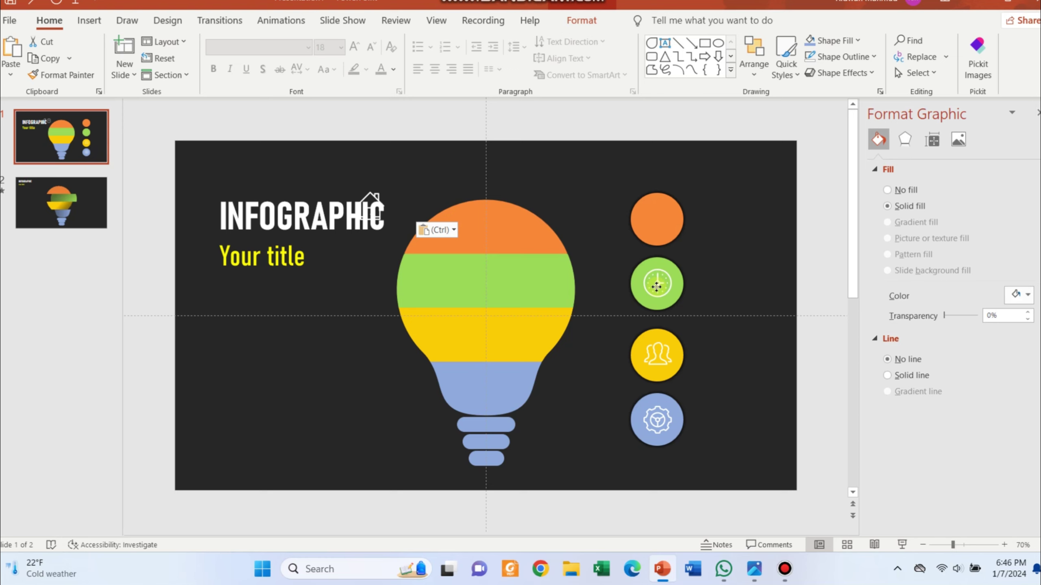
pyautogui.moveTo(368, 204); pyautogui.dragTo(657, 209)
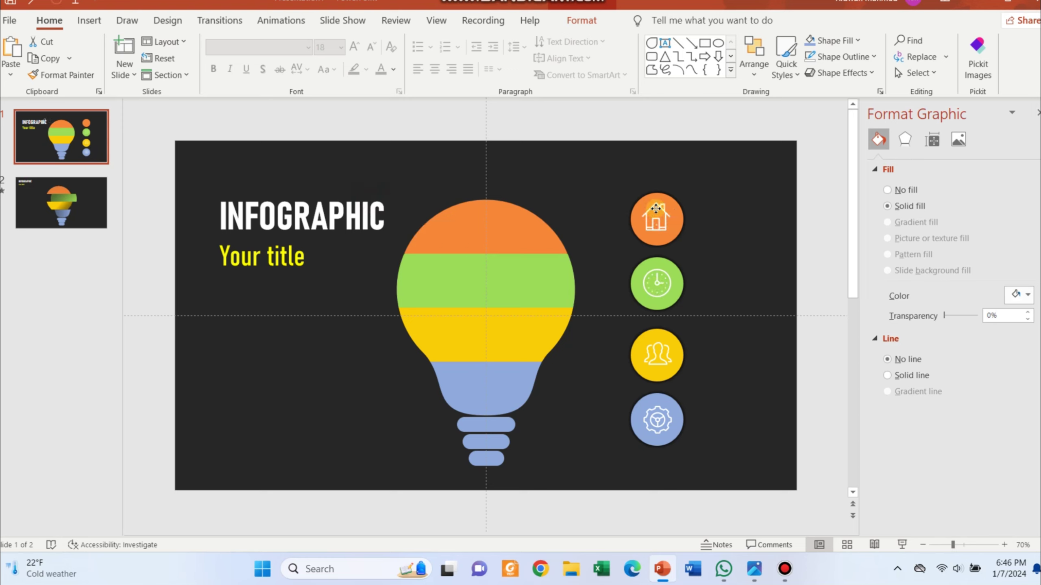
# Step: Draw a straight line from the bulb's edge to the house circle
pyautogui.click(697, 244)
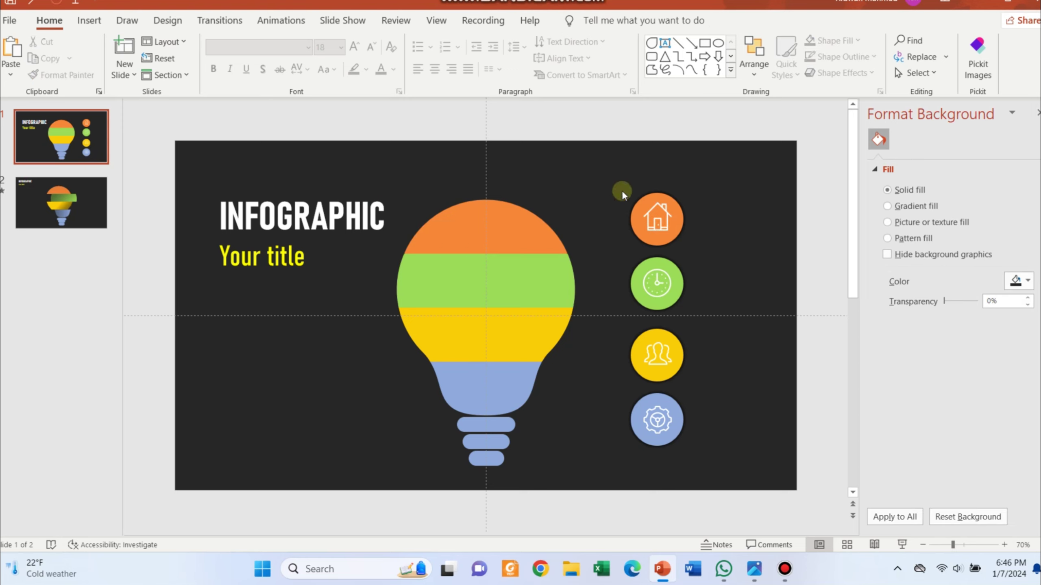
pyautogui.click(88, 20)
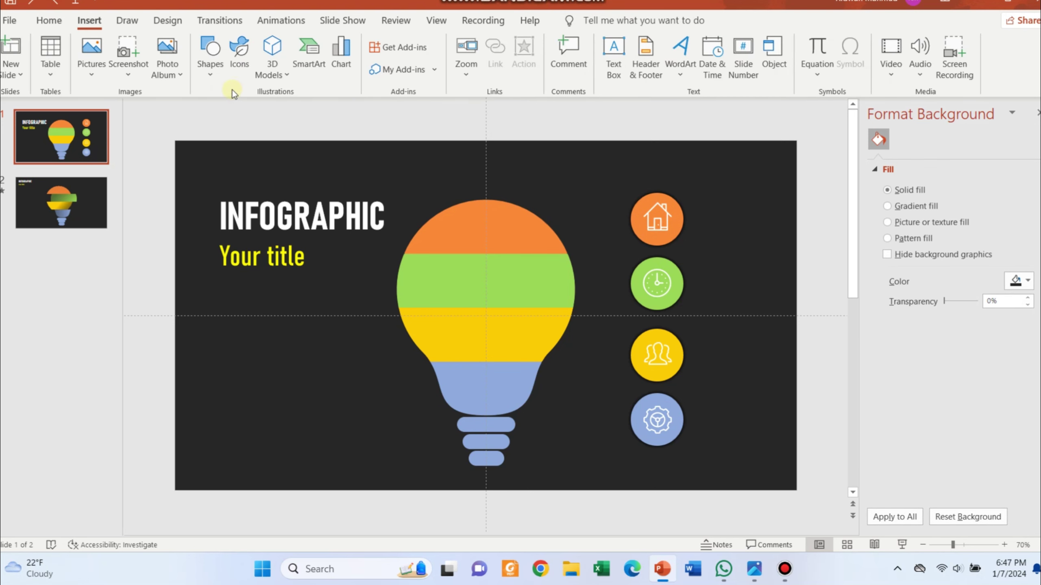
pyautogui.click(215, 78)
pyautogui.click(231, 109)
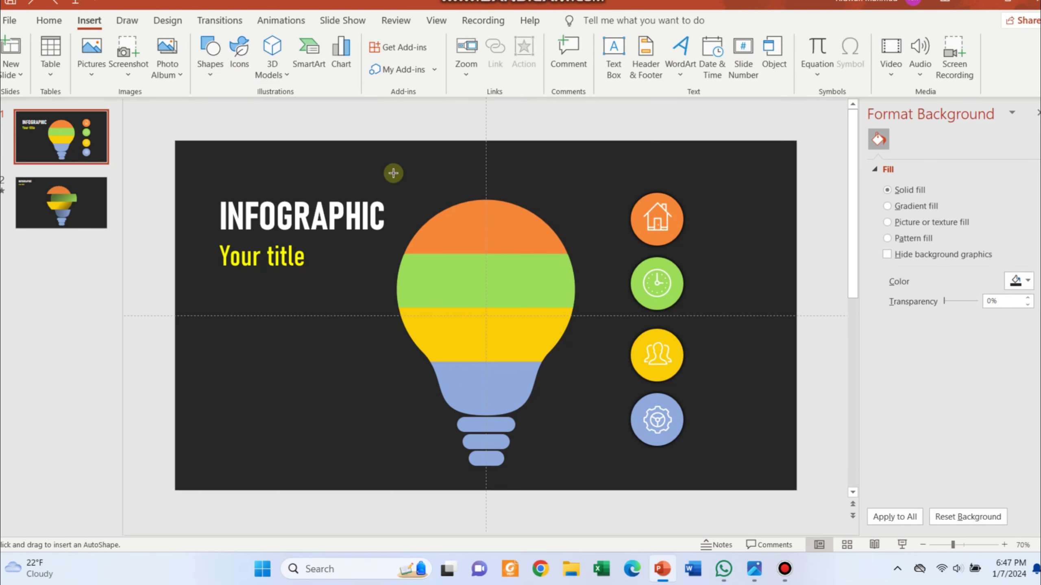
pyautogui.moveTo(548, 224); pyautogui.dragTo(630, 220)
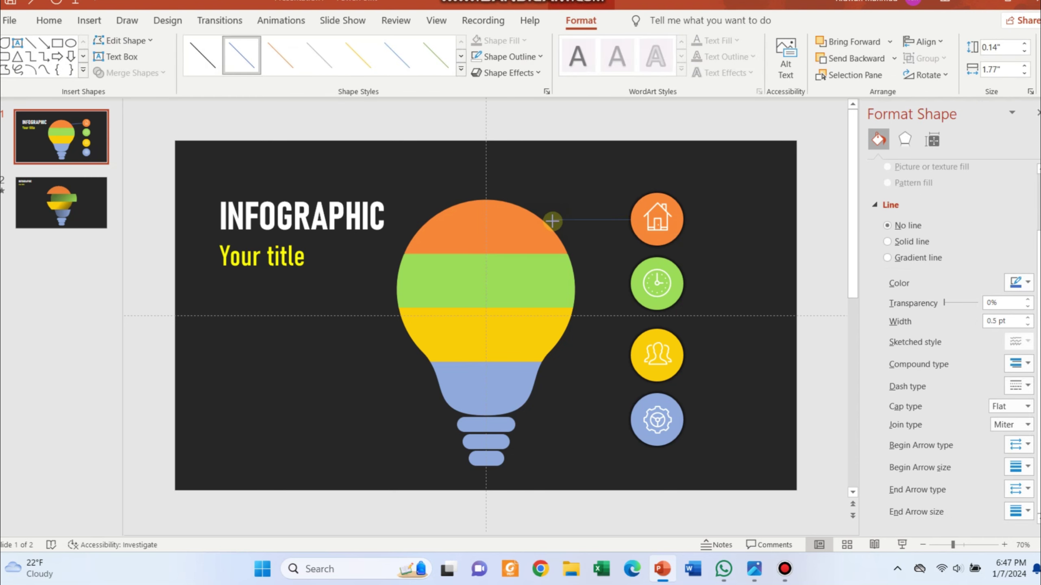
pyautogui.moveTo(552, 221); pyautogui.dragTo(552, 226)
pyautogui.moveTo(655, 237); pyautogui.dragTo(656, 243)
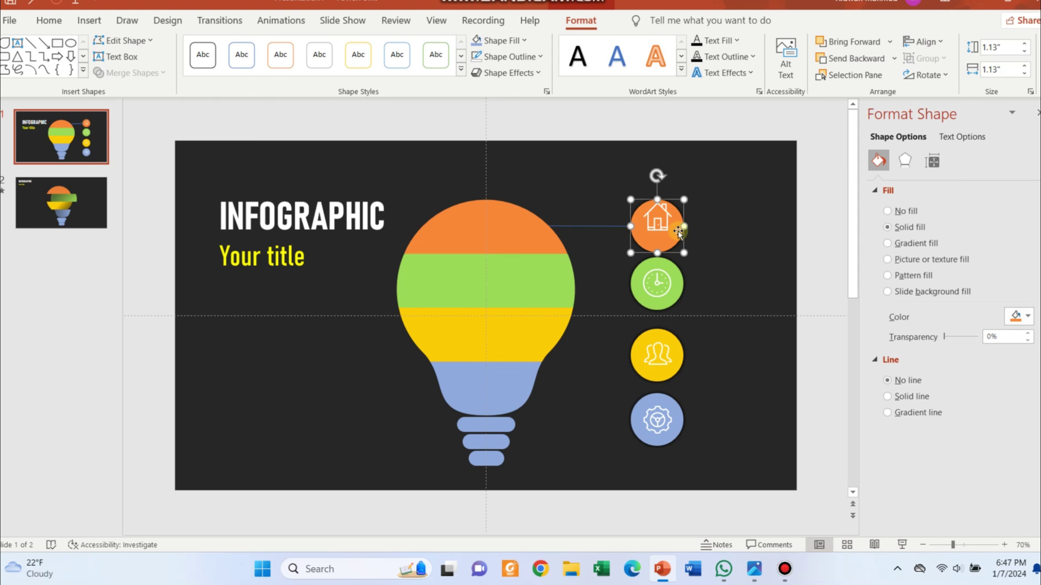
# Step: Color the connector line orange
pyautogui.click(704, 222)
pyautogui.click(664, 230)
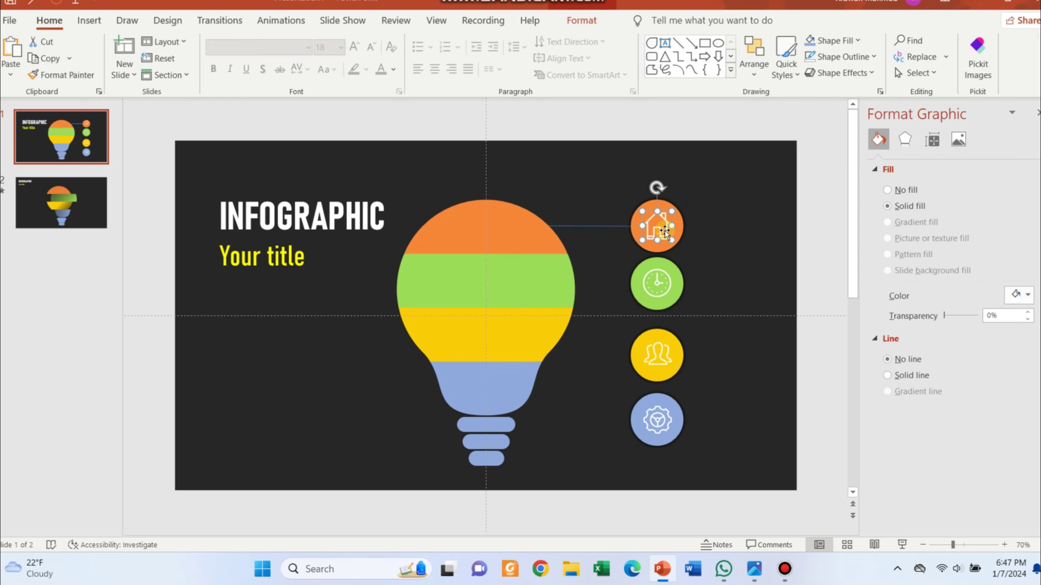
pyautogui.click(607, 226)
pyautogui.click(844, 56)
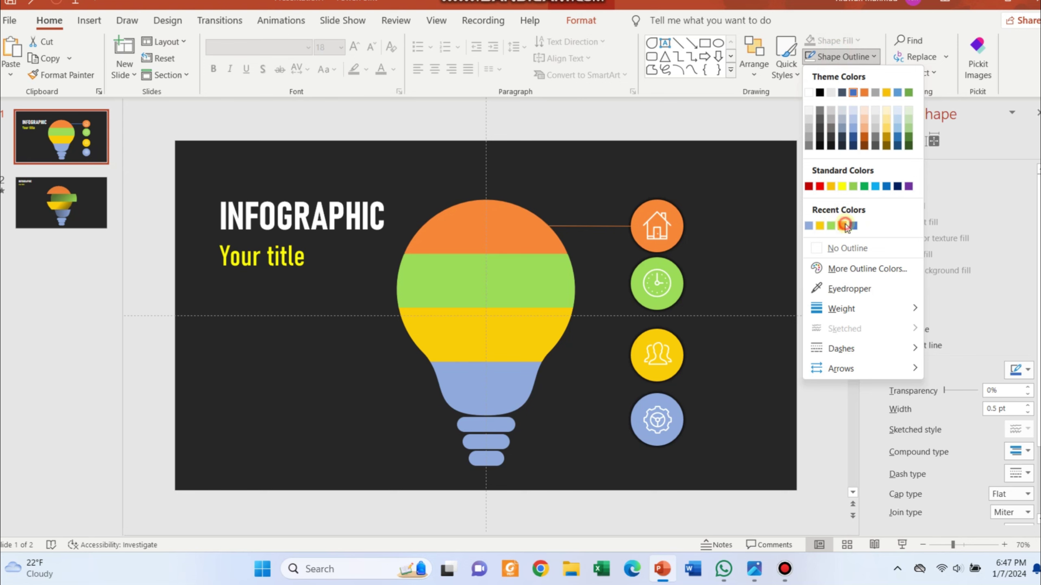
pyautogui.click(844, 226)
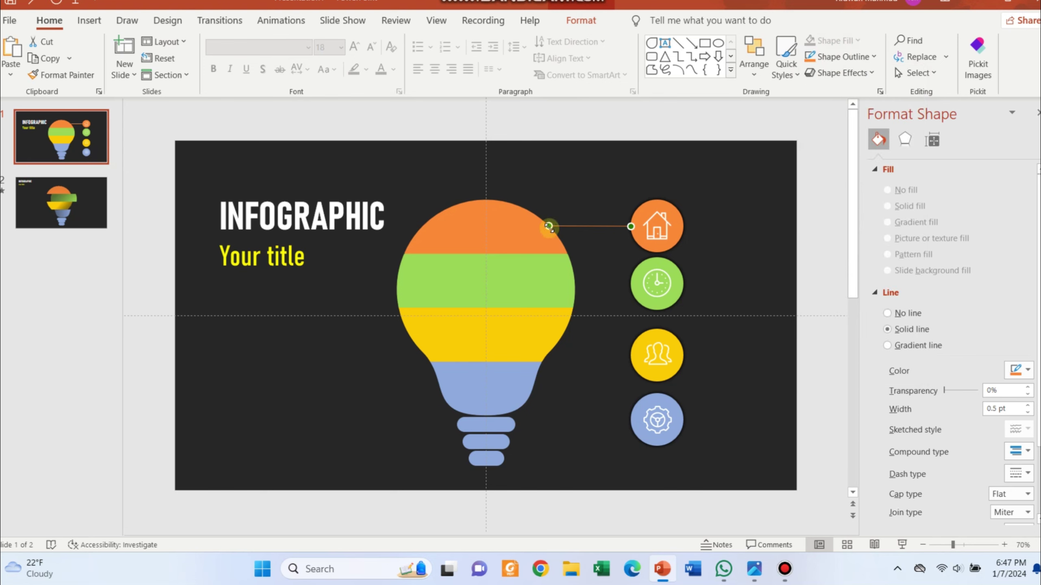
# Step: Review the connector line's arrowhead options, leaving them unchanged
pyautogui.click(609, 242)
pyautogui.click(605, 226)
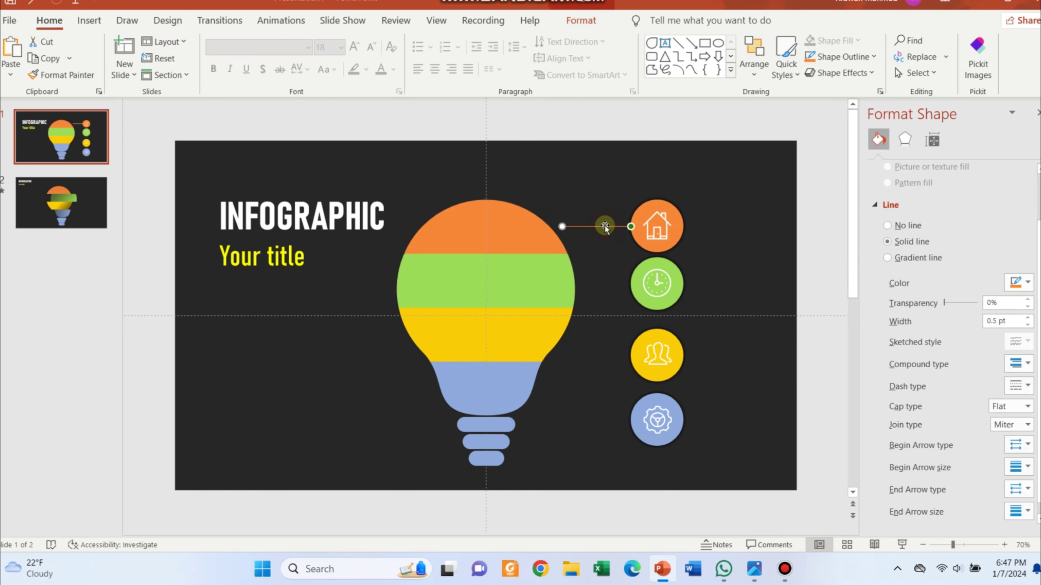
pyautogui.click(1013, 492)
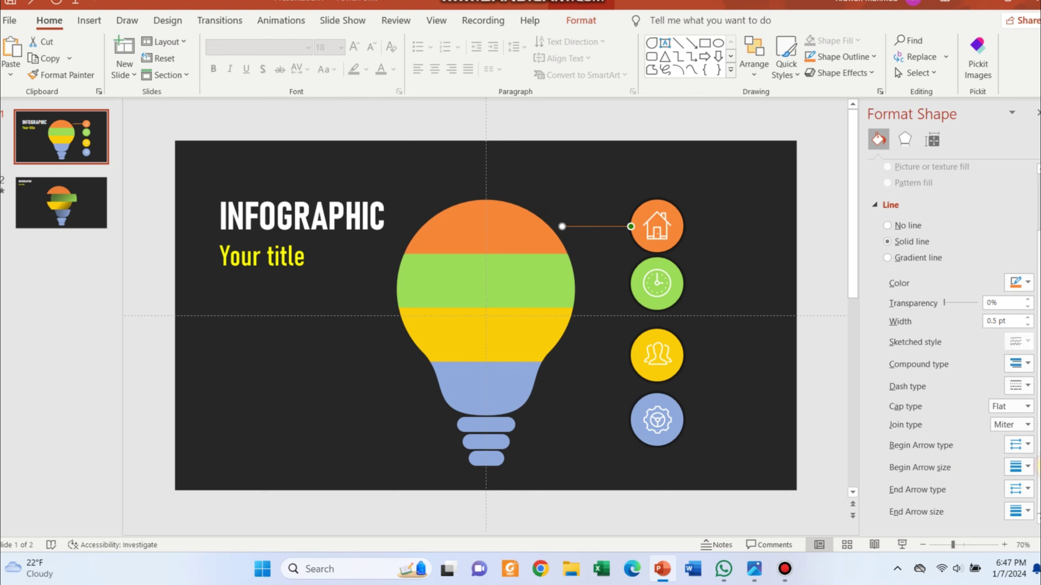
pyautogui.click(777, 237)
pyautogui.click(590, 266)
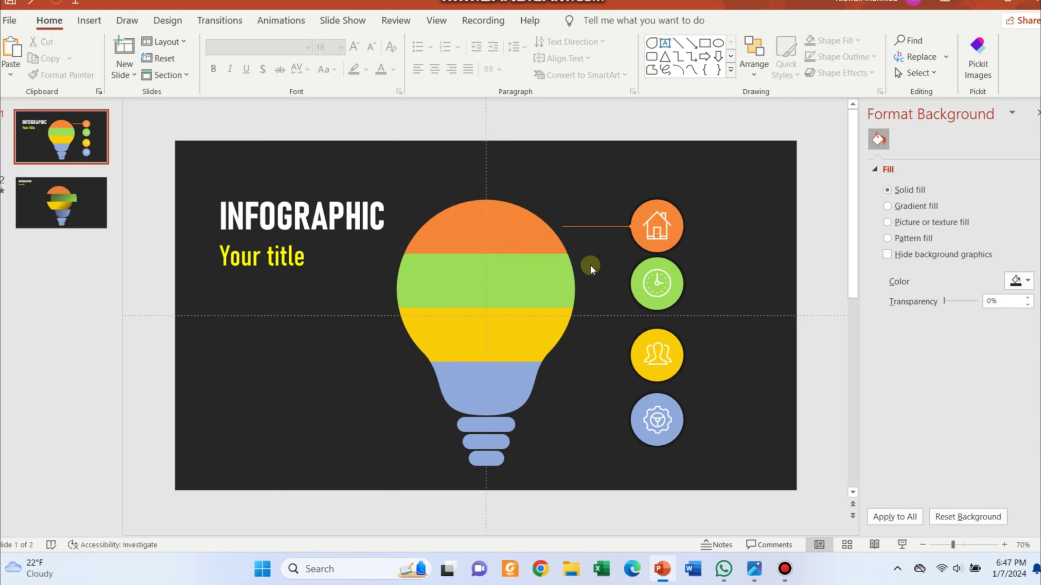
pyautogui.click(592, 226)
pyautogui.click(1018, 489)
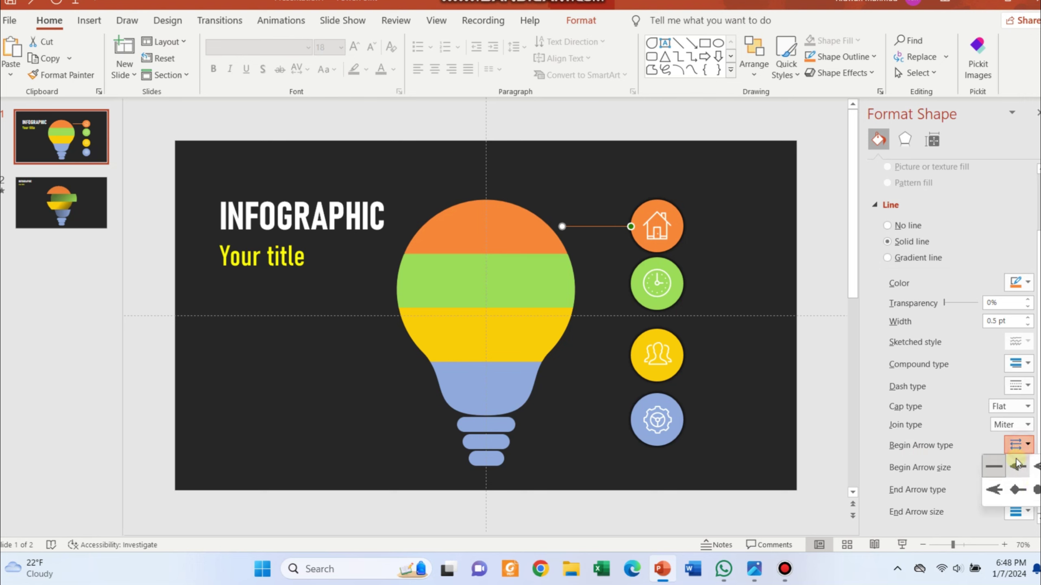
pyautogui.click(1018, 490)
pyautogui.click(1019, 490)
pyautogui.click(787, 322)
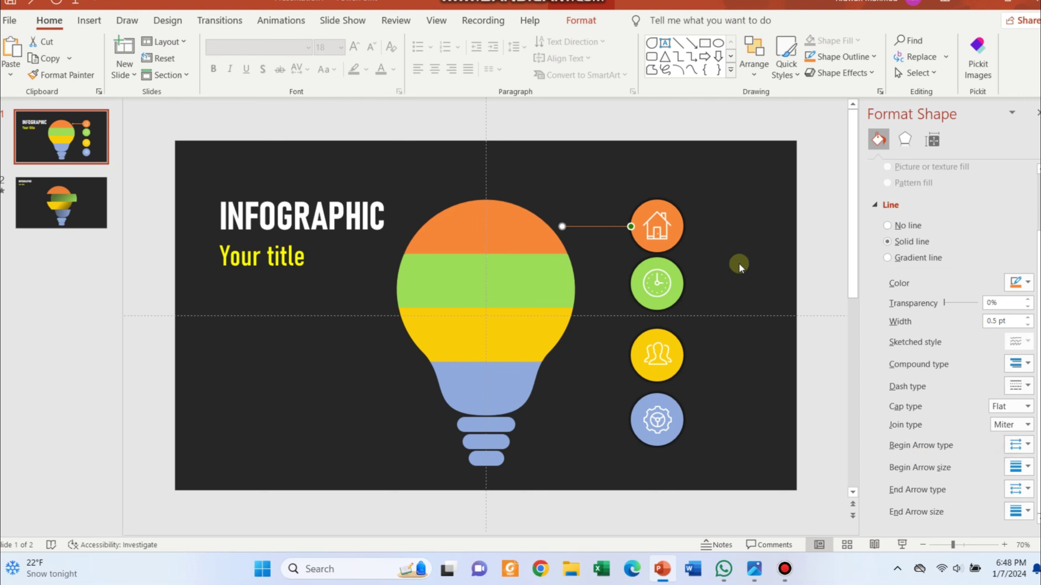
# Step: Move the house circle onto the bulb's orange top
pyautogui.click(739, 263)
pyautogui.click(620, 230)
pyautogui.moveTo(630, 230); pyautogui.dragTo(491, 237)
# Step: Send the house circle behind the bulb and move the green clock circle left under the title
pyautogui.rightClick(519, 240)
pyautogui.click(568, 377)
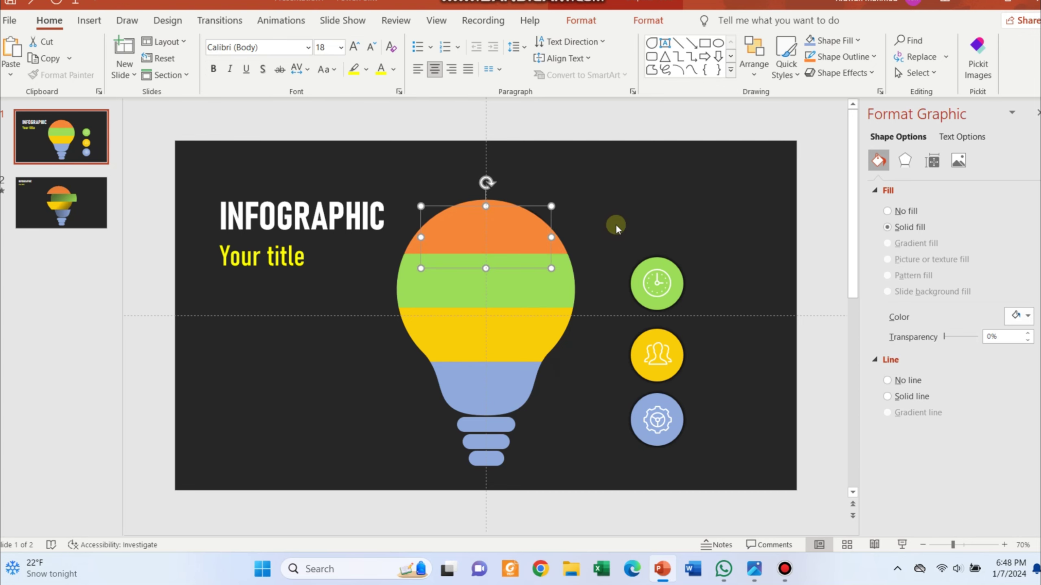
pyautogui.click(588, 227)
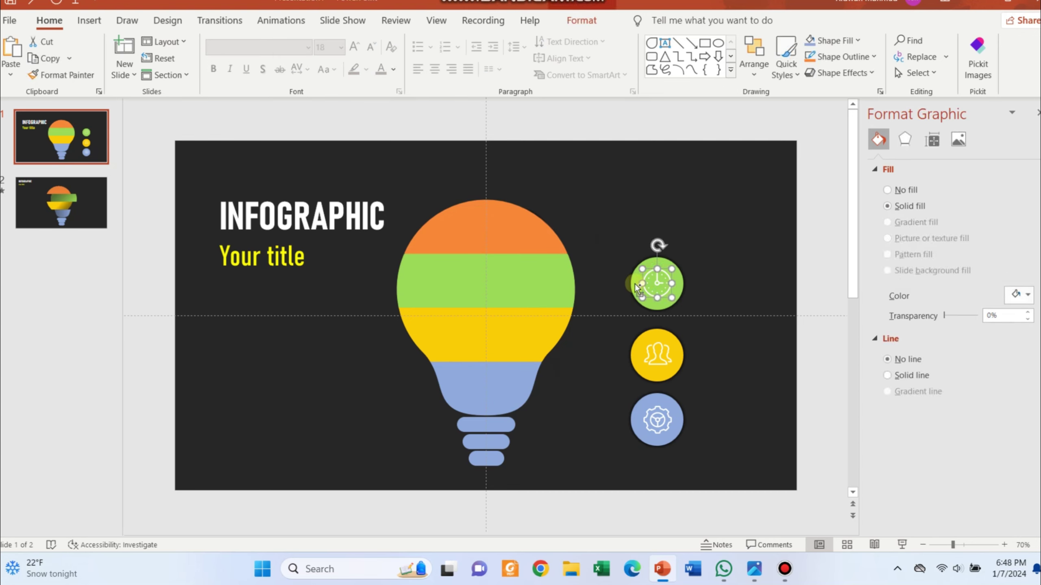
pyautogui.moveTo(637, 289); pyautogui.dragTo(297, 300)
pyautogui.click(291, 147)
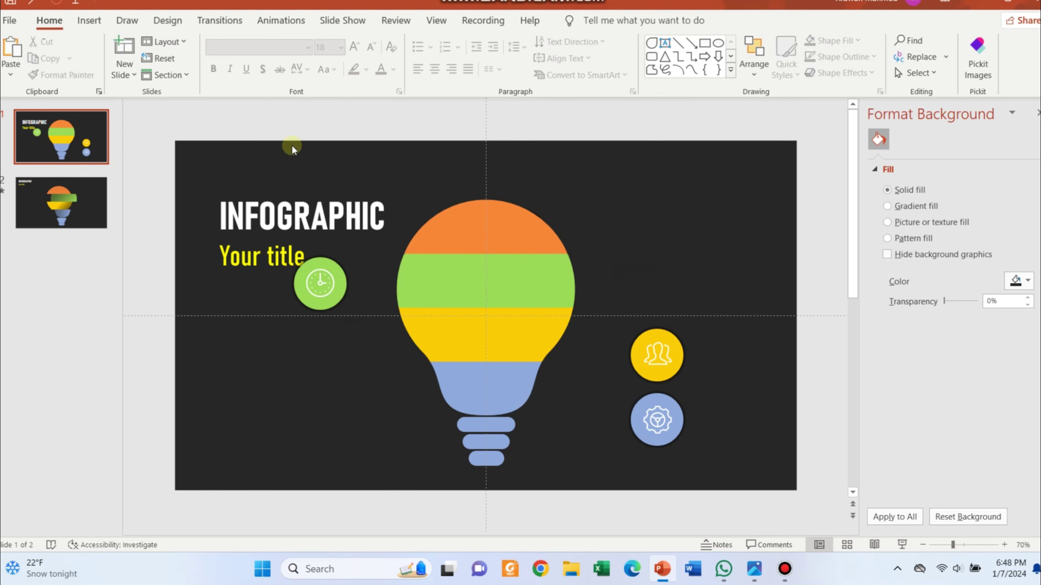
# Step: Draw a line from the clock circle to the bulb, then delete it
pyautogui.click(89, 20)
pyautogui.click(210, 53)
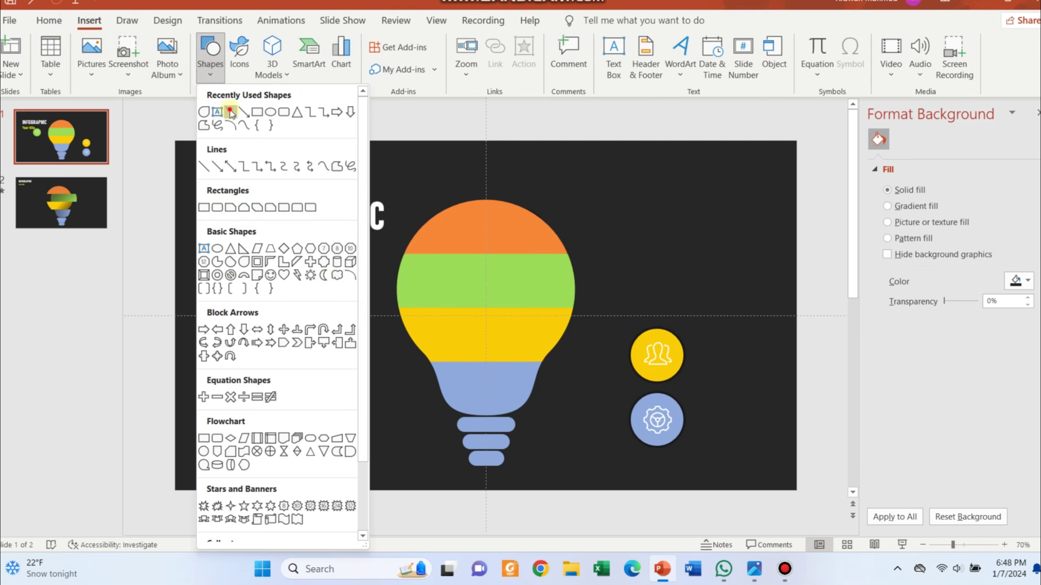
pyautogui.click(230, 113)
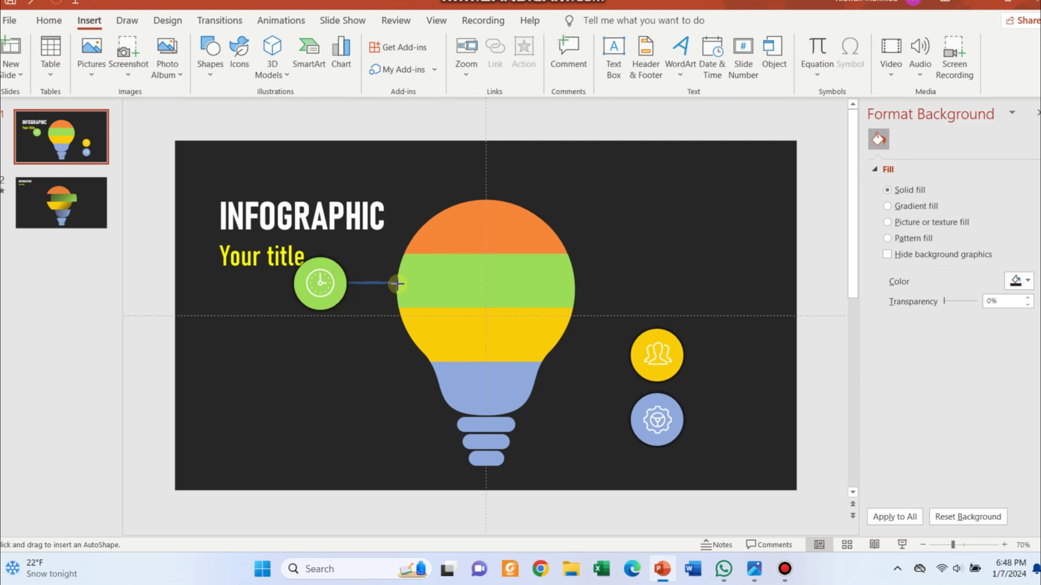
pyautogui.moveTo(397, 284); pyautogui.dragTo(400, 283)
pyautogui.click(374, 345)
pyautogui.click(372, 286)
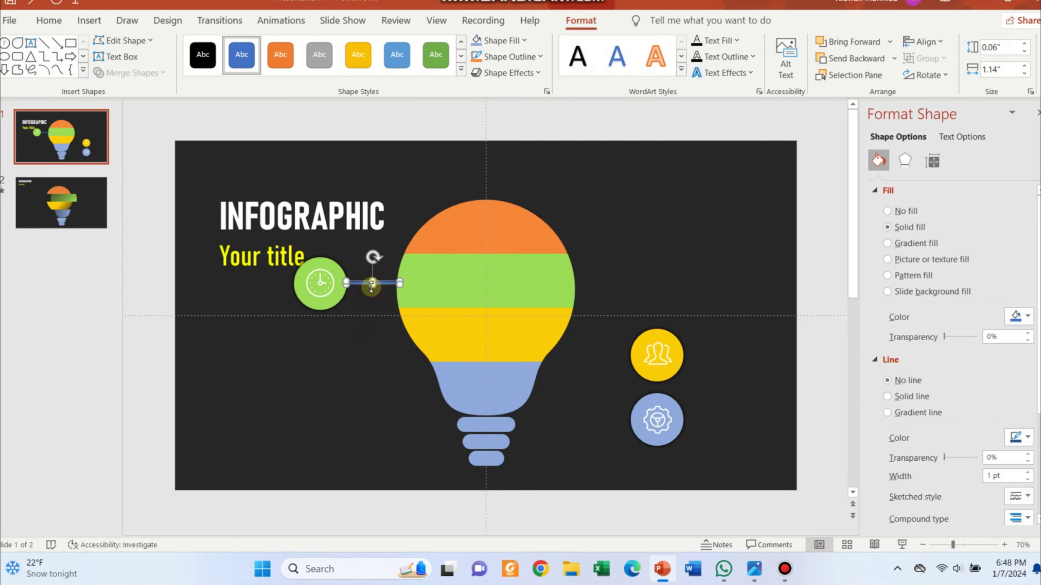
pyautogui.press('Delete')
# Step: Draw a new connector from the clock circle to the bulb and color it solid green
pyautogui.click(90, 20)
pyautogui.click(212, 70)
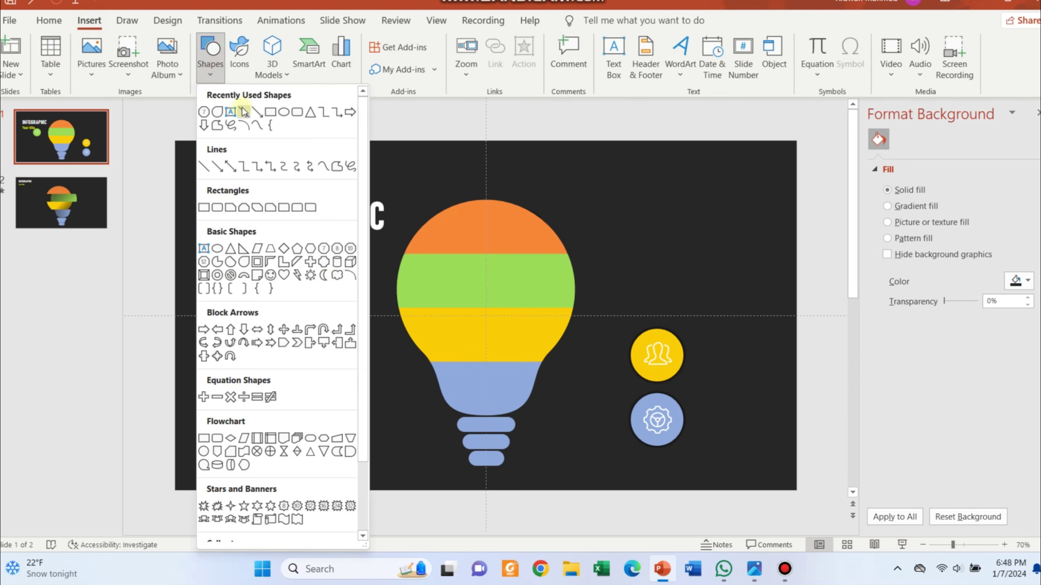
pyautogui.click(242, 113)
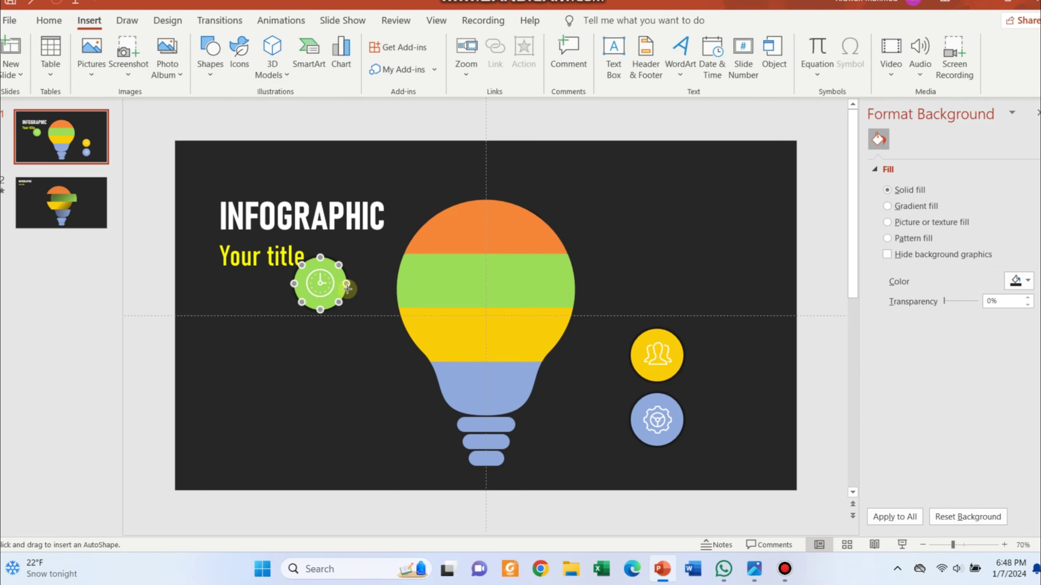
pyautogui.moveTo(393, 283); pyautogui.dragTo(397, 284)
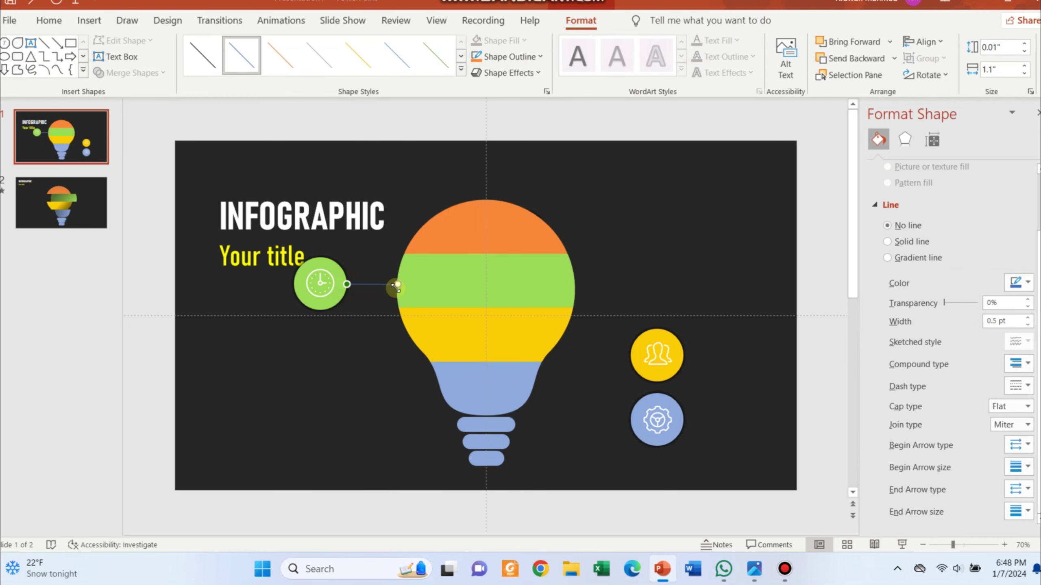
pyautogui.click(510, 56)
pyautogui.click(504, 221)
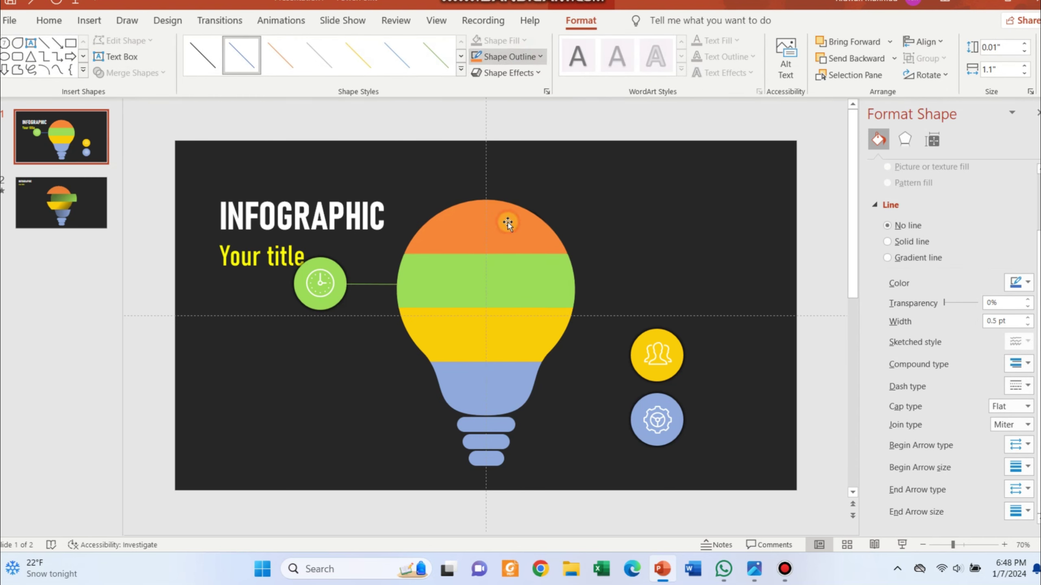
pyautogui.click(374, 279)
pyautogui.click(377, 284)
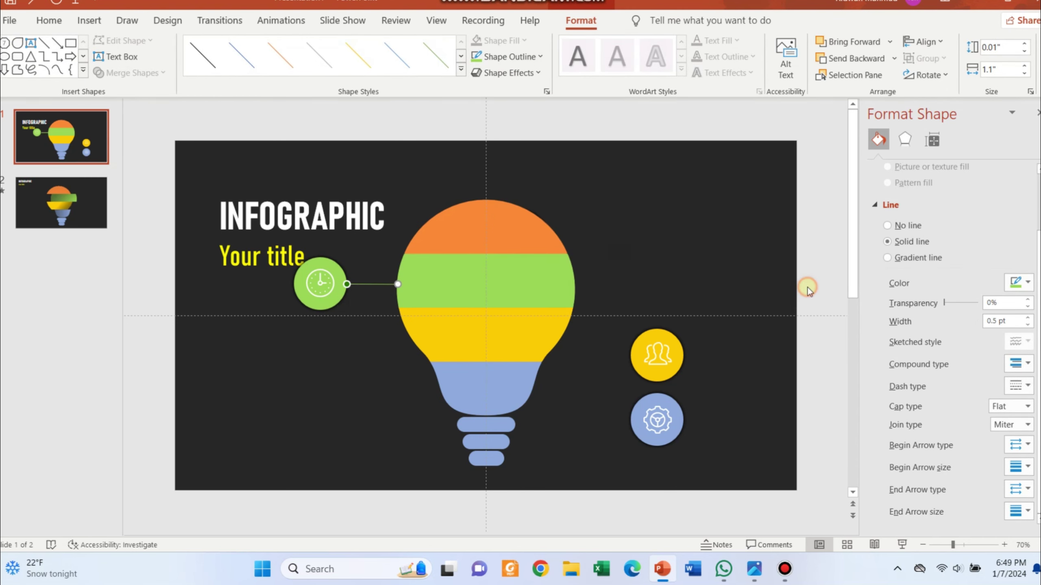
pyautogui.click(689, 224)
pyautogui.click(363, 286)
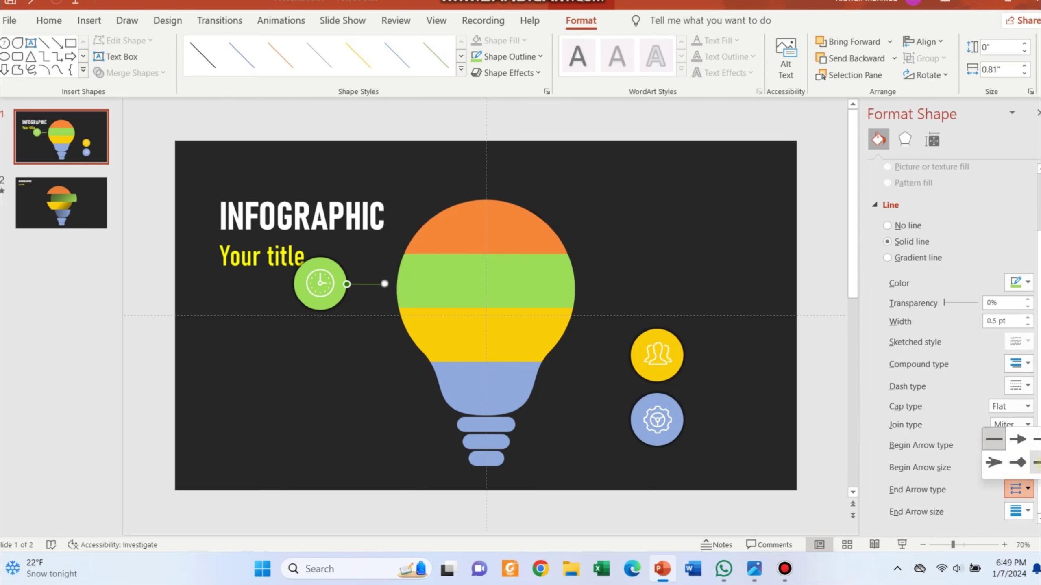
pyautogui.click(758, 279)
pyautogui.click(381, 283)
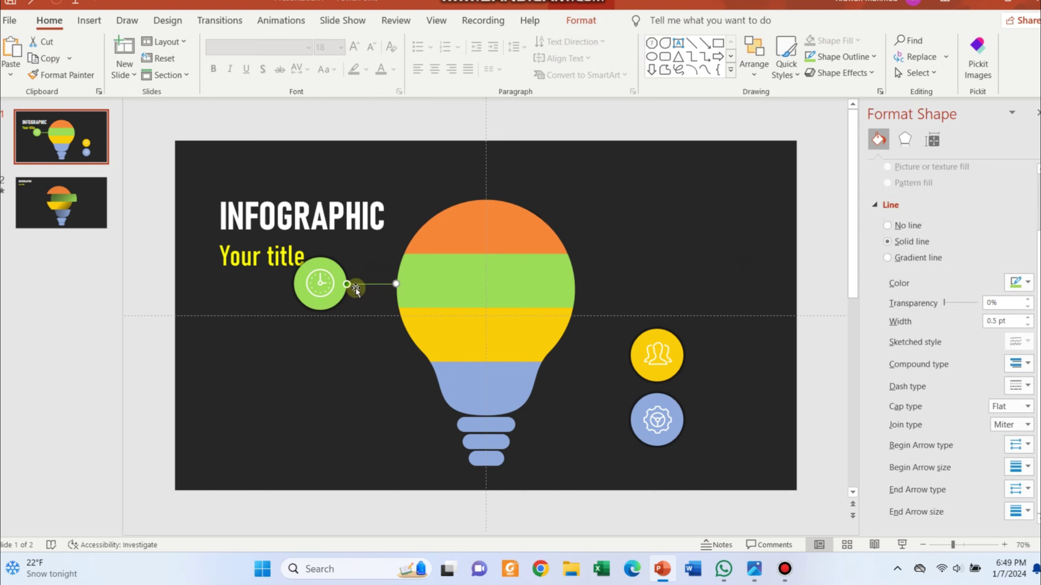
pyautogui.click(339, 269)
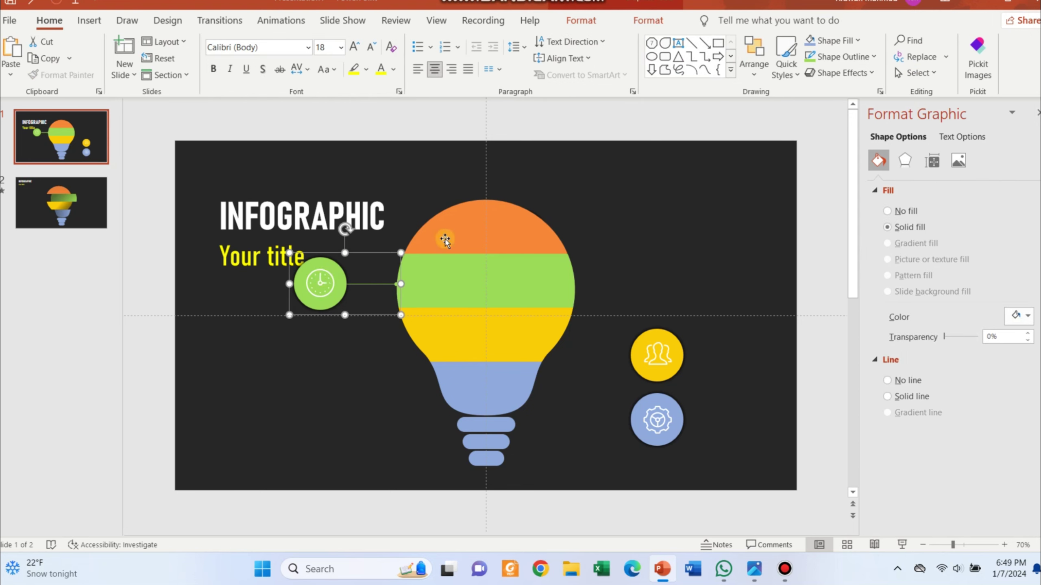
# Step: Move the house circle right of the bulb, keeping the orange bulb top in place
pyautogui.moveTo(441, 239); pyautogui.dragTo(485, 204)
pyautogui.moveTo(520, 237); pyautogui.dragTo(666, 238)
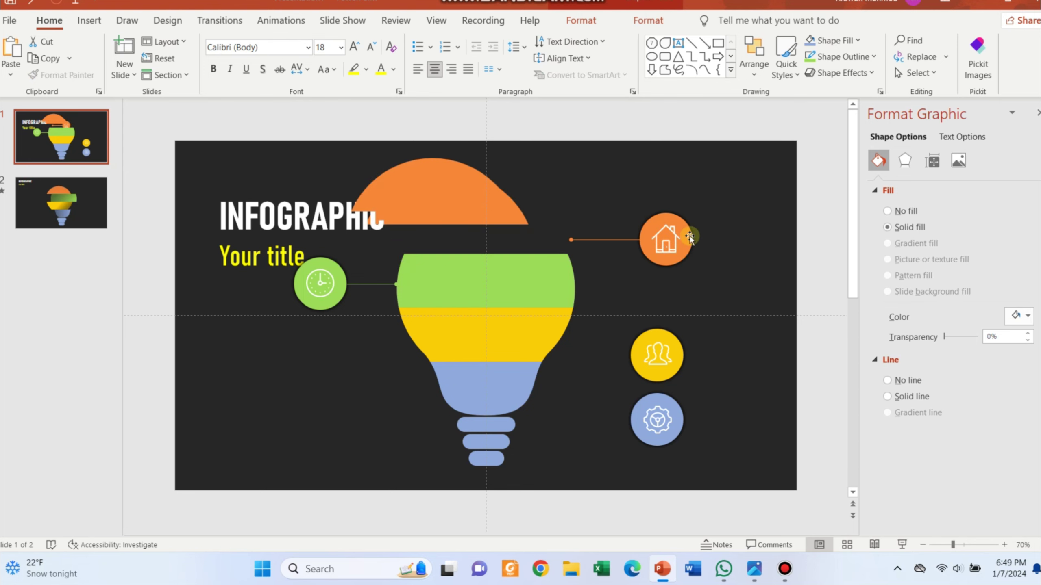
pyautogui.click(557, 205)
pyautogui.moveTo(493, 224)
pyautogui.mouseDown()
pyautogui.moveTo(527, 234)
pyautogui.moveTo(472, 214)
pyautogui.mouseUp()
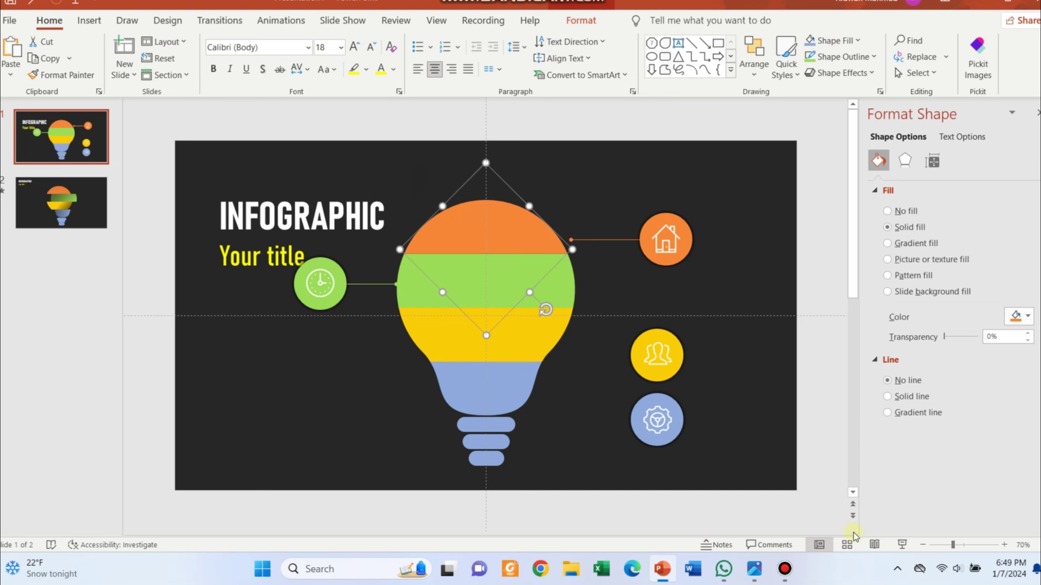
# Step: Preview both slides in Slide Show and return to editing
pyautogui.click(903, 545)
pyautogui.click(903, 545)
pyautogui.press('Escape')
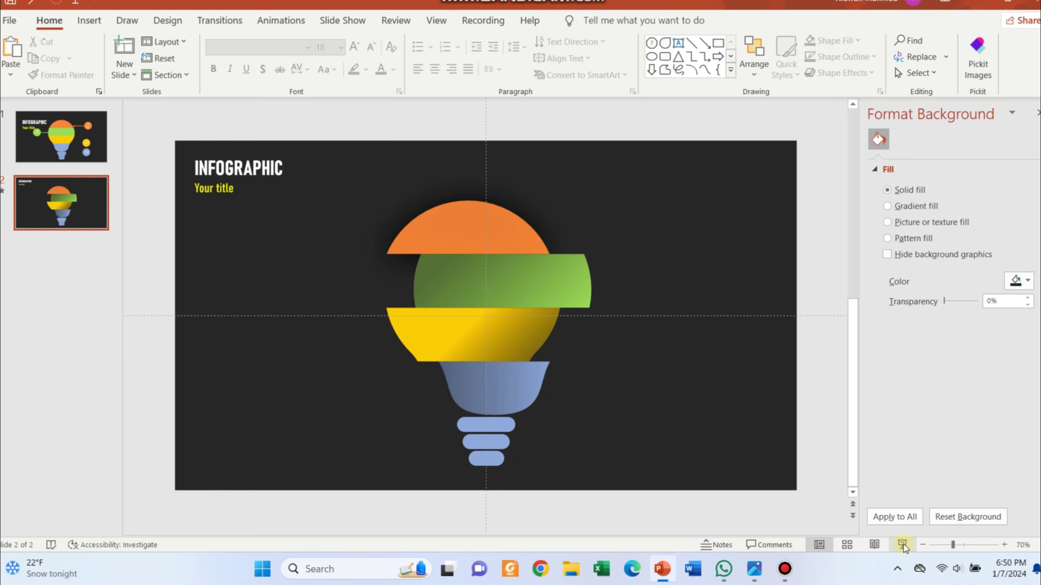
pyautogui.press('pageup')
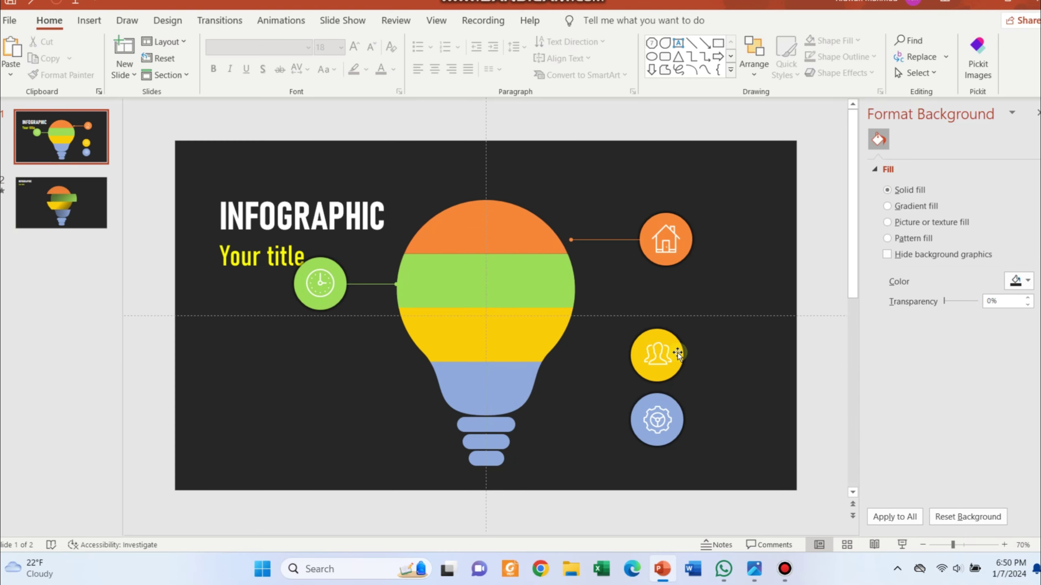
# Step: Draw a straight line from the bulb to the yellow people circle and re-centre the people icon
pyautogui.click(594, 239)
pyautogui.click(127, 20)
pyautogui.click(89, 20)
pyautogui.click(219, 78)
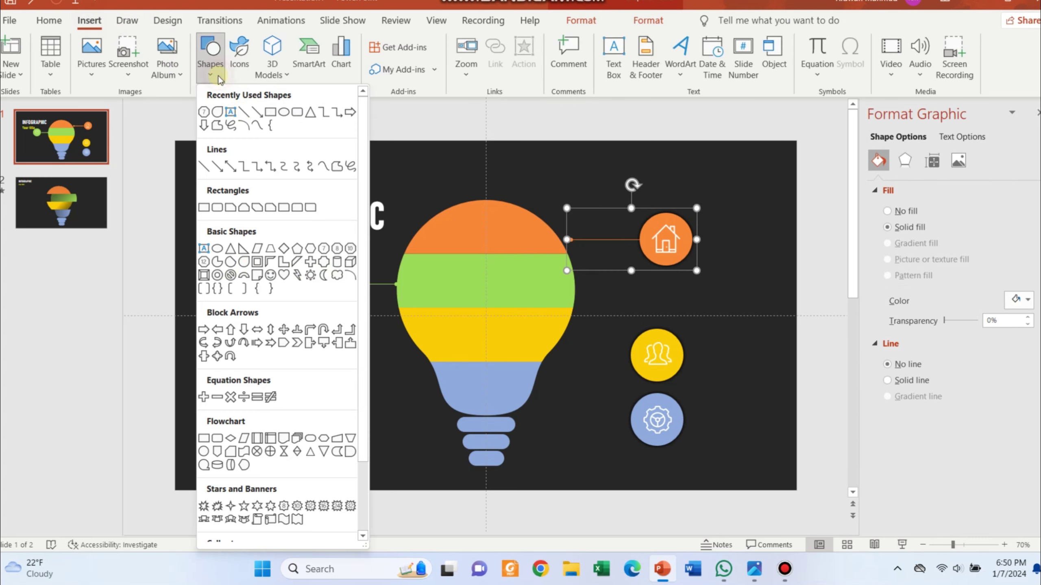
pyautogui.click(244, 112)
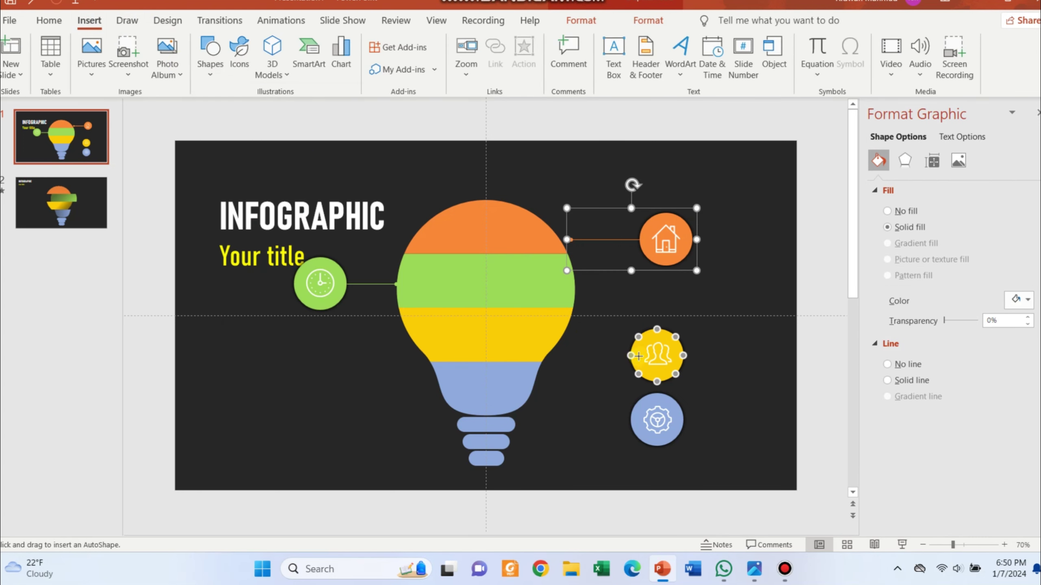
pyautogui.moveTo(560, 338); pyautogui.dragTo(630, 354)
pyautogui.click(680, 360)
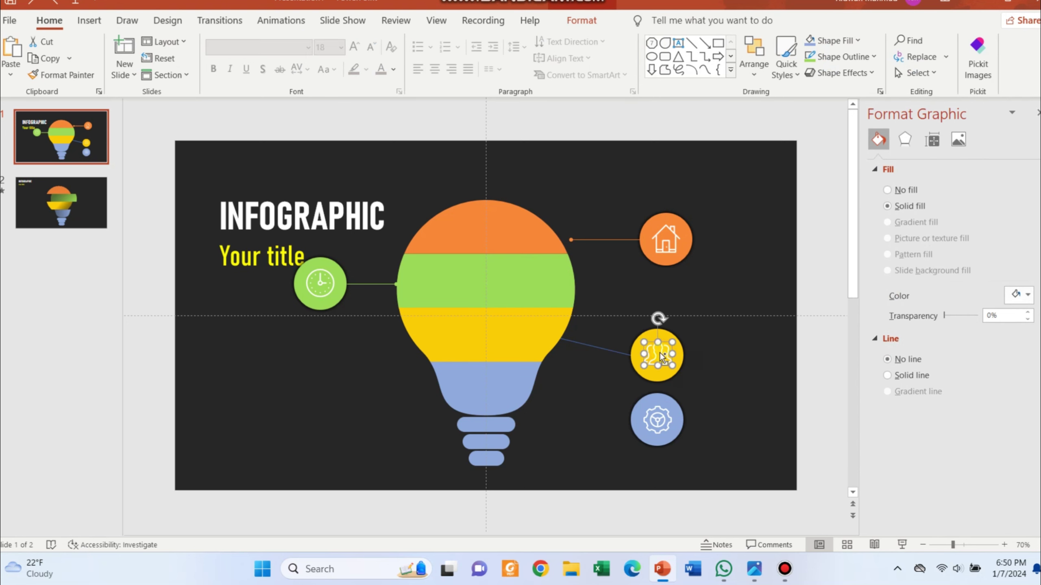
pyautogui.moveTo(660, 353); pyautogui.dragTo(637, 331)
# Step: Colour the people circle's connector line yellow
pyautogui.click(575, 326)
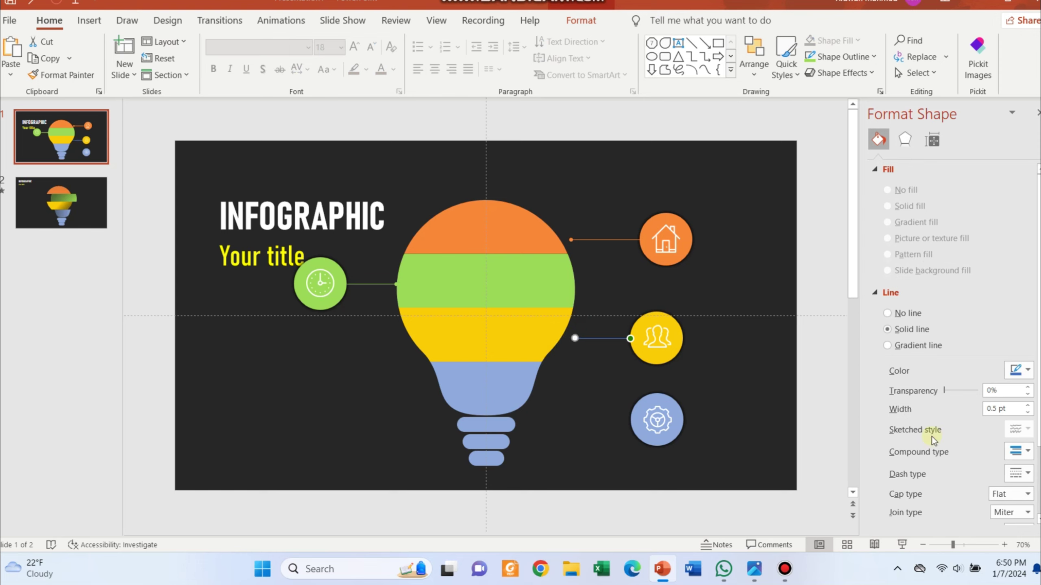
pyautogui.scroll(-3, 1017, 474)
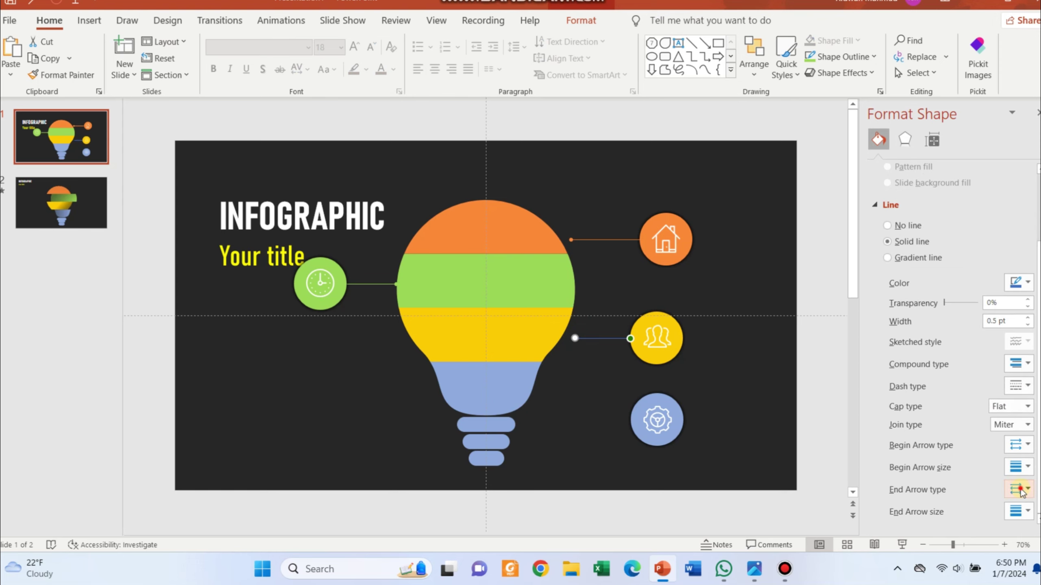
pyautogui.click(611, 338)
pyautogui.click(607, 338)
pyautogui.click(875, 57)
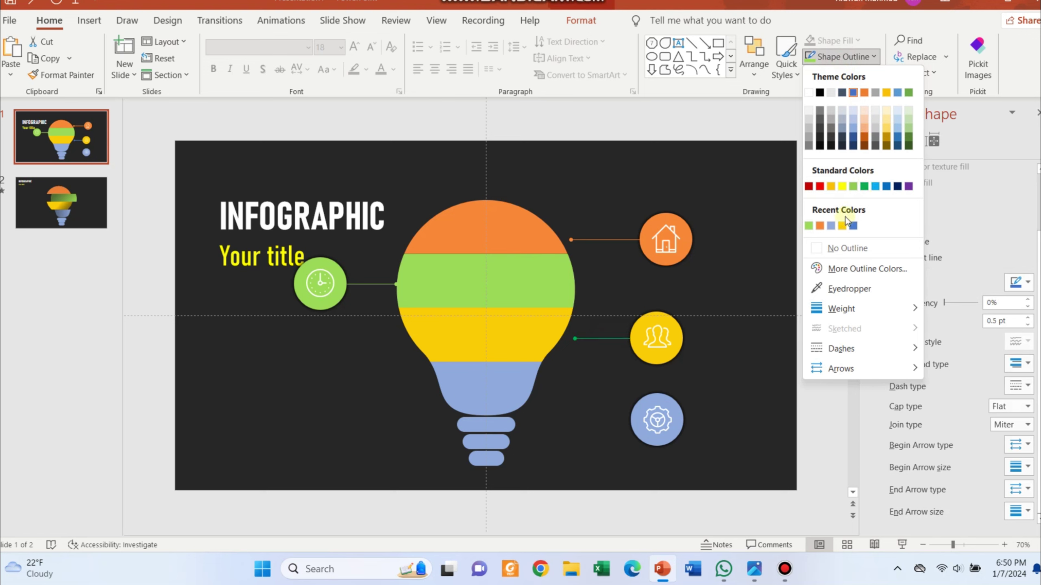
pyautogui.click(843, 226)
# Step: Move the gear circle to the lower left of the bulb and draw a straight connector line to it
pyautogui.click(737, 359)
pyautogui.moveTo(635, 424); pyautogui.dragTo(324, 392)
pyautogui.click(89, 20)
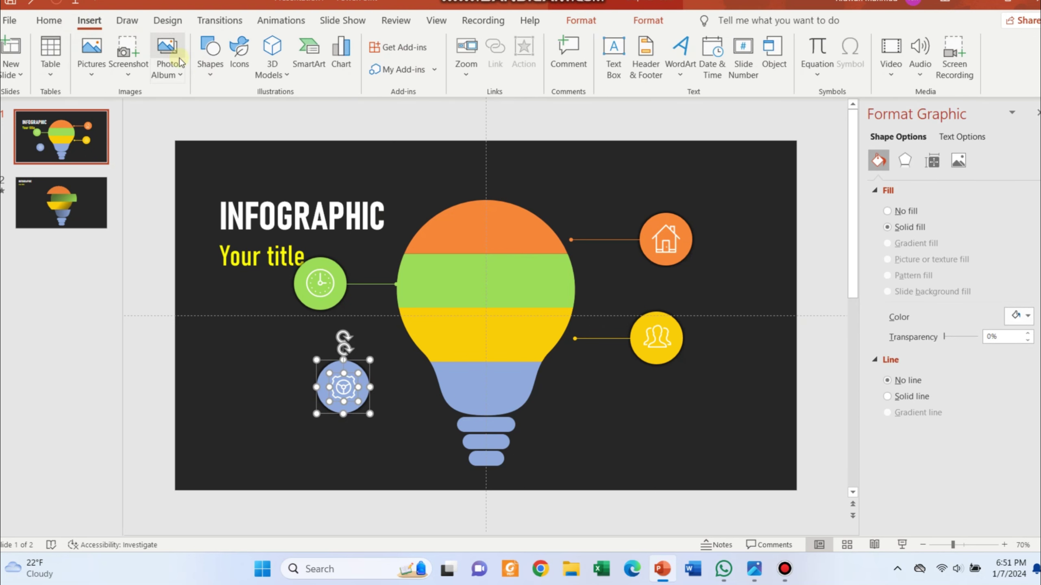
pyautogui.click(210, 57)
pyautogui.click(245, 118)
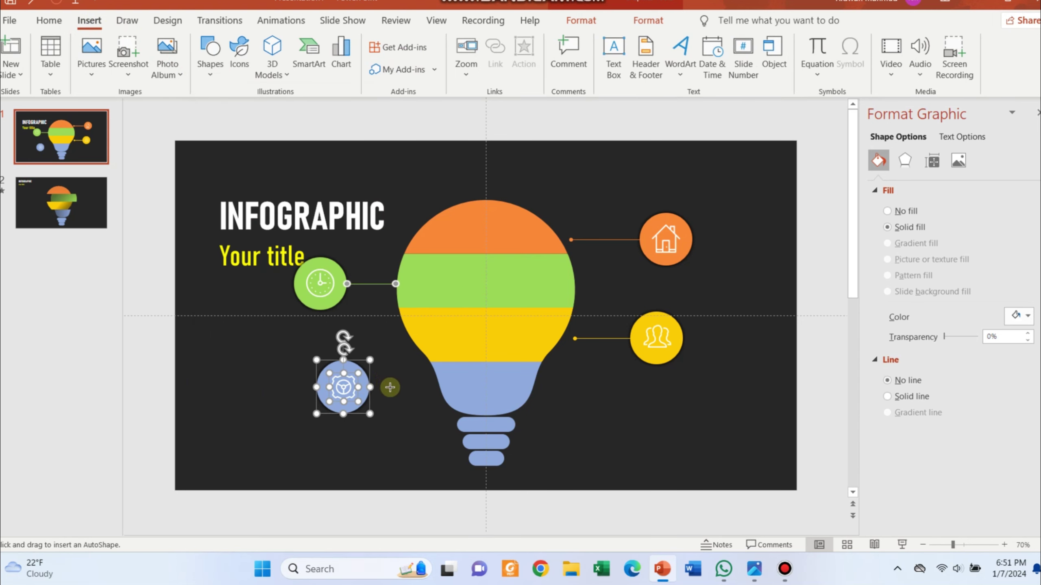
pyautogui.moveTo(369, 387); pyautogui.dragTo(439, 387)
pyautogui.click(419, 405)
pyautogui.click(428, 388)
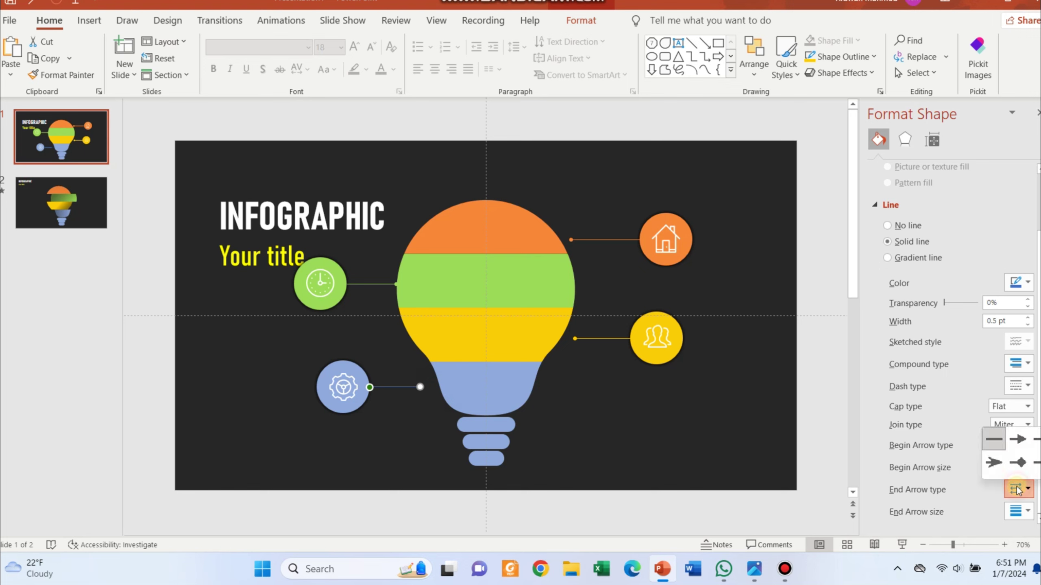
# Step: Select the gear and people circles together with their connector lines
pyautogui.click(846, 413)
pyautogui.click(384, 387)
pyautogui.click(842, 57)
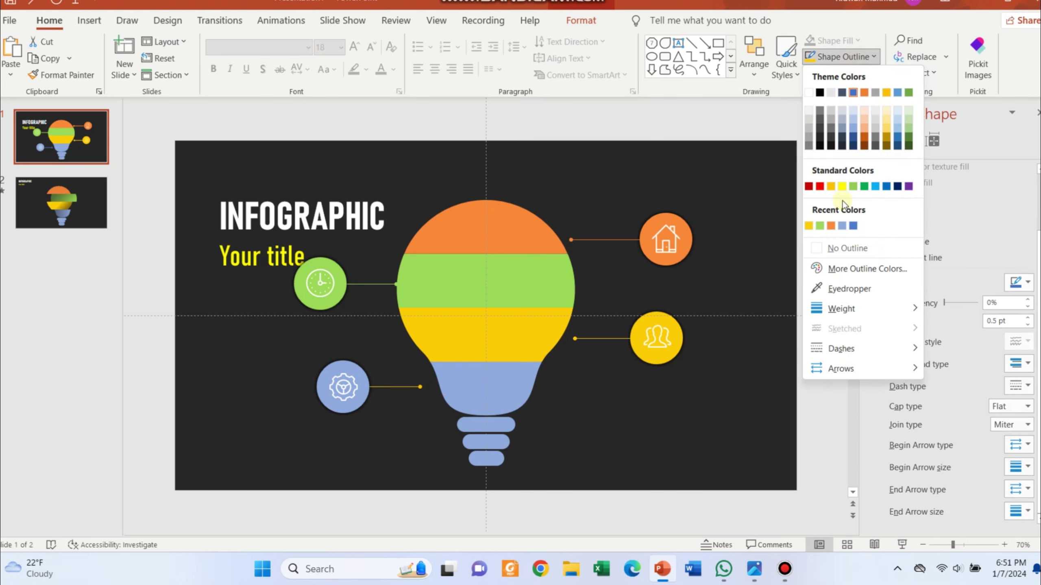
pyautogui.moveTo(263, 348); pyautogui.dragTo(427, 438)
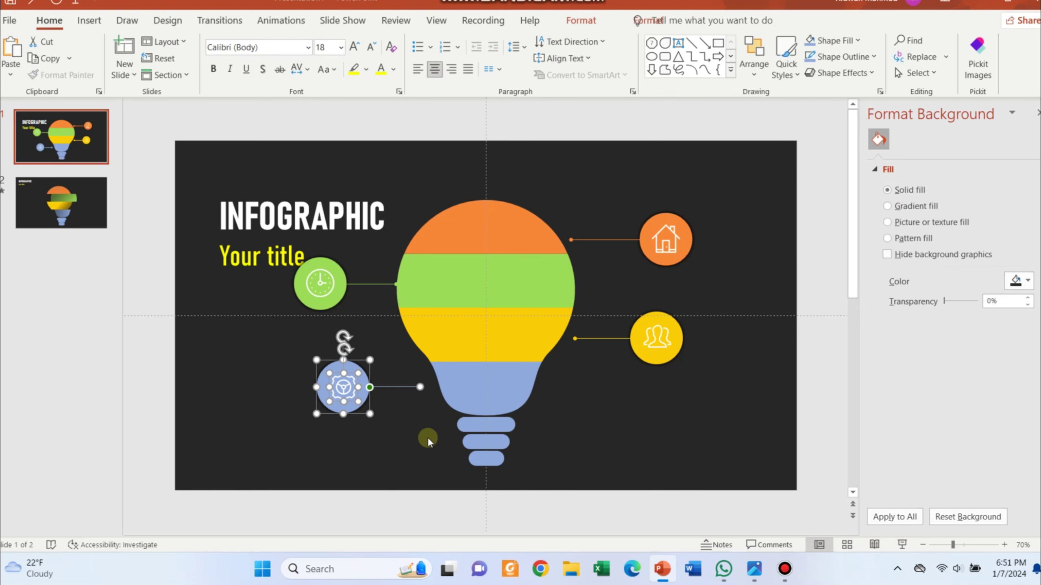
pyautogui.click(732, 405)
pyautogui.moveTo(732, 405); pyautogui.dragTo(567, 317)
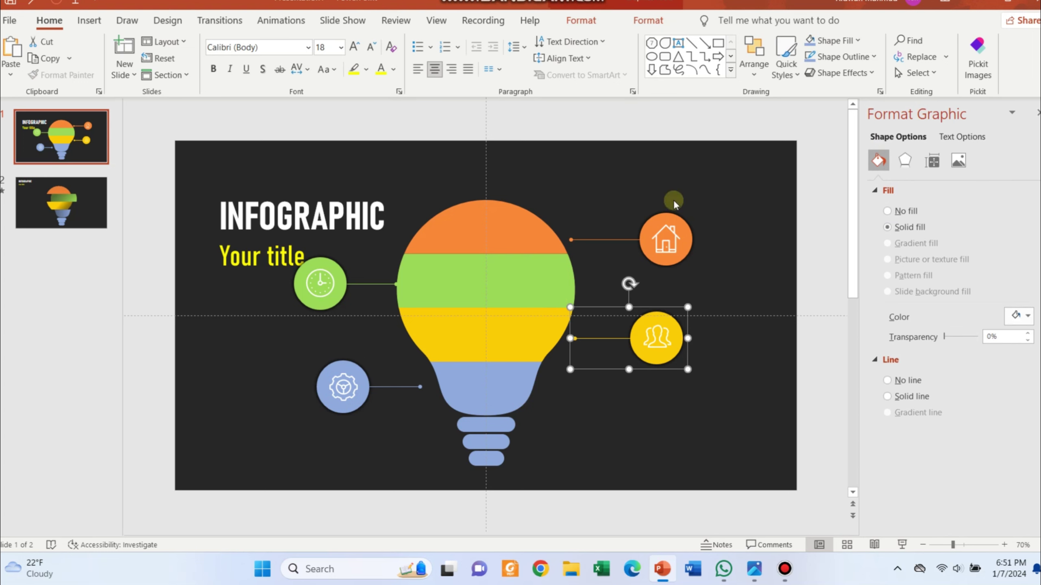
# Step: Copy the house, clock, gear and people icon groups from slide 1 and paste them onto slide 2
pyautogui.keyDown('shift'); pyautogui.click(662, 225); pyautogui.keyUp('shift')
pyautogui.keyDown('shift'); pyautogui.click(400, 283); pyautogui.keyUp('shift')
pyautogui.keyDown('shift'); pyautogui.click(356, 377); pyautogui.keyUp('shift')
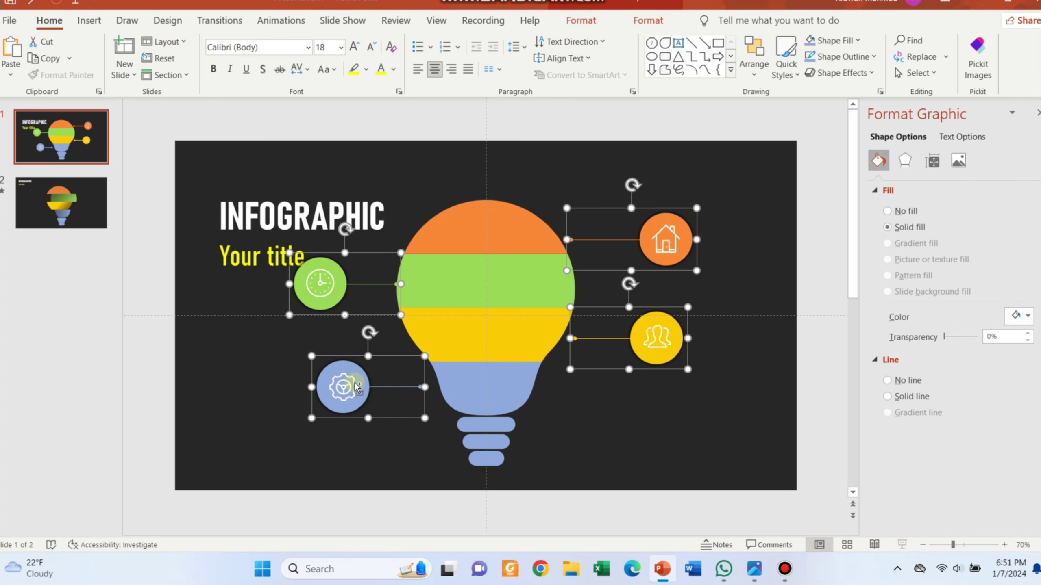
pyautogui.hotkey('ctrl', 'c')
pyautogui.click(62, 203)
pyautogui.hotkey('ctrl', 'v')
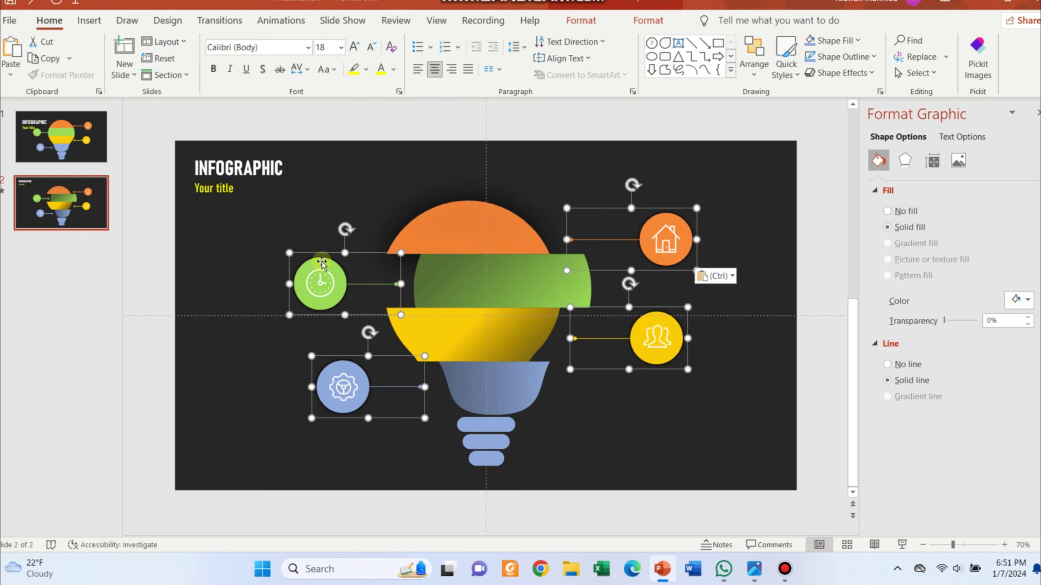
# Step: Check the clock connector on slide 2 and move the house circle up and slightly left
pyautogui.click(238, 173)
pyautogui.click(319, 283)
pyautogui.click(499, 349)
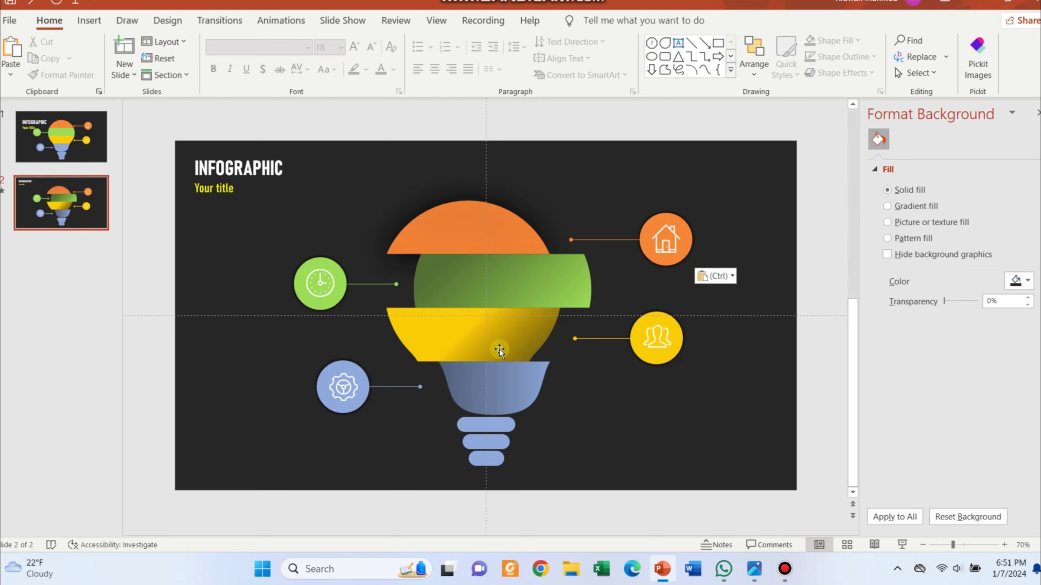
pyautogui.click(386, 287)
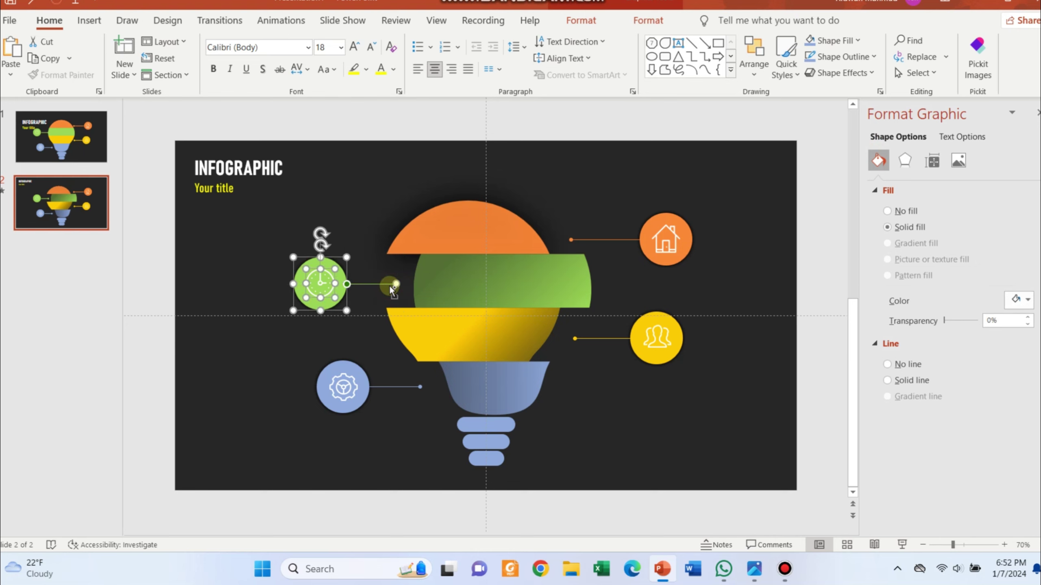
pyautogui.click(240, 272)
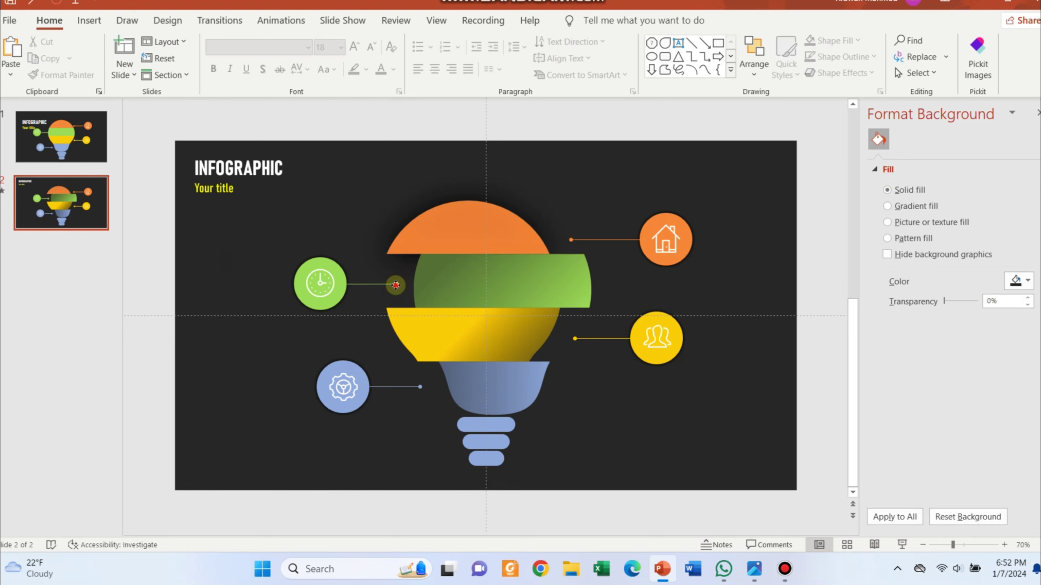
pyautogui.click(397, 284)
pyautogui.click(622, 397)
pyautogui.click(571, 240)
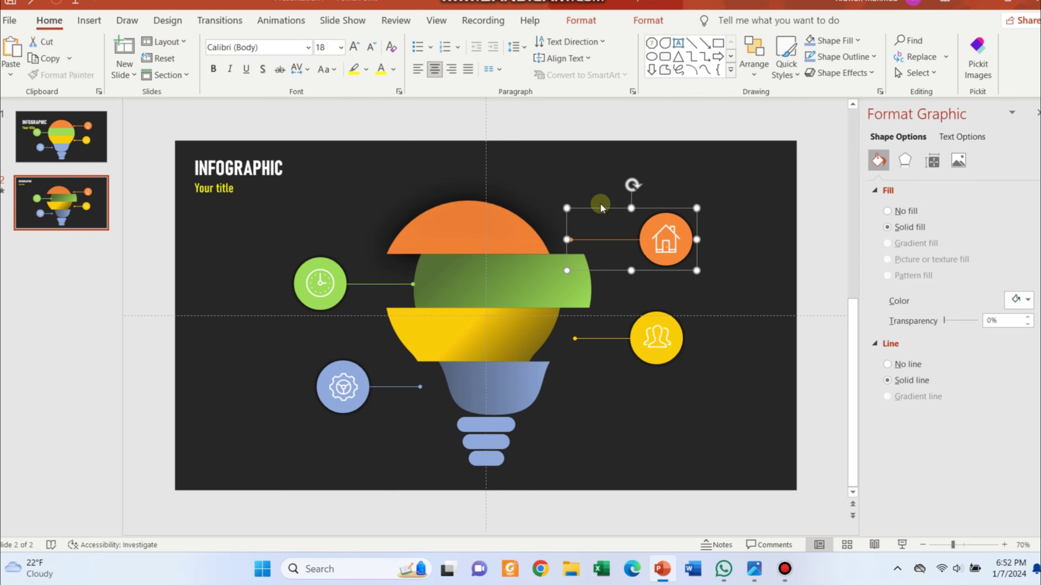
pyautogui.moveTo(594, 207)
pyautogui.mouseDown()
pyautogui.moveTo(589, 197)
pyautogui.moveTo(563, 197)
pyautogui.mouseUp()
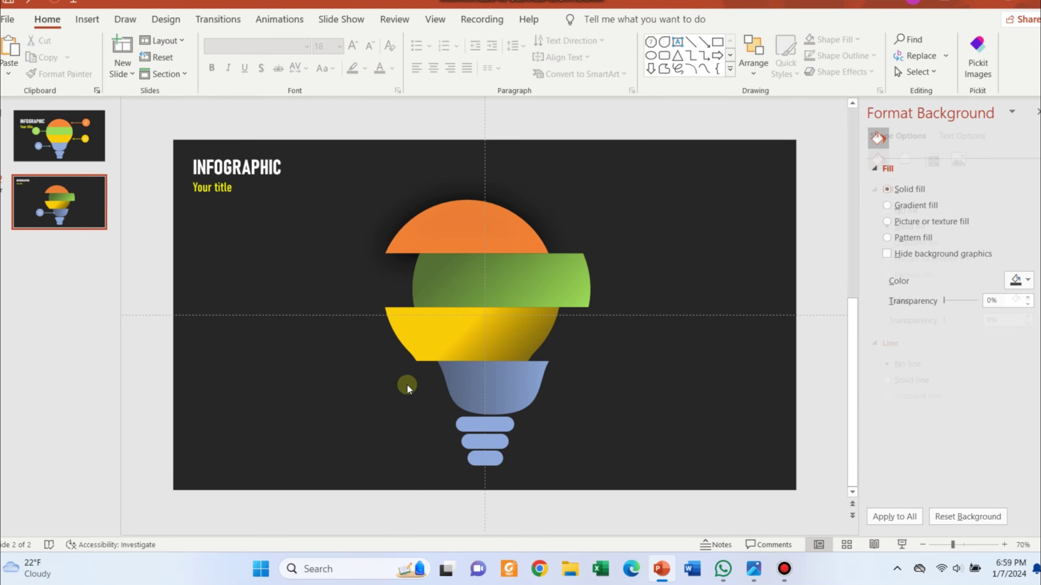
pyautogui.hotkey('ctrl', 'v')
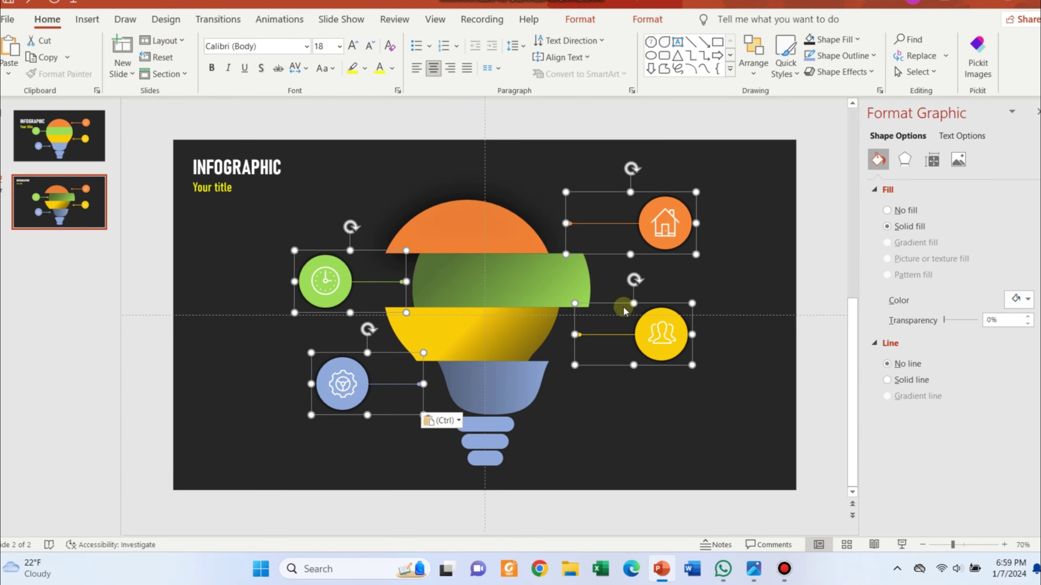
# Step: Shift the gear circle right and the people circle left toward the bulb
pyautogui.rightClick(661, 304)
pyautogui.click(629, 409)
pyautogui.click(536, 439)
pyautogui.moveTo(359, 380); pyautogui.dragTo(387, 380)
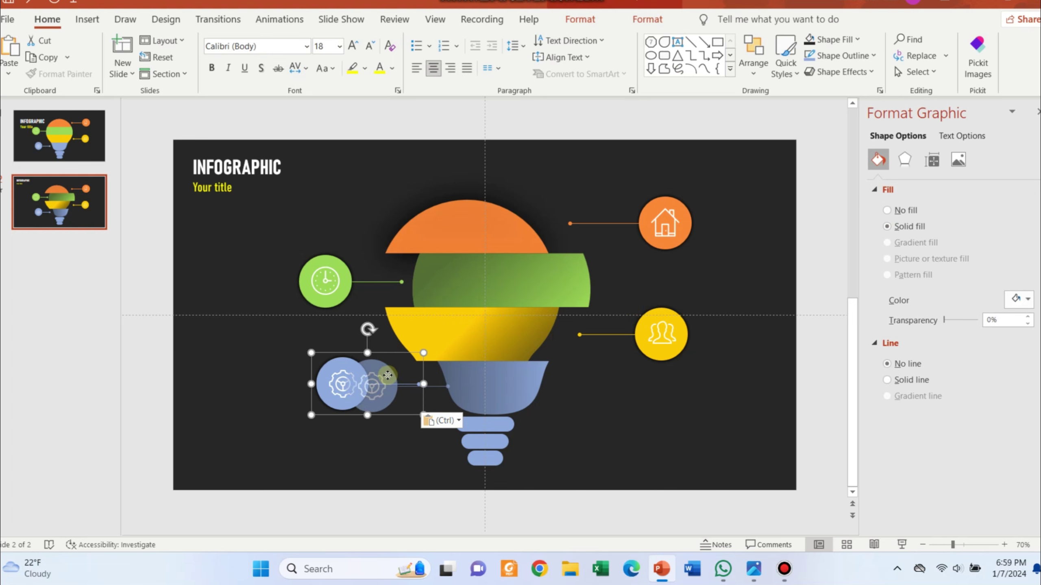
pyautogui.click(430, 384)
pyautogui.moveTo(643, 341); pyautogui.dragTo(615, 337)
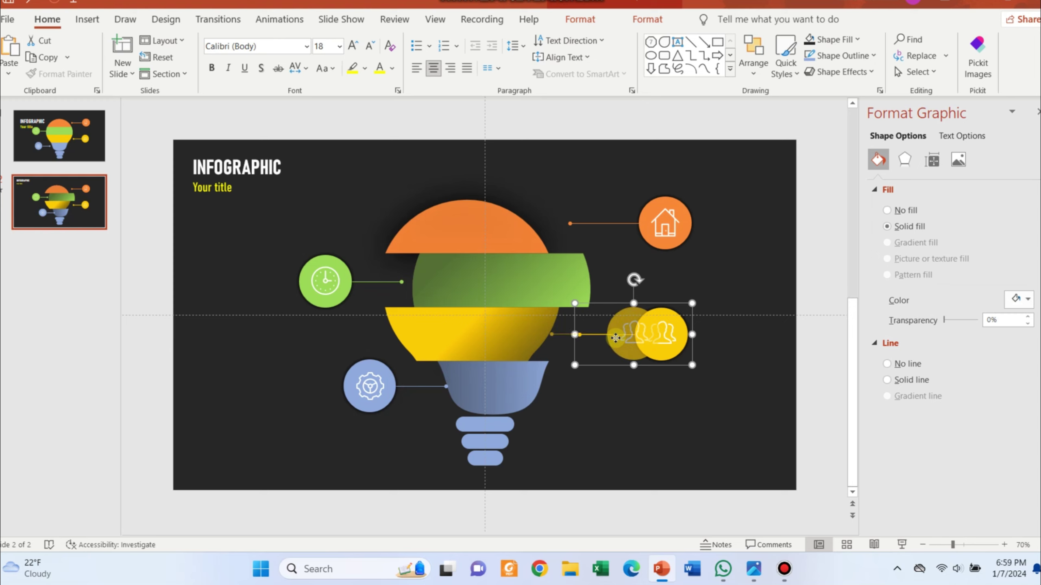
# Step: Move the house circle left toward the bulb and the clock circle slightly right
pyautogui.click(631, 346)
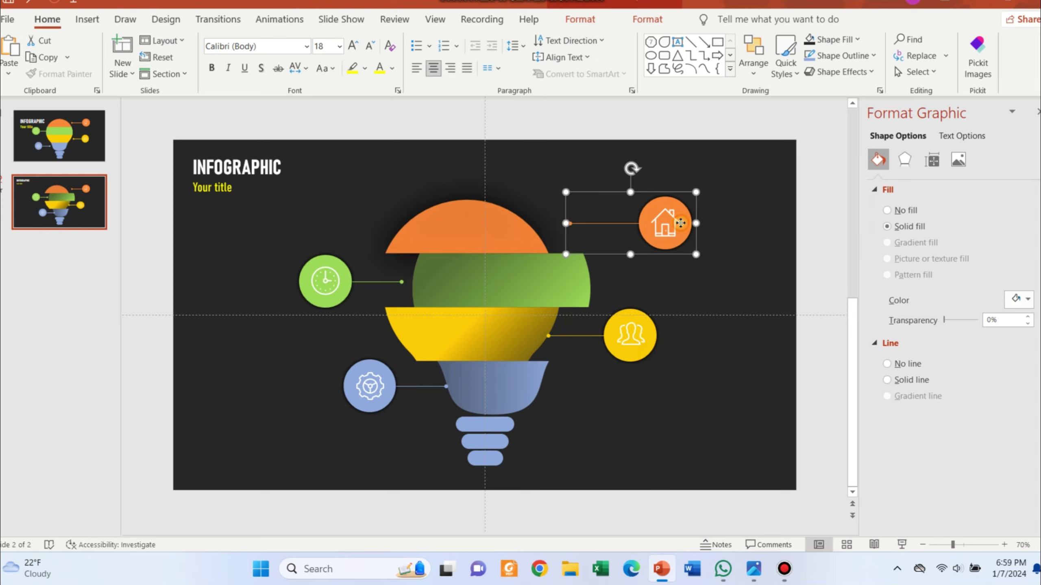
pyautogui.moveTo(676, 225); pyautogui.dragTo(654, 228)
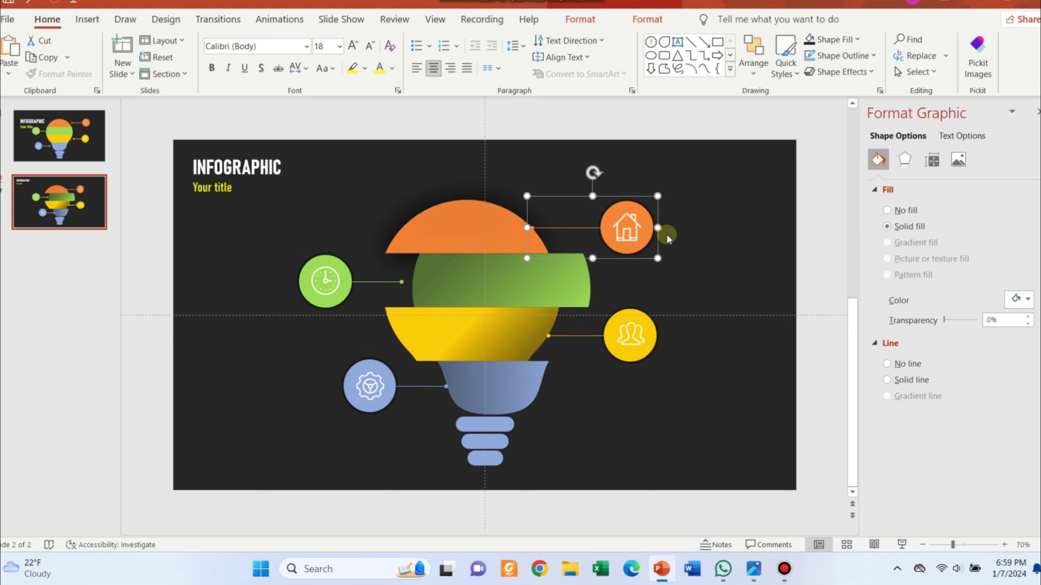
pyautogui.click(695, 266)
pyautogui.moveTo(342, 287); pyautogui.dragTo(353, 288)
pyautogui.click(608, 423)
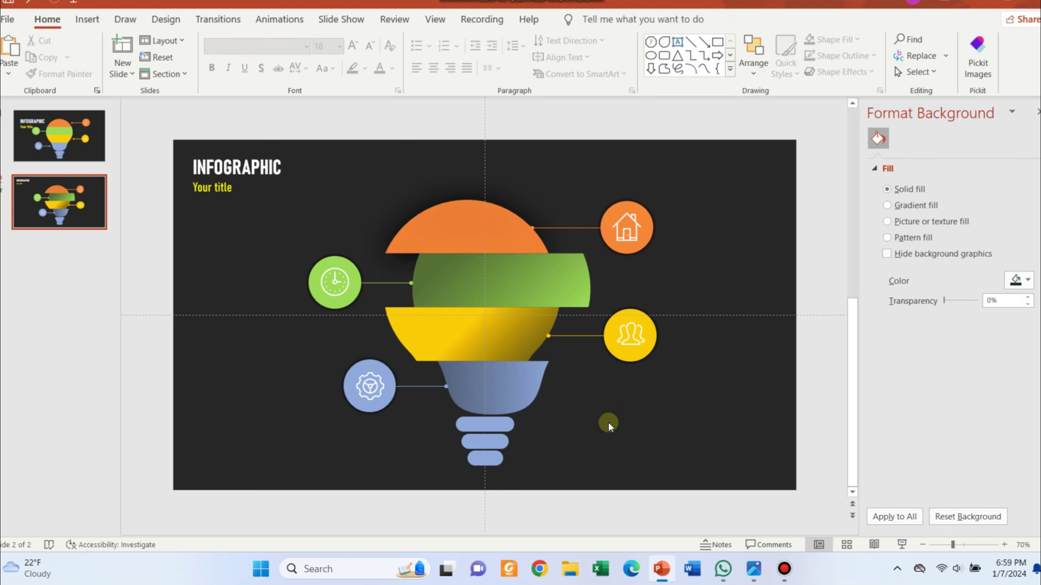
# Step: On slide 1, move the house circle onto the orange band and send it to back
pyautogui.click(104, 151)
pyautogui.moveTo(674, 237); pyautogui.dragTo(524, 247)
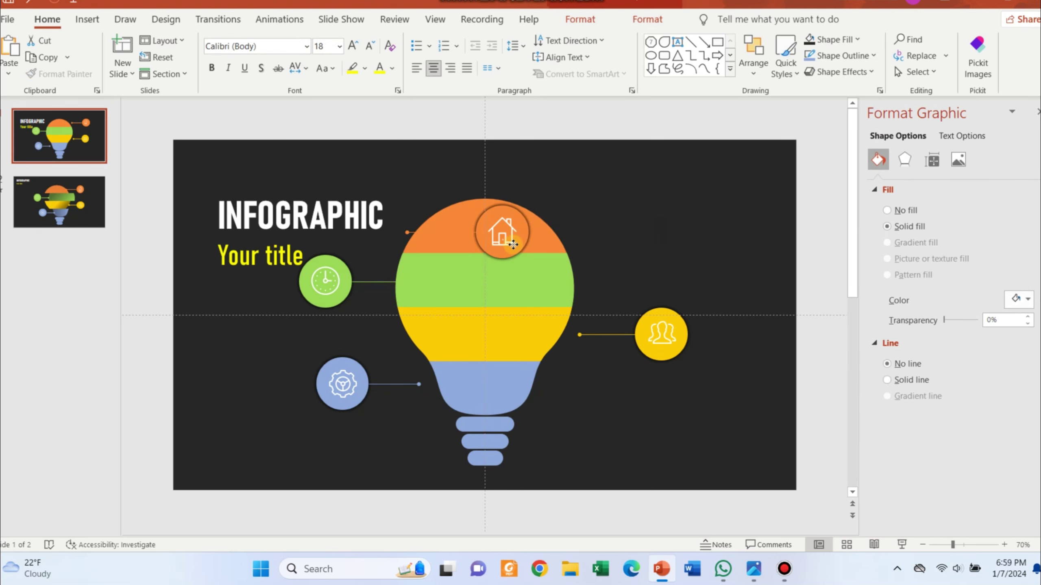
pyautogui.rightClick(524, 247)
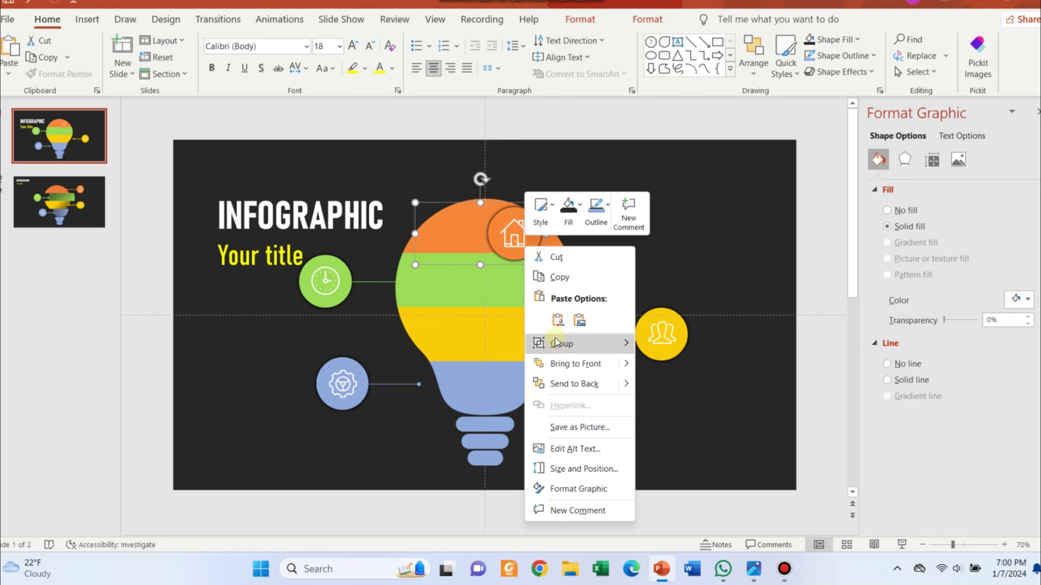
pyautogui.click(556, 366)
pyautogui.rightClick(511, 245)
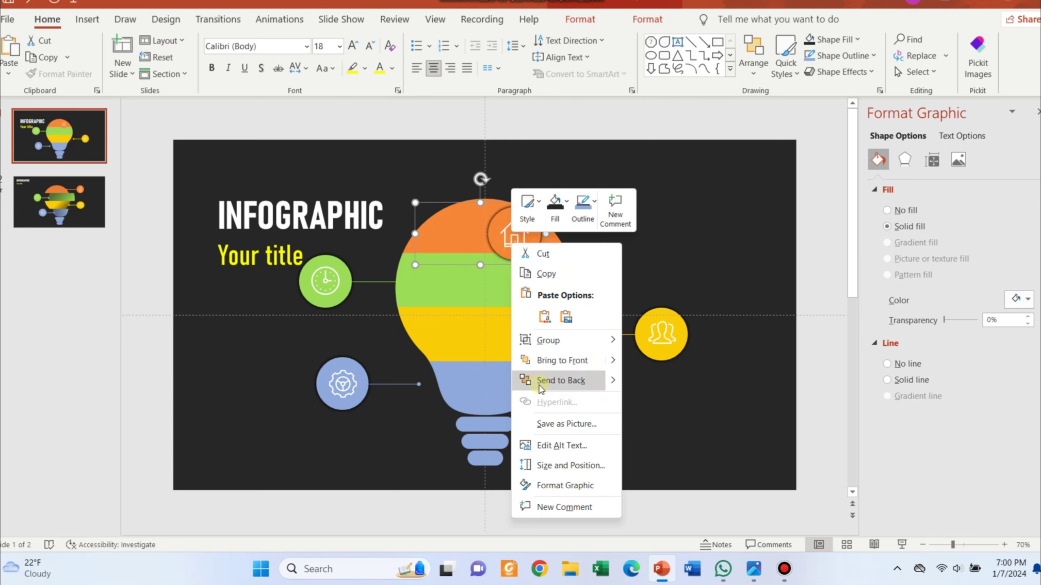
pyautogui.click(554, 377)
# Step: Move the people, clock and gear circles onto the yellow, green and blue bands
pyautogui.moveTo(647, 338); pyautogui.dragTo(530, 328)
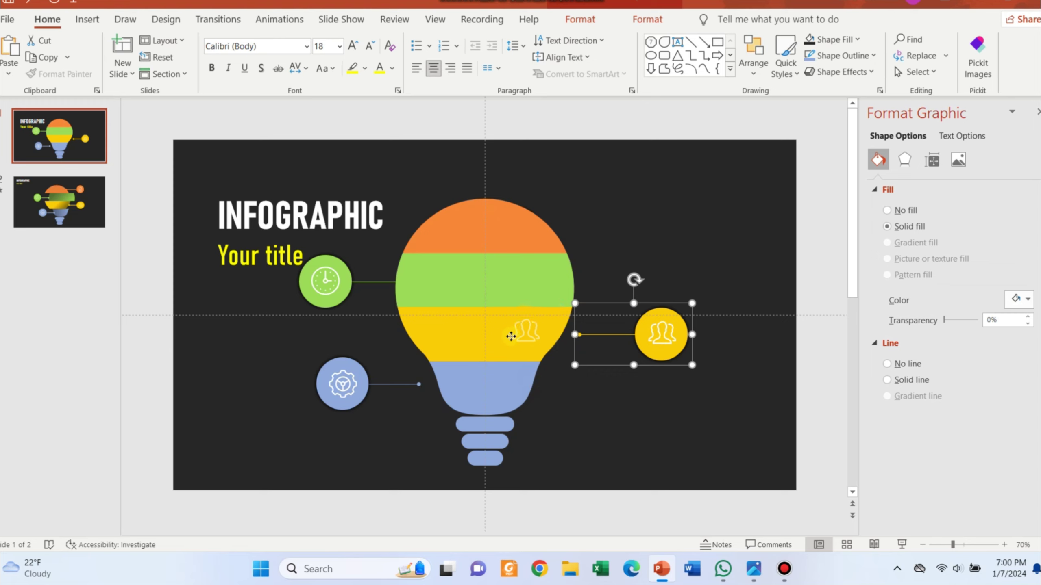
pyautogui.click(550, 345)
pyautogui.click(336, 293)
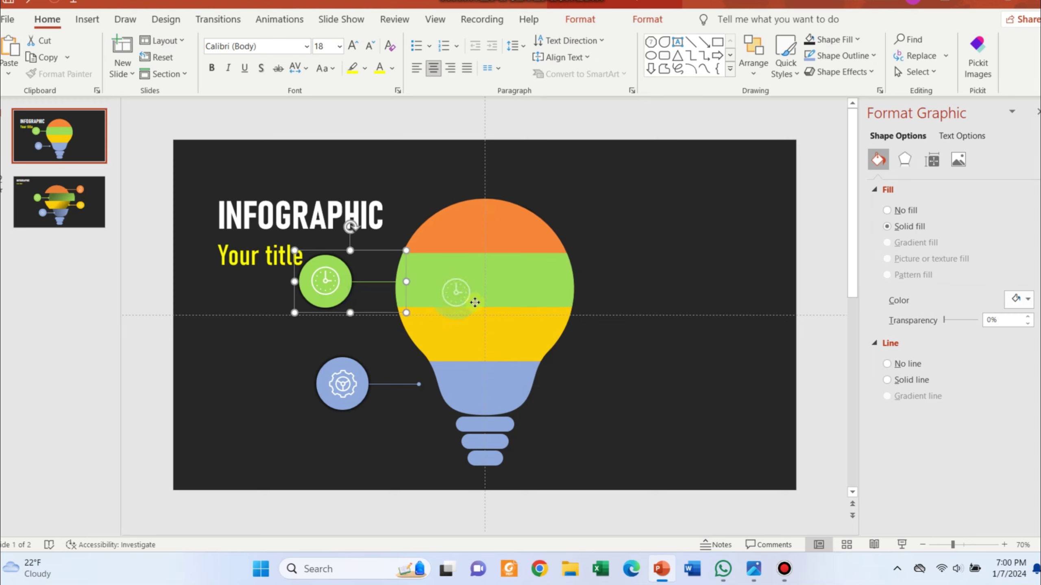
pyautogui.moveTo(438, 293); pyautogui.dragTo(437, 293)
pyautogui.click(475, 298)
pyautogui.moveTo(368, 366); pyautogui.dragTo(487, 370)
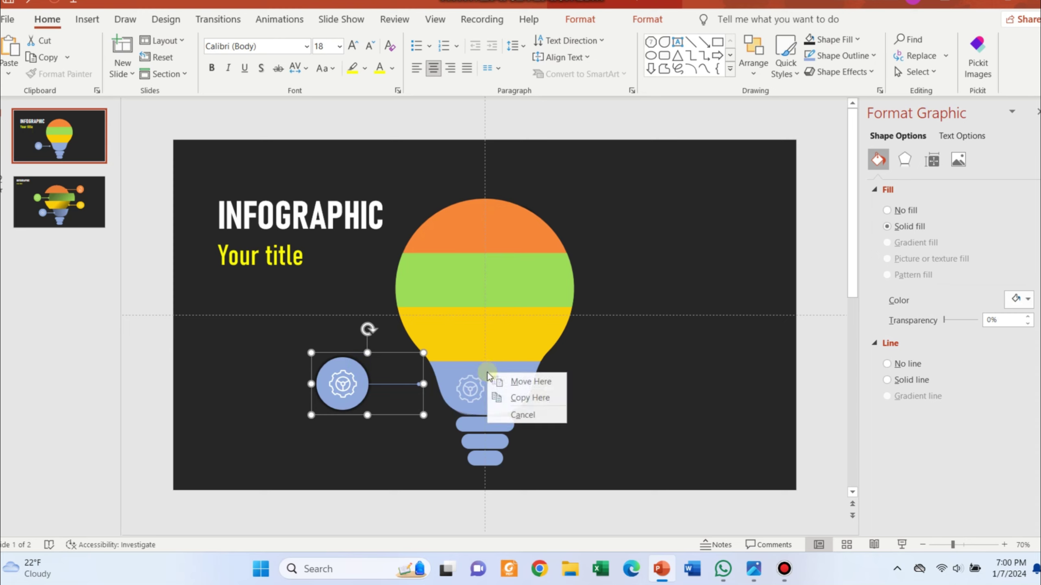
pyautogui.click(545, 383)
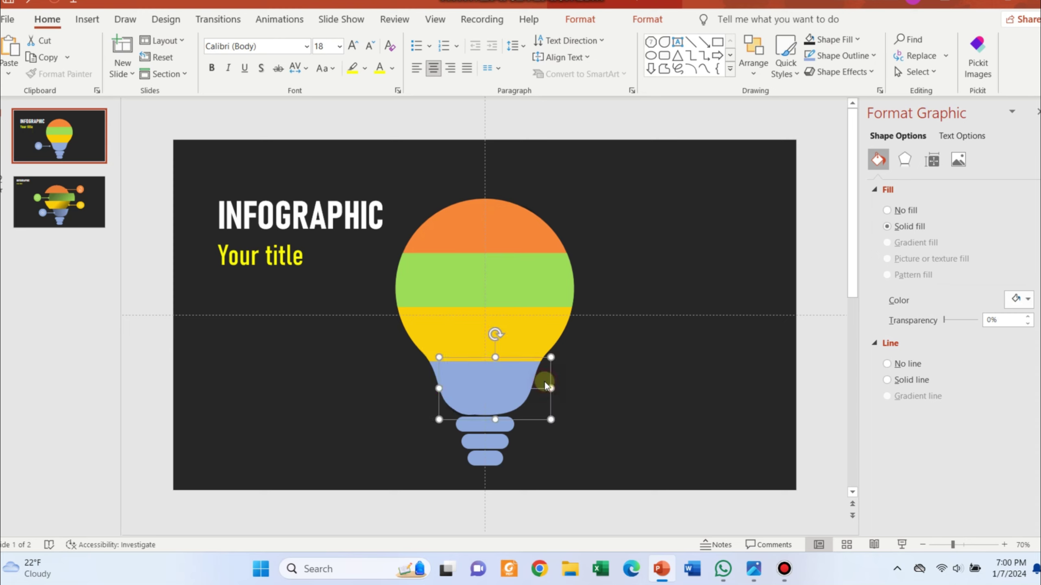
pyautogui.click(587, 388)
# Step: Move the graphic at the bulb's lower right up onto the blue band and preview slide 1
pyautogui.click(515, 401)
pyautogui.moveTo(546, 390); pyautogui.dragTo(527, 391)
pyautogui.rightClick(527, 392)
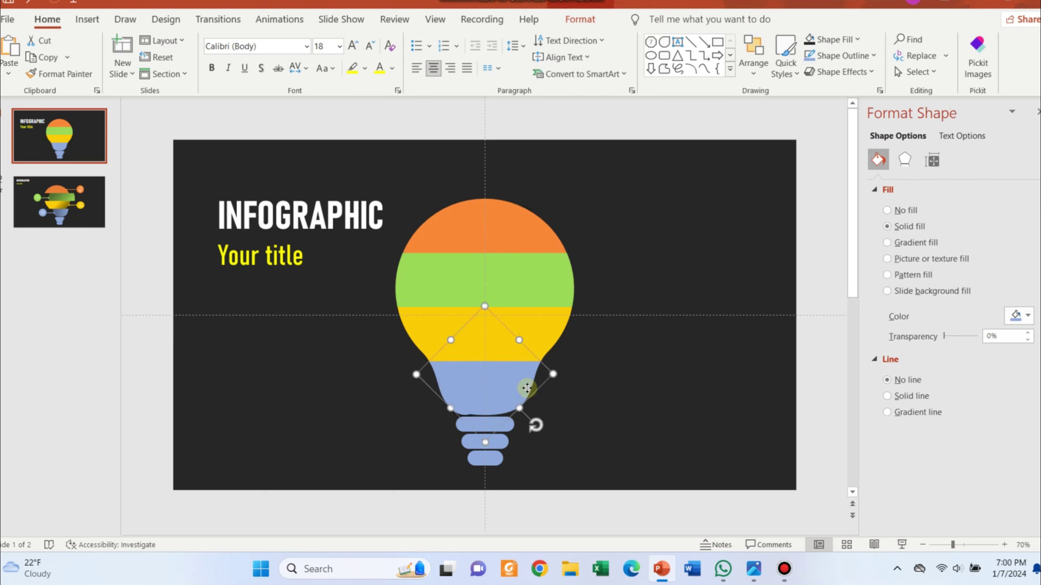
pyautogui.click(612, 389)
pyautogui.click(562, 409)
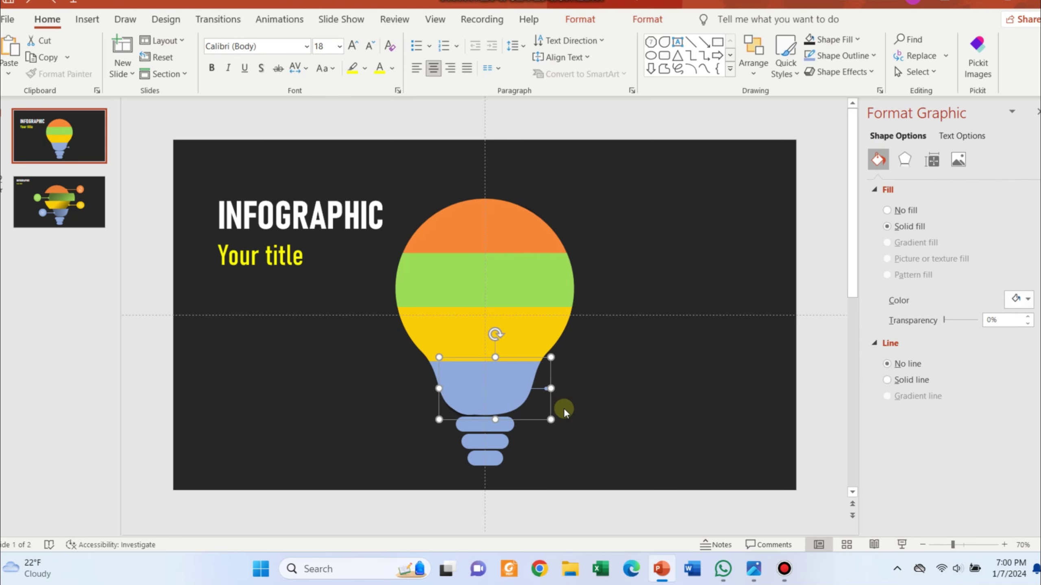
pyautogui.moveTo(531, 421); pyautogui.dragTo(529, 384)
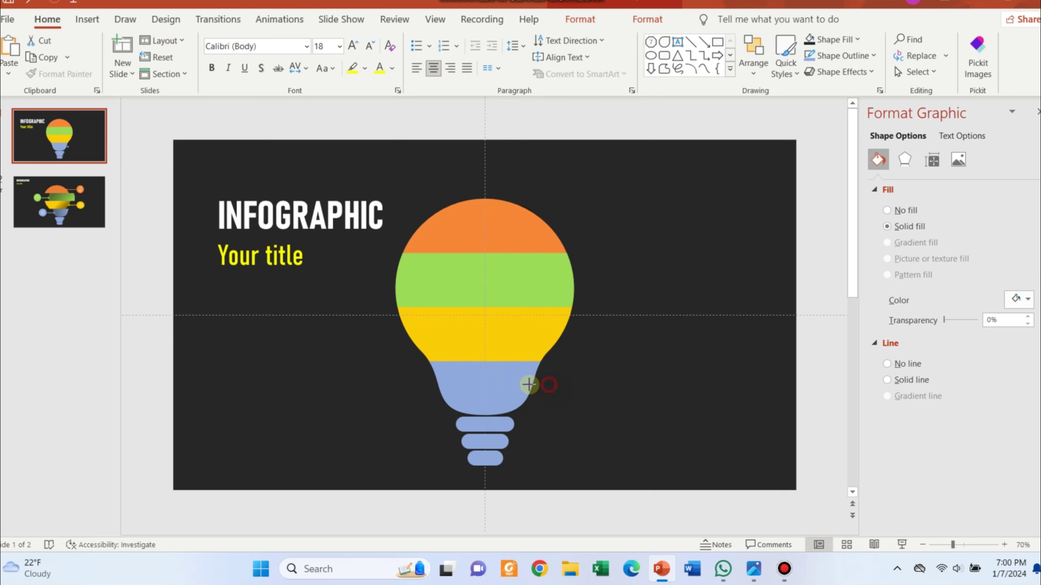
pyautogui.click(611, 394)
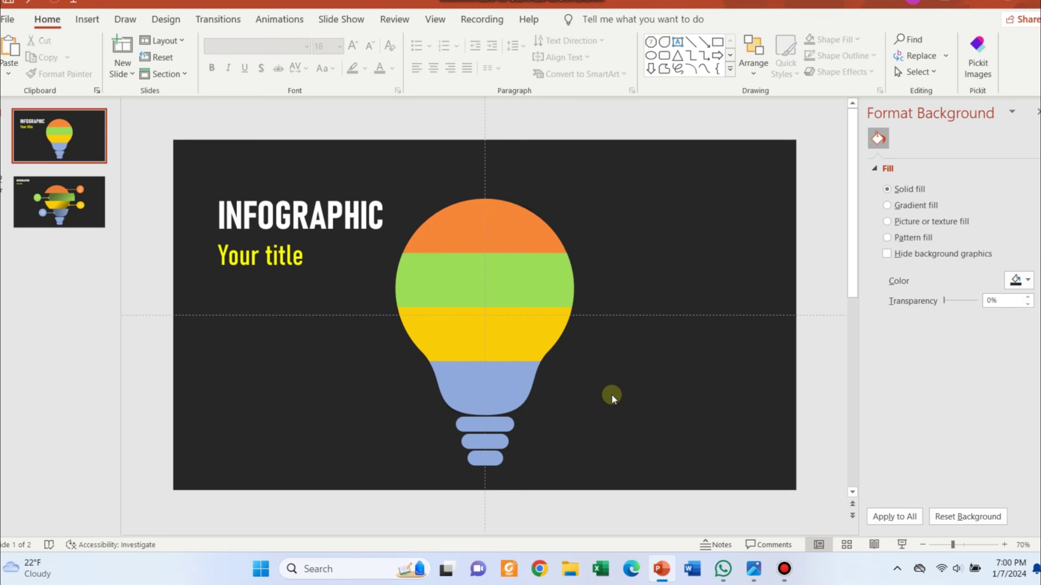
pyautogui.click(902, 545)
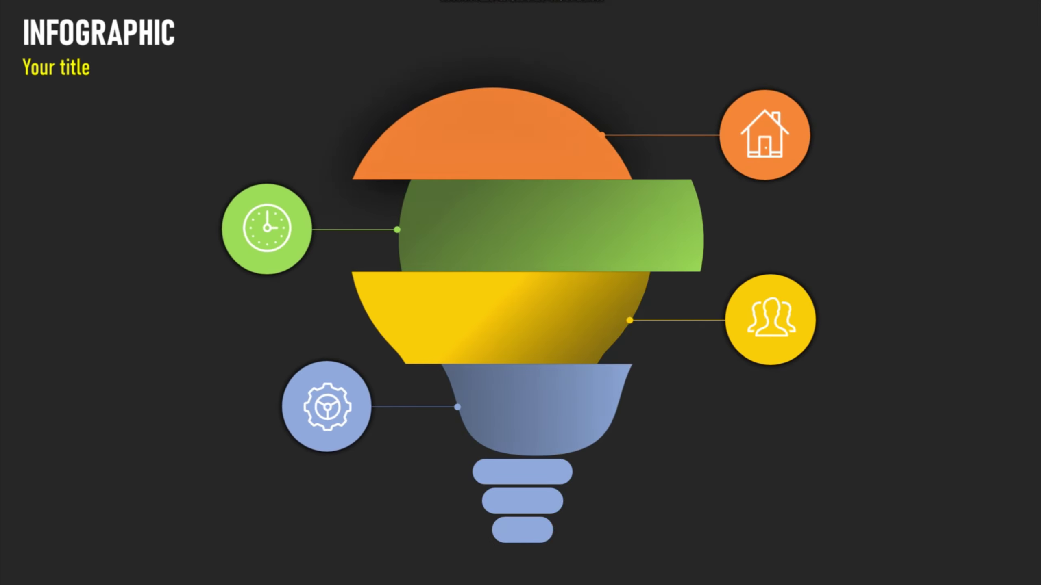
pyautogui.press('Escape')
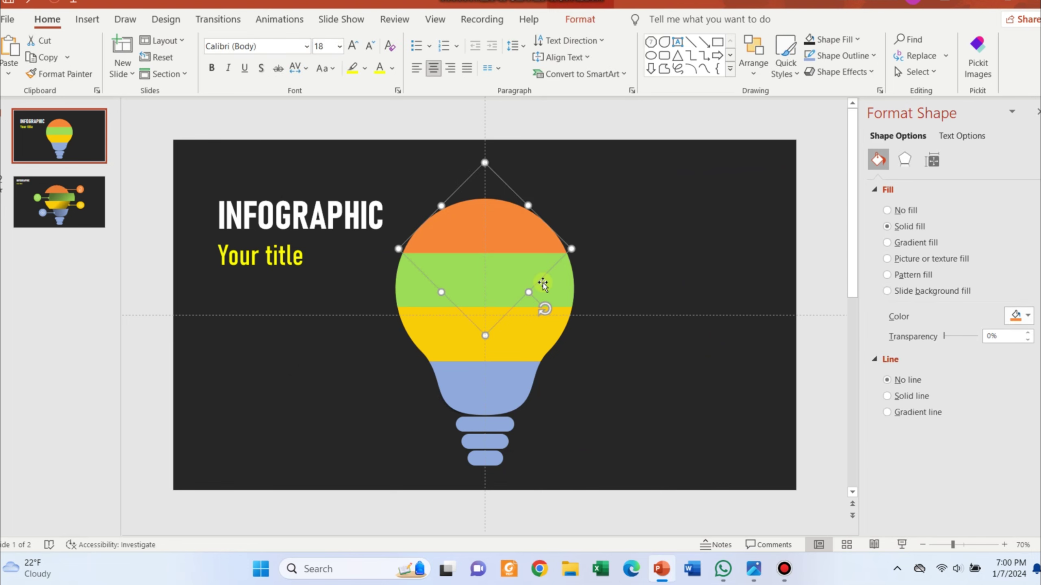
# Step: Copy the orange top arc onto the bulb and centre it horizontally
pyautogui.moveTo(514, 226); pyautogui.dragTo(698, 194)
pyautogui.click(711, 198)
pyautogui.click(525, 237)
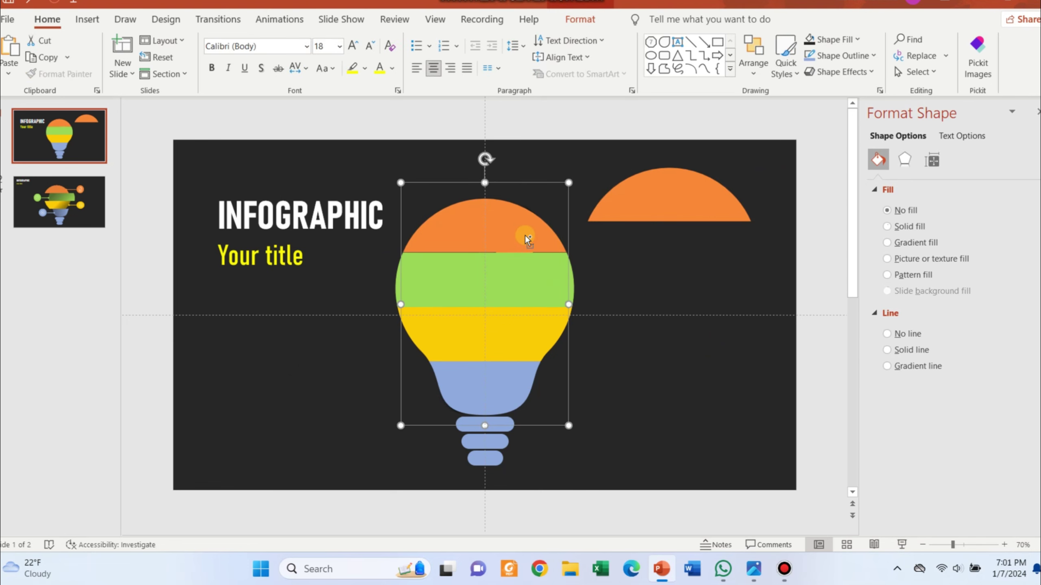
pyautogui.click(485, 237)
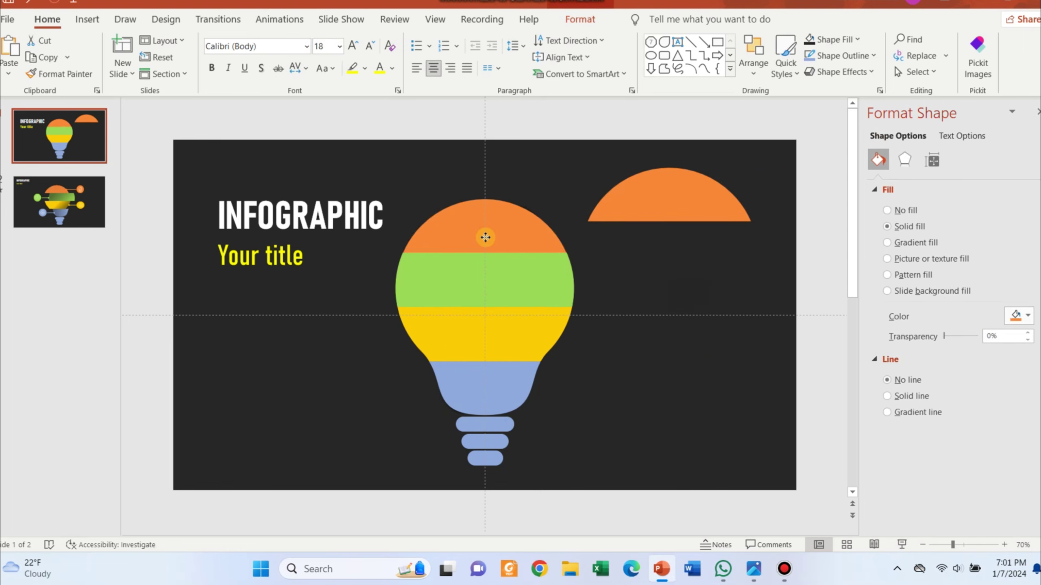
pyautogui.moveTo(655, 221); pyautogui.dragTo(493, 245)
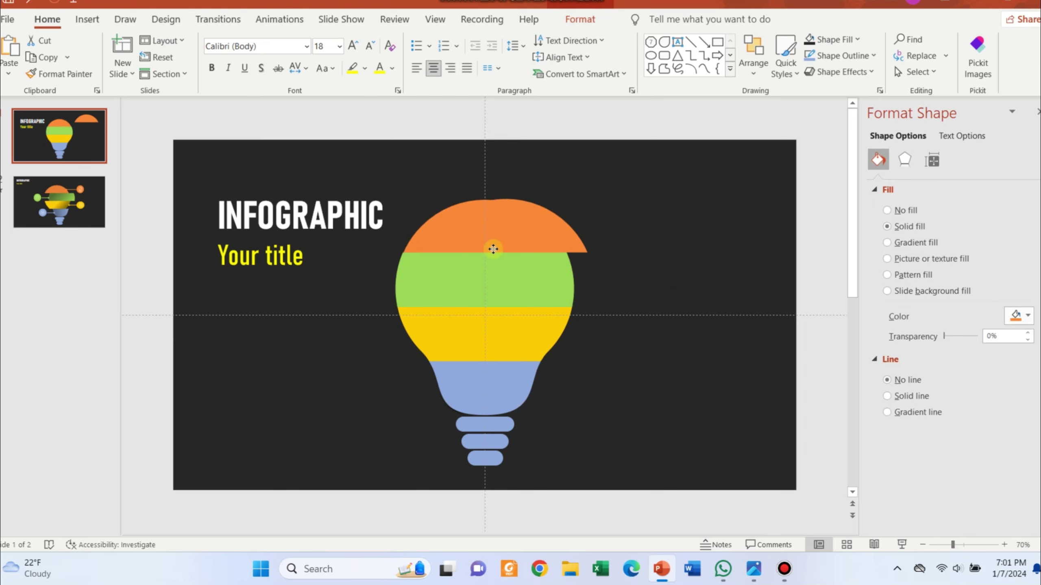
pyautogui.click(579, 19)
pyautogui.click(925, 41)
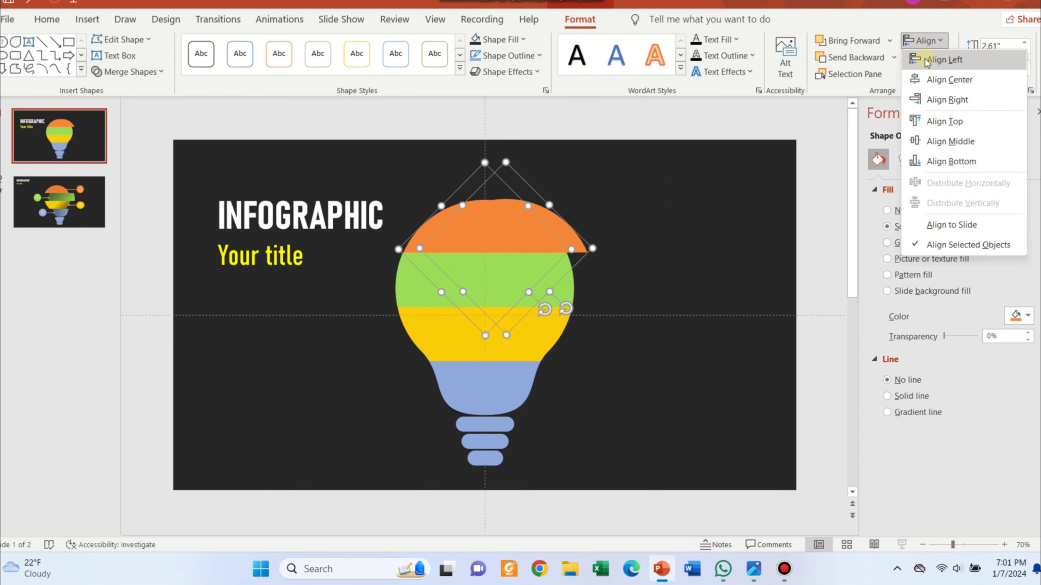
pyautogui.click(939, 78)
pyautogui.click(925, 40)
pyautogui.click(930, 117)
# Step: Centre the green band and the right-hand diamond shape horizontally on the bulb
pyautogui.click(654, 270)
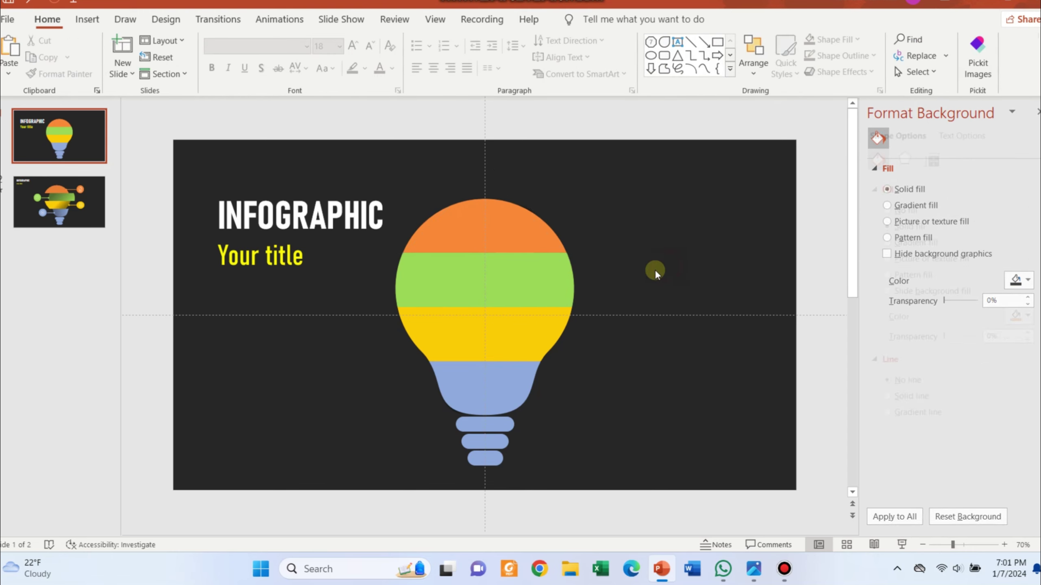
pyautogui.click(683, 278)
pyautogui.click(925, 40)
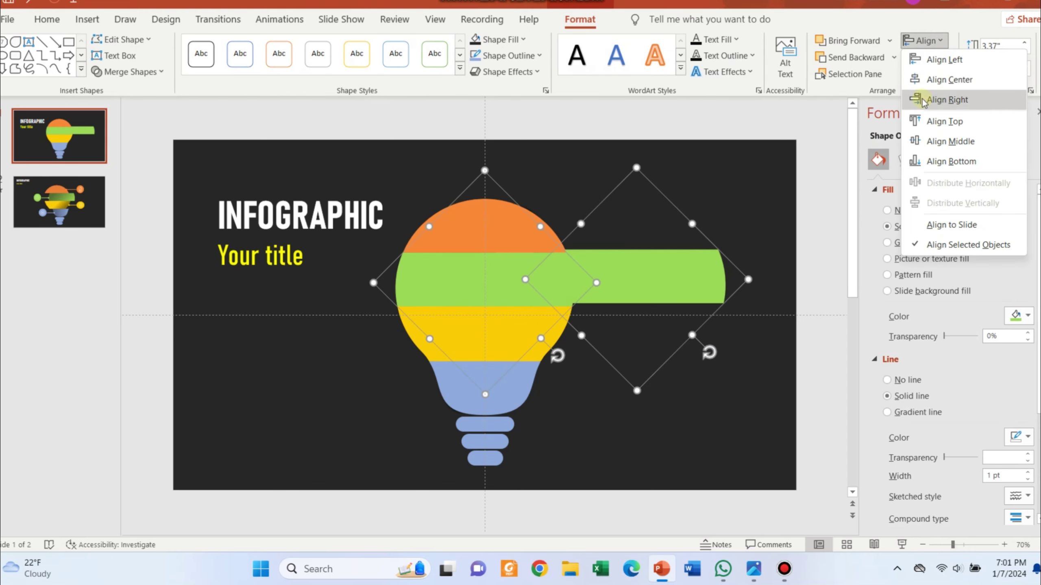
pyautogui.click(938, 77)
pyautogui.click(925, 41)
pyautogui.click(929, 120)
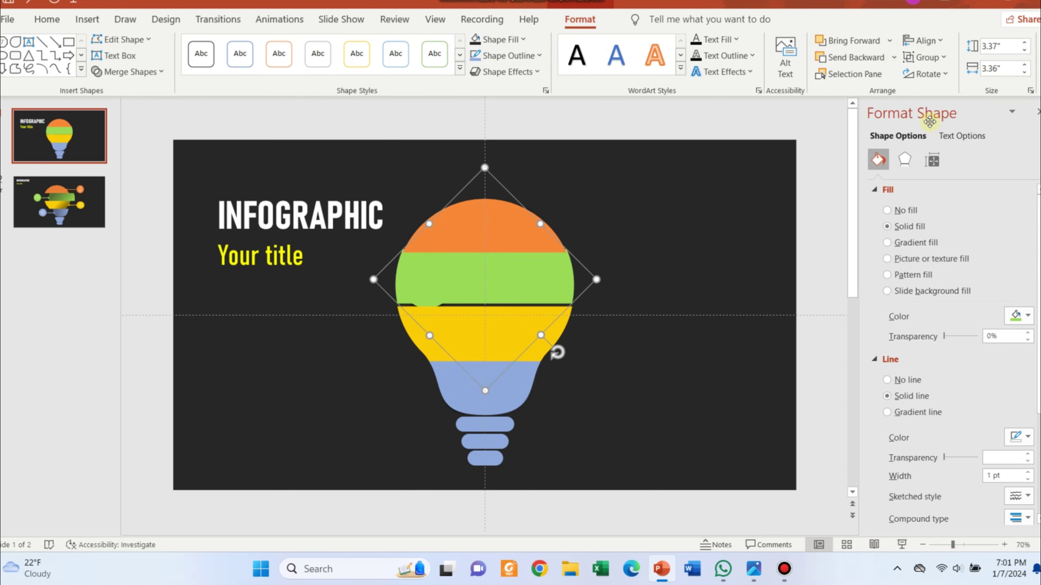
pyautogui.click(748, 388)
pyautogui.click(669, 300)
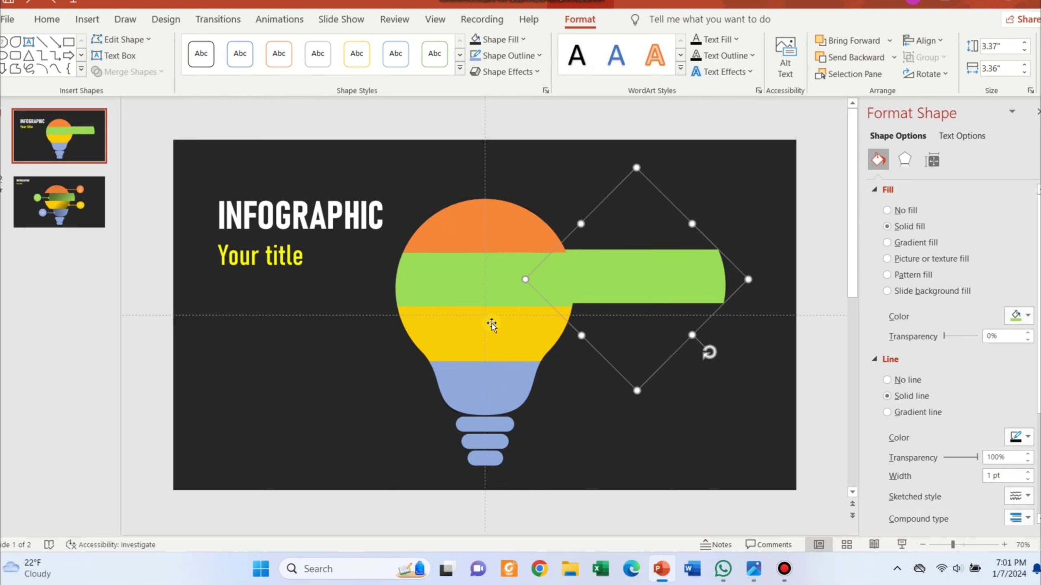
pyautogui.keyDown('shift'); pyautogui.click(456, 289); pyautogui.keyUp('shift')
pyautogui.click(925, 40)
pyautogui.click(938, 77)
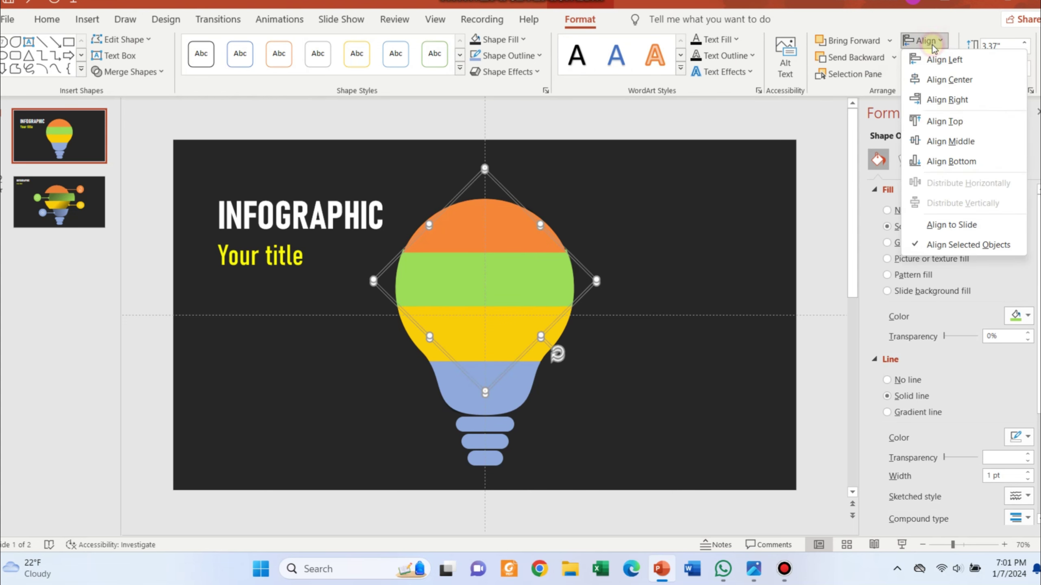
pyautogui.click(562, 348)
# Step: Align the yellow band's diamond shape centred on the bulb and preview the slide show
pyautogui.click(534, 345)
pyautogui.moveTo(534, 345); pyautogui.dragTo(674, 361)
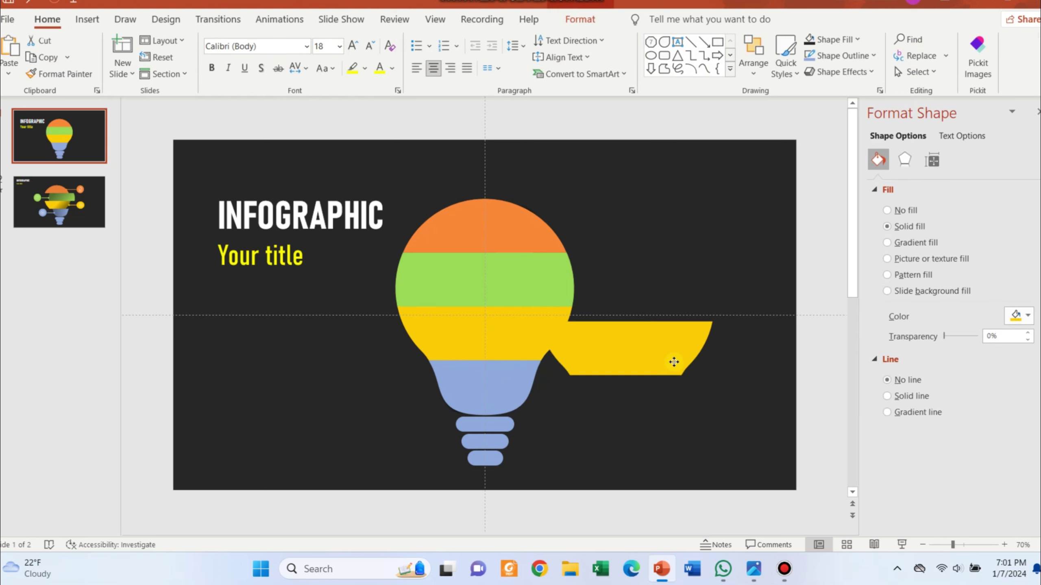
pyautogui.keyDown('shift'); pyautogui.click(421, 349); pyautogui.keyUp('shift')
pyautogui.click(579, 19)
pyautogui.click(925, 41)
pyautogui.click(949, 79)
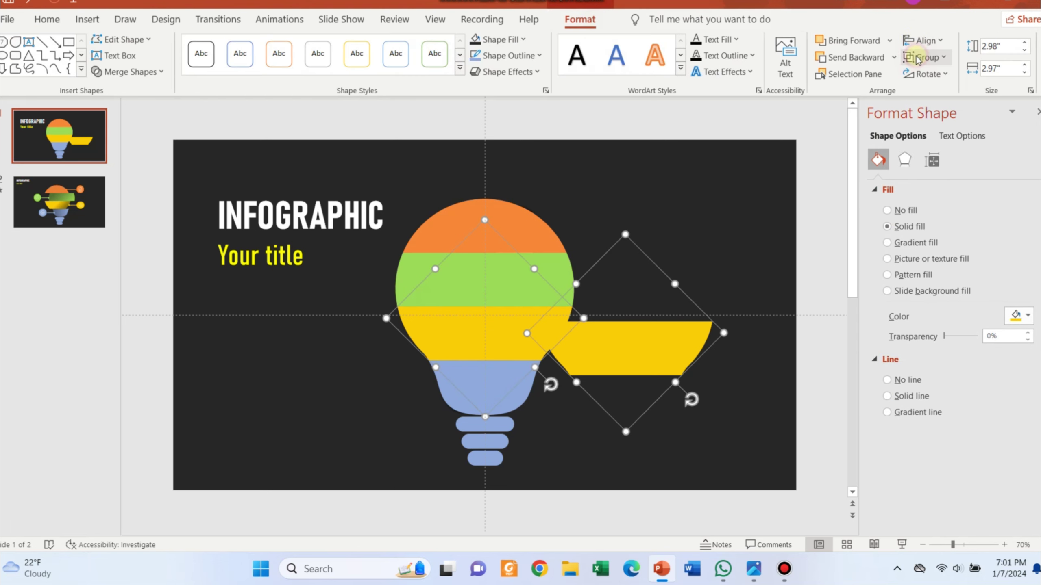
pyautogui.click(926, 40)
pyautogui.click(945, 121)
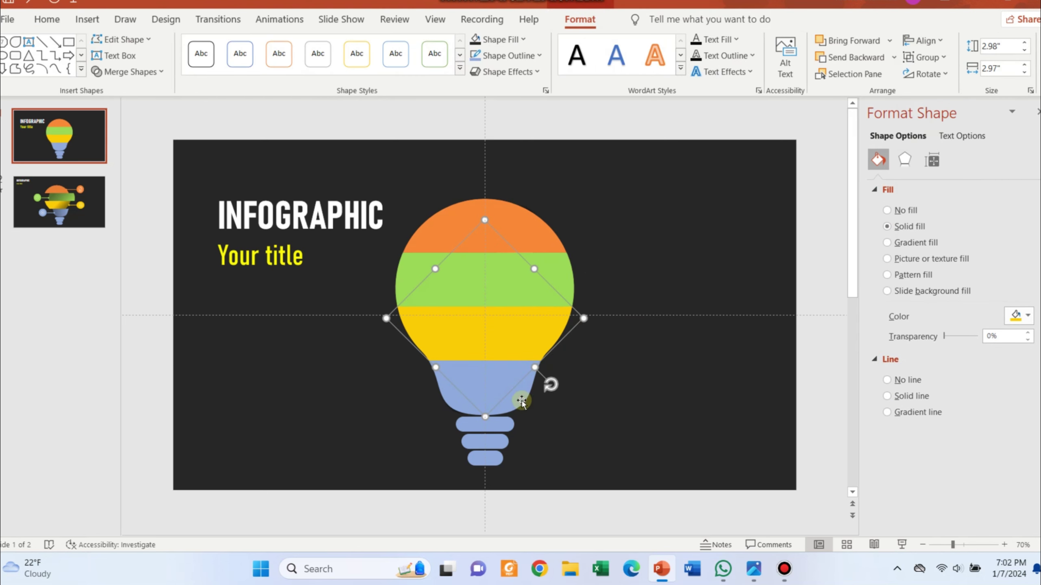
pyautogui.click(636, 379)
pyautogui.click(901, 544)
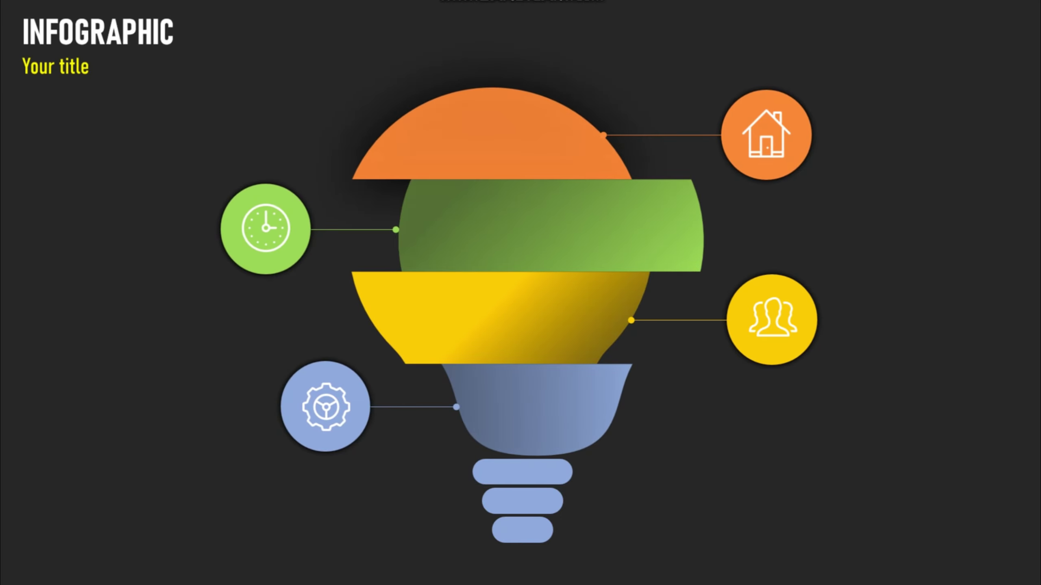
pyautogui.press('Escape')
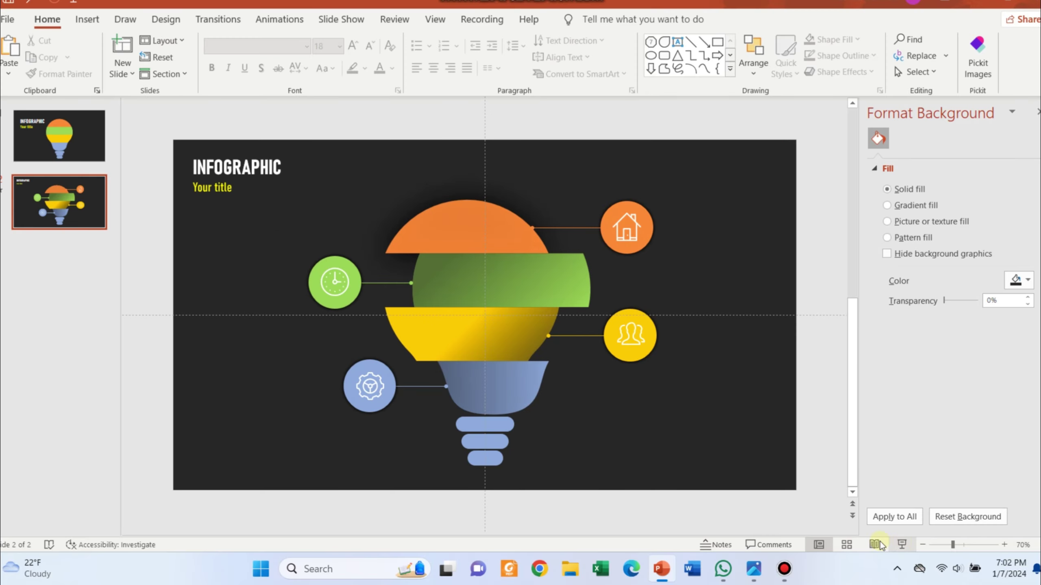
# Step: Draw a rounded rectangle left of the clock circle and give it No Fill
pyautogui.click(87, 19)
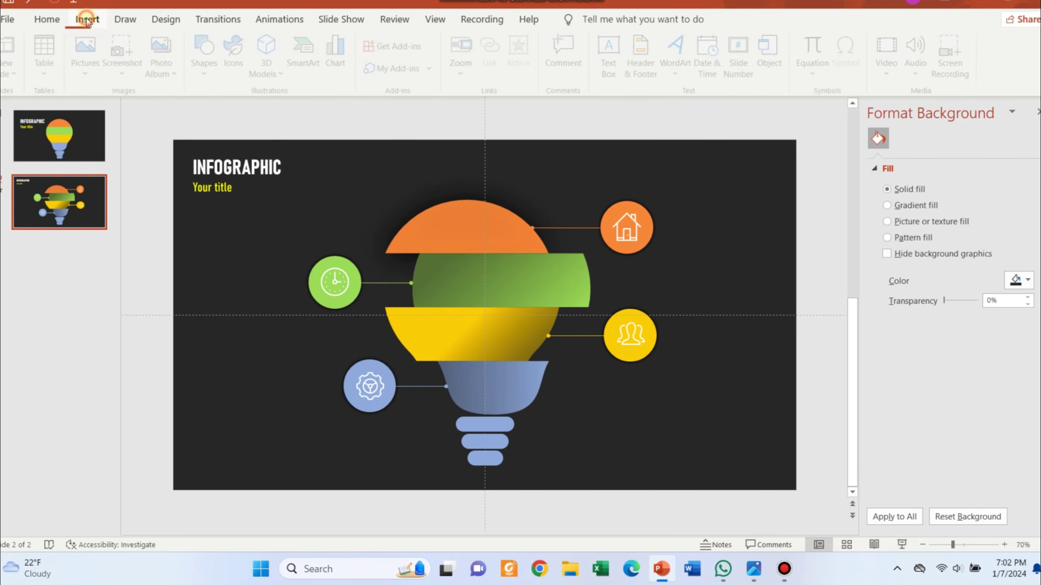
pyautogui.click(200, 68)
pyautogui.click(282, 111)
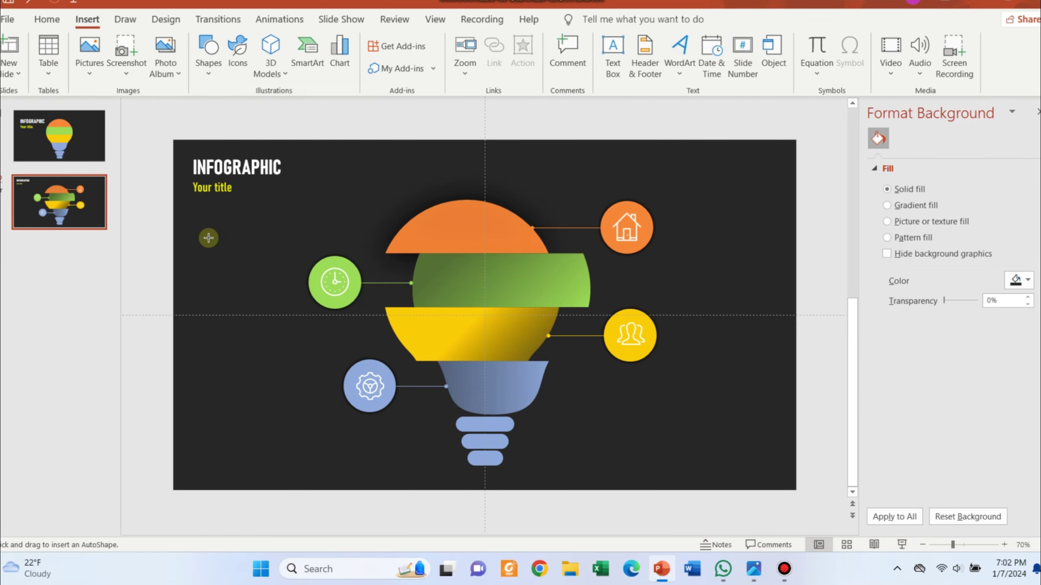
pyautogui.moveTo(211, 244); pyautogui.dragTo(307, 331)
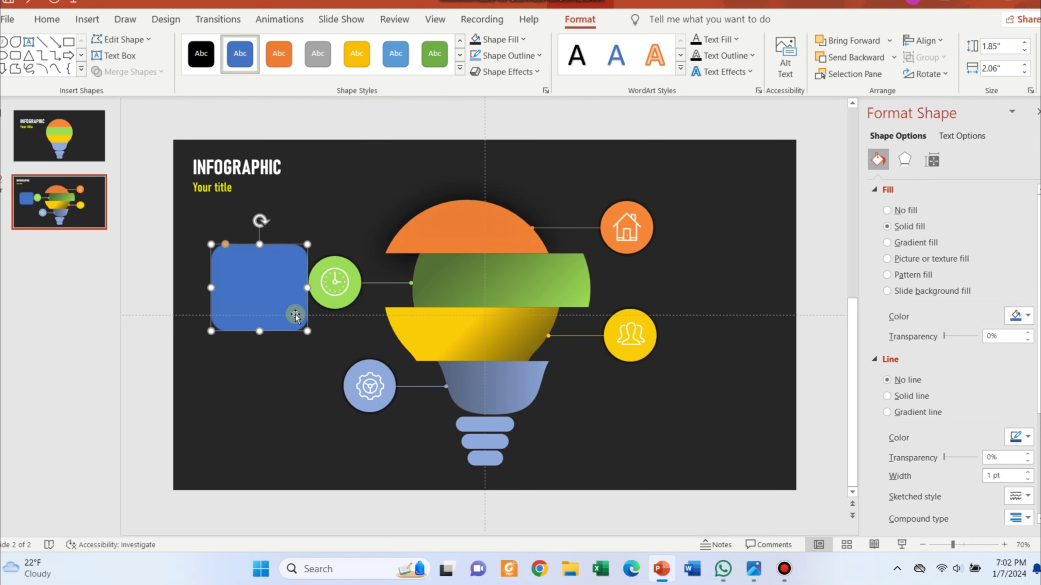
pyautogui.click(517, 36)
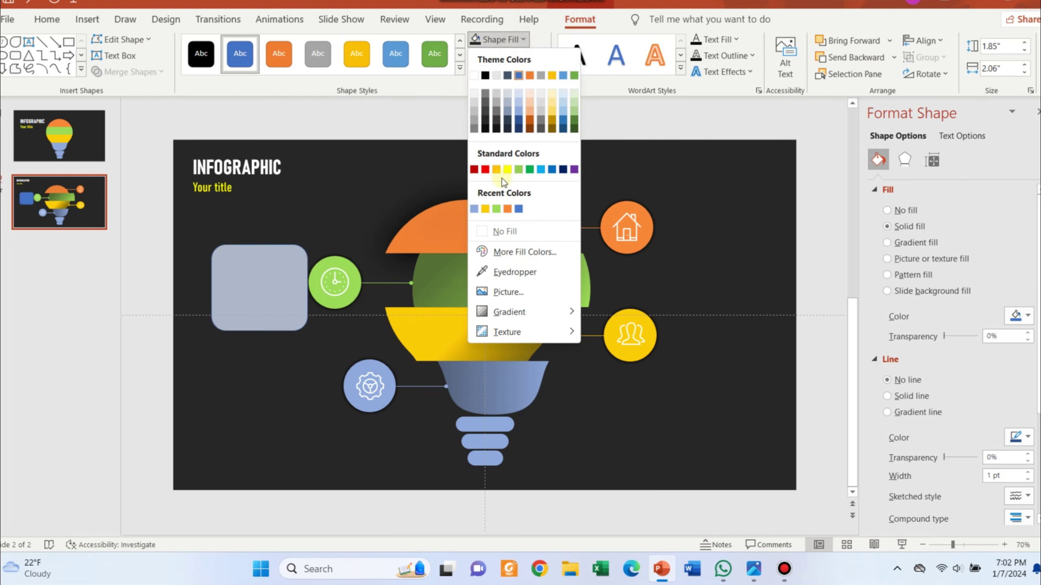
pyautogui.click(504, 231)
# Step: Set the rectangle's outline to white and check its appearance
pyautogui.click(495, 56)
pyautogui.click(474, 91)
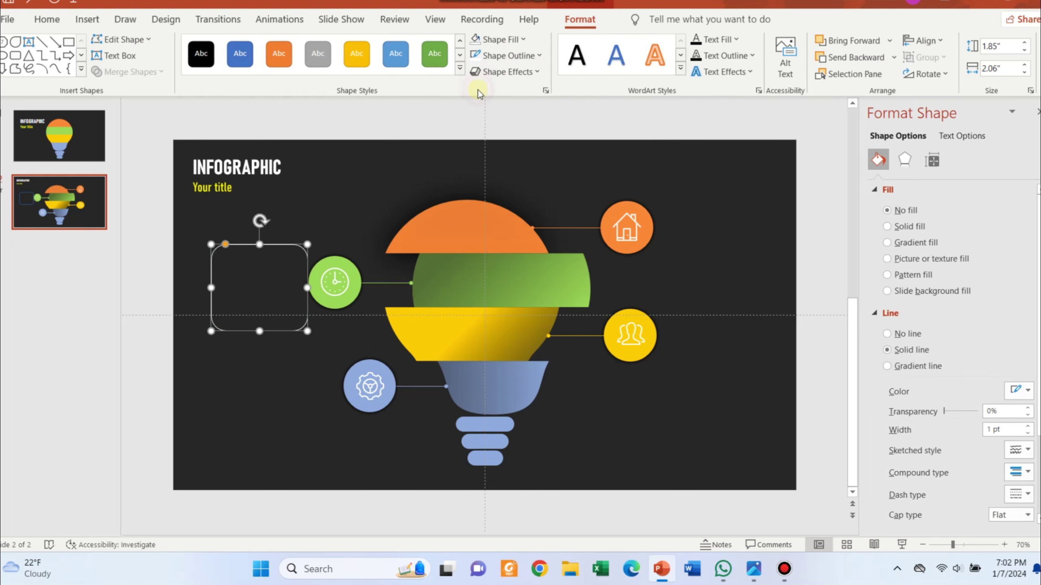
pyautogui.click(497, 56)
pyautogui.click(498, 57)
pyautogui.click(496, 39)
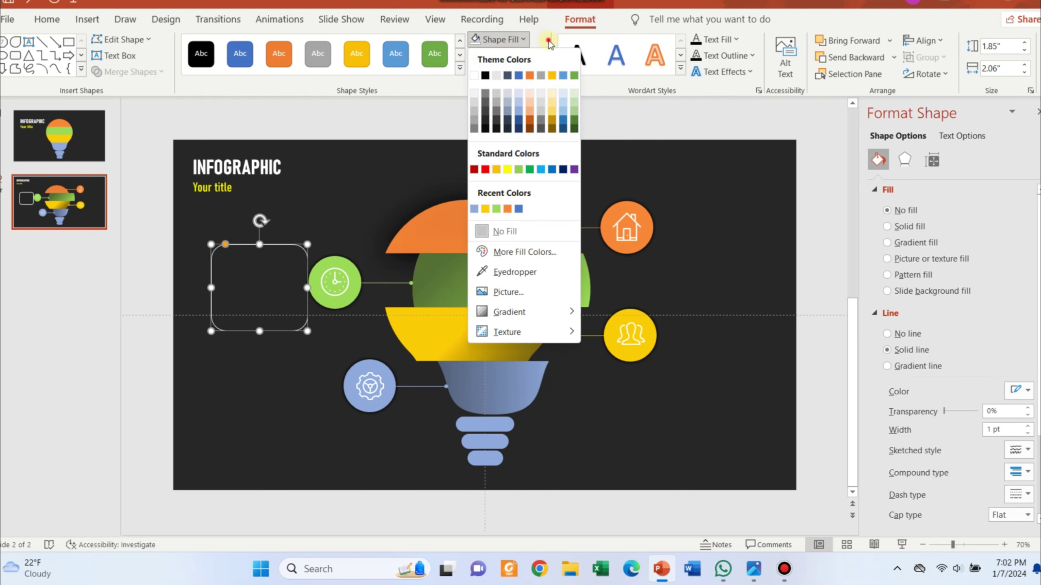
pyautogui.click(497, 55)
pyautogui.click(499, 247)
pyautogui.click(296, 277)
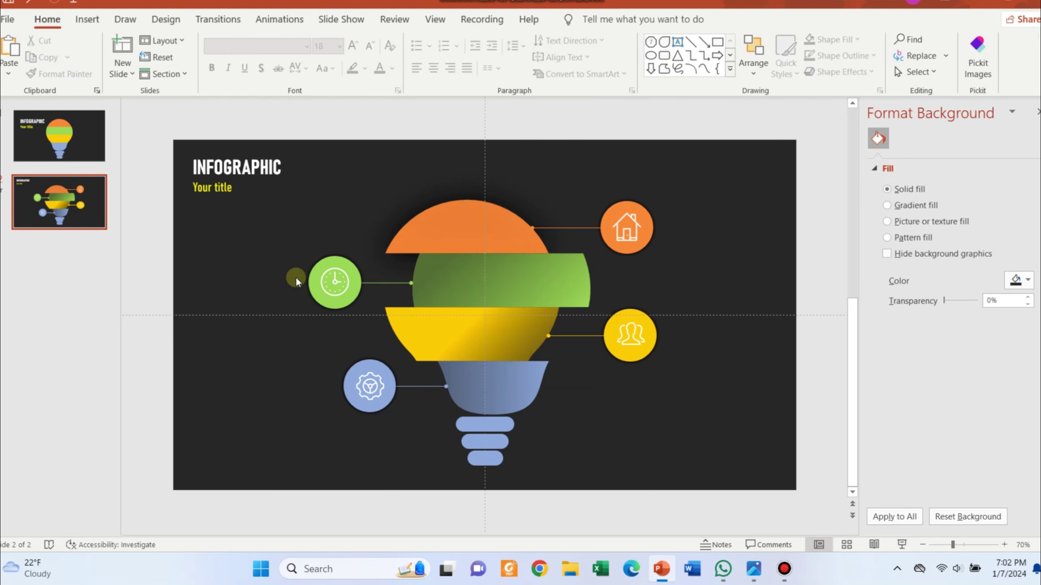
pyautogui.click(277, 255)
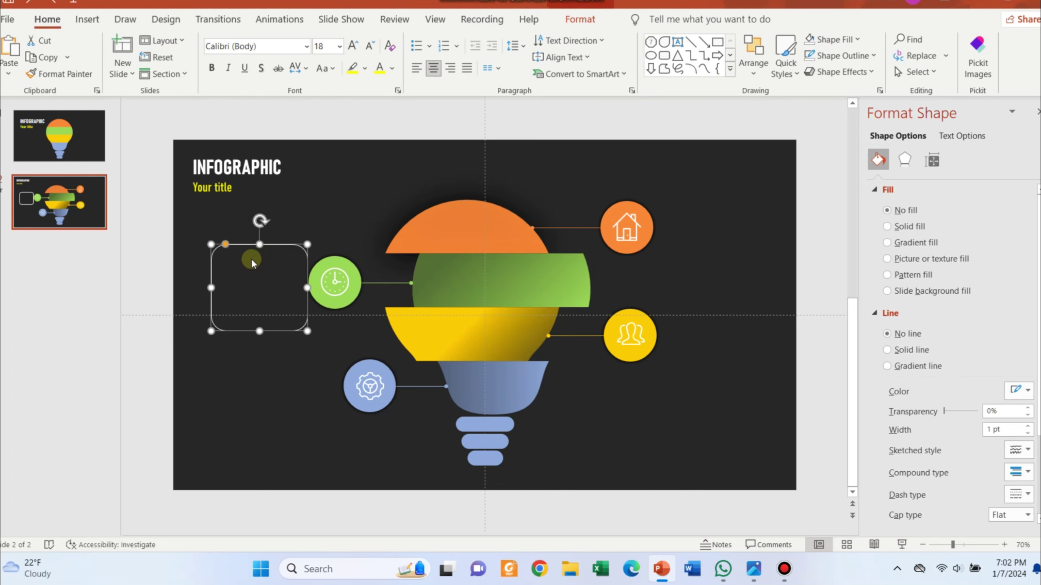
pyautogui.click(214, 248)
pyautogui.click(212, 250)
pyautogui.click(229, 274)
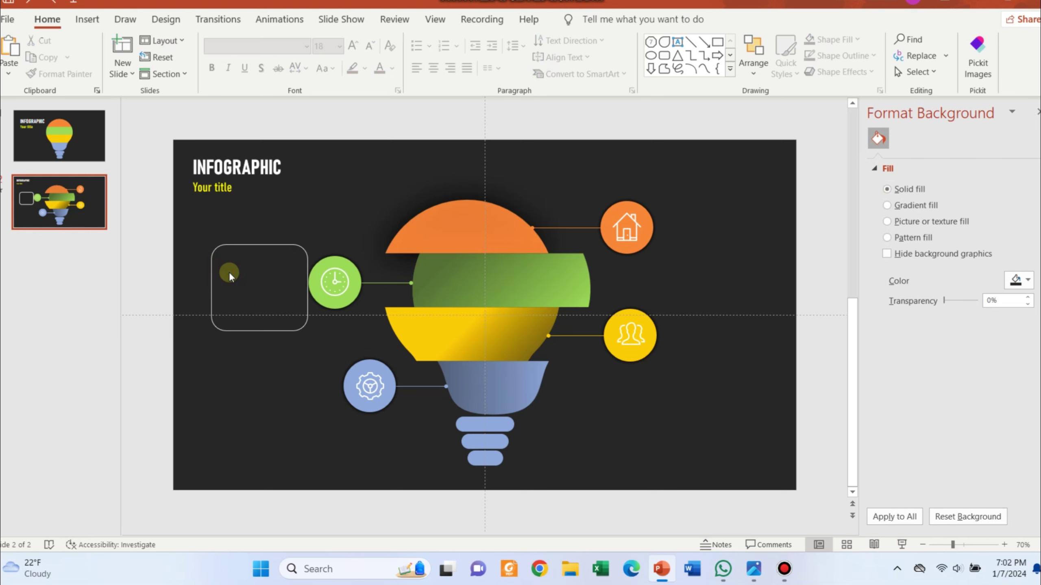
# Step: Type the heading 'Your Text here' and make it Agency FB 20 pt, bold, underlined, left-aligned
pyautogui.write('Yo')
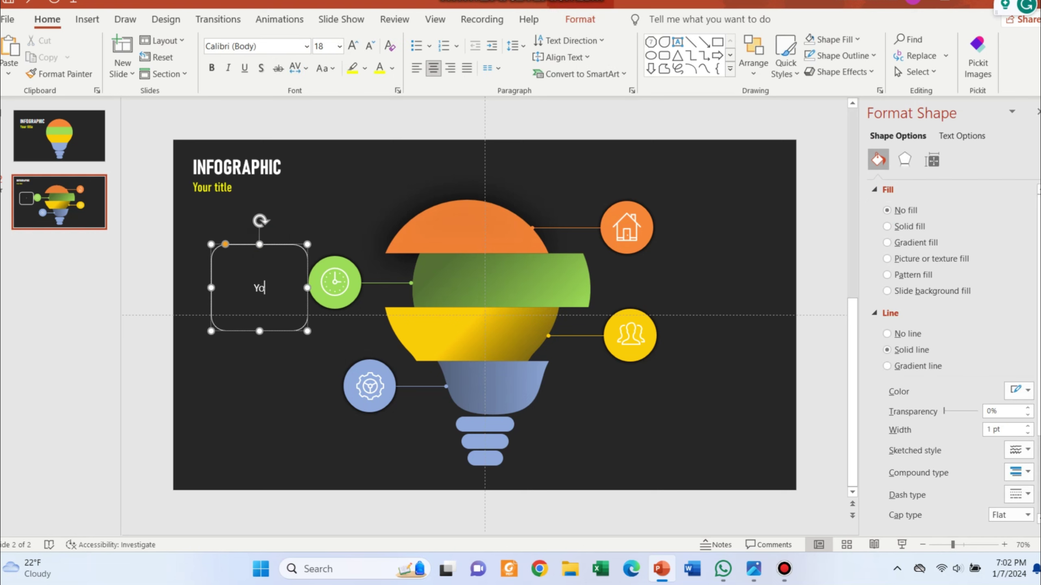
pyautogui.write('ur Text here')
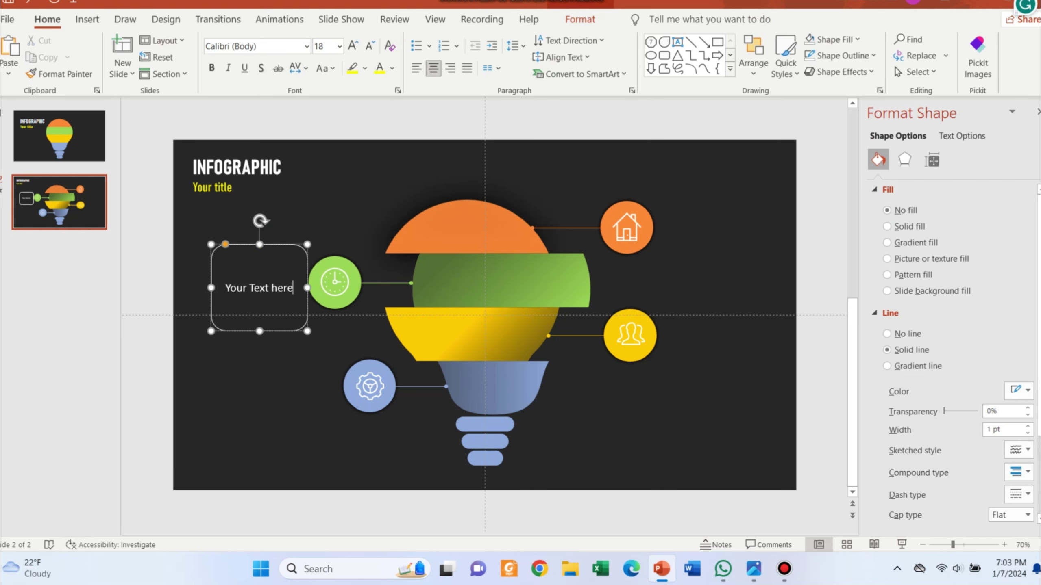
pyautogui.moveTo(227, 287); pyautogui.dragTo(299, 288)
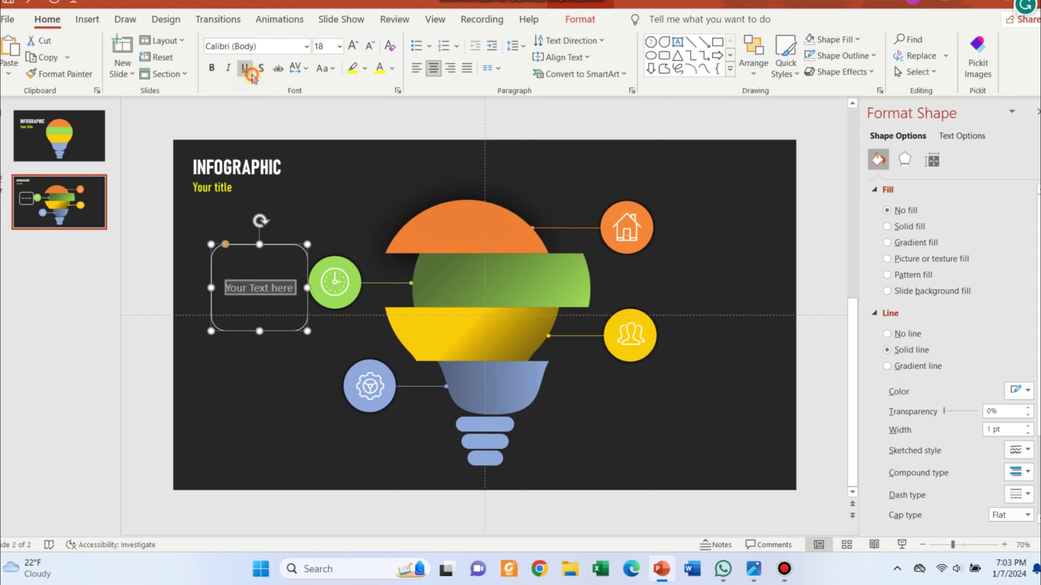
pyautogui.click(273, 49)
pyautogui.write('Agency FB')
pyautogui.press('Return')
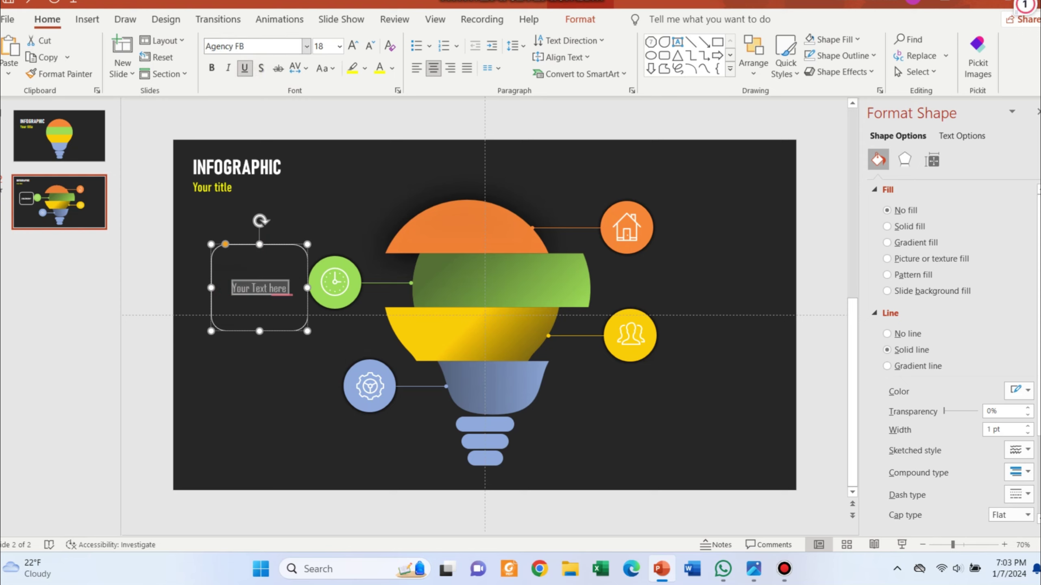
pyautogui.click(212, 67)
pyautogui.click(353, 45)
pyautogui.click(353, 45)
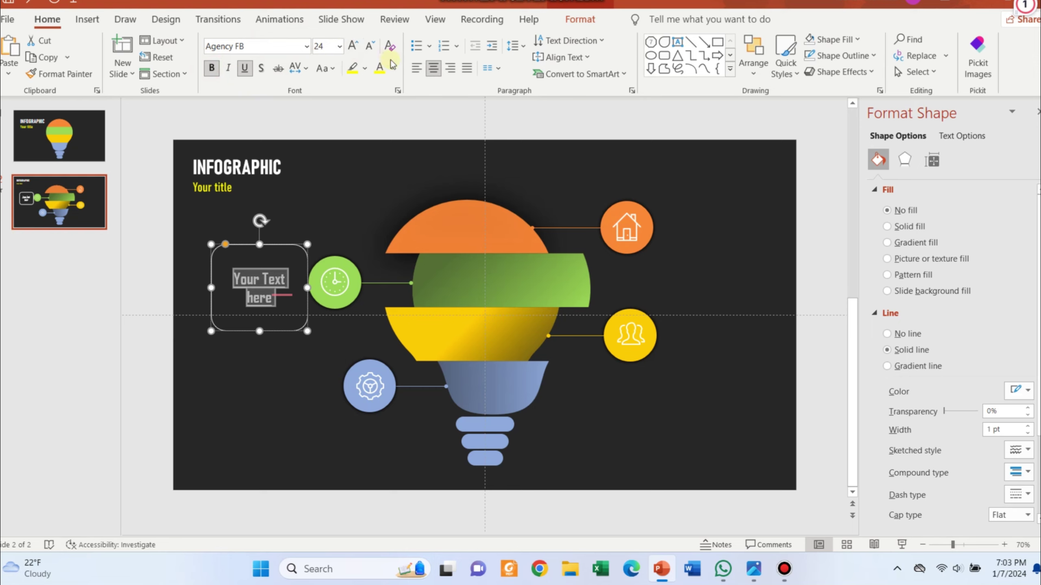
pyautogui.click(370, 46)
pyautogui.click(416, 68)
# Step: Capitalize 'Here' in the heading, then start a non-bold line with =Lorem()
pyautogui.click(278, 289)
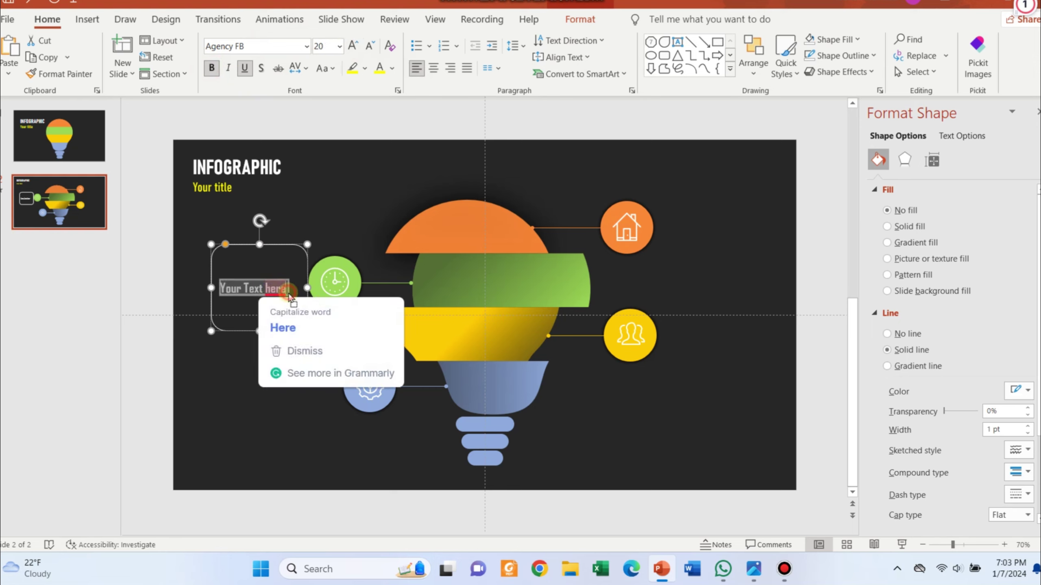
pyautogui.click(286, 304)
pyautogui.click(281, 328)
pyautogui.press('Return')
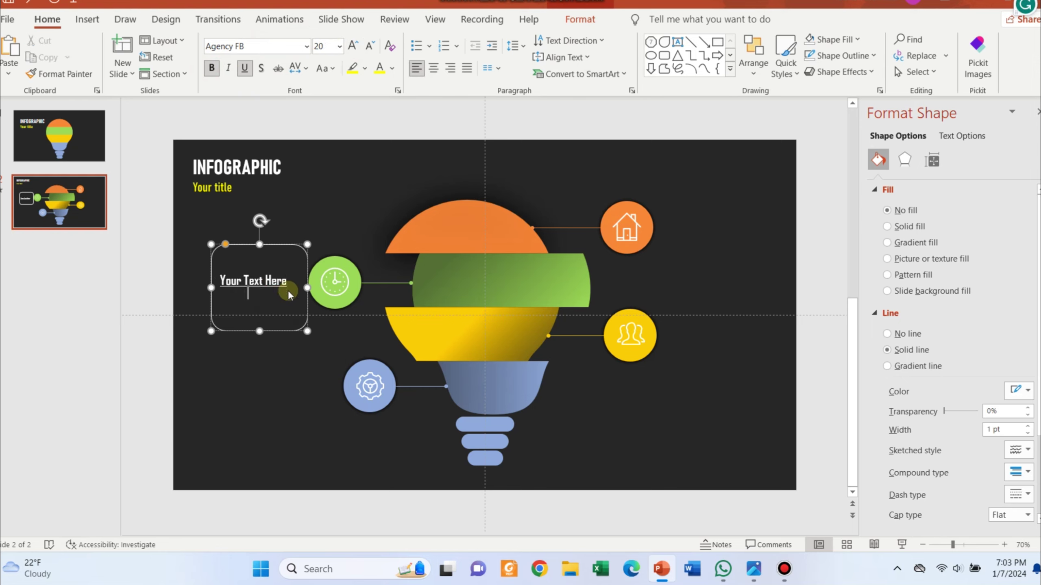
pyautogui.click(209, 74)
pyautogui.write('Lor ')
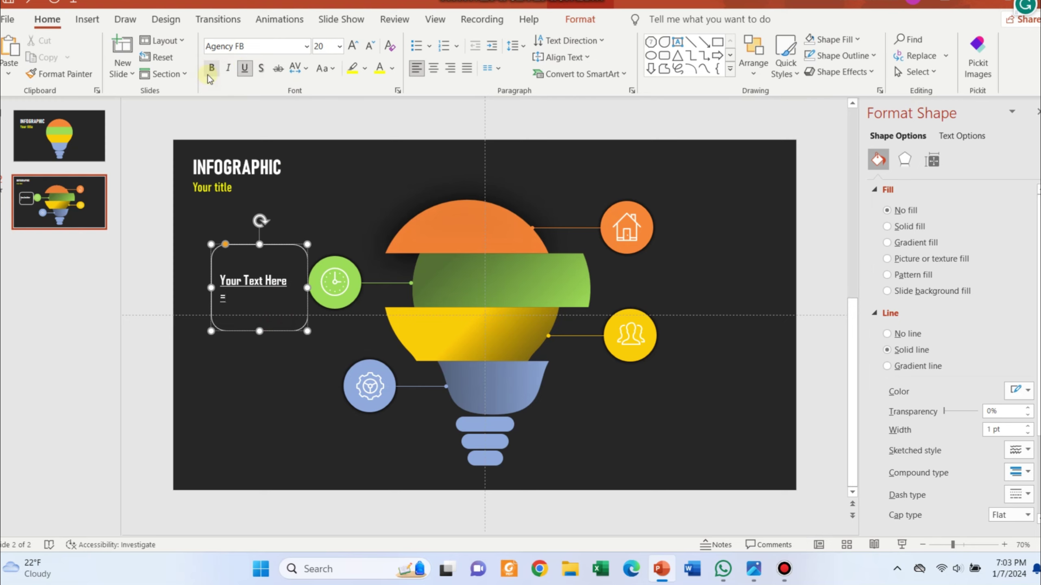
pyautogui.write('Lorem()')
# Step: Generate the lorem ipsum text and trim it to one short sentence
pyautogui.press('Return')
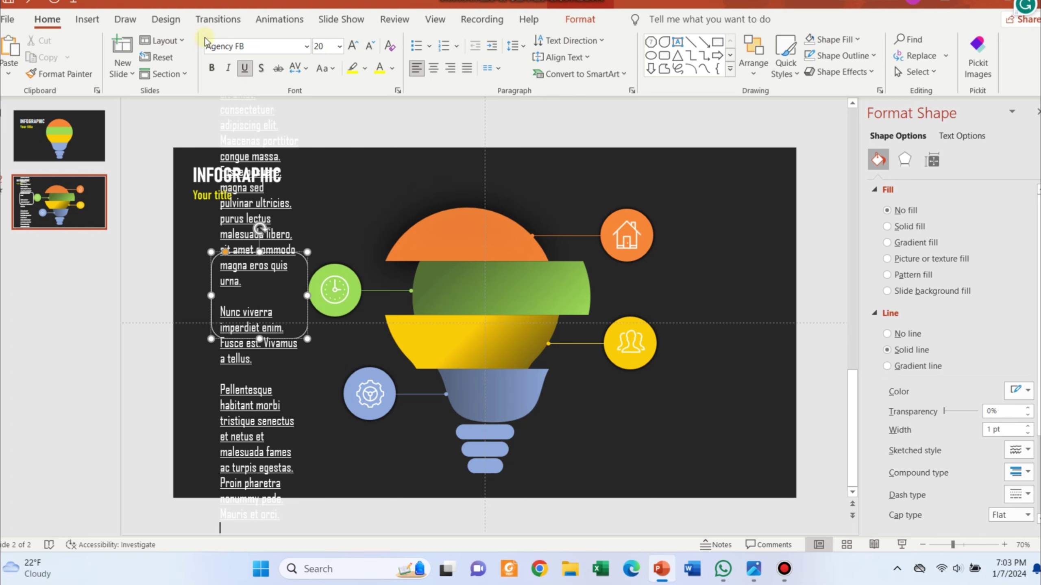
pyautogui.moveTo(220, 311); pyautogui.dragTo(343, 558)
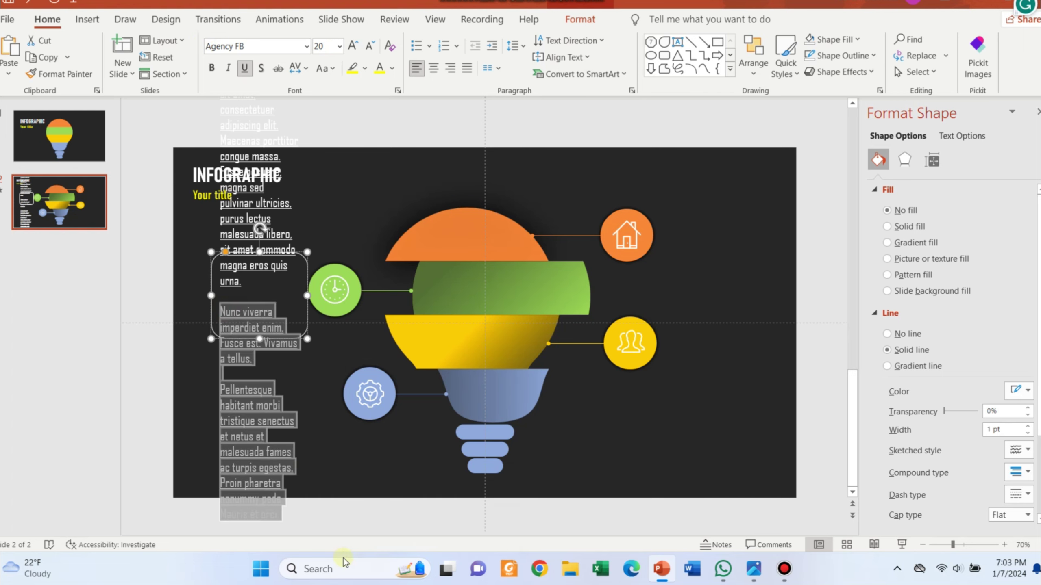
pyautogui.press('BackSpace')
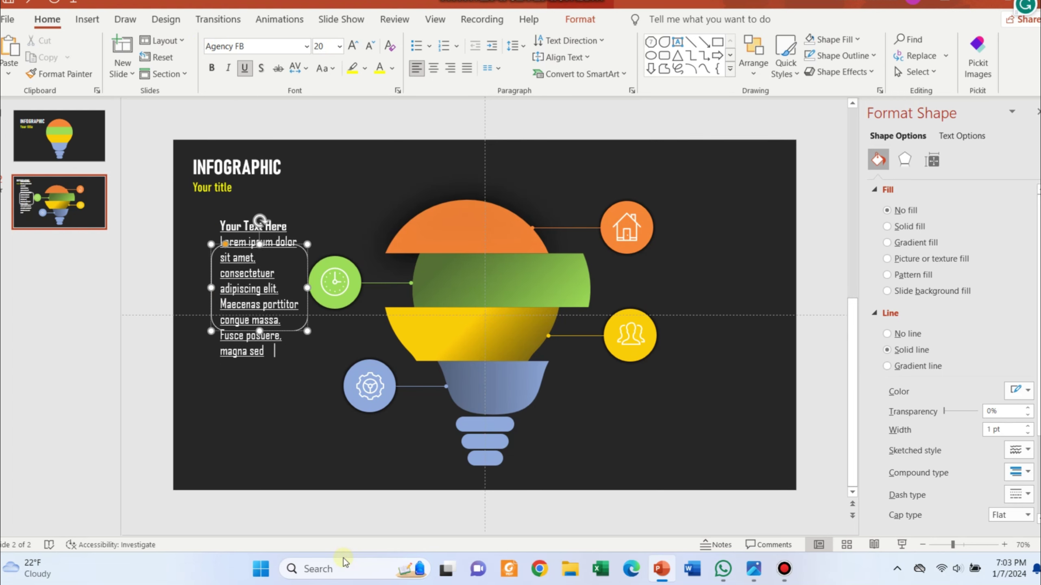
pyautogui.press('BackSpace')
pyautogui.press('BackSpace')
pyautogui.press('BackSpace')
pyautogui.press('BackSpace')
pyautogui.press('BackSpace')
pyautogui.press('BackSpace')
pyautogui.press('BackSpace')
pyautogui.press('BackSpace')
pyautogui.press('BackSpace')
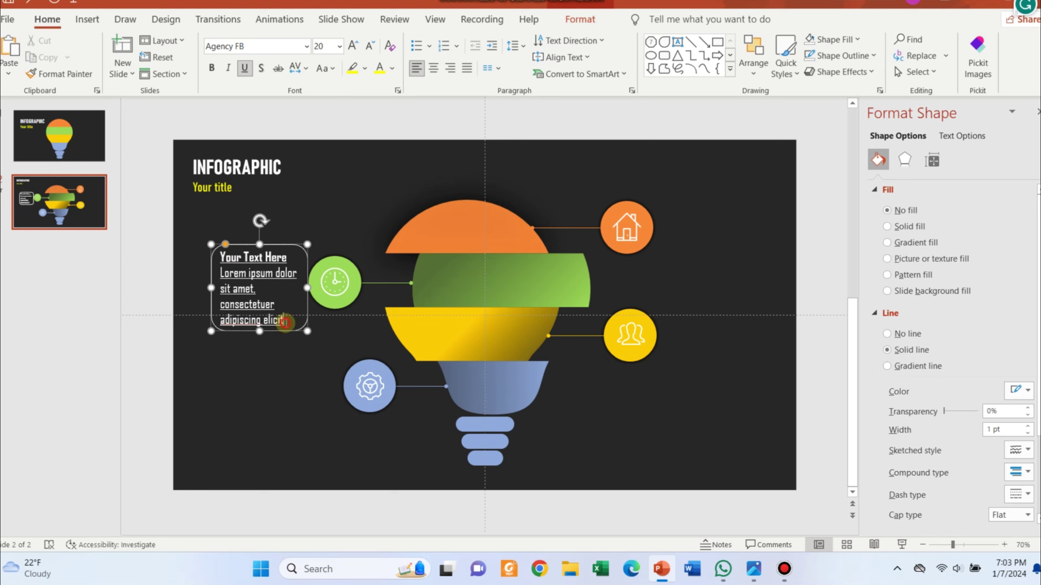
# Step: Make the lorem body text 18 pt without underline
pyautogui.moveTo(285, 322); pyautogui.dragTo(220, 269)
pyautogui.click(245, 67)
pyautogui.click(369, 47)
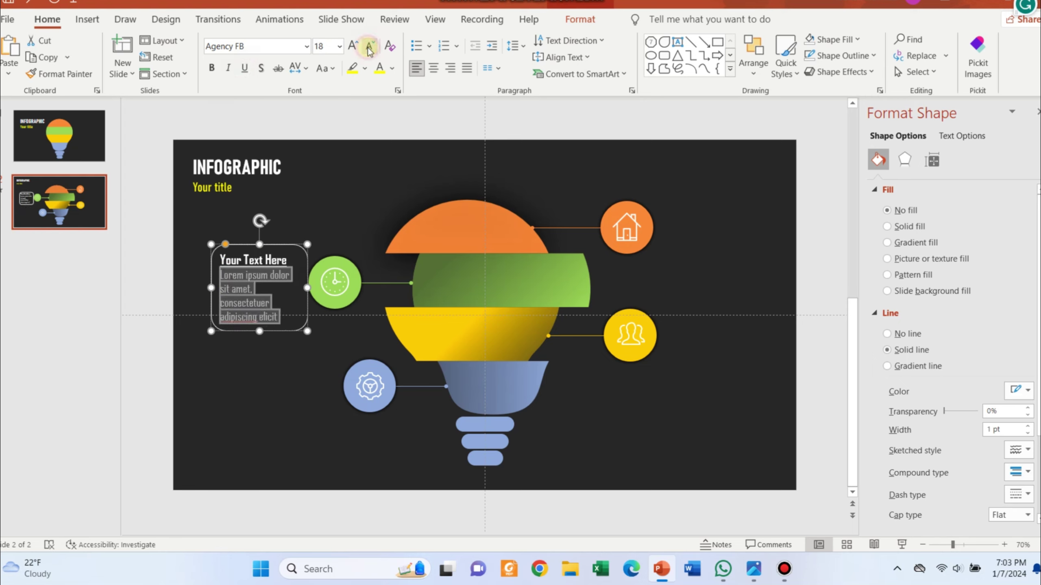
pyautogui.click(239, 385)
# Step: Remove the outline from the text box
pyautogui.click(306, 256)
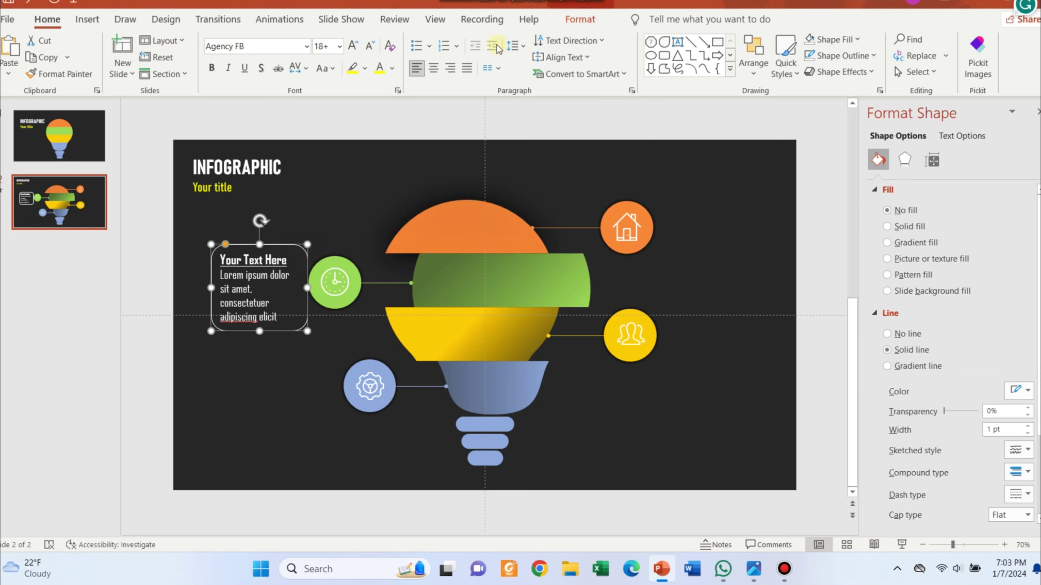
pyautogui.click(857, 39)
pyautogui.click(867, 42)
pyautogui.click(874, 55)
pyautogui.click(848, 245)
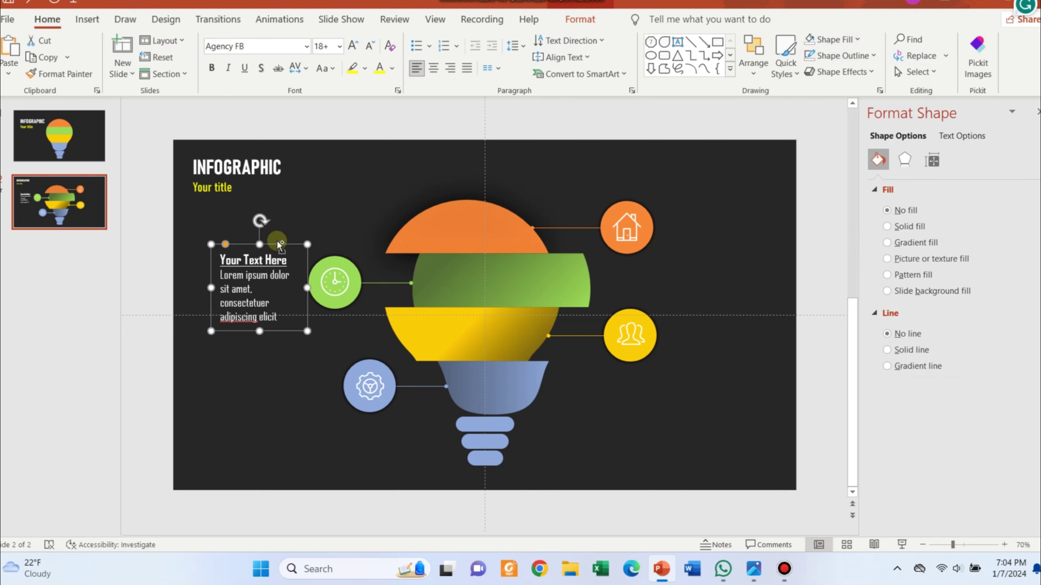
# Step: Place copies of the label beside the gear and house circles, then play the slide show
pyautogui.moveTo(277, 239)
pyautogui.mouseDown()
pyautogui.moveTo(307, 341)
pyautogui.moveTo(735, 286)
pyautogui.moveTo(729, 304)
pyautogui.moveTo(717, 187)
pyautogui.mouseUp()
pyautogui.click(815, 418)
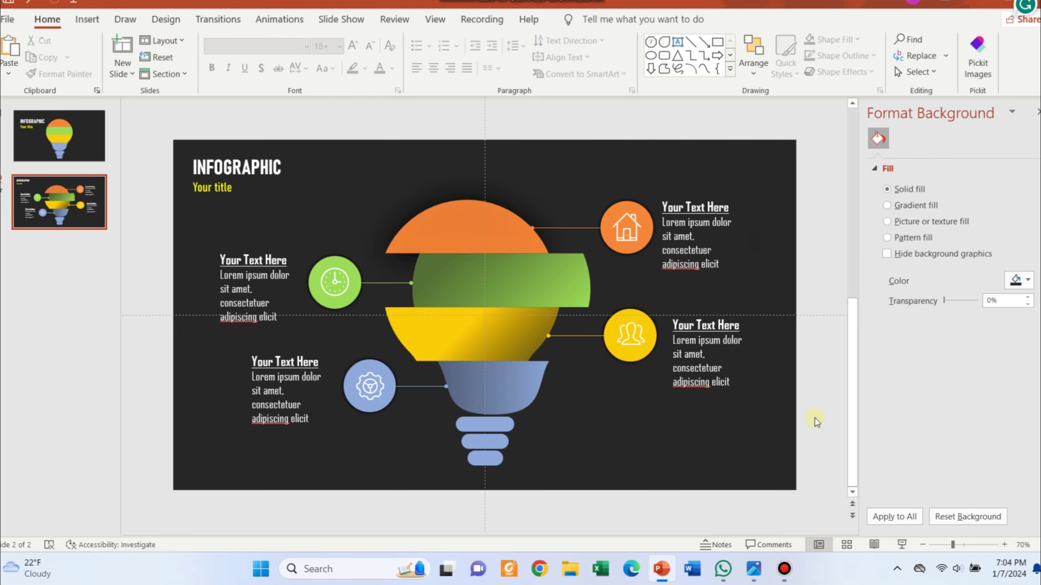
pyautogui.click(897, 549)
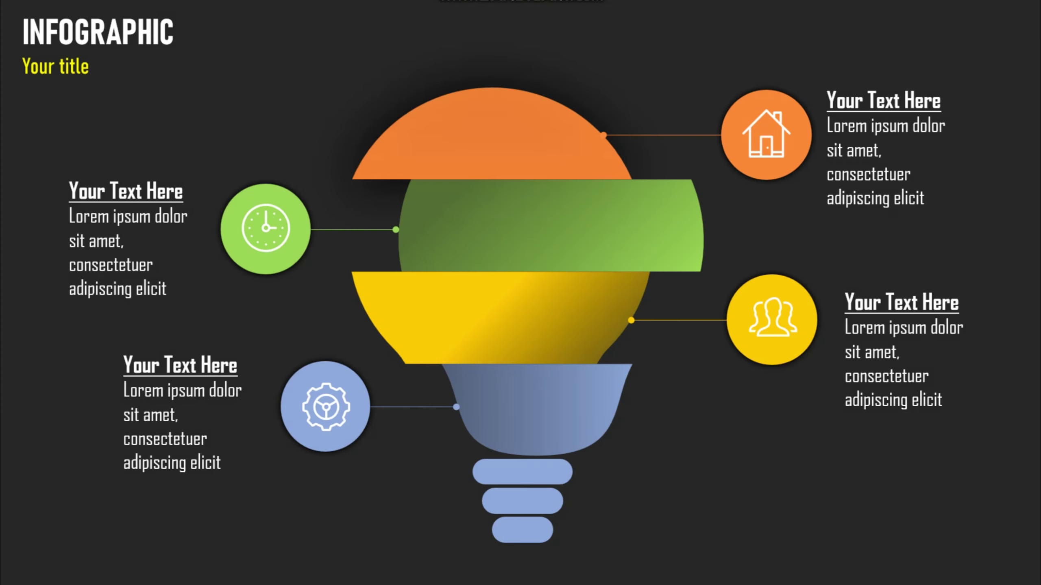